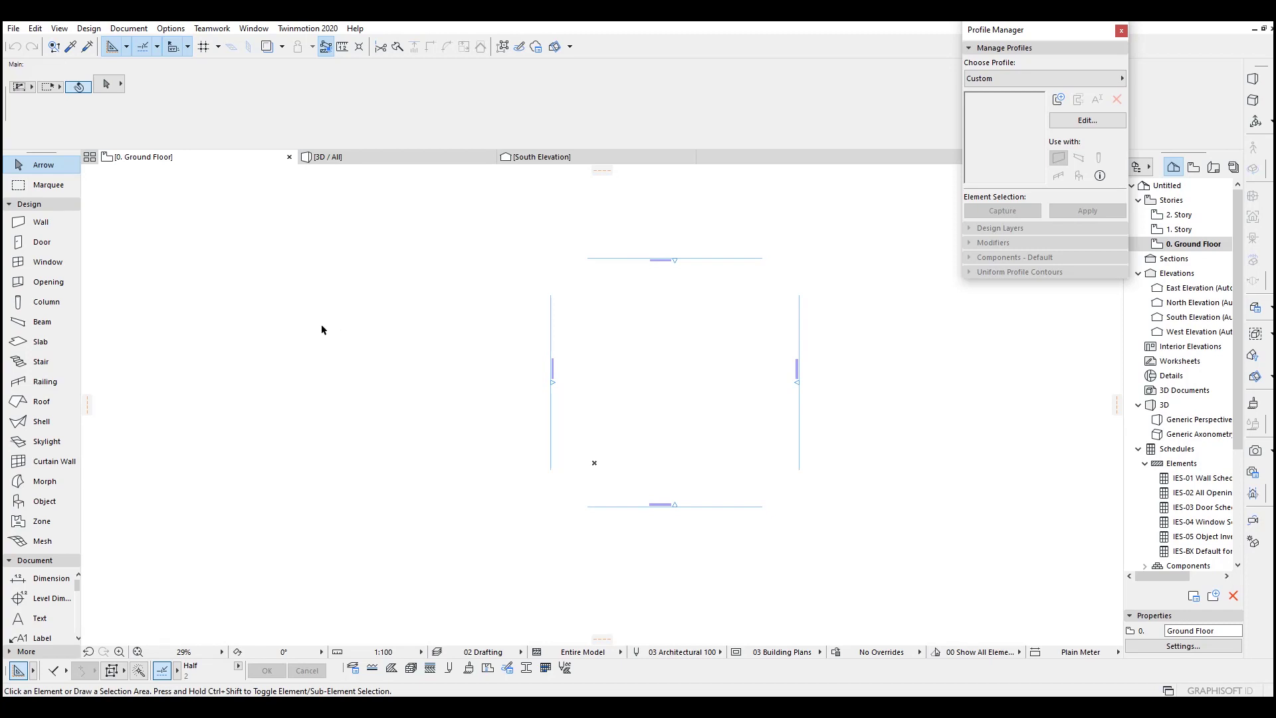
- Draw a complex roof with an L-shaped six-sided pivot polygon on the ground floor plan
click(56, 401)
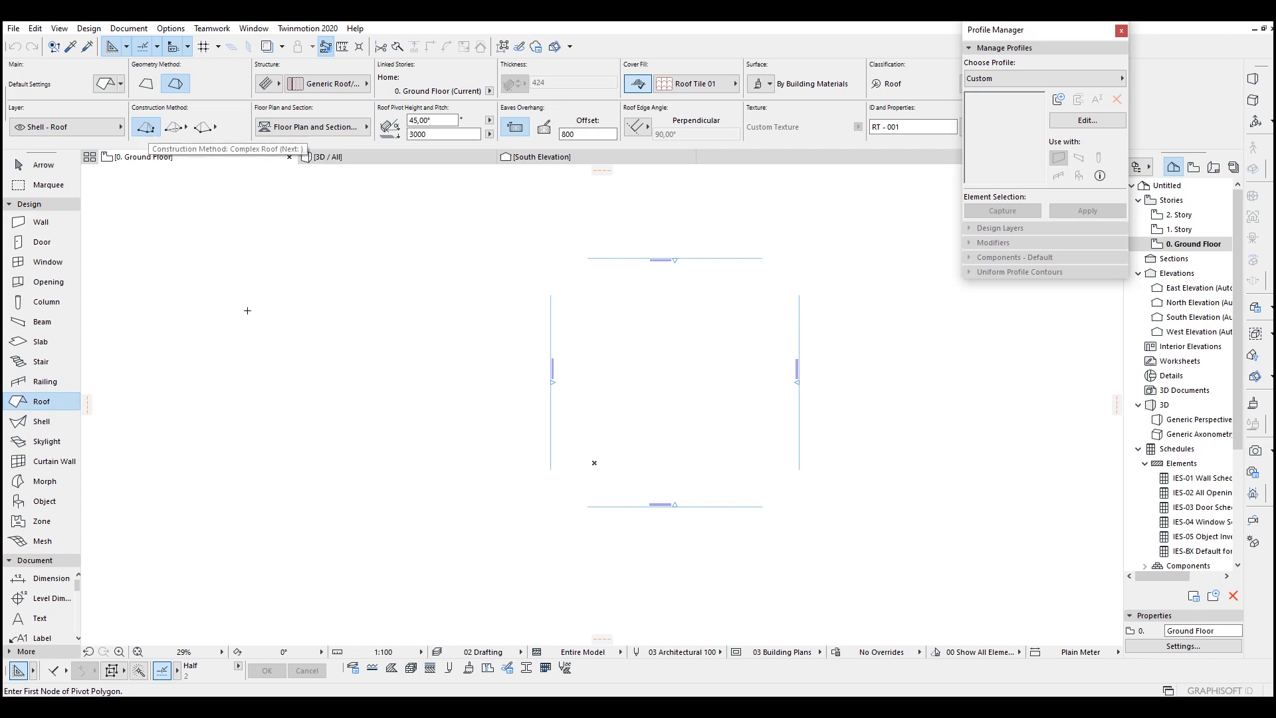
scroll(265, 325, up, 3)
click(299, 331)
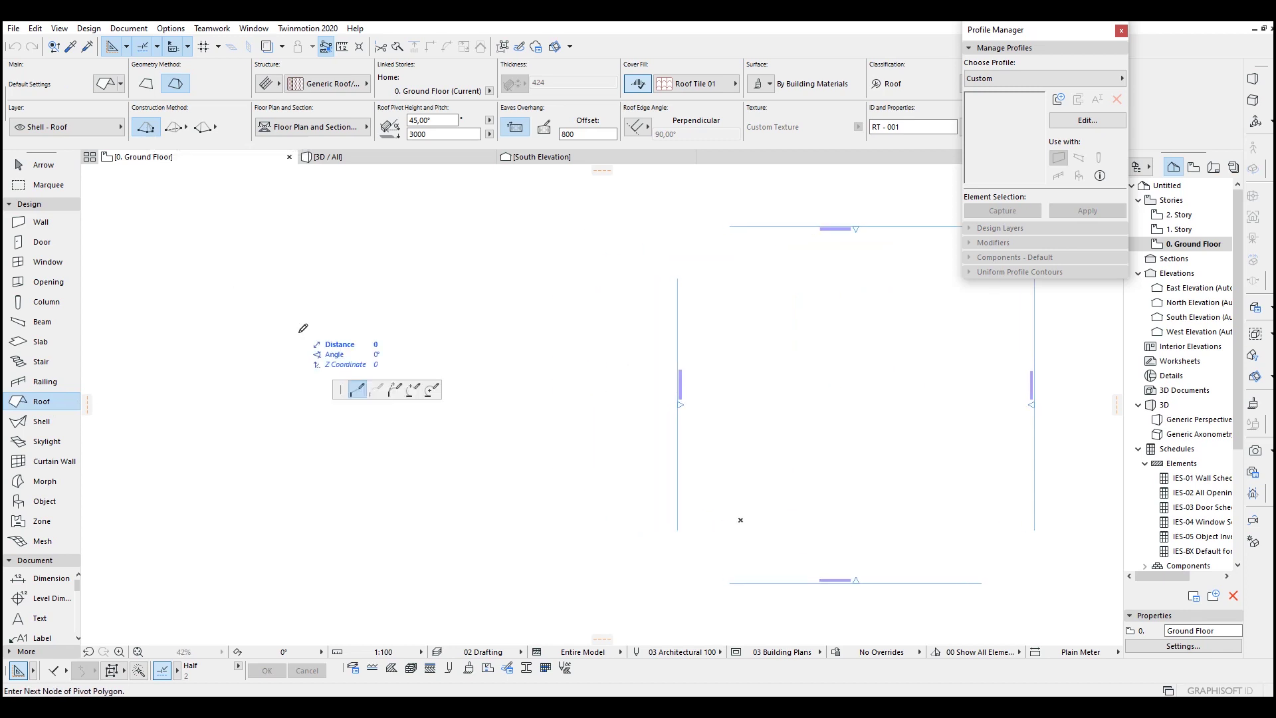
click(296, 465)
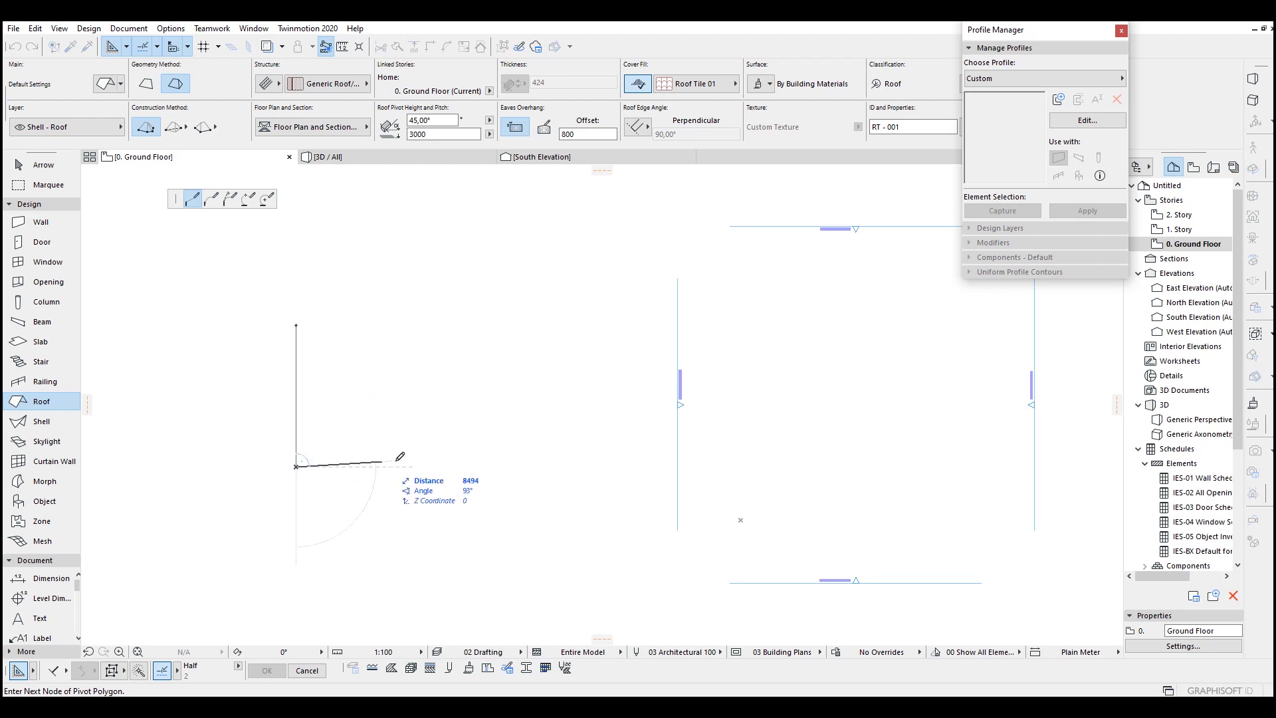
click(467, 465)
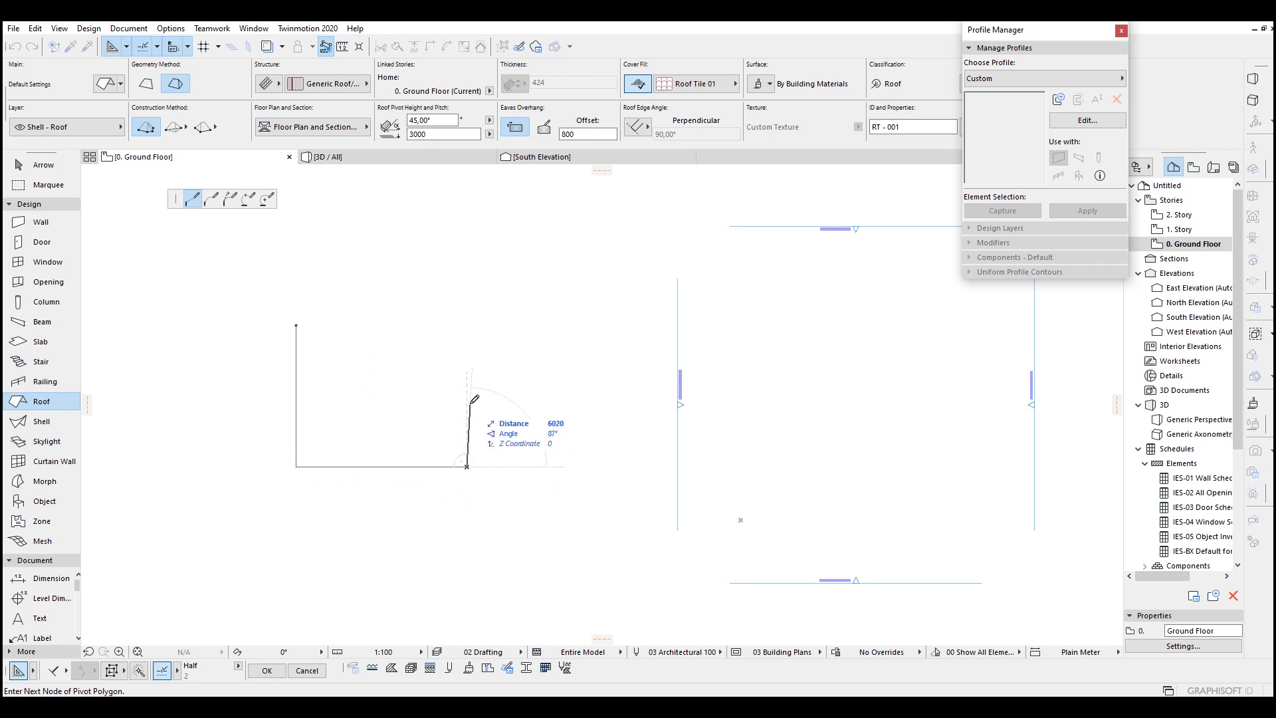
click(467, 401)
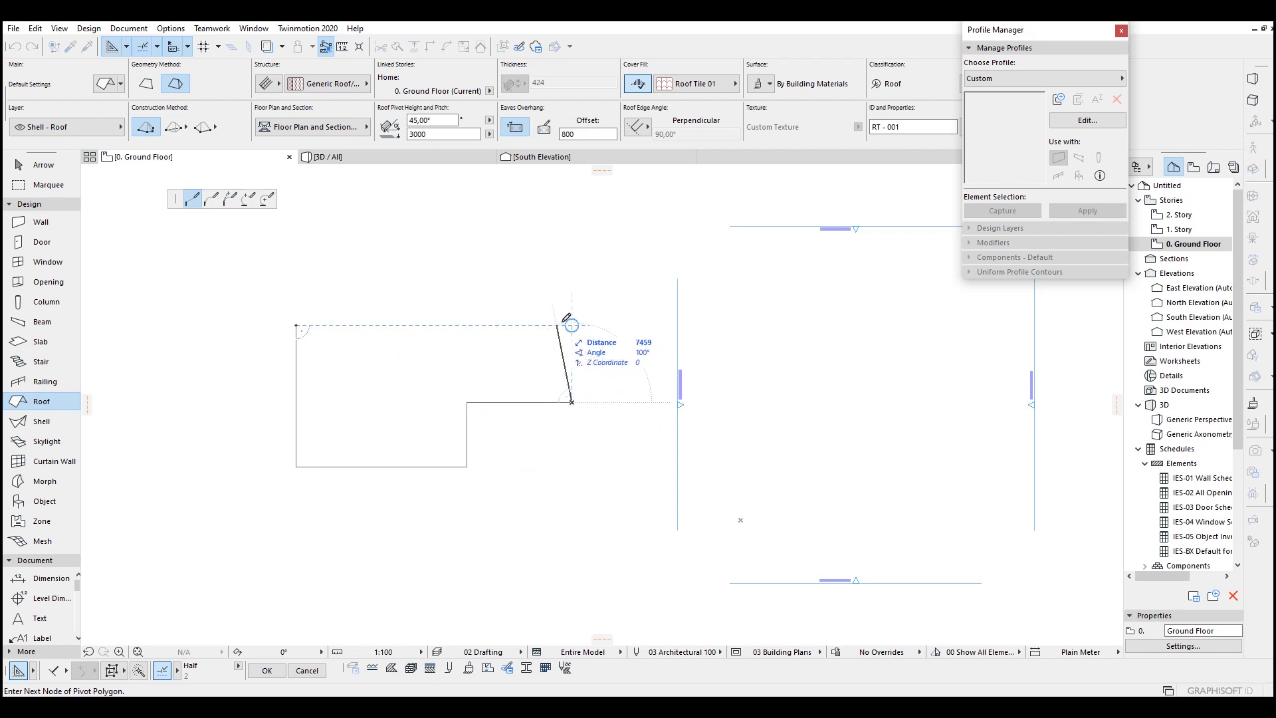
click(572, 324)
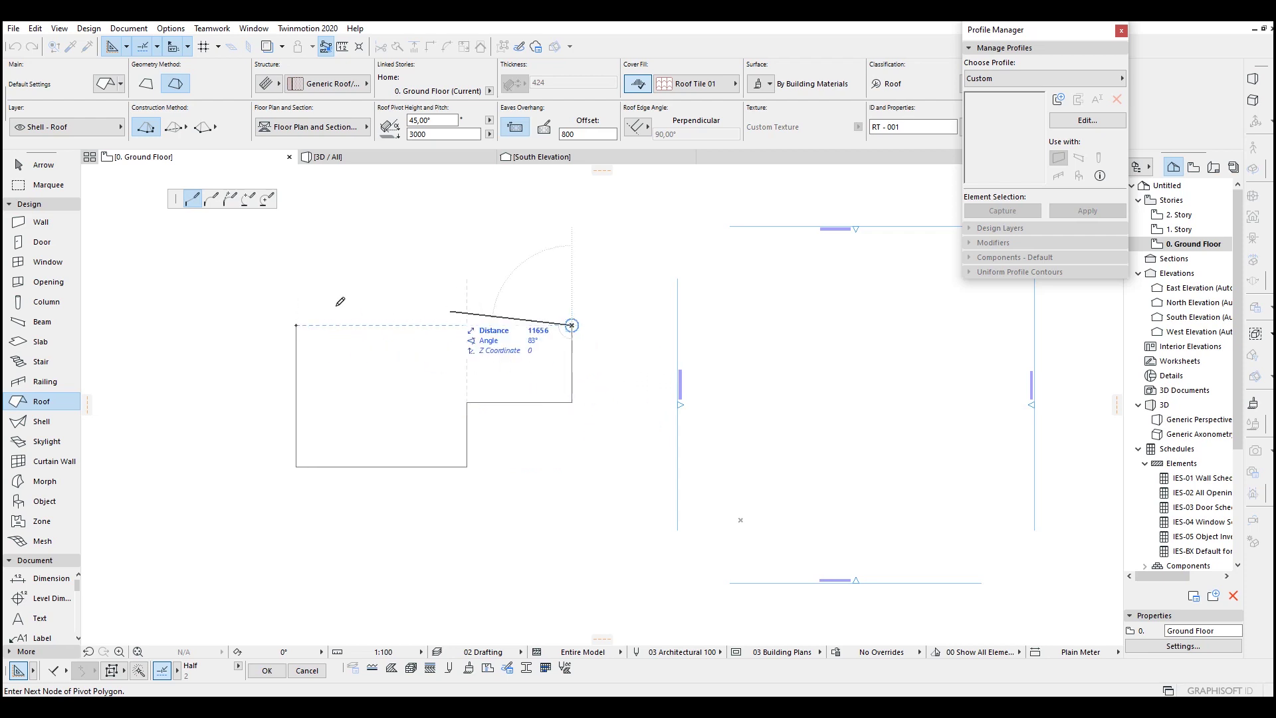
click(297, 325)
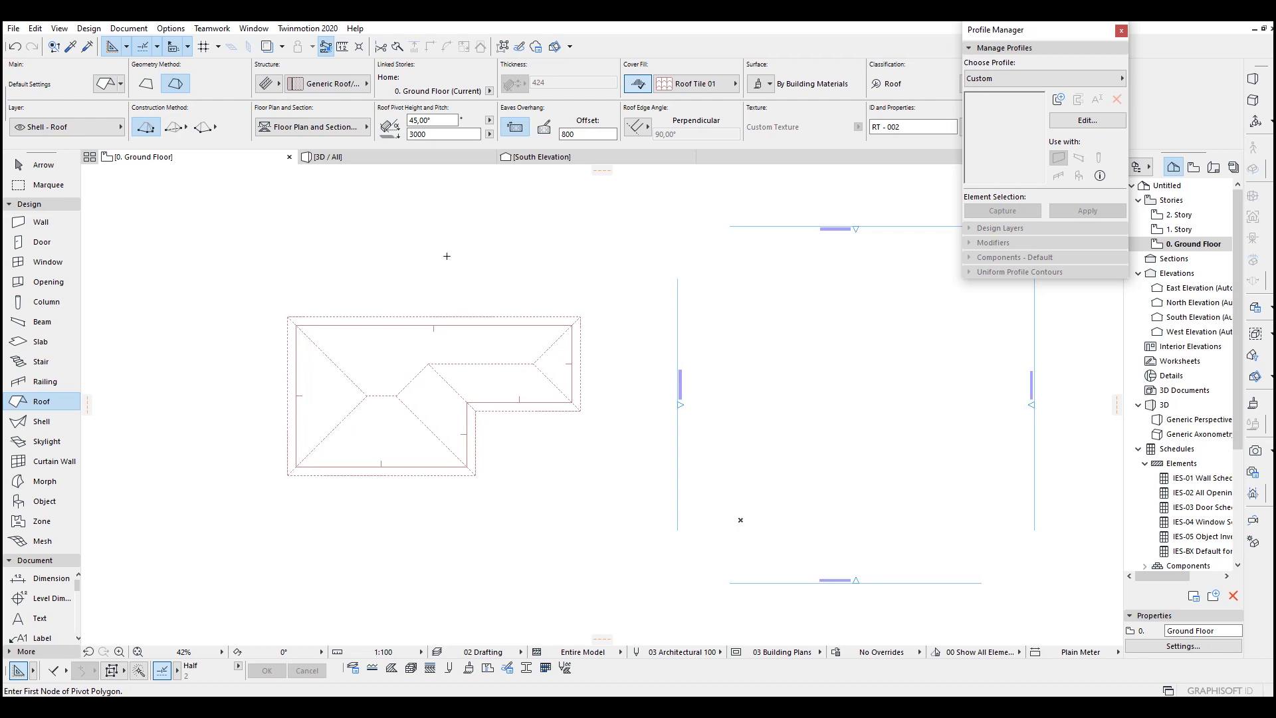
- Select the L-shaped roof and set its pitch to 30 degrees
click(48, 167)
click(435, 380)
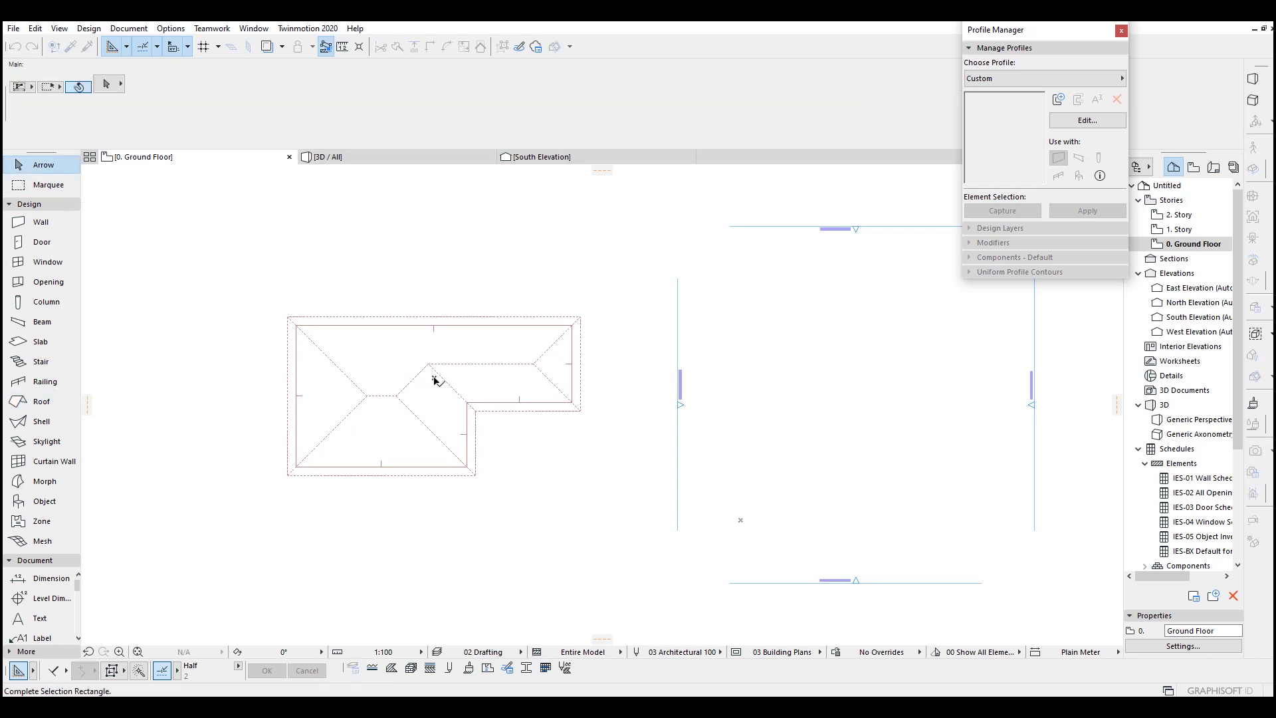
click(351, 320)
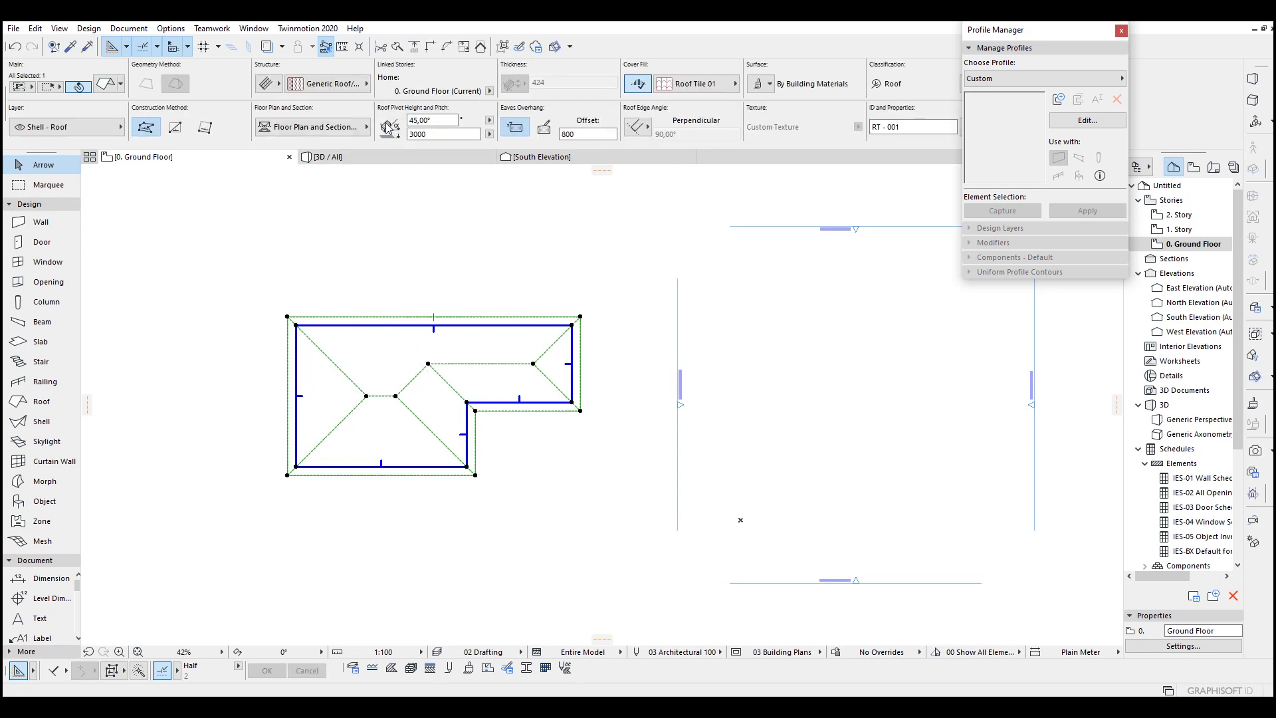
double_click(444, 121)
text(30)
key(Return)
- Switch the roof's pitch unit to percent and set the pitch to 30,00%
click(490, 121)
click(510, 133)
click(442, 119)
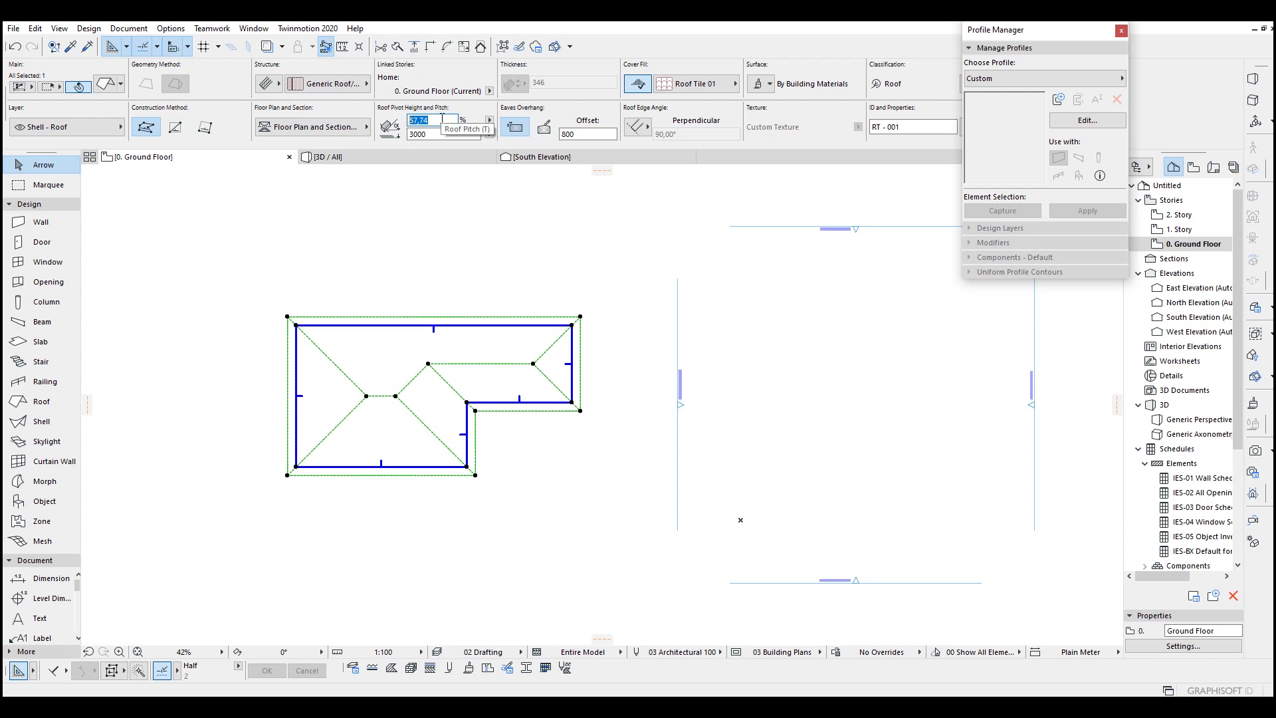
text(30,00)
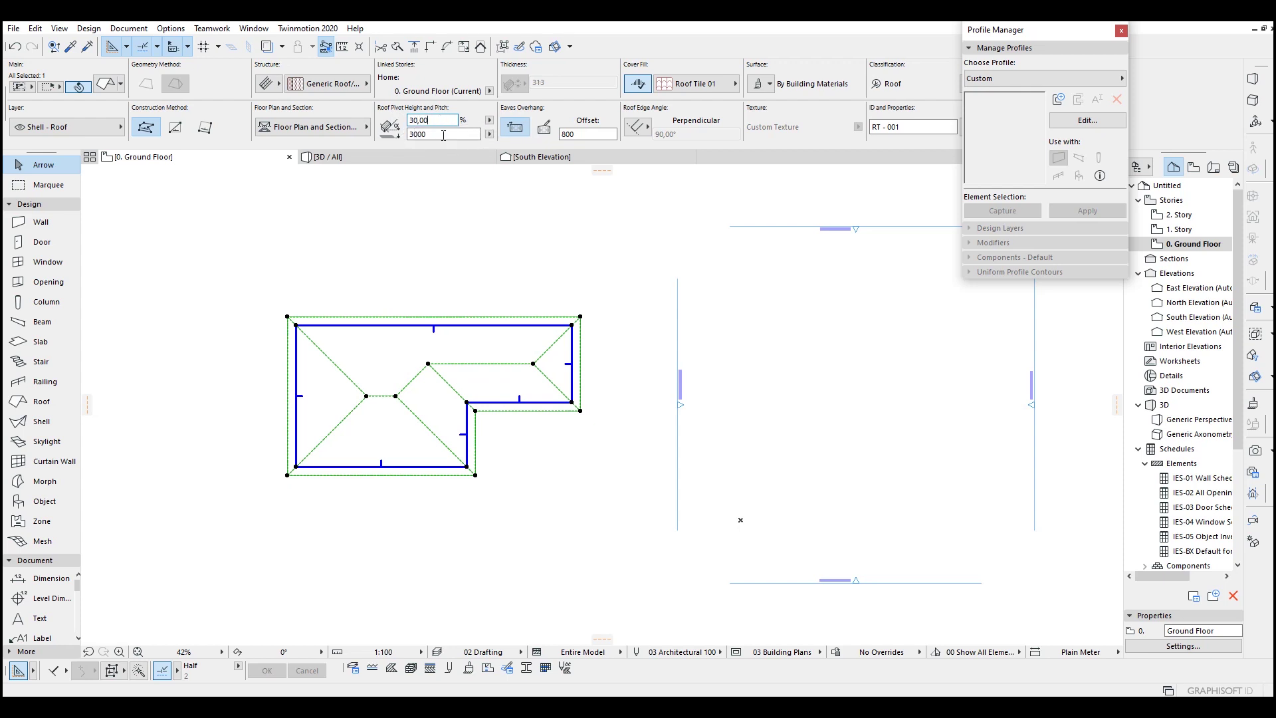
- Set the roof's pivot line elevation to 0 relative to its home story
click(462, 135)
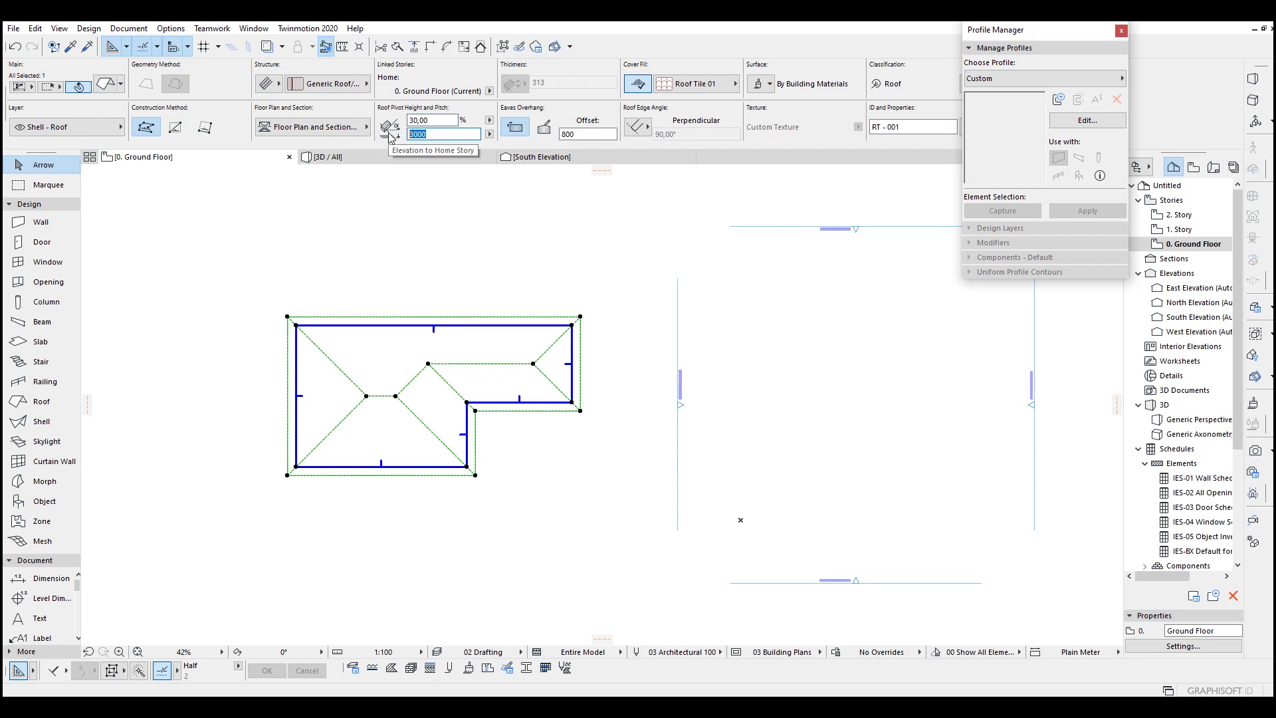
text(0)
key(Return)
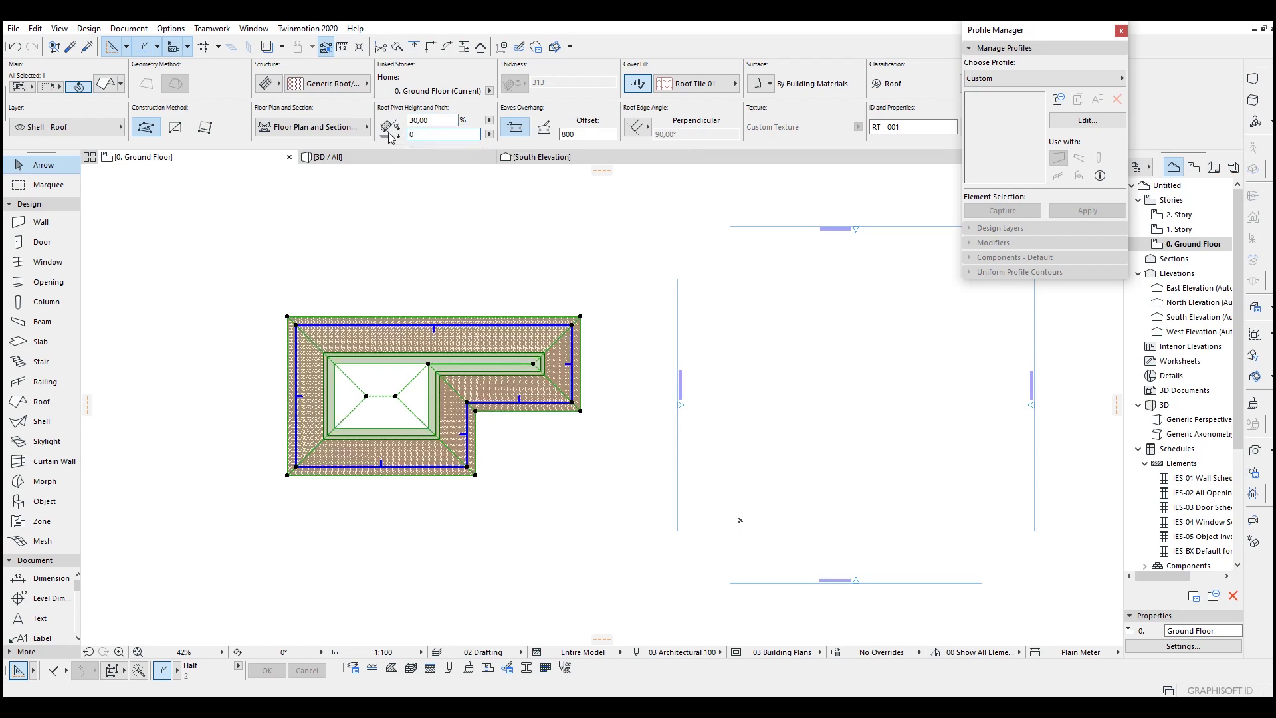
- In the East Elevation, change the selected roof's home story to 1. Story
middle_drag(420, 251, 531, 237)
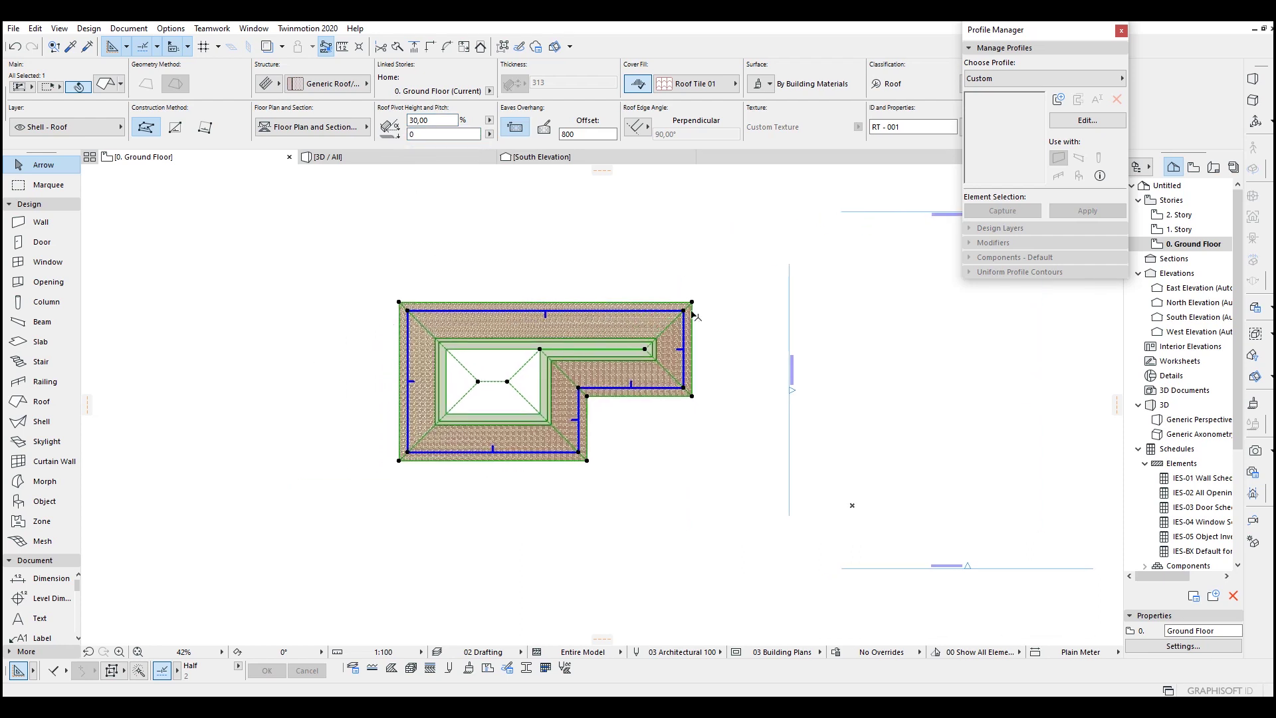
double_click(1193, 288)
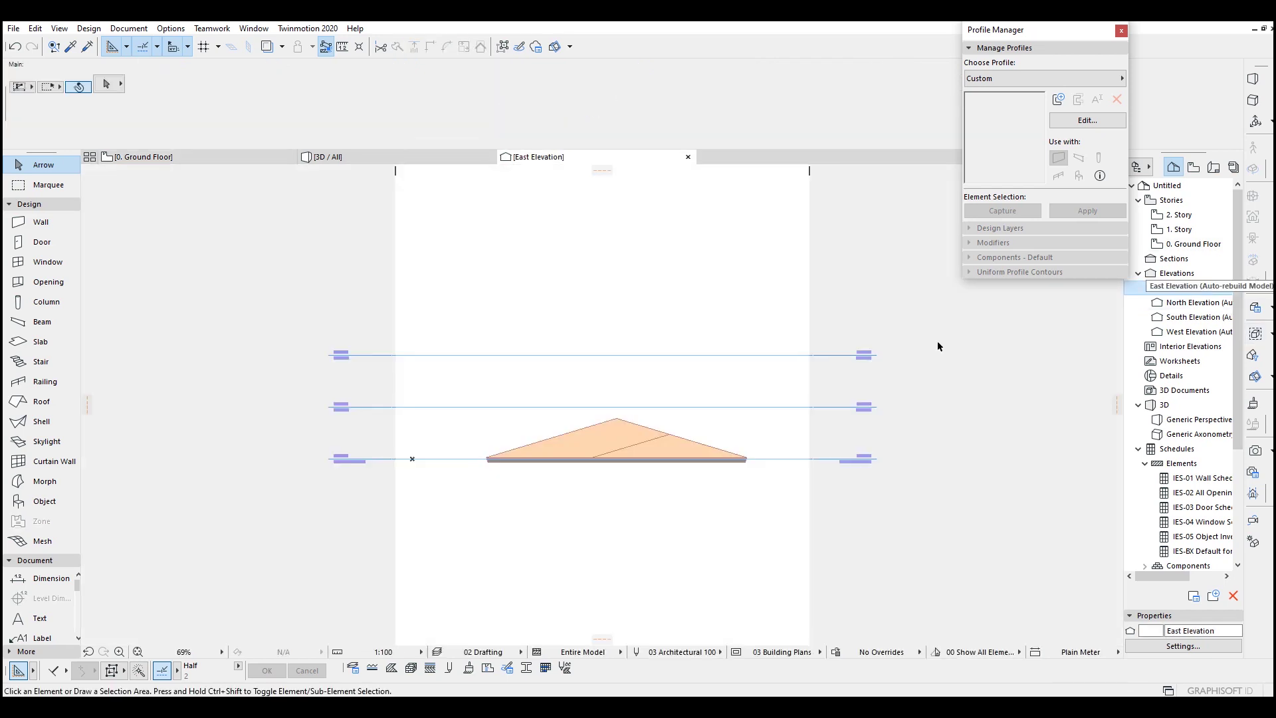
scroll(705, 465, up, 5)
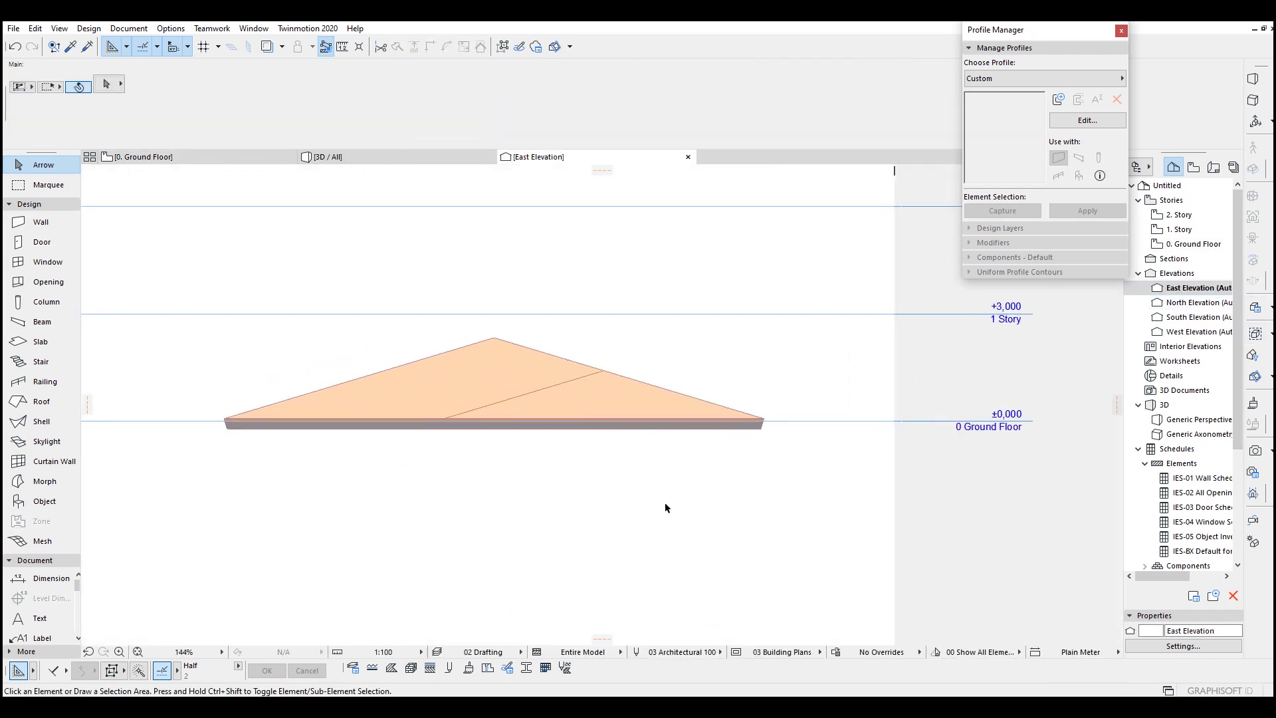
click(643, 403)
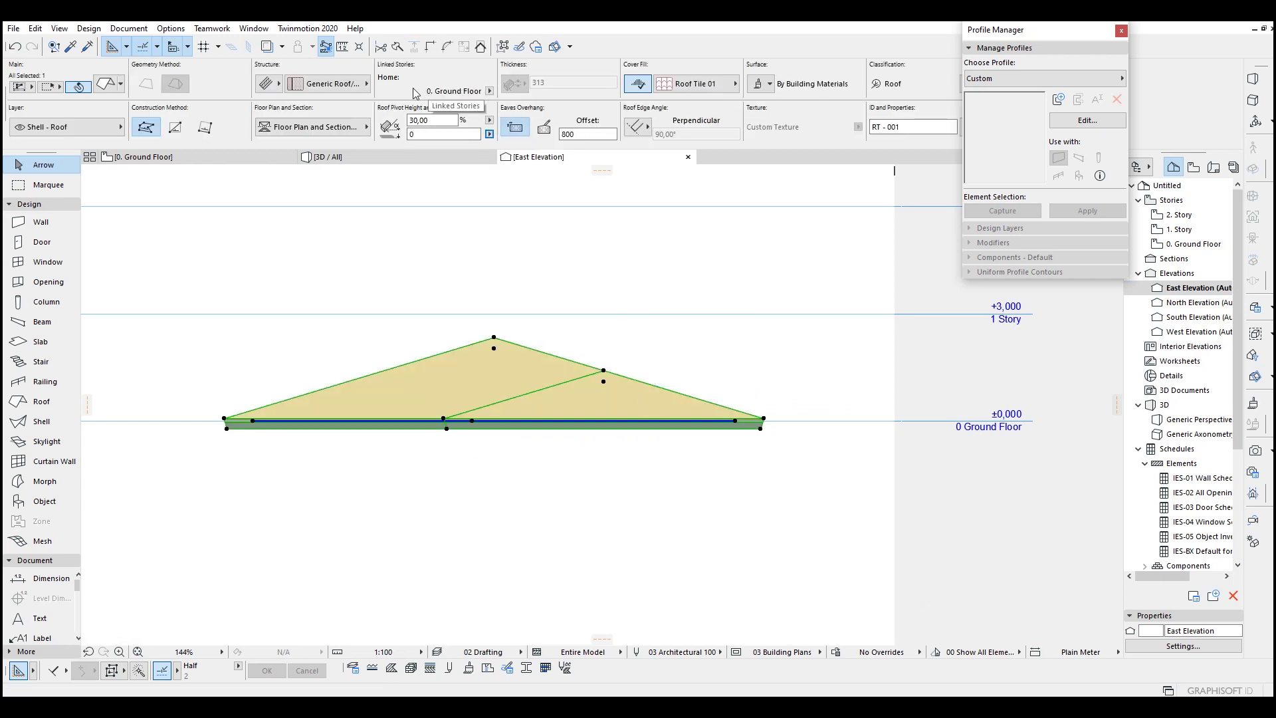
click(489, 91)
click(518, 100)
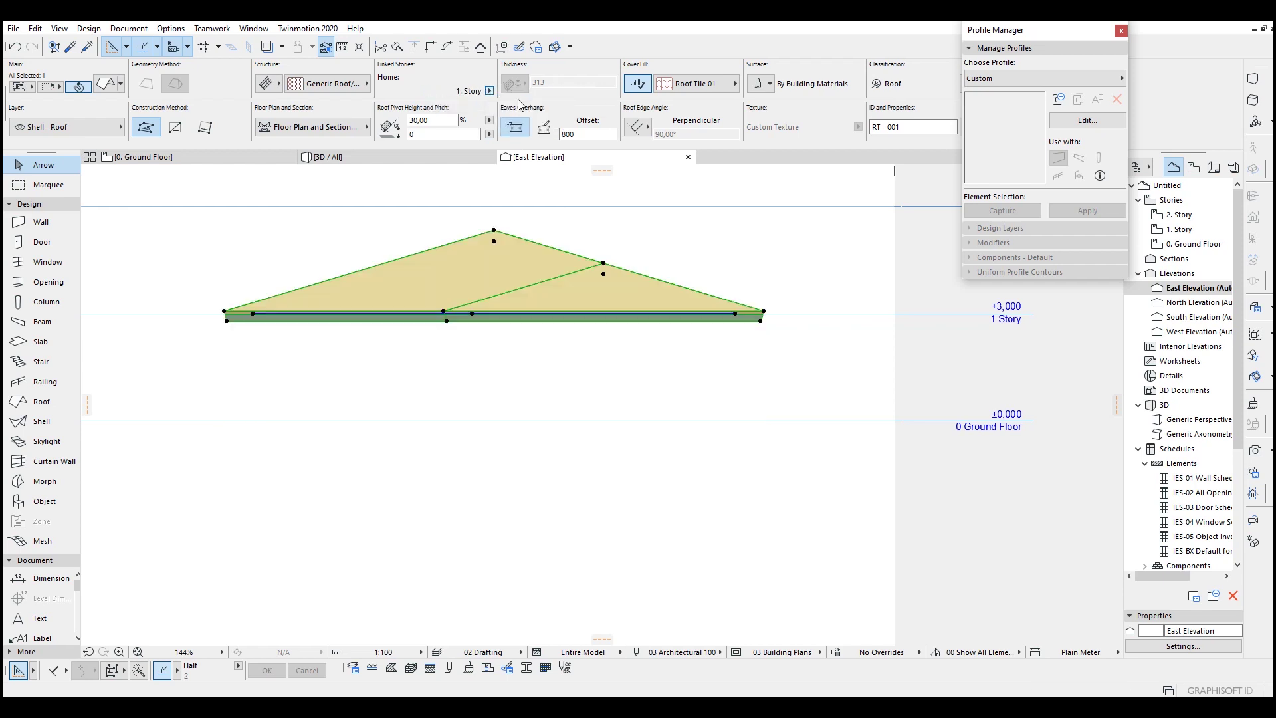
middle_drag(601, 200, 482, 258)
scroll(646, 335, down, 3)
middle_drag(467, 340, 509, 358)
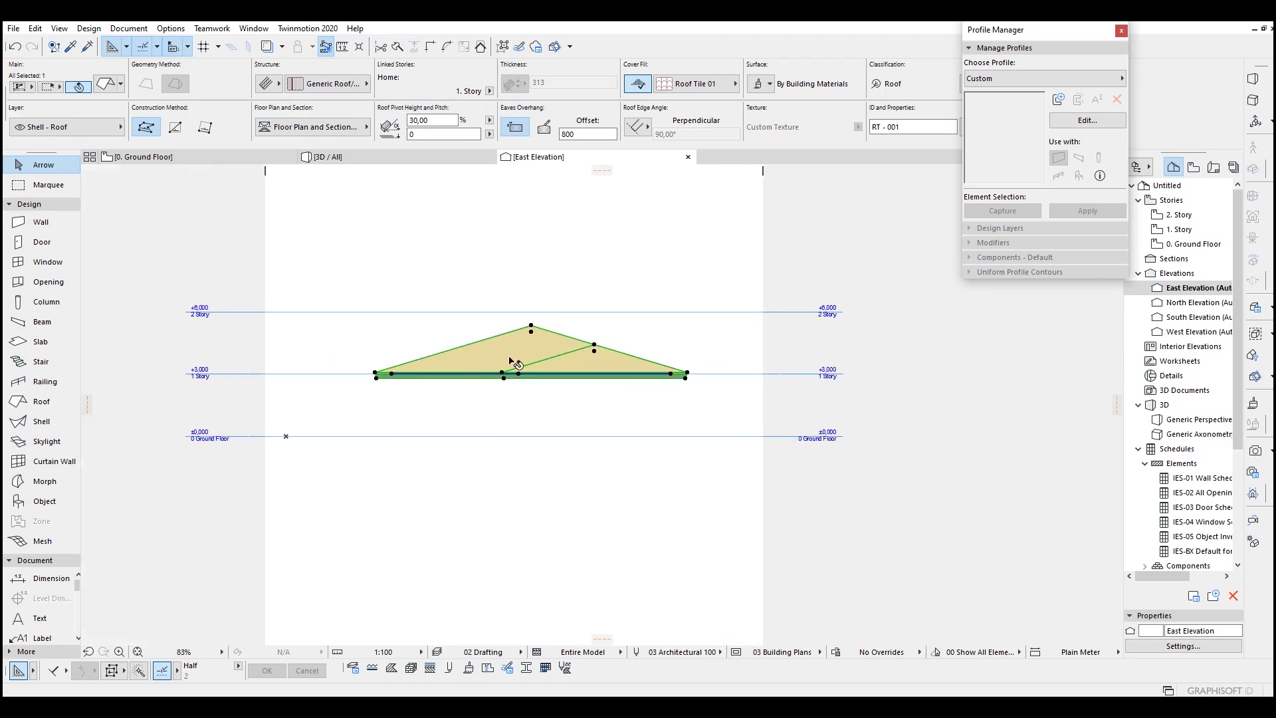
- Return to the Ground Floor plan with the L-shaped roof selected
key(F2)
key(Escape)
middle_drag(689, 385, 524, 385)
click(492, 360)
- Set the project's length working unit to centimeter
click(171, 28)
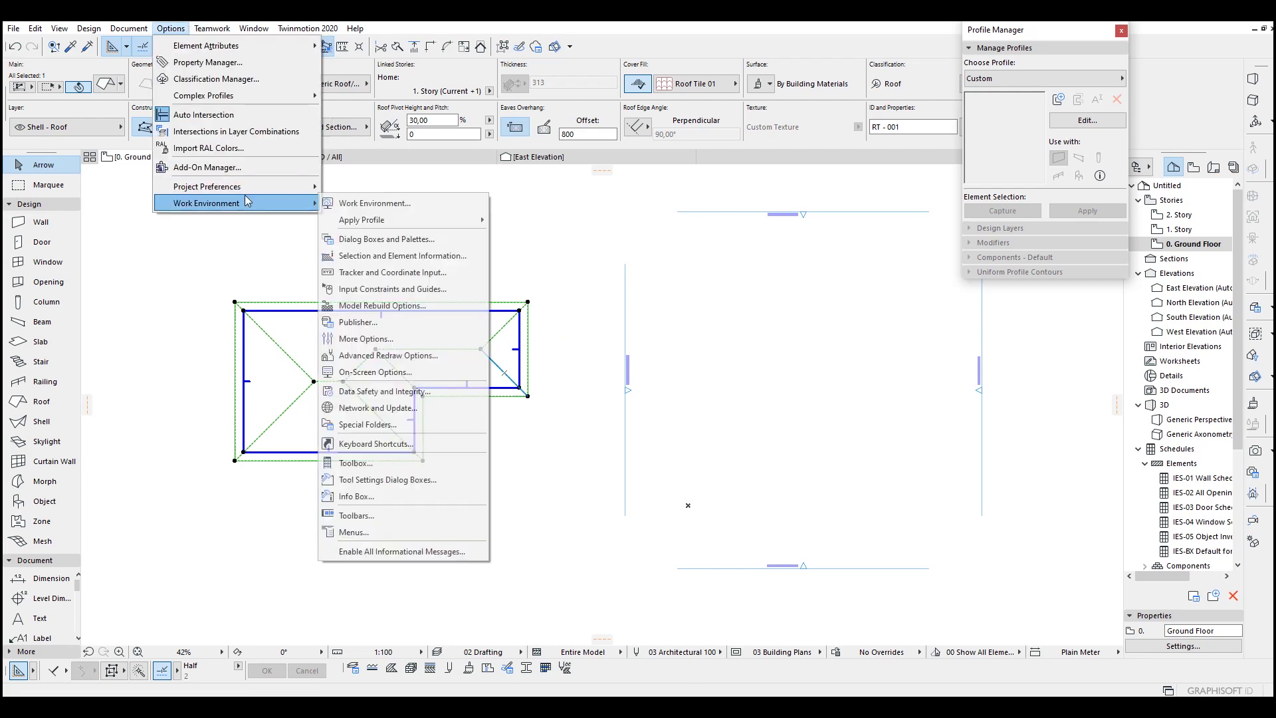
mouse_move(257, 189)
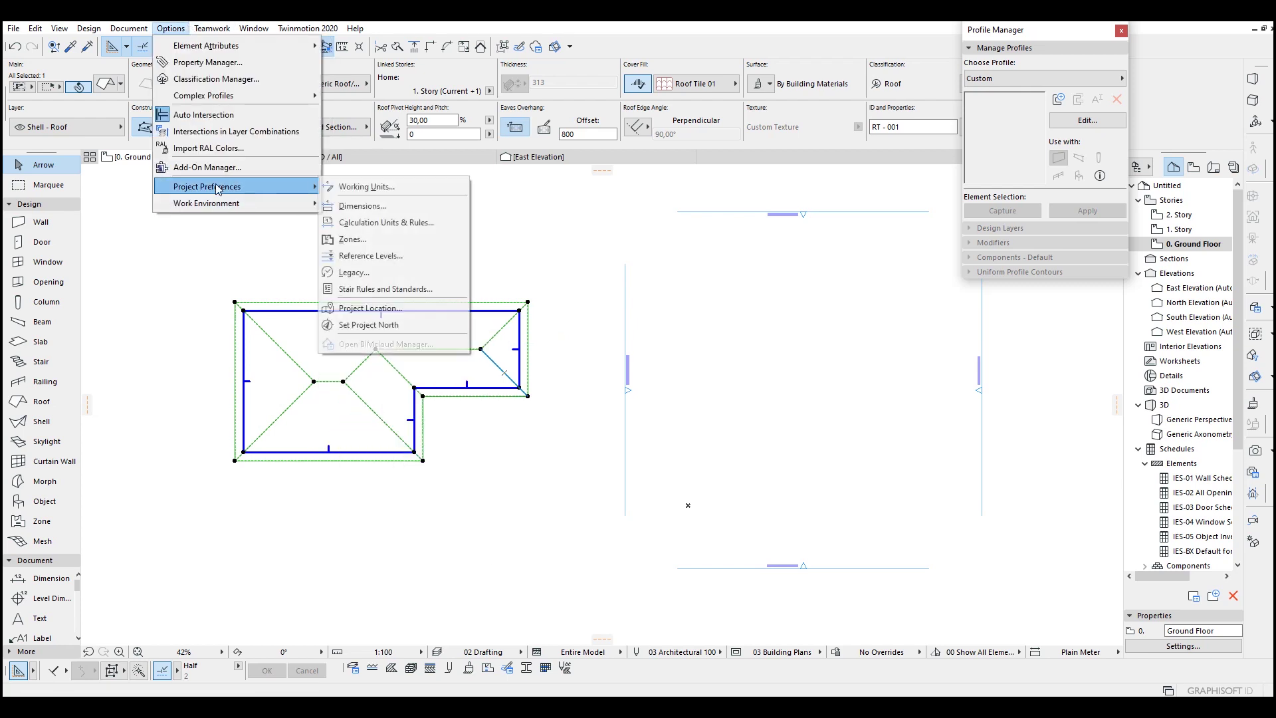
click(364, 189)
click(665, 164)
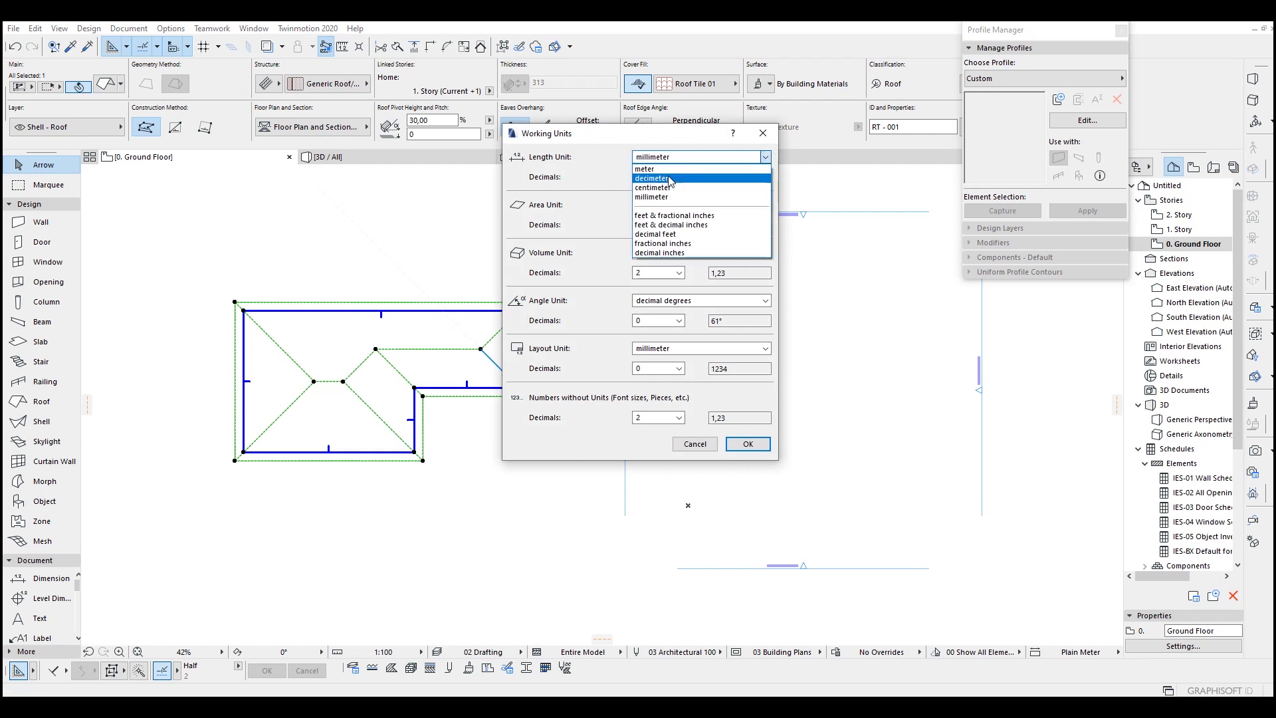
click(655, 185)
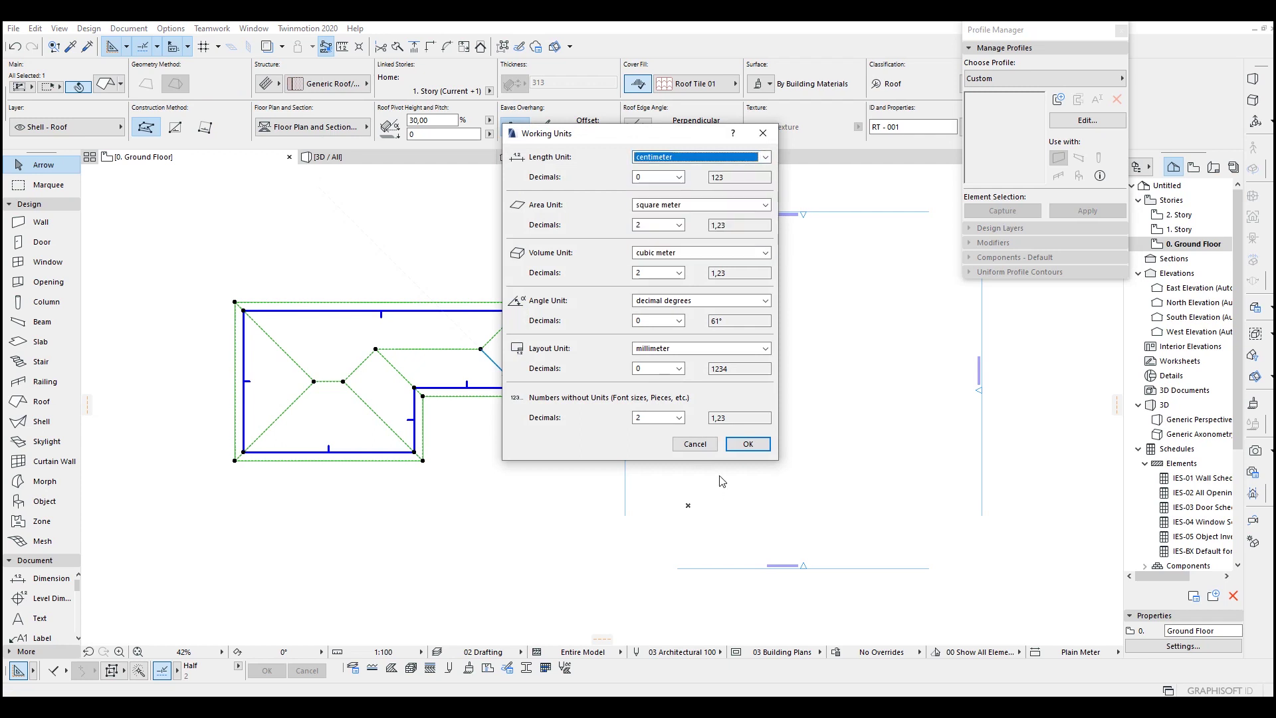
click(748, 443)
- Offset all edges of the roof's eaves contour outward by about 38 cm
middle_drag(628, 413, 528, 397)
scroll(330, 359, up, 3)
middle_drag(325, 356, 370, 363)
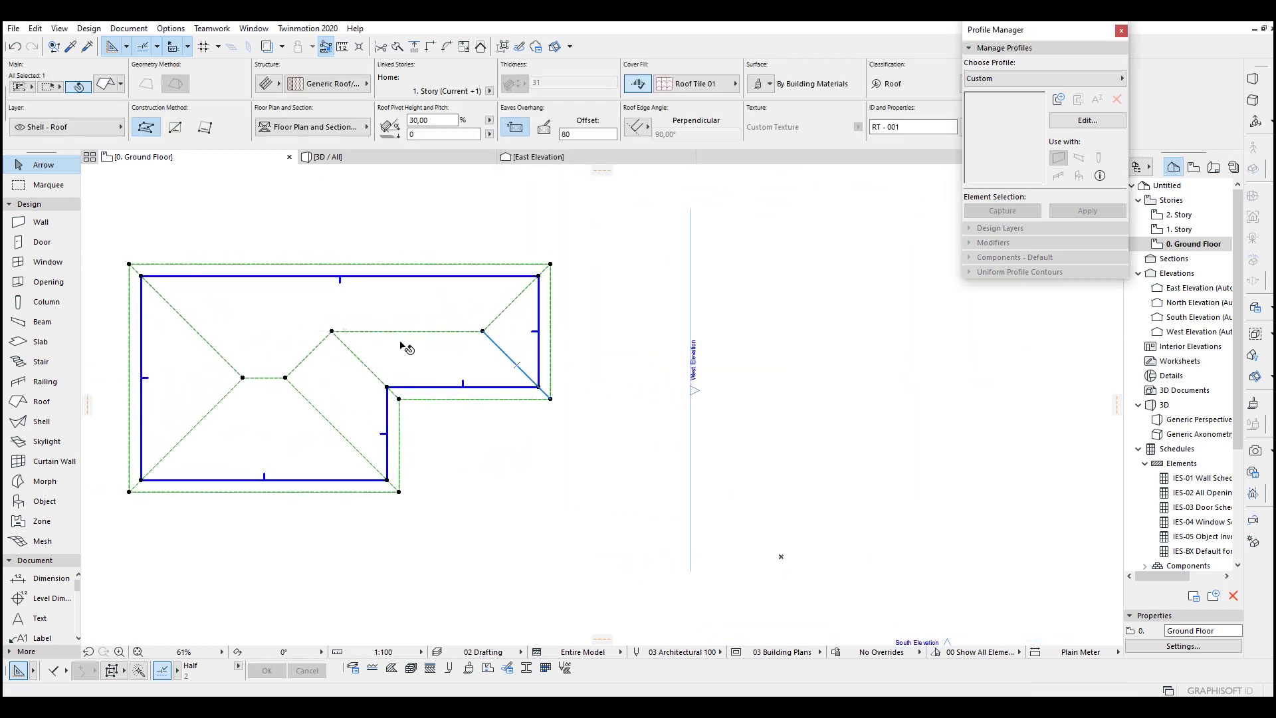
click(587, 134)
scroll(499, 264, up, 6)
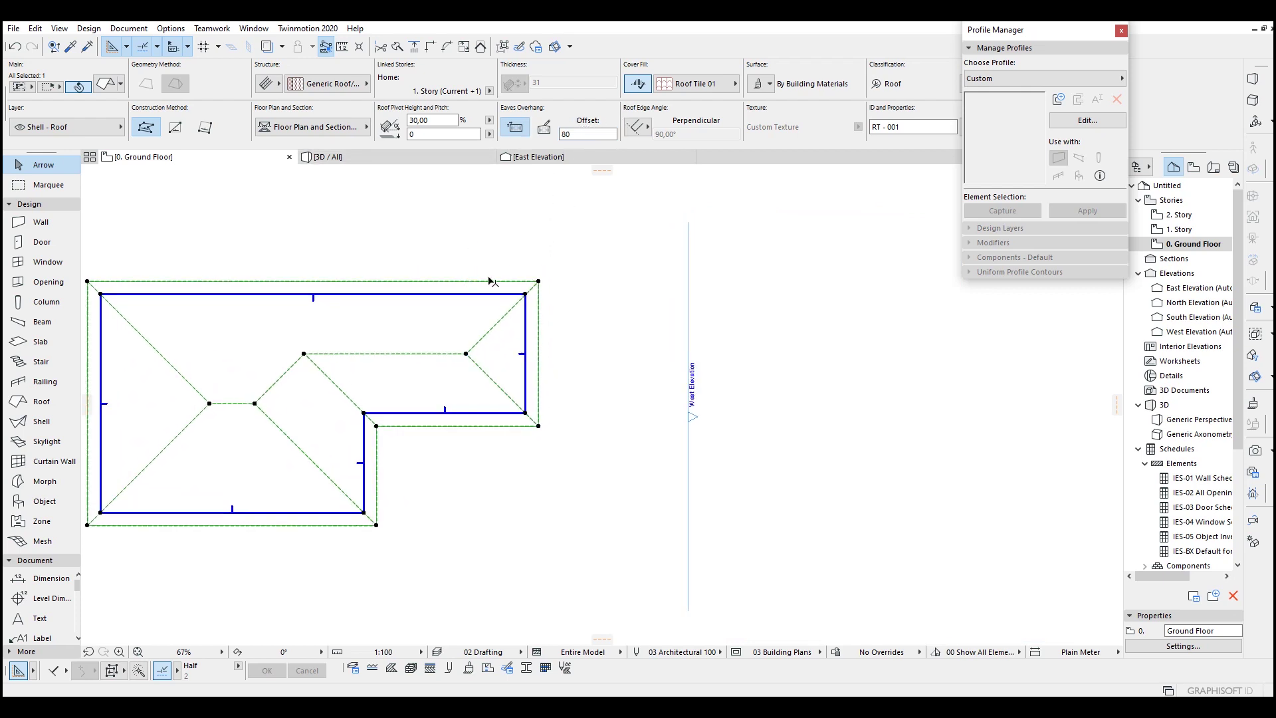
scroll(473, 302, up, 3)
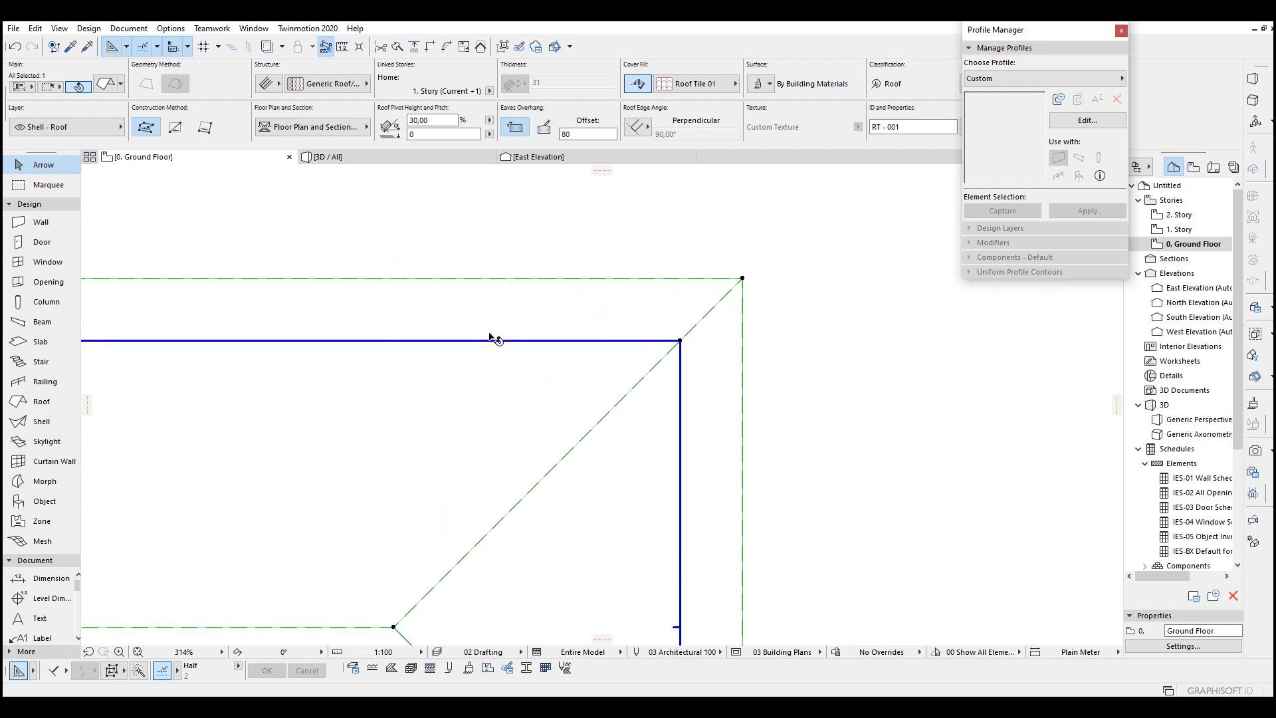
scroll(476, 295, down, 1)
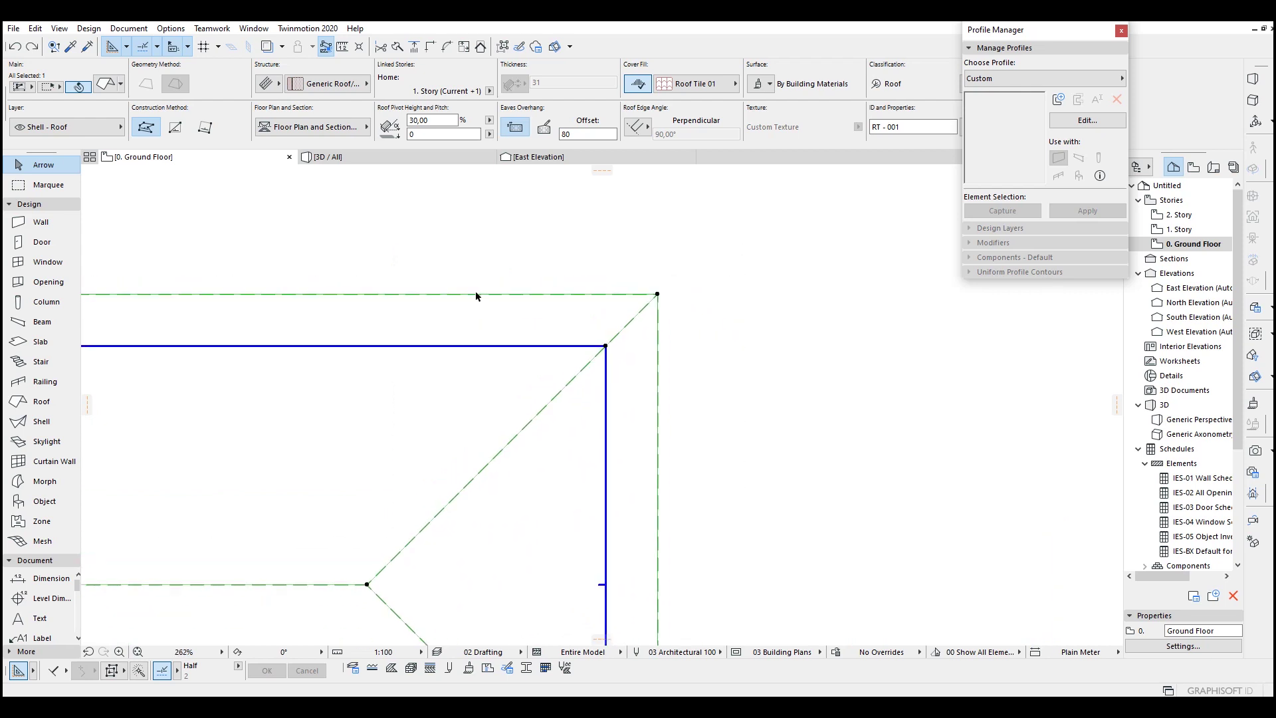
middle_drag(410, 286, 512, 307)
click(511, 306)
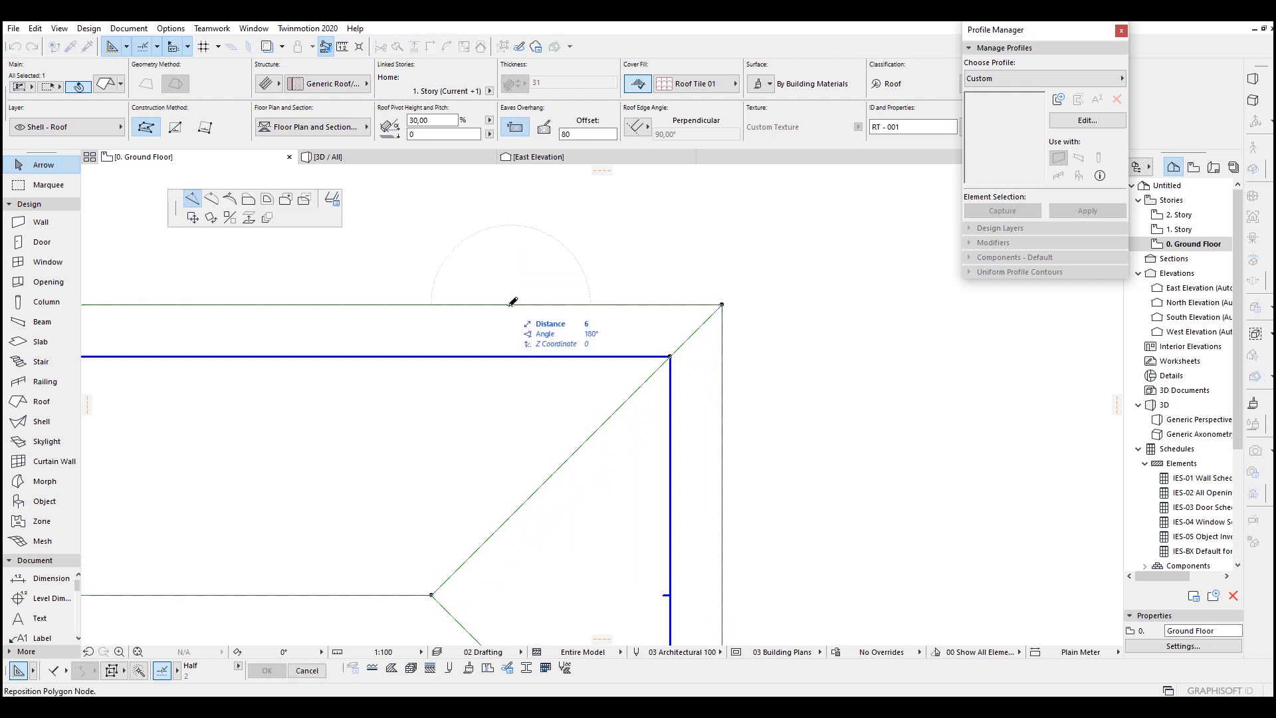
click(267, 206)
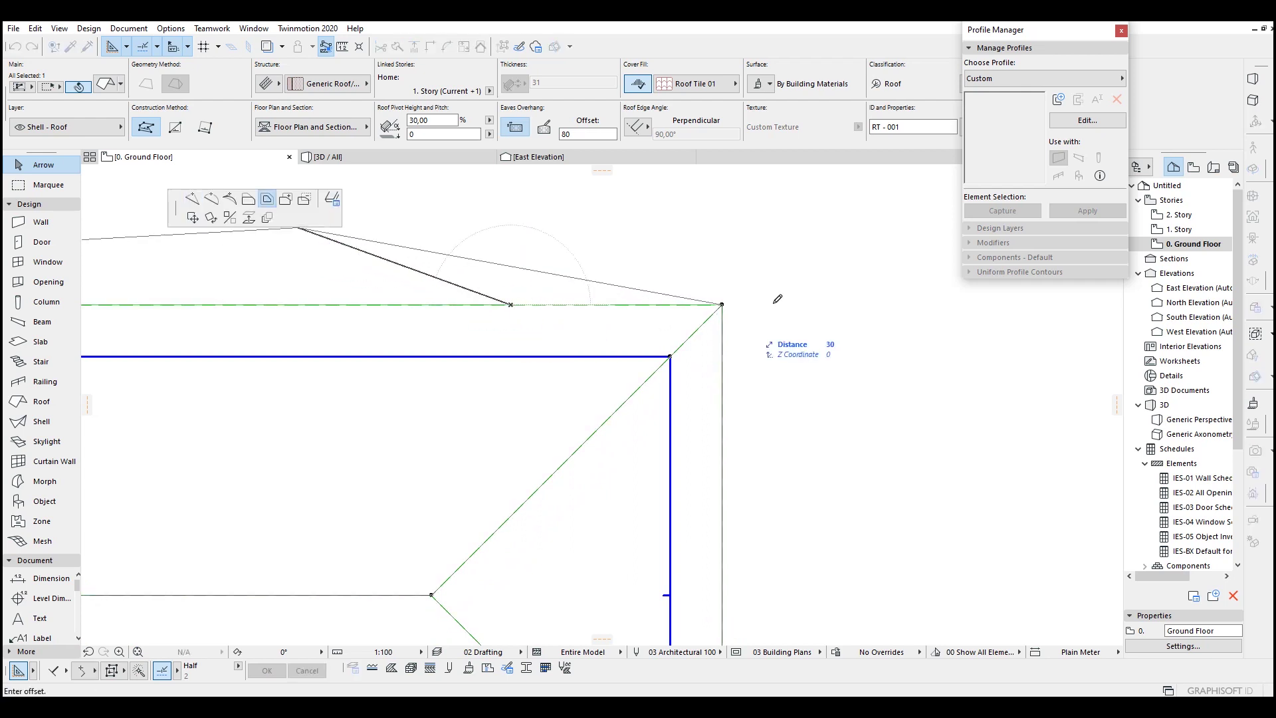
click(795, 277)
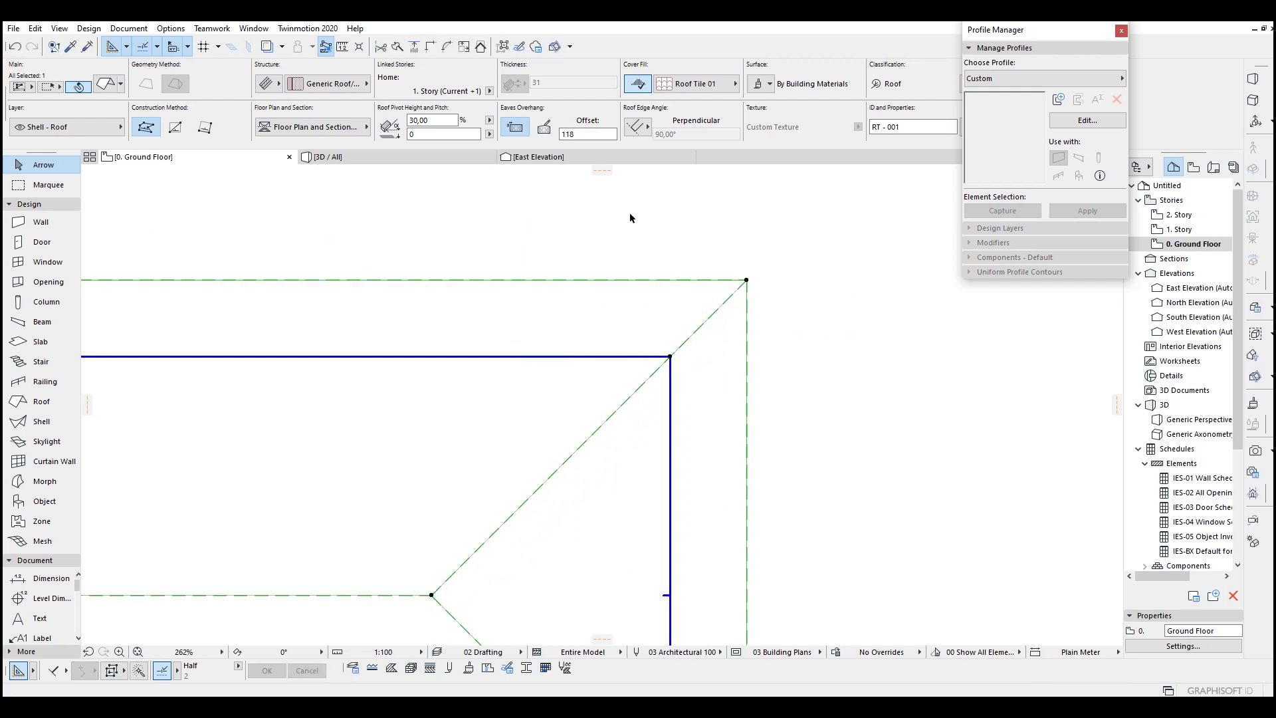
- Set the roof's eaves overhang offset to 80 cm and switch the overhang to manual
middle_drag(629, 216, 582, 215)
click(588, 134)
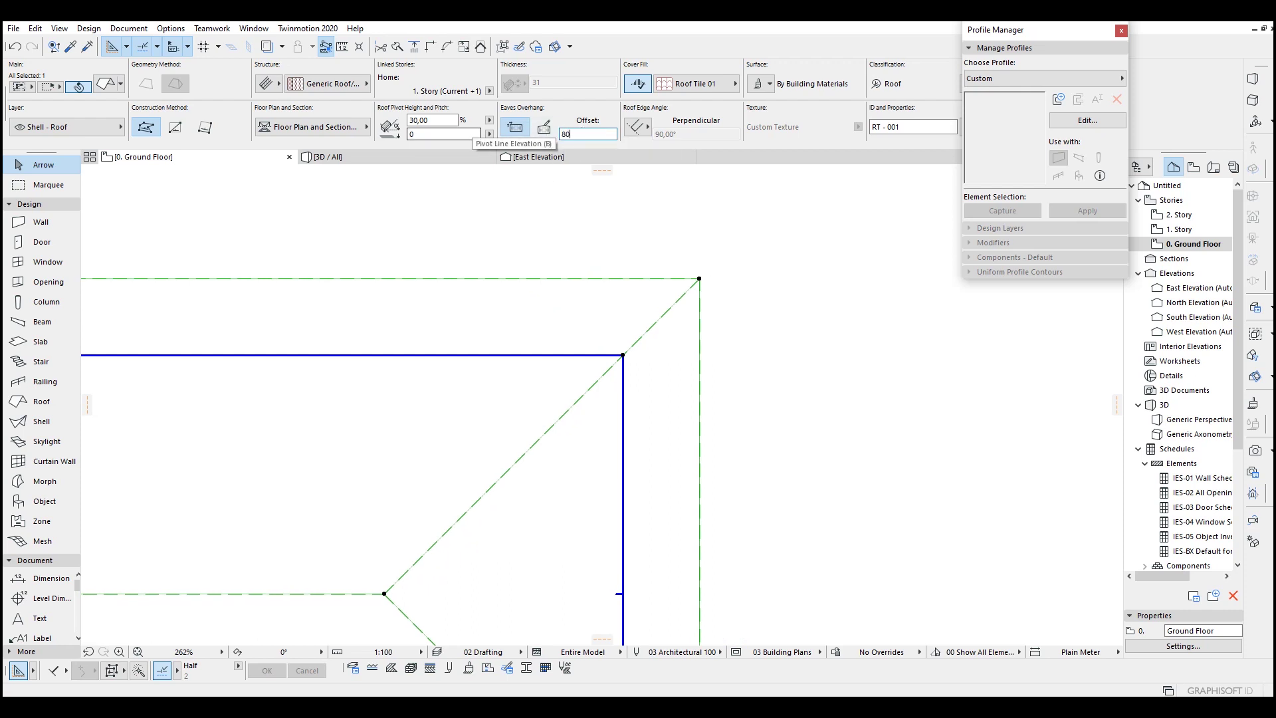
key(Return)
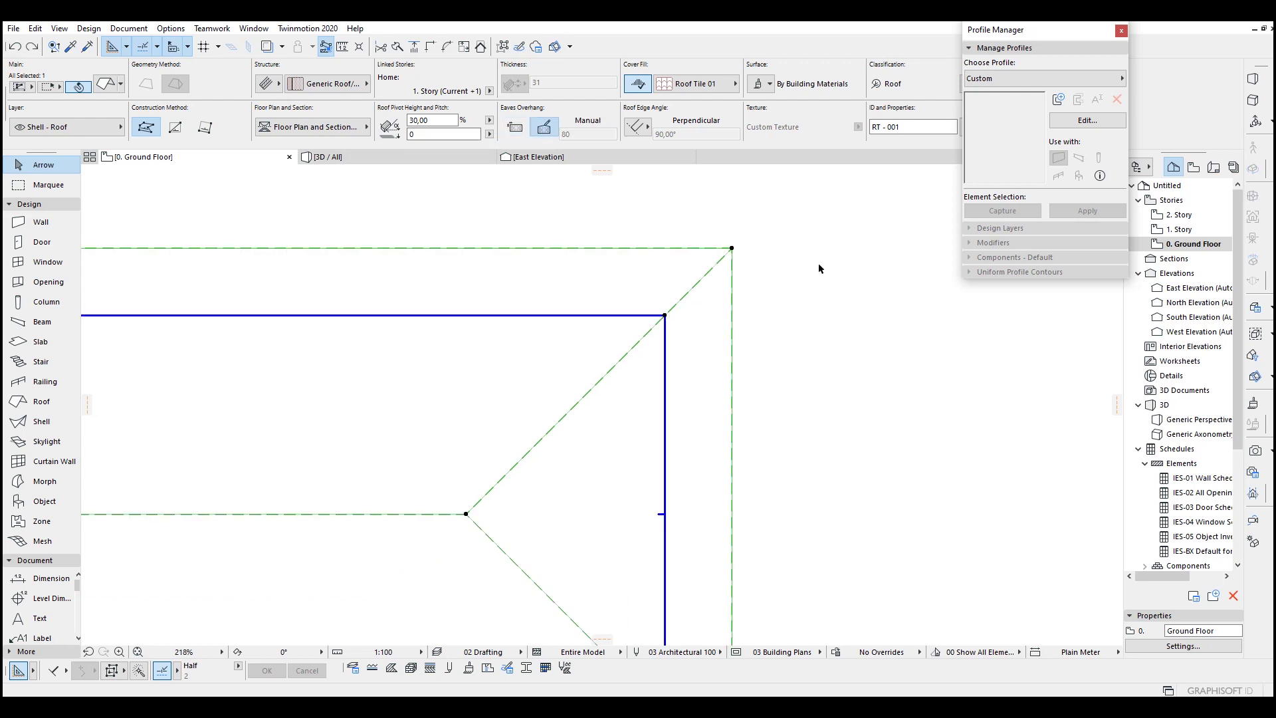
- Try horizontally stretching the end node of the upper wing's ridge to change the end roof plane's pitch
middle_drag(734, 365, 785, 228)
middle_drag(558, 307, 528, 348)
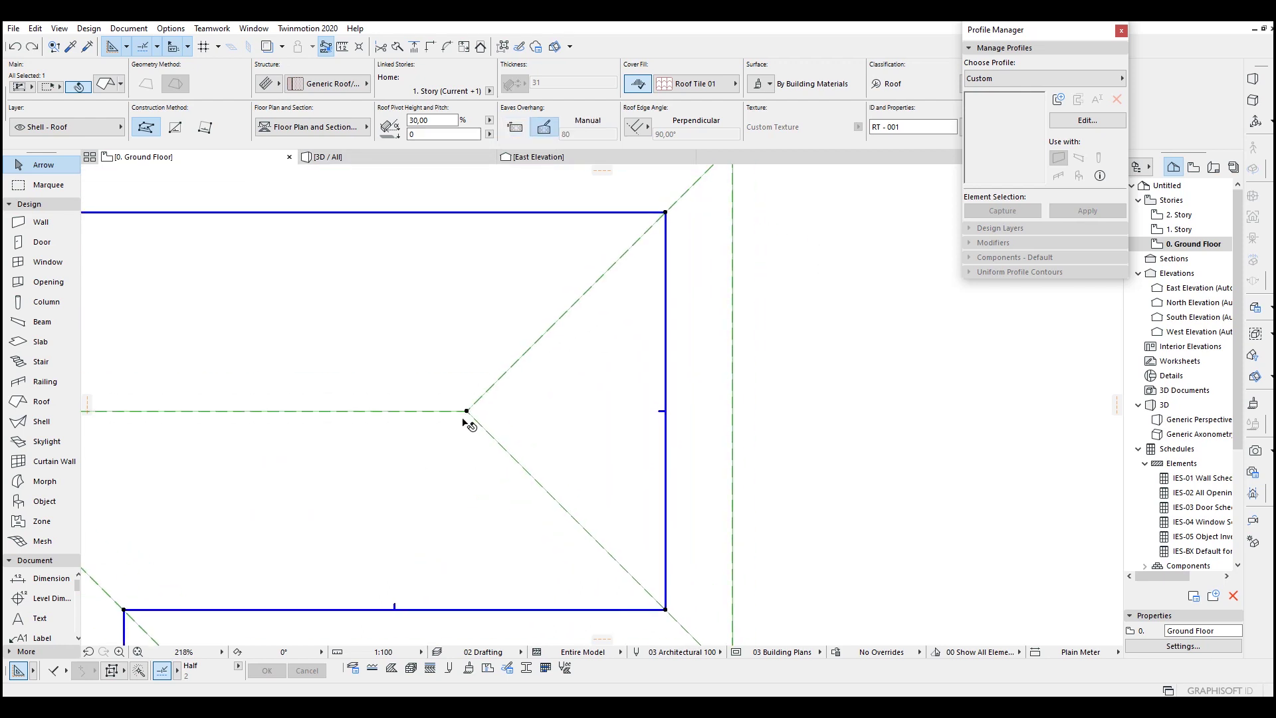
click(466, 410)
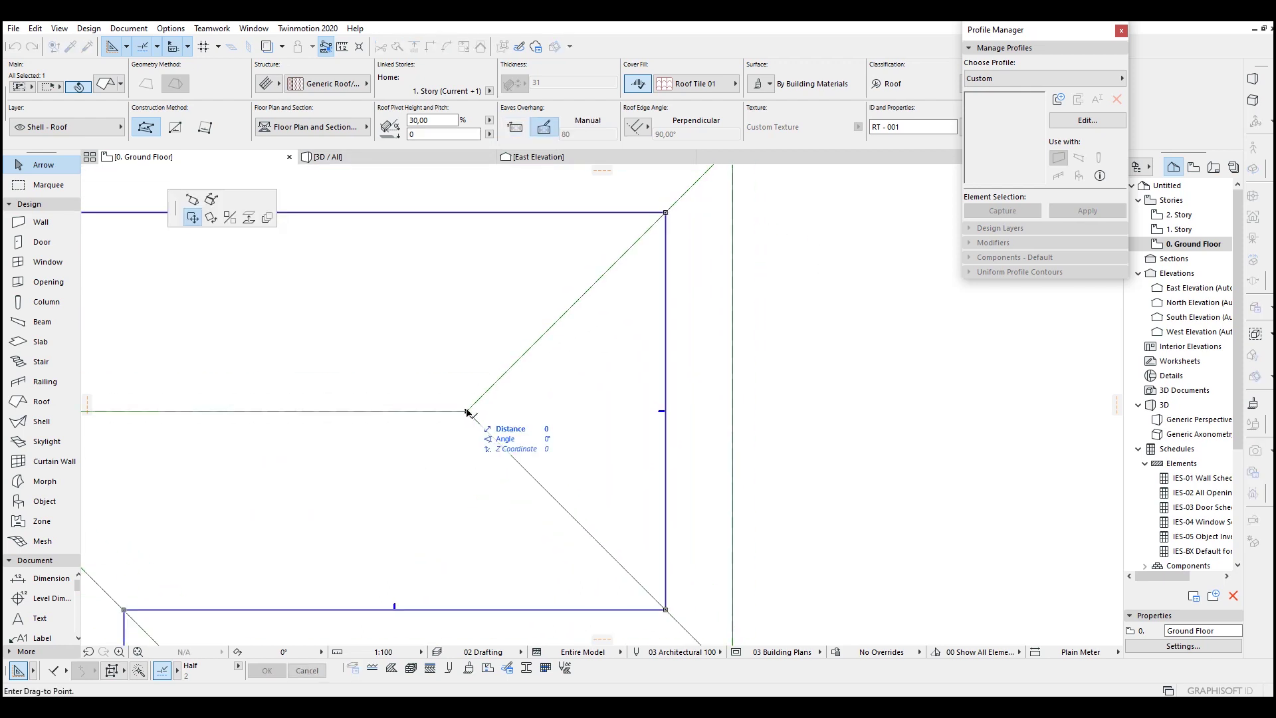
click(192, 199)
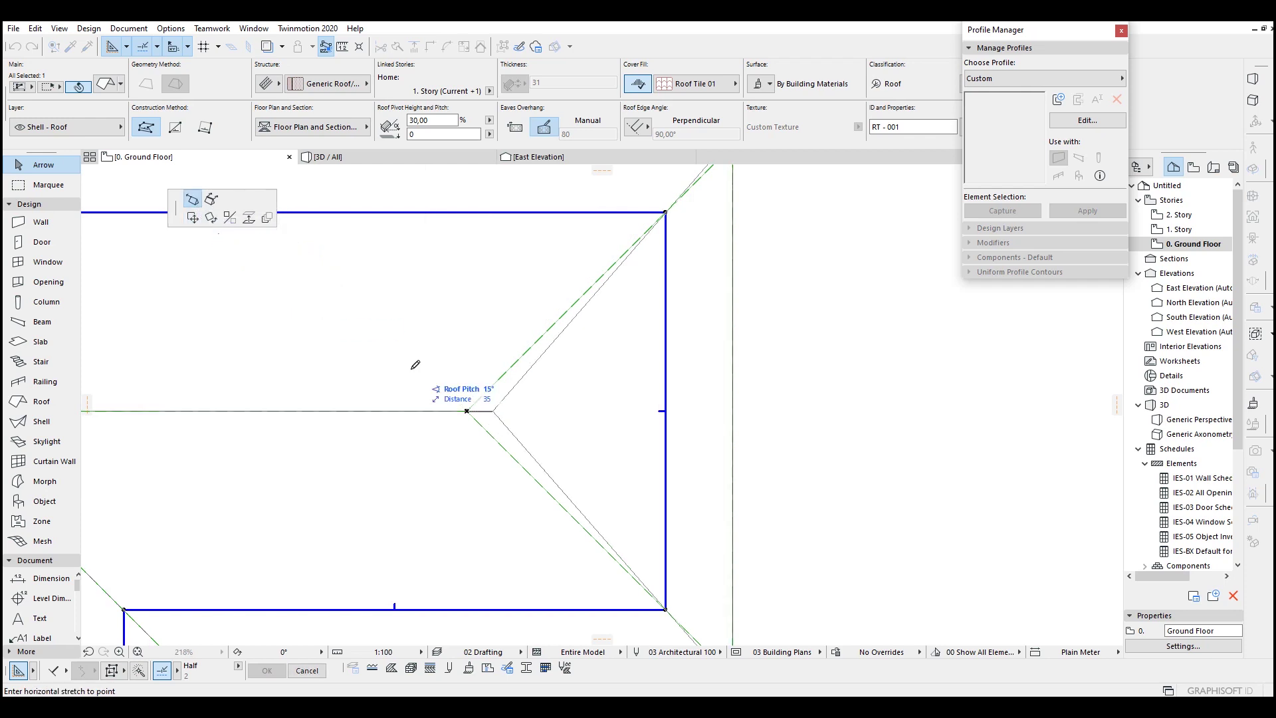
middle_drag(405, 362, 638, 371)
scroll(647, 374, down, 2)
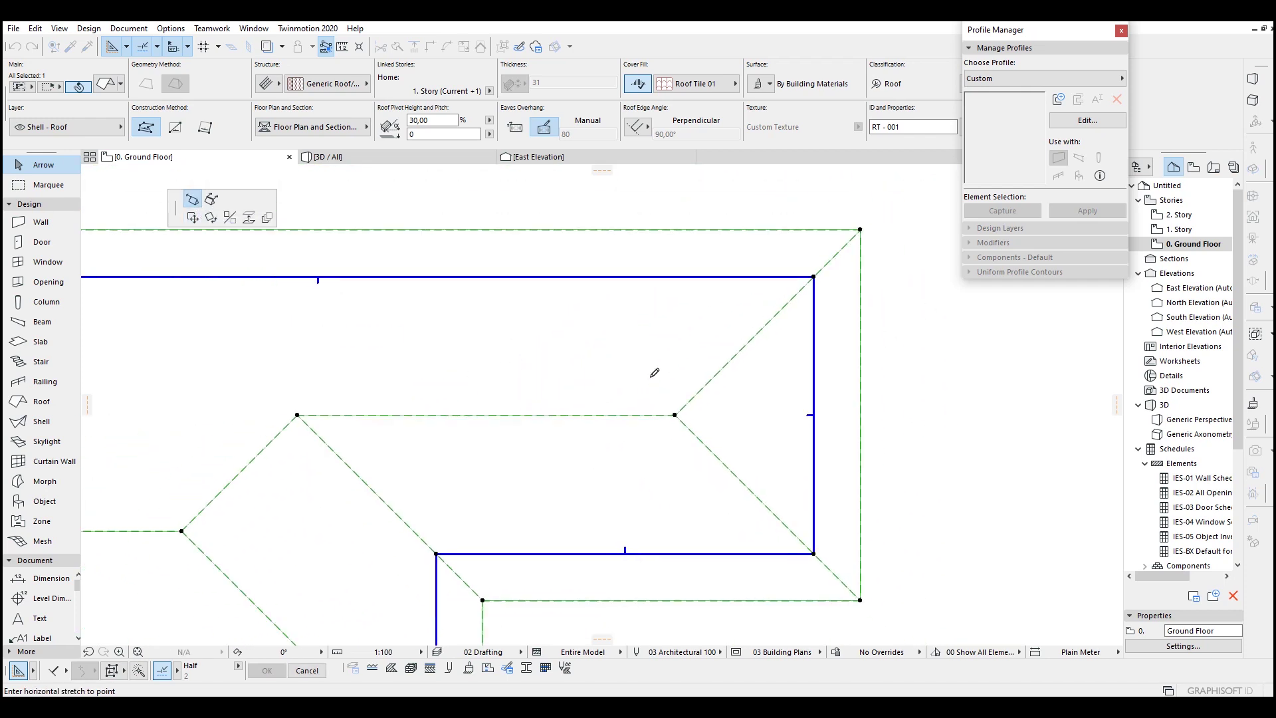
click(530, 369)
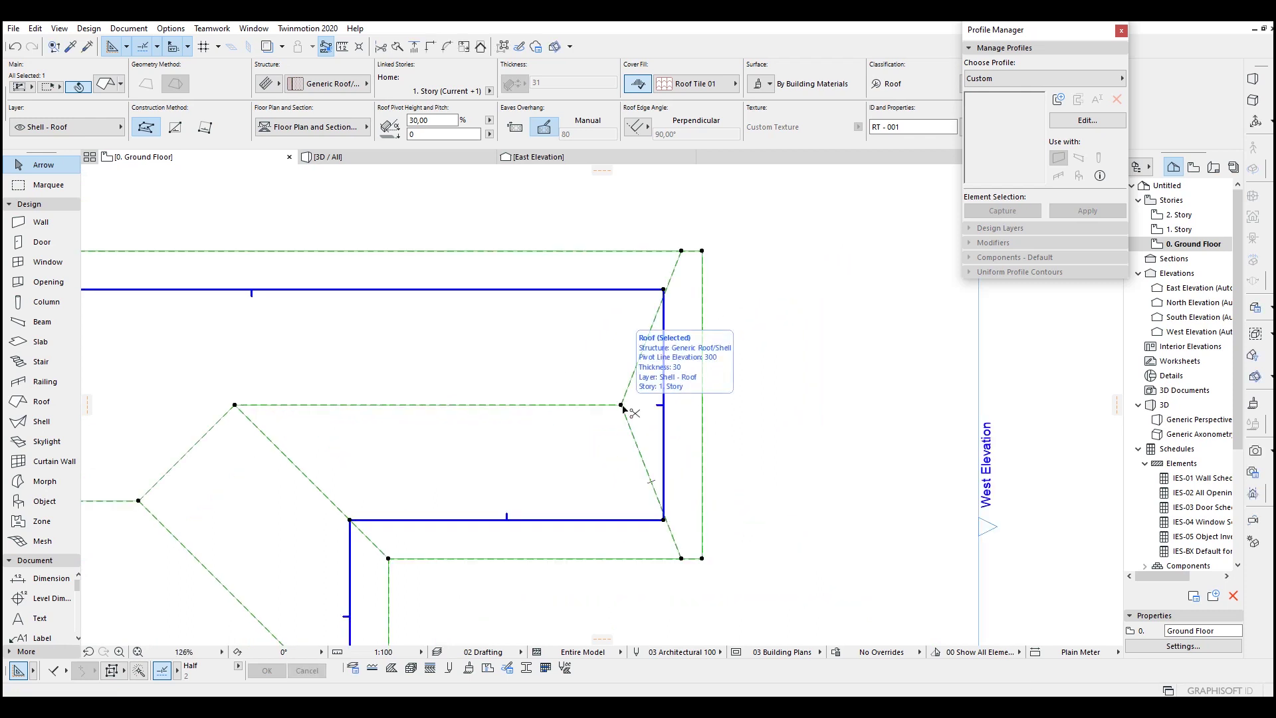
- Undo the horizontal stretches of the upper wing's ridge end node
key(ctrl+z)
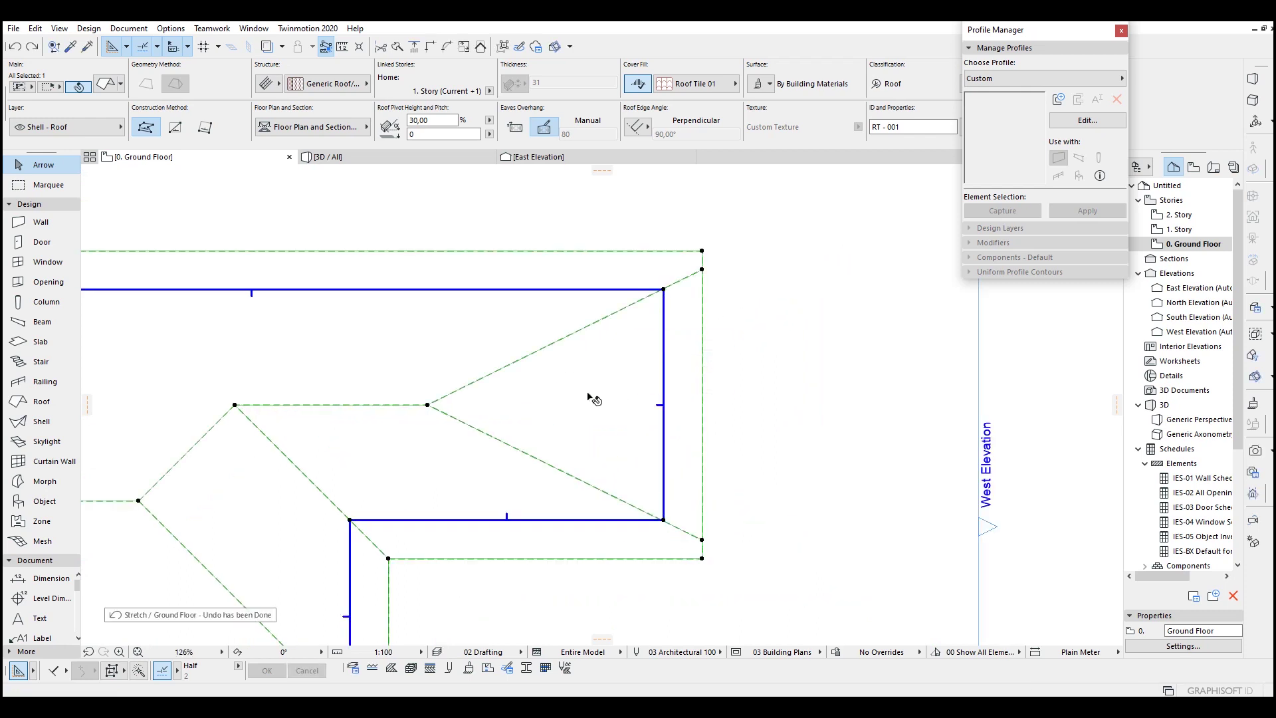
key(ctrl+z)
scroll(565, 394, down, 5)
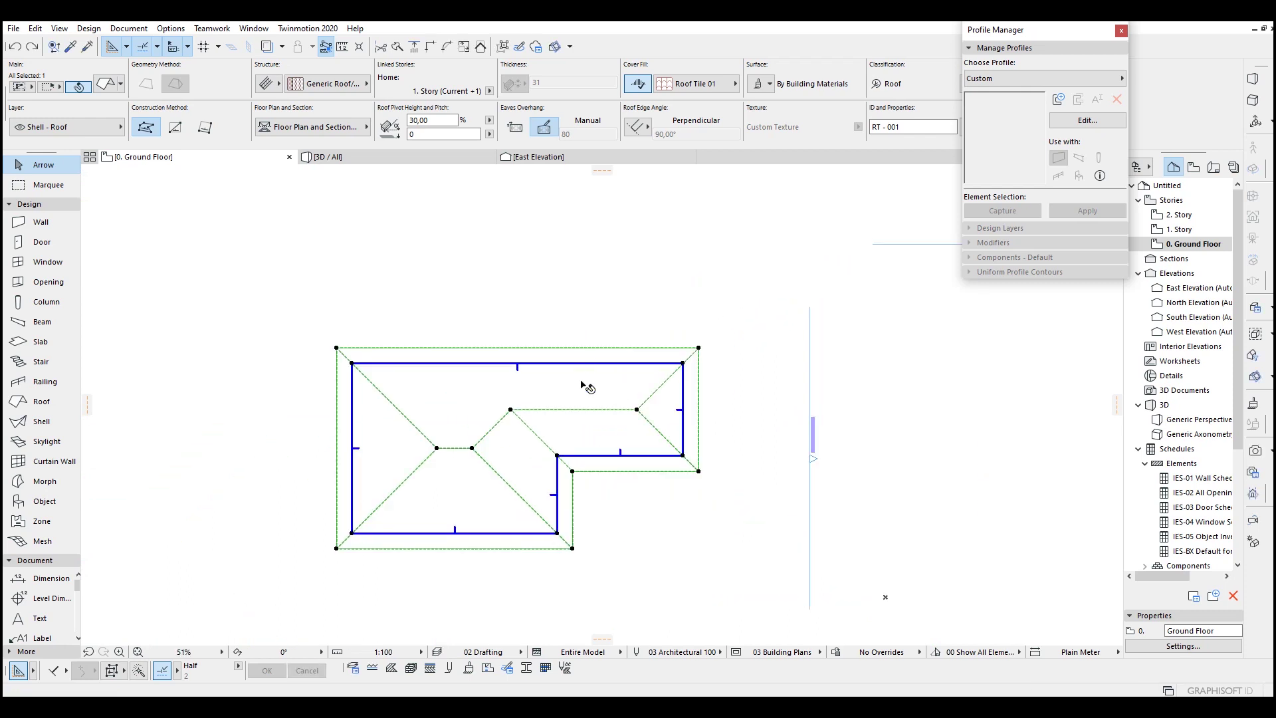
- Try stretching the upper wing's ridge line sideways to alter the pitch of the roof planes beside it
scroll(583, 388, up, 4)
click(578, 441)
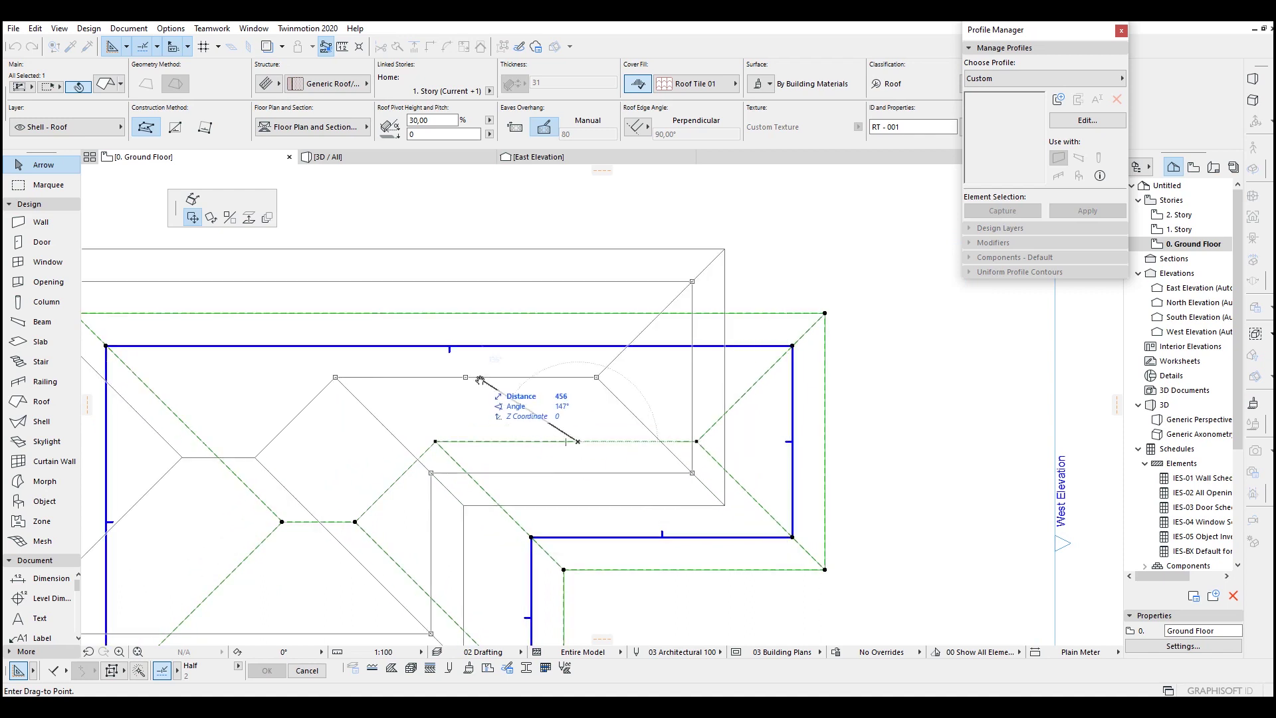
click(192, 198)
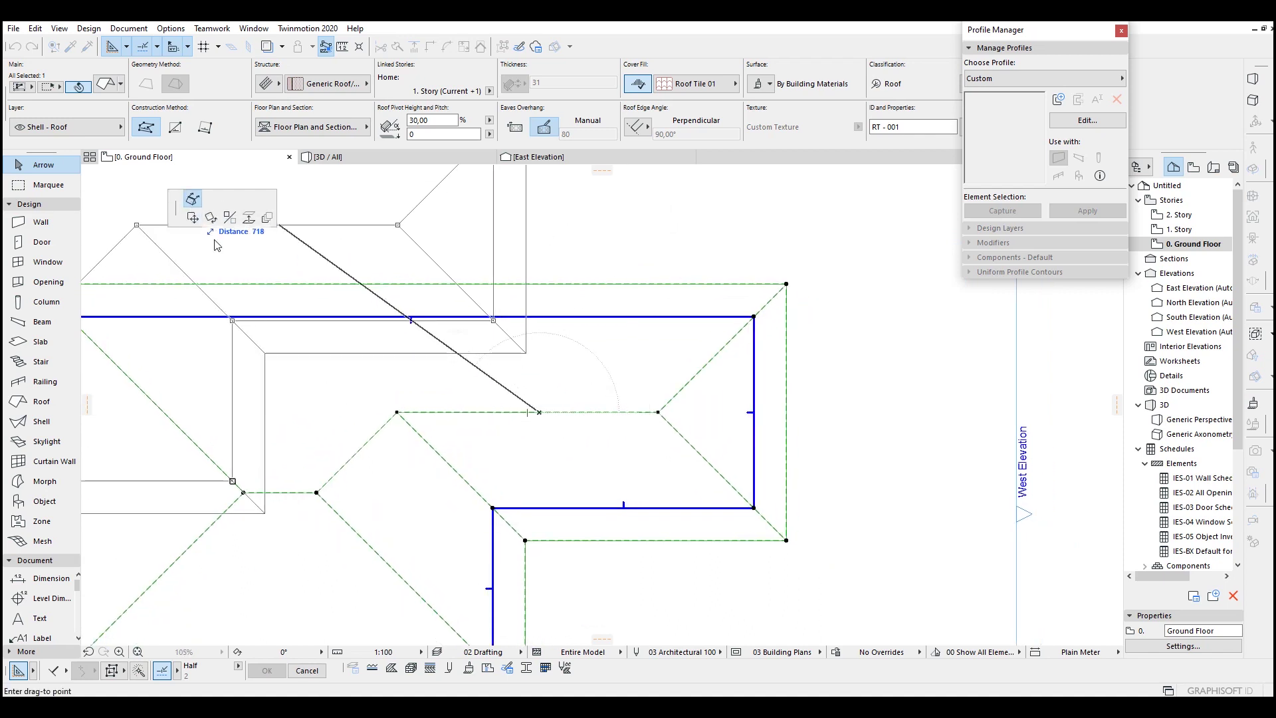
click(516, 373)
scroll(578, 399, down, 5)
click(653, 376)
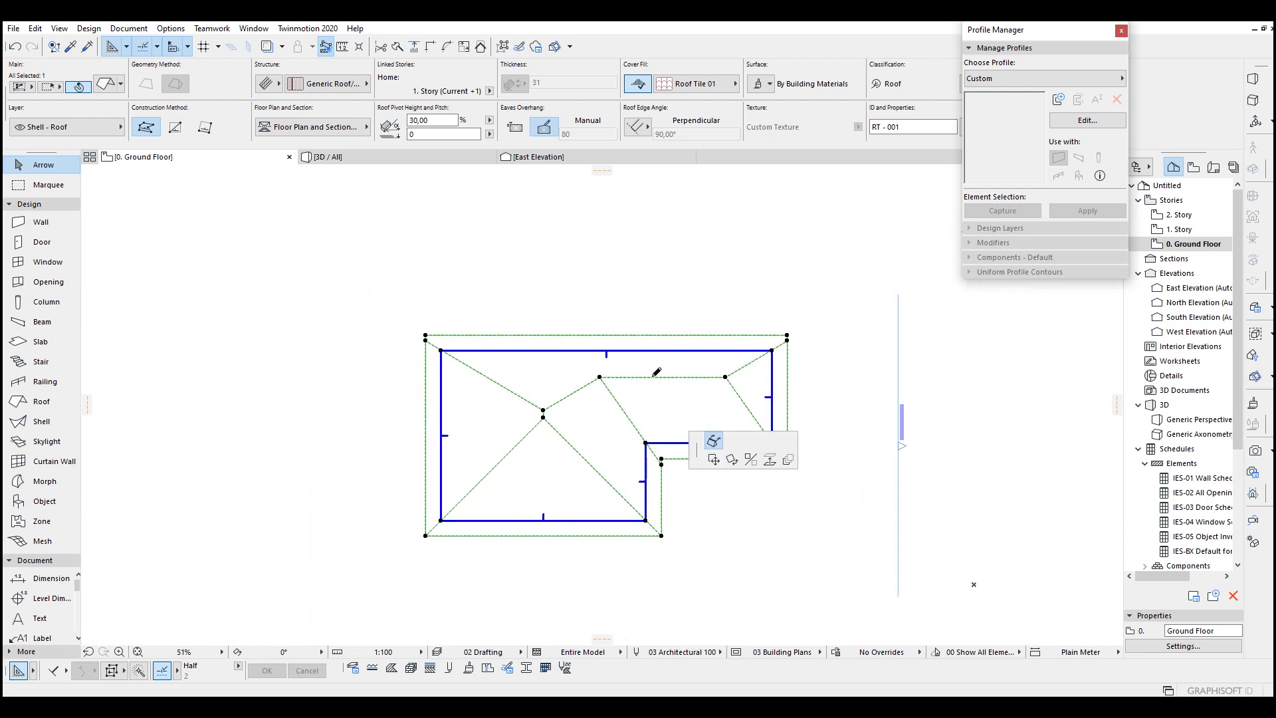
click(647, 410)
- Undo the ridge line stretches on the L-shaped roof
key(ctrl+z)
key(ctrl+z)
middle_drag(841, 391, 667, 370)
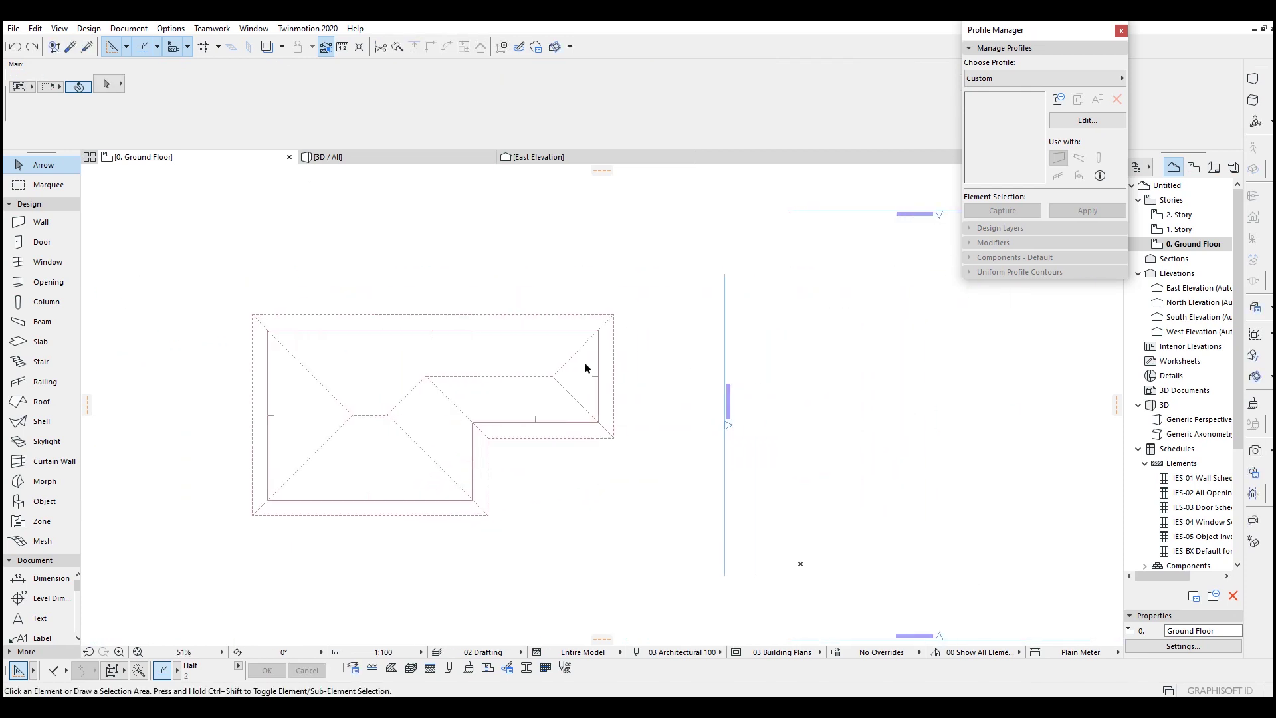
- Draw a rectangular multi-plane hip roof between the elevation markers on the Ground Floor plan
click(42, 401)
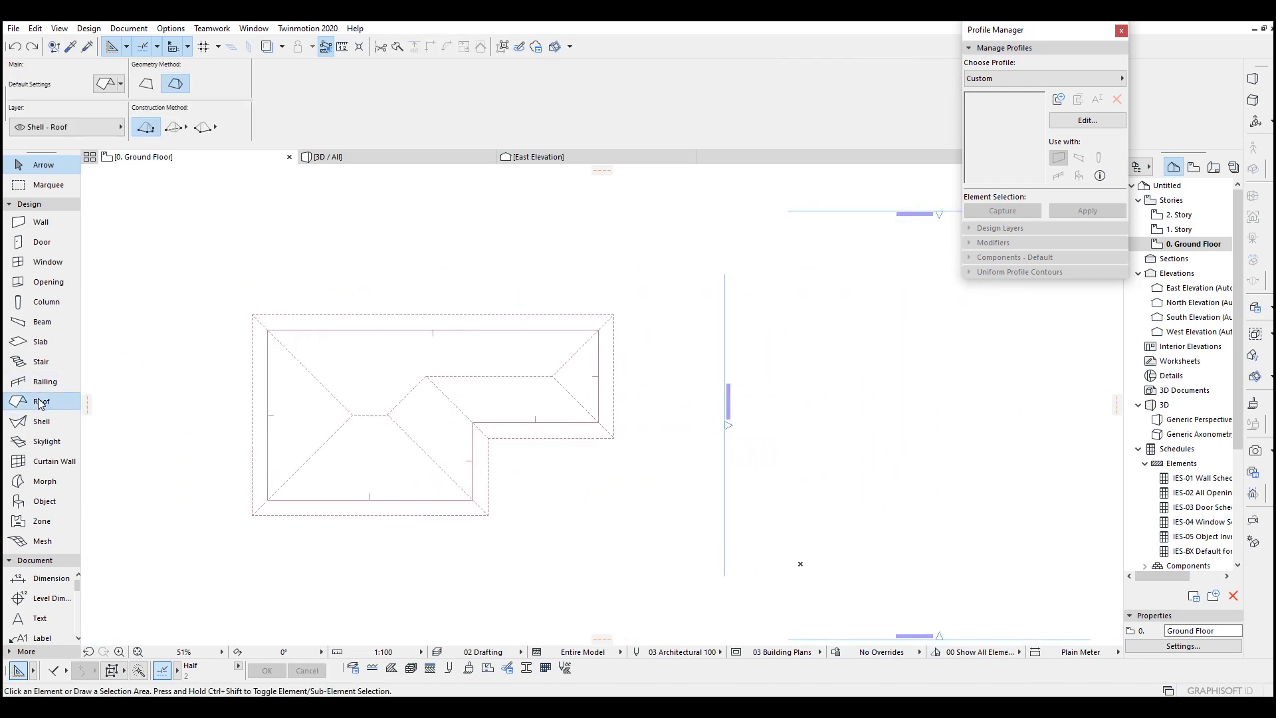
click(173, 130)
middle_drag(761, 379, 482, 314)
click(508, 301)
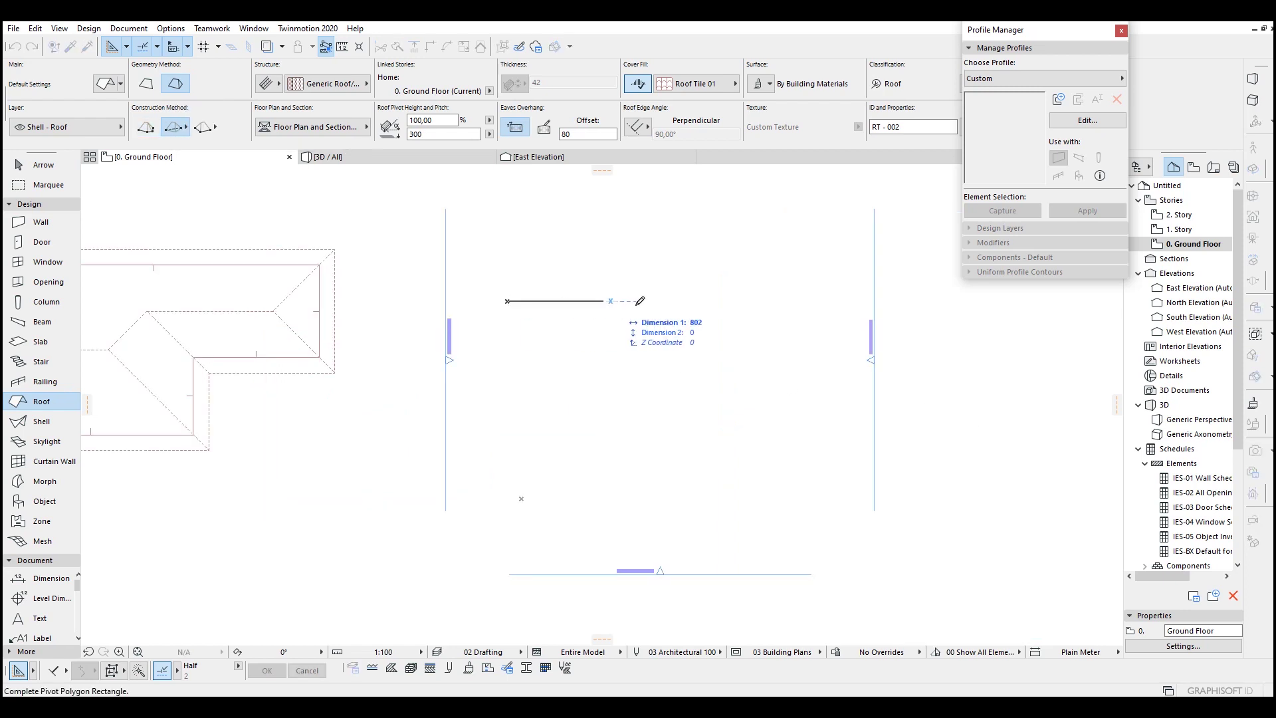
click(786, 443)
scroll(513, 350, down, 4)
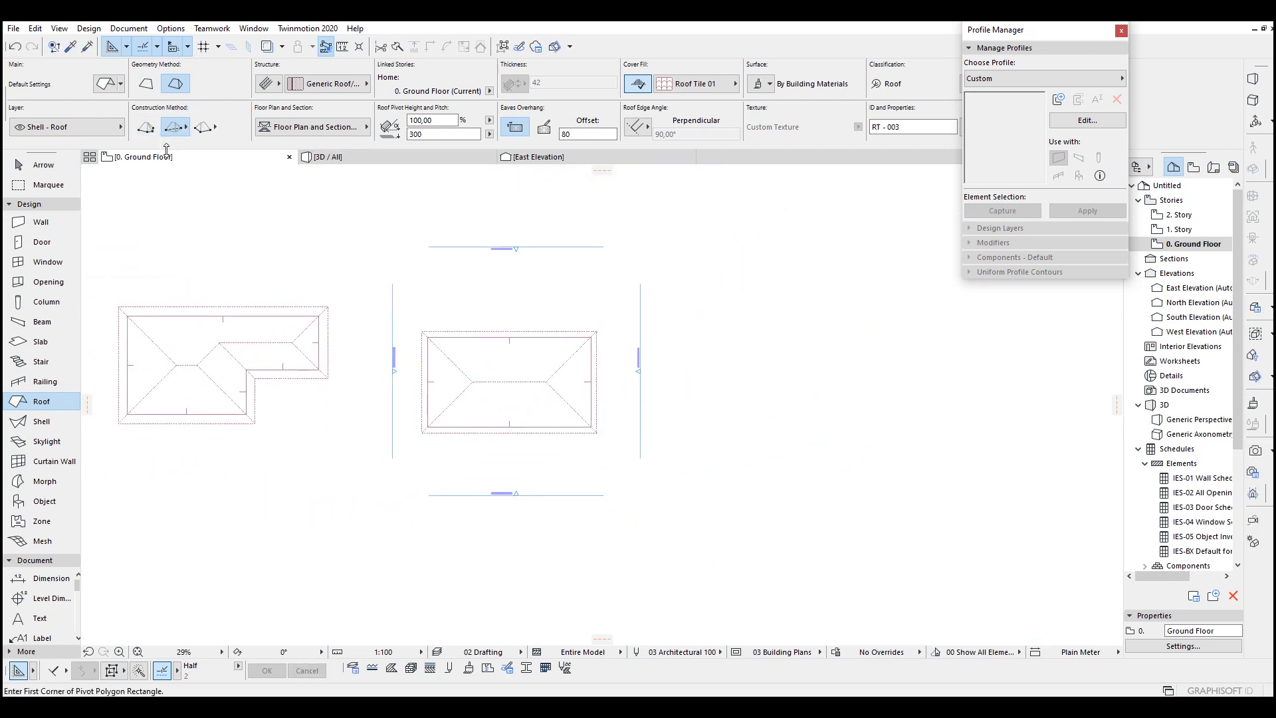
- Draw a rectangular gable roof about 2715 by 1440 cm to the right of the rectangular hip roof
click(174, 126)
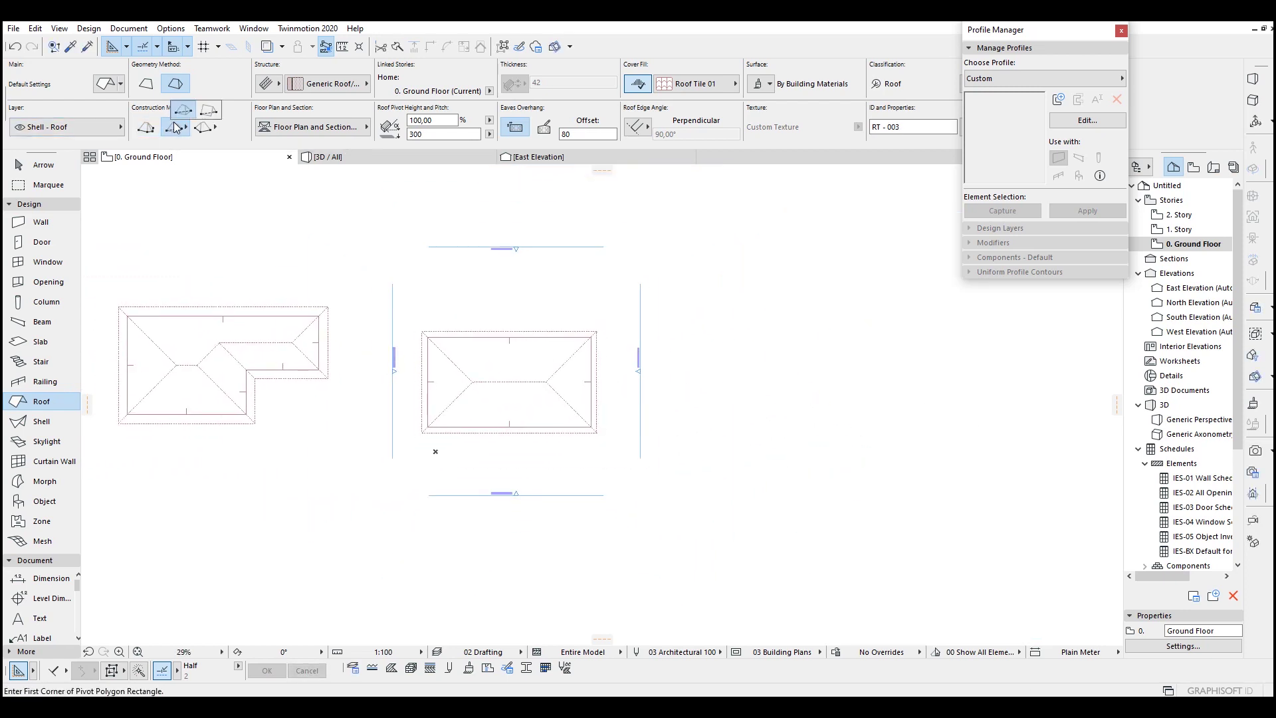
click(208, 111)
click(690, 369)
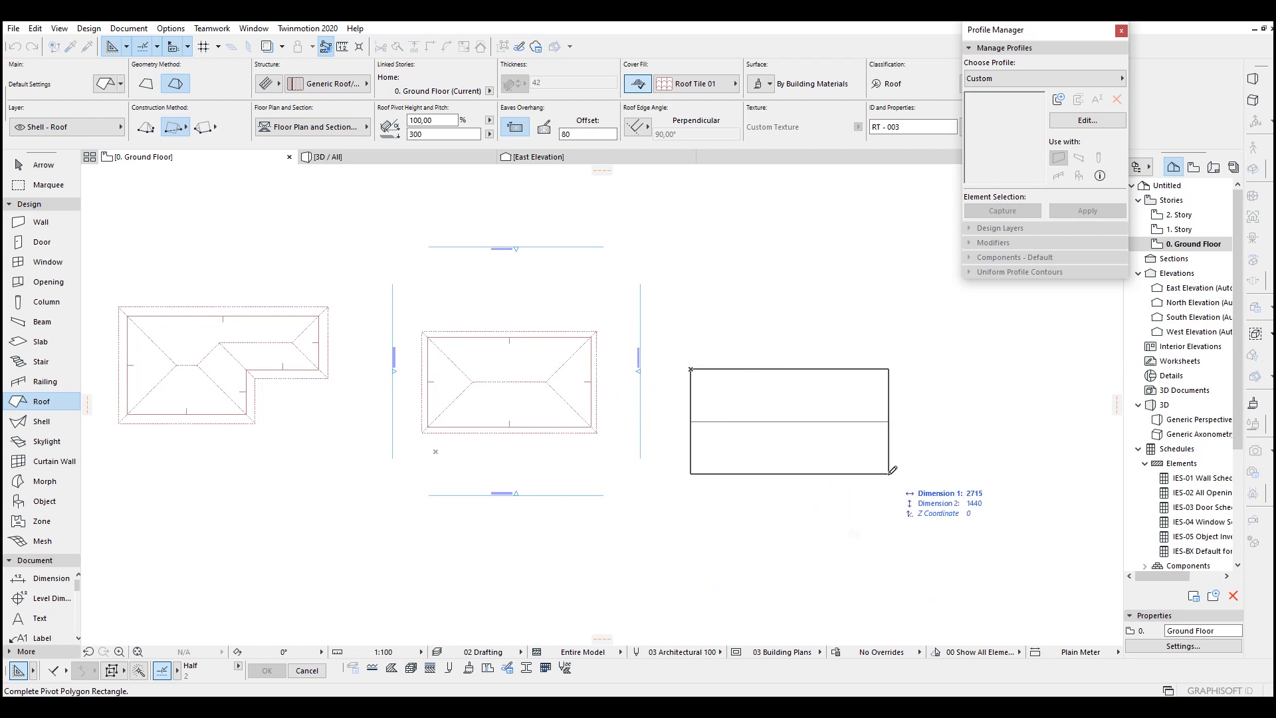
click(892, 471)
key(Escape)
scroll(527, 379, up, 3)
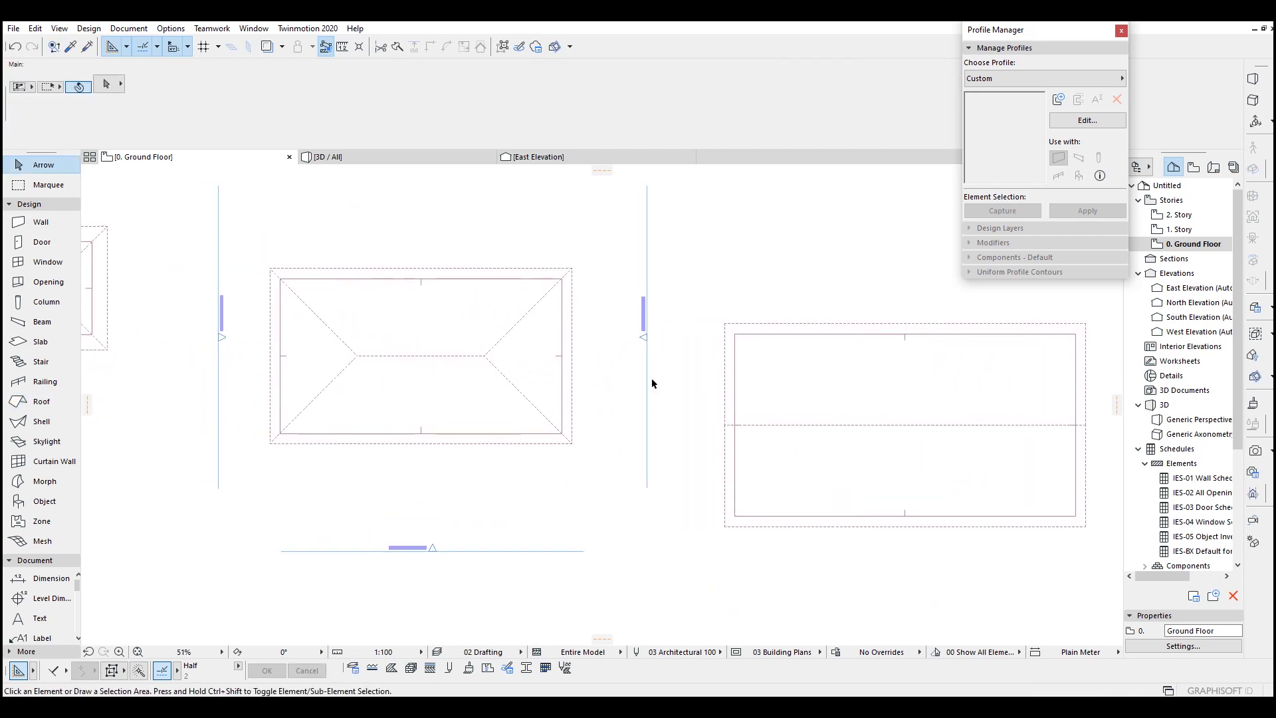
- Compare the hip roof's sloped ends with the gable roof's ridge and gable edges, selecting the gable roof
scroll(348, 332, up, 5)
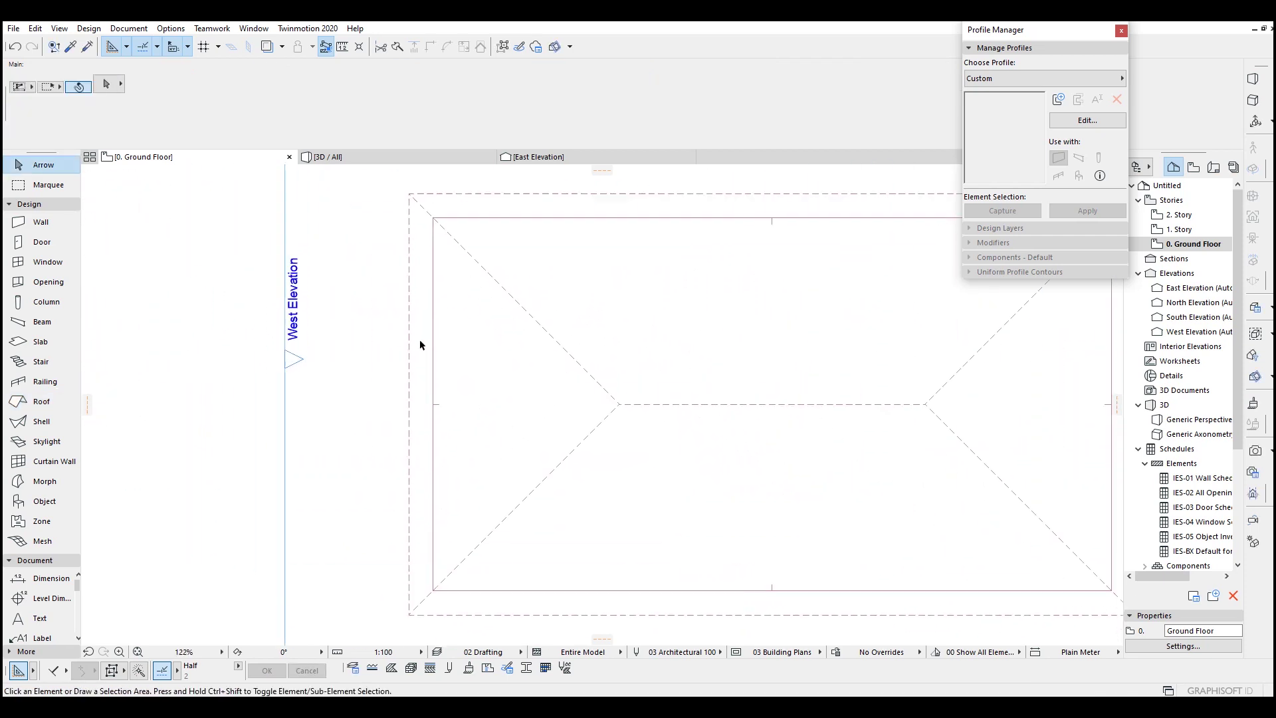
scroll(615, 402, down, 5)
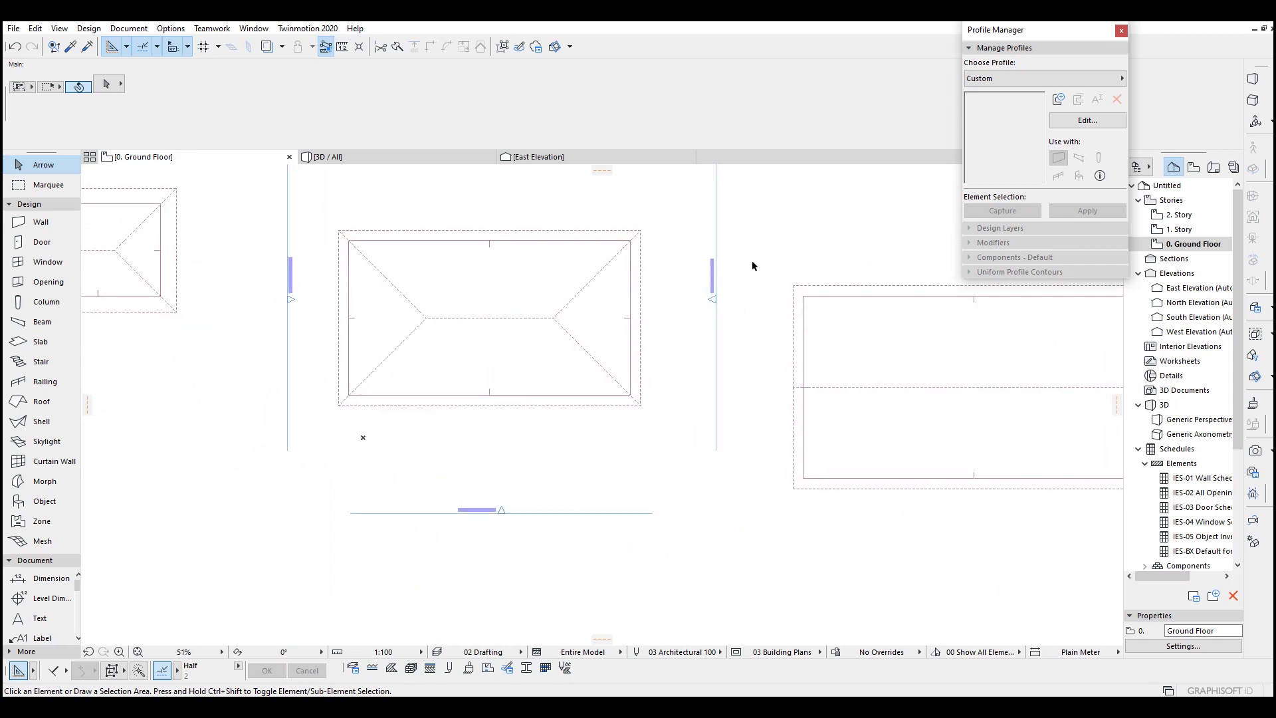
drag(875, 570, 764, 279)
scroll(675, 351, up, 3)
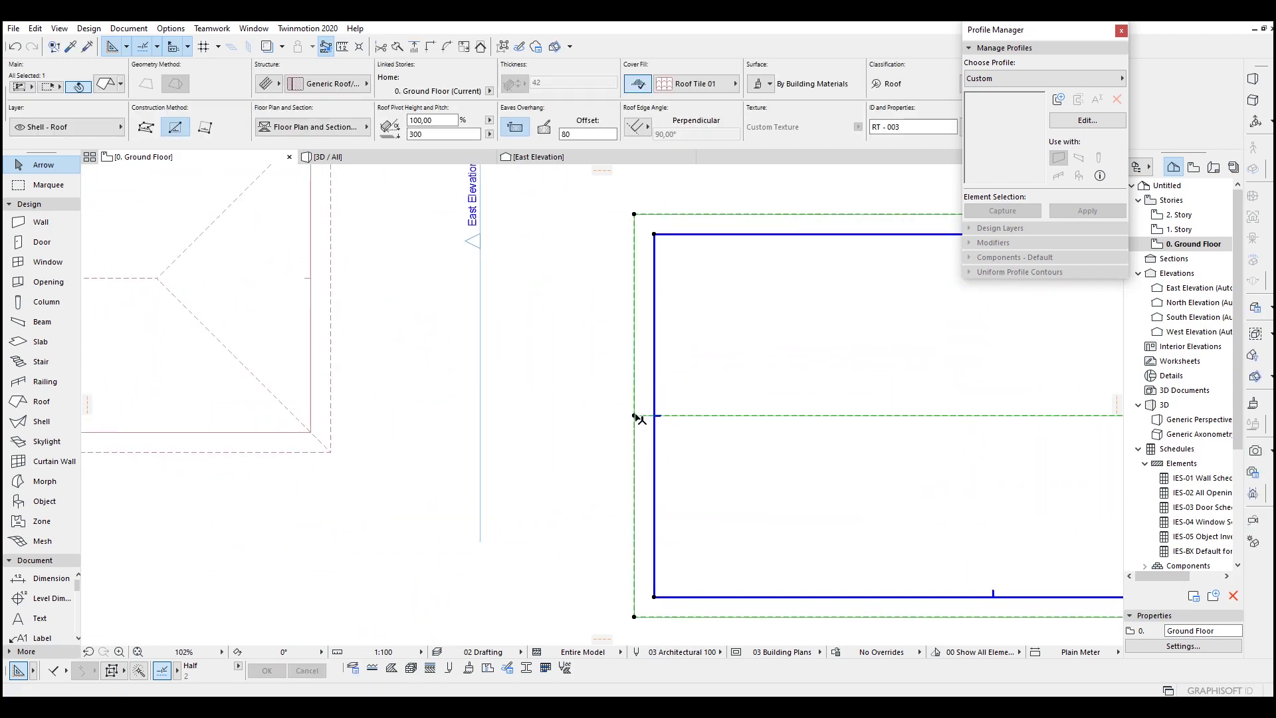
scroll(732, 402, down, 2)
middle_drag(640, 391, 506, 368)
scroll(508, 365, up, 2)
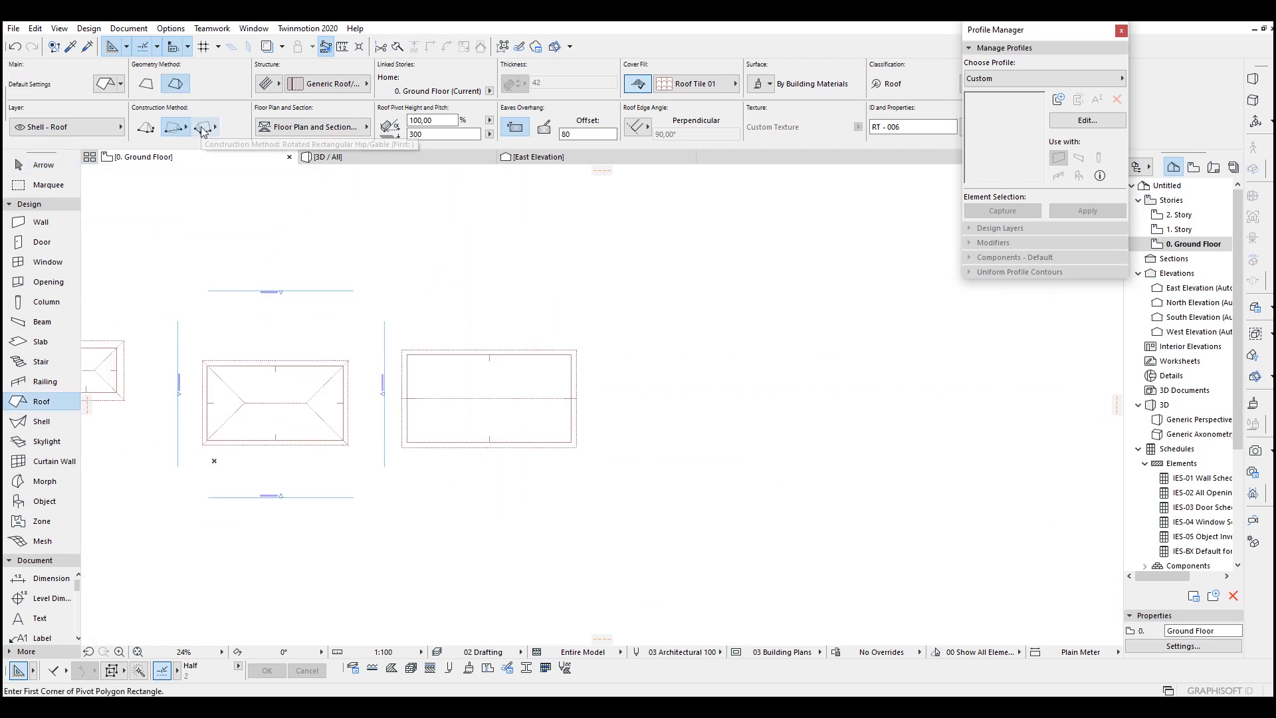
- Draw a gable roof to the right of the existing one with the rotated rectangular method, starting from a vertical gable edge
click(202, 132)
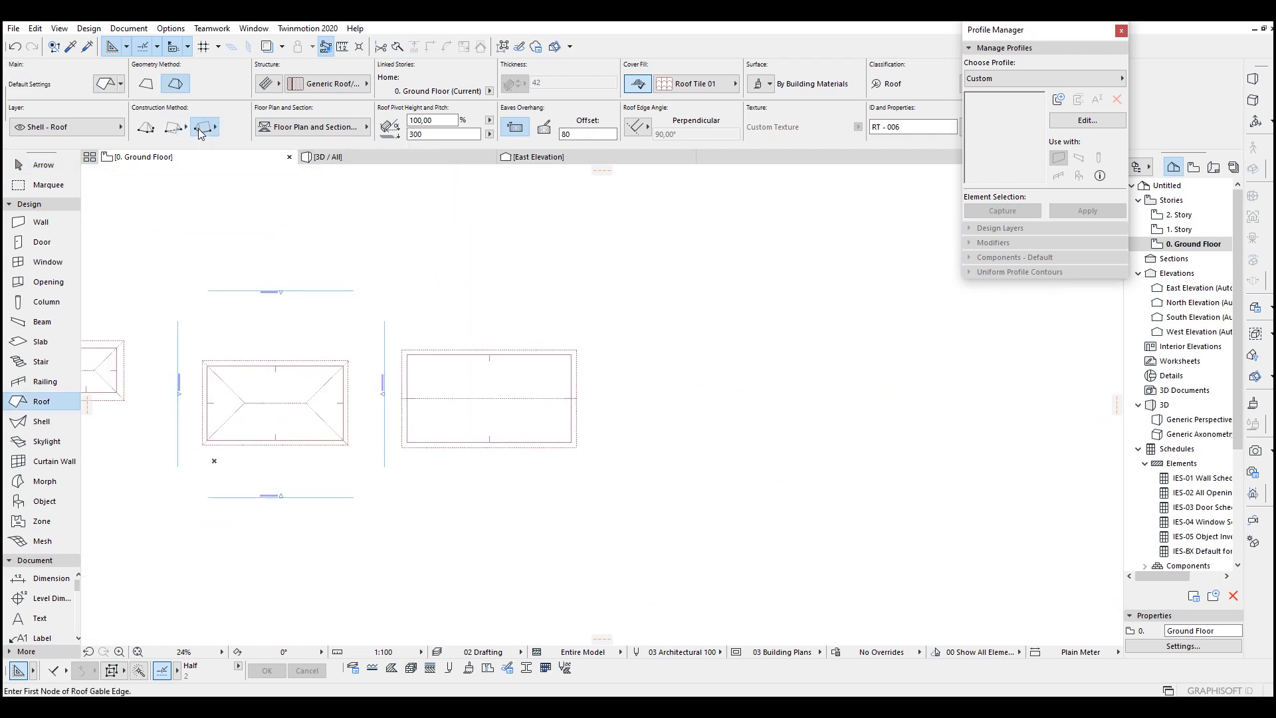
scroll(532, 368, up, 2)
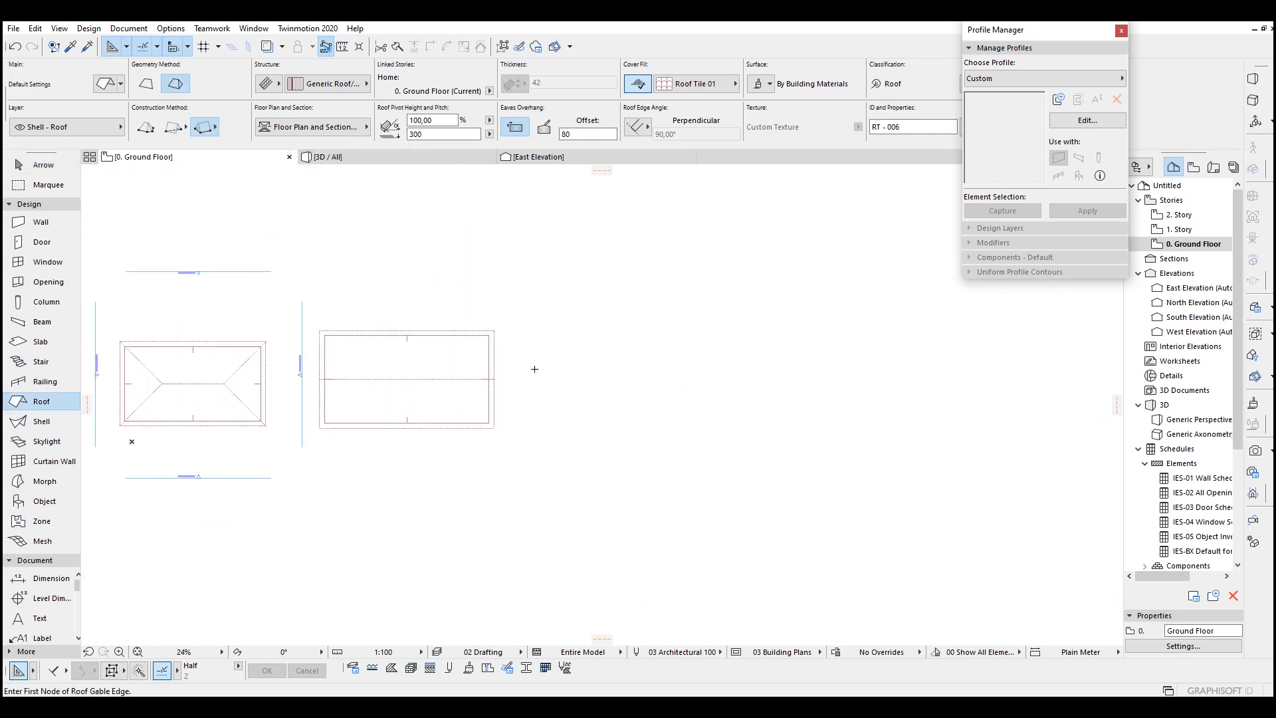
click(571, 319)
click(581, 456)
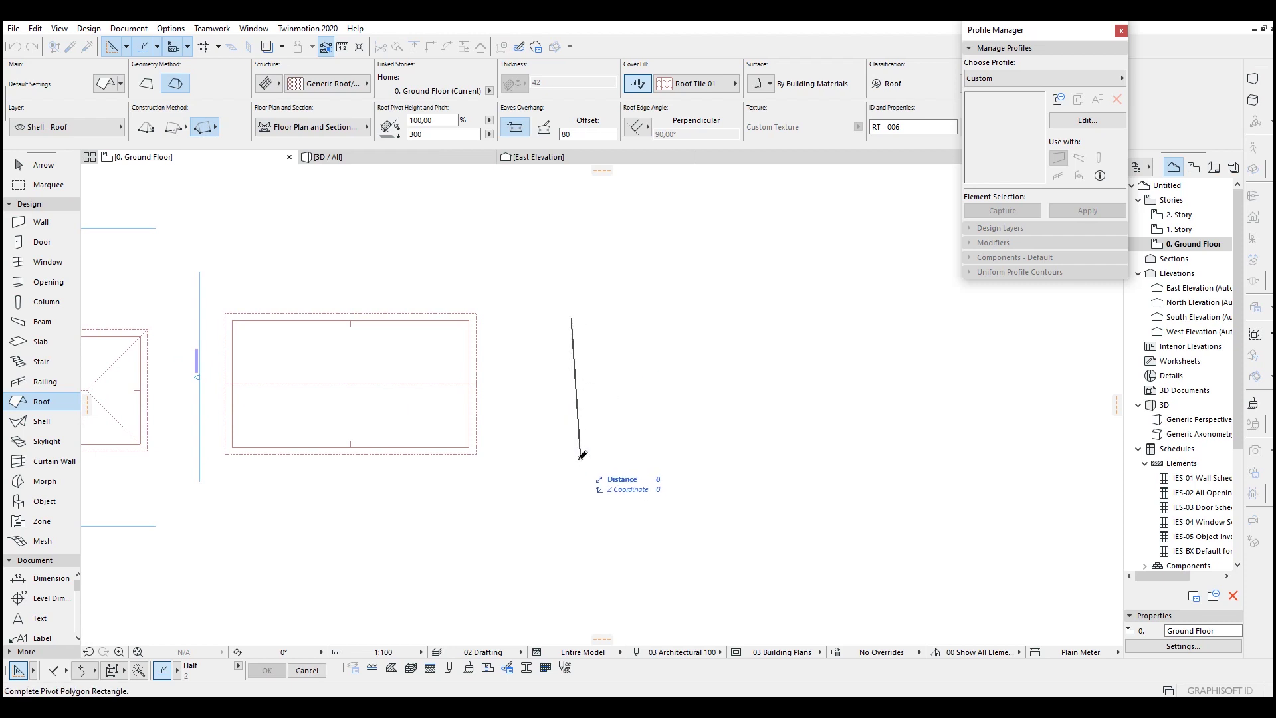
key(Escape)
click(570, 333)
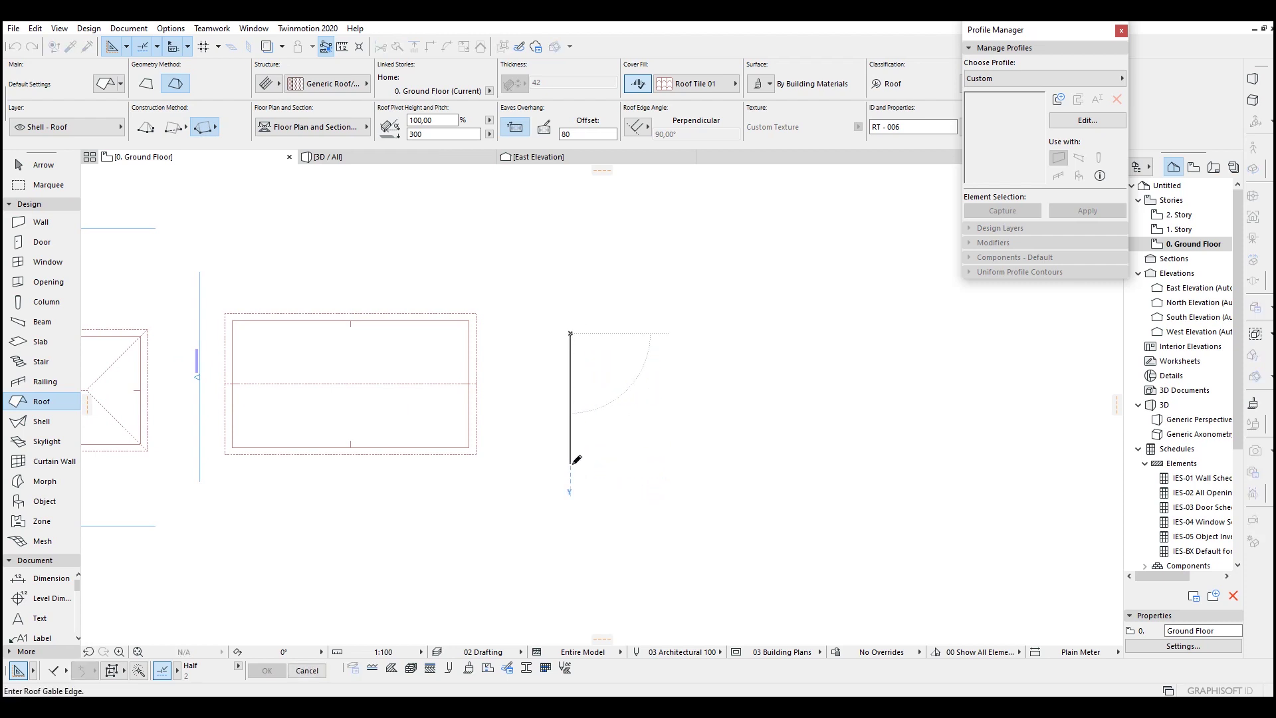
click(570, 463)
click(805, 457)
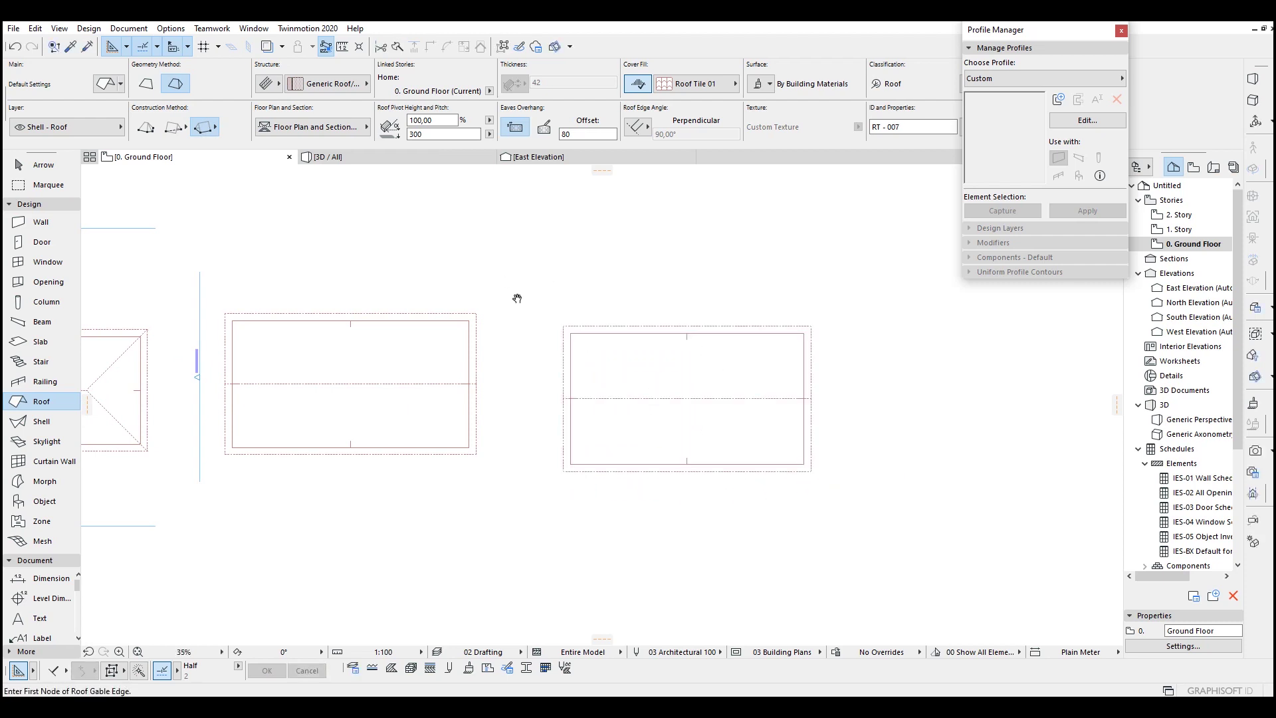
- Draw a tilted rectangular hip roof above the gable roofs with the rotated method, its second side about 2160 cm long
middle_drag(516, 297, 571, 390)
click(441, 307)
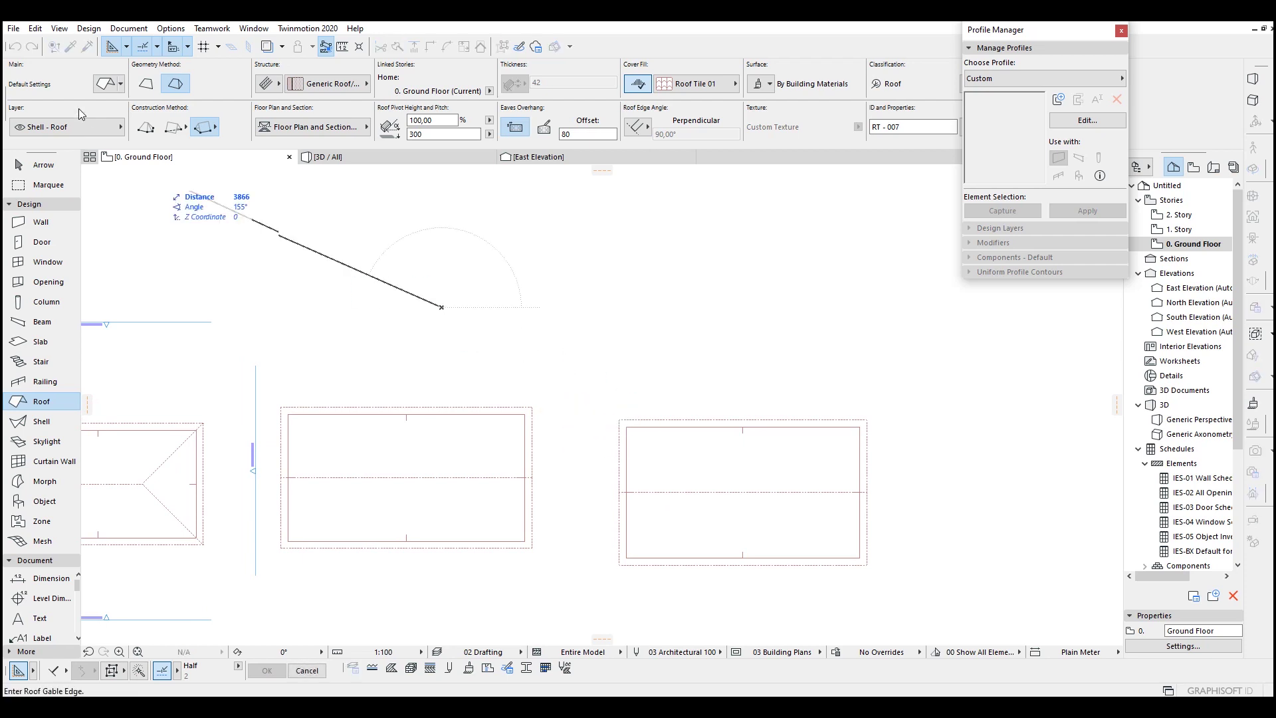
click(219, 119)
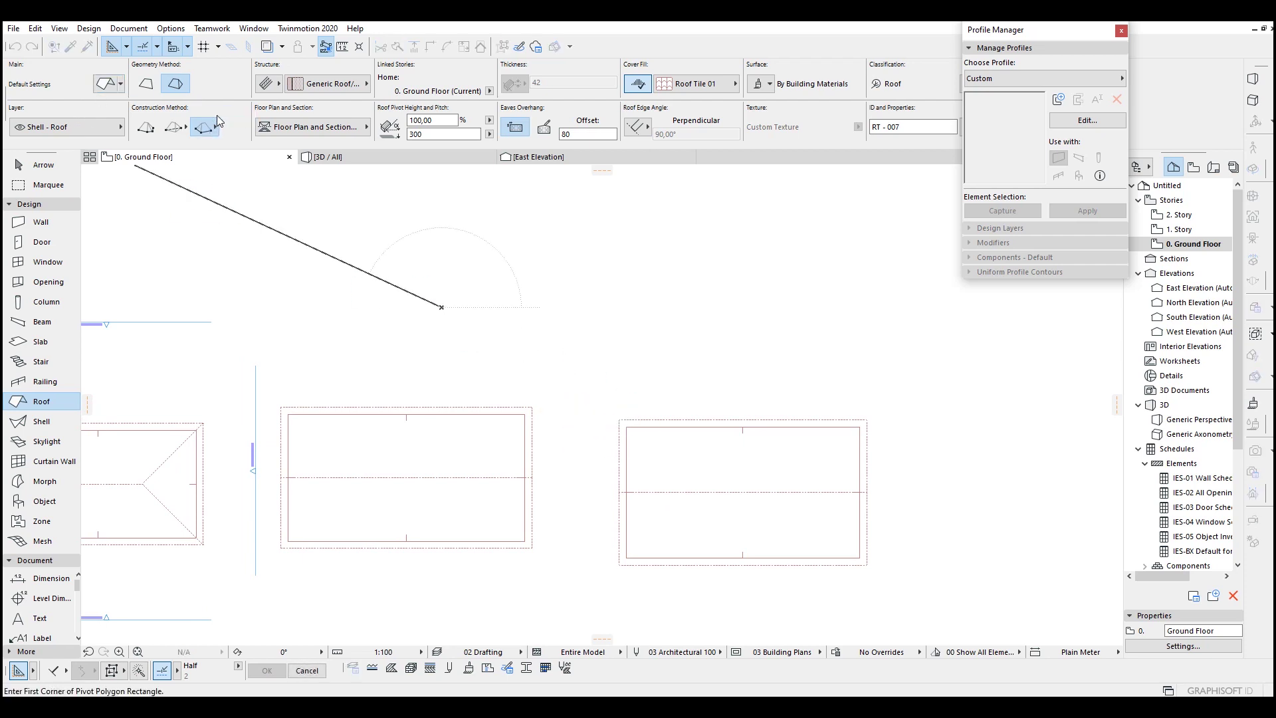
middle_drag(414, 369, 495, 406)
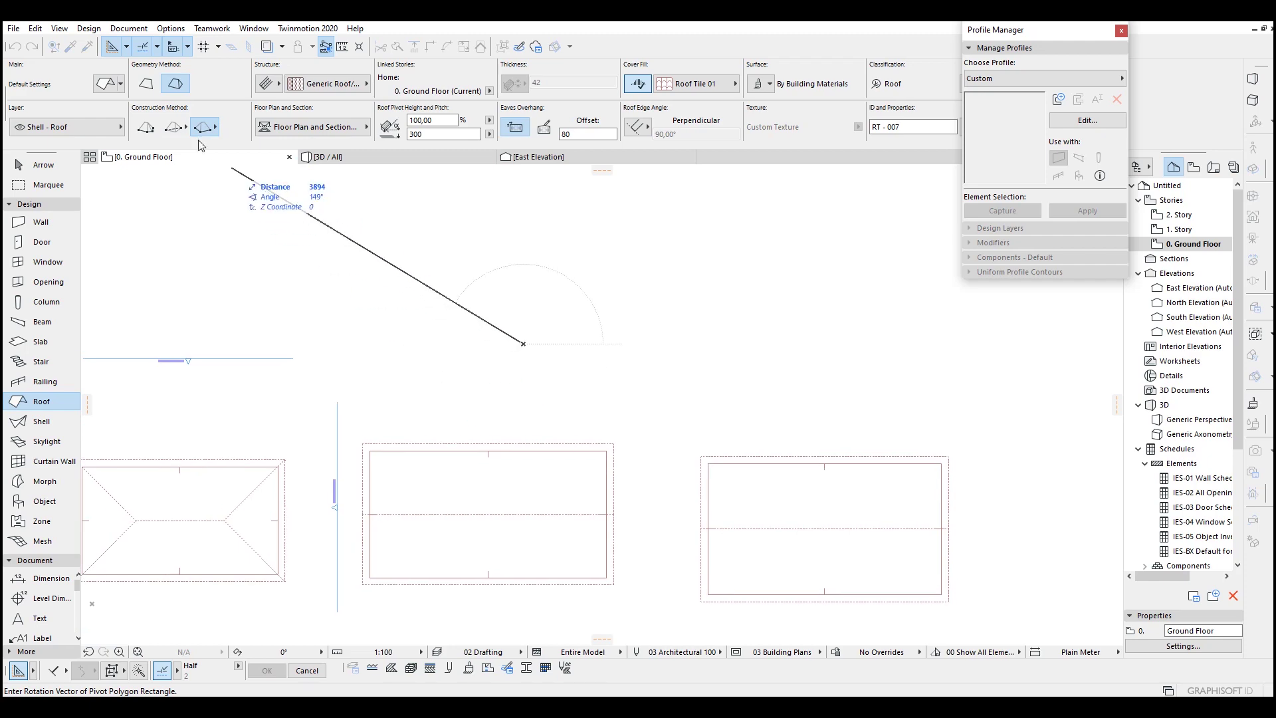
click(655, 420)
middle_drag(741, 309, 710, 335)
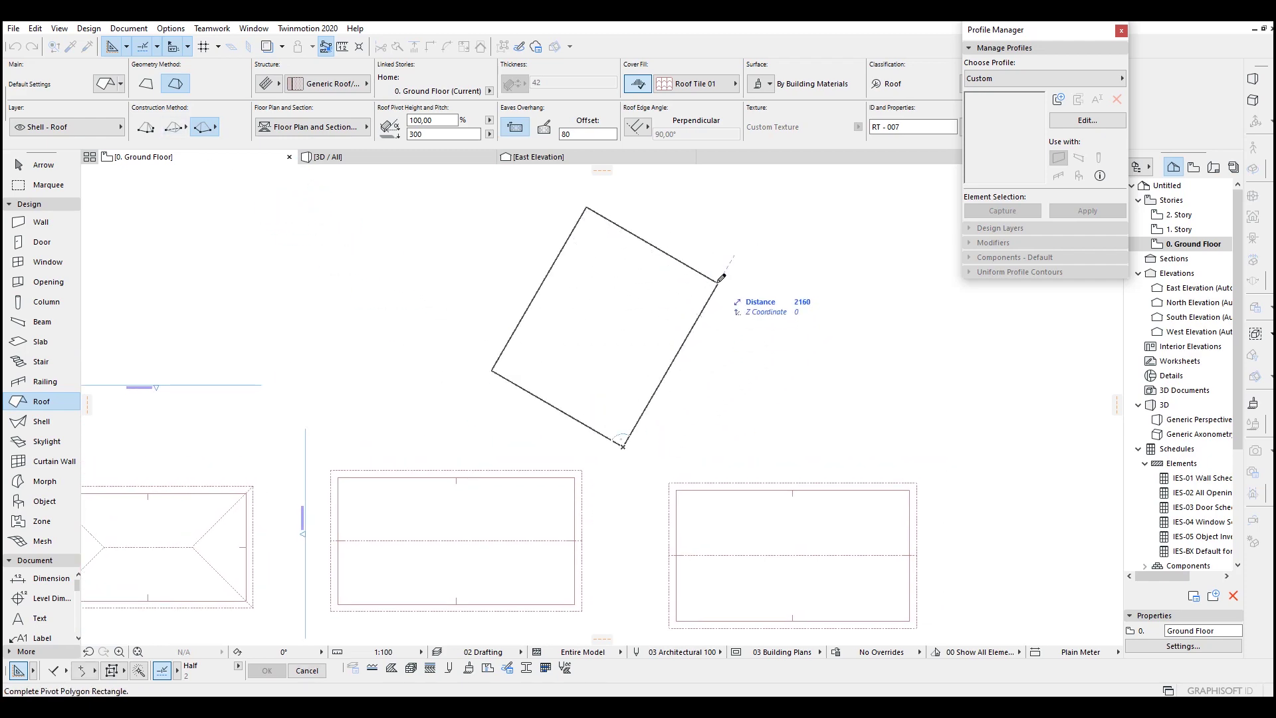
click(721, 278)
- Examine the tilted hip roof and compare its layout with the other roofs on the plan
scroll(598, 378, down, 2)
middle_drag(580, 394, 726, 362)
scroll(727, 366, up, 1)
middle_drag(642, 317, 490, 286)
scroll(491, 287, up, 3)
middle_drag(748, 413, 650, 432)
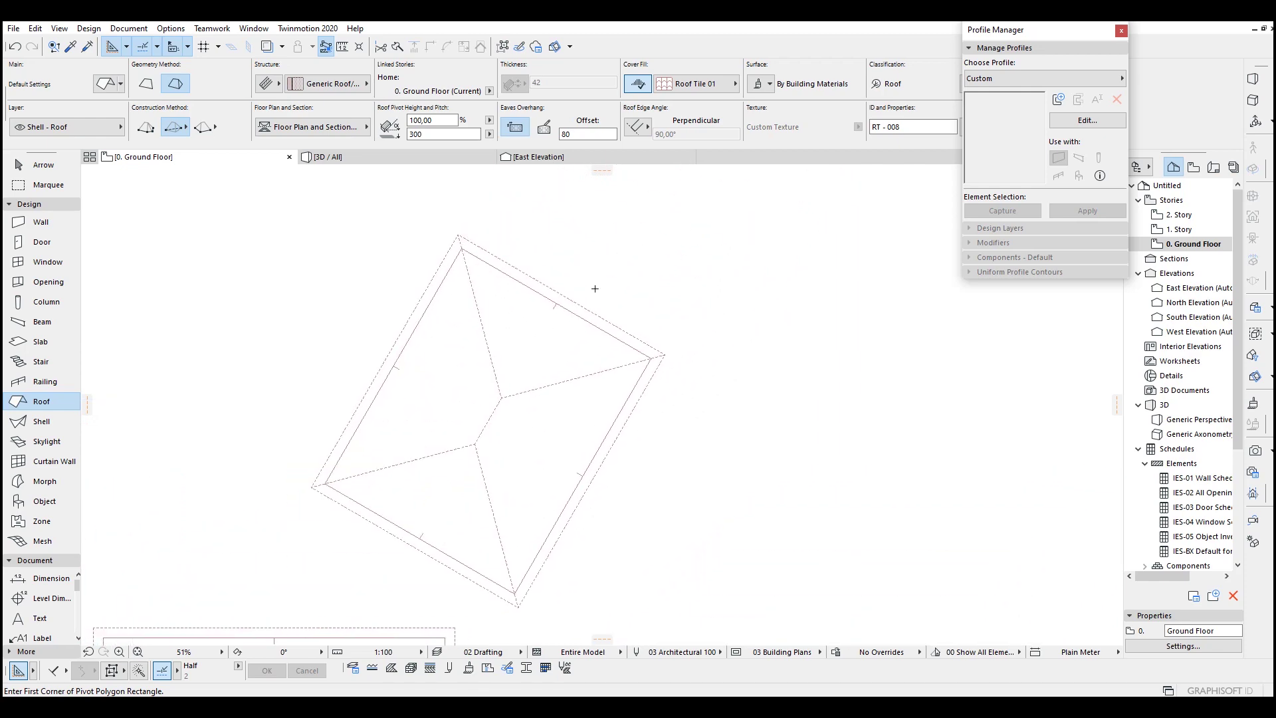
scroll(512, 313, down, 2)
middle_drag(370, 271, 710, 232)
scroll(668, 280, down, 3)
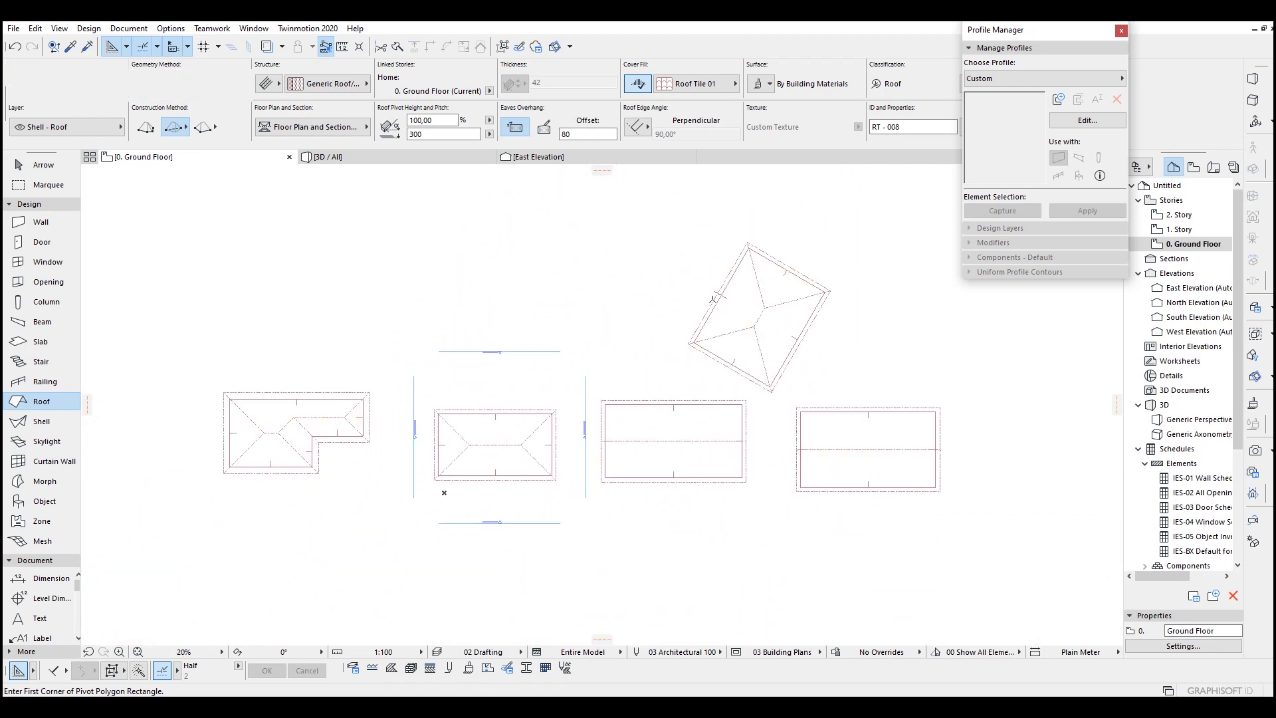
- Delete the rightmost gable roof and the tilted hip roof, both drawn with the rotated rectangular method
key(Escape)
drag(1004, 590, 774, 409)
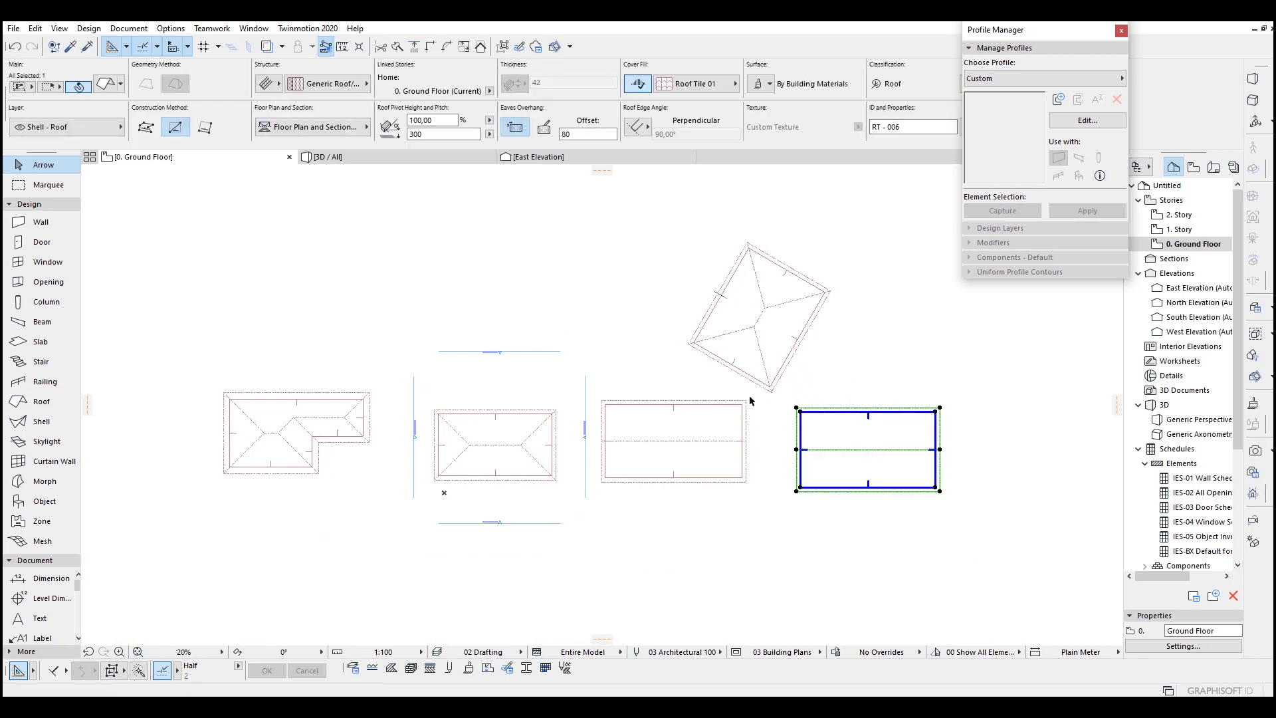
key(Delete)
drag(865, 369, 712, 249)
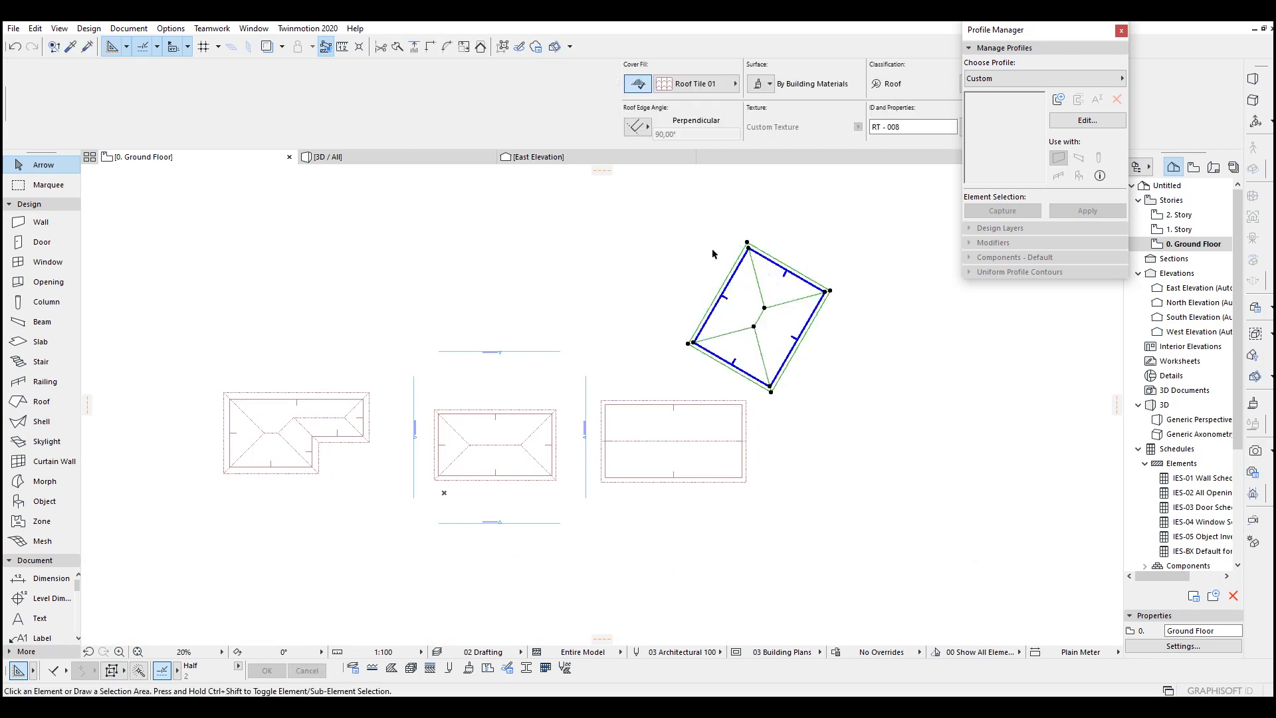
key(Delete)
middle_drag(457, 637, 572, 612)
scroll(572, 612, up, 1)
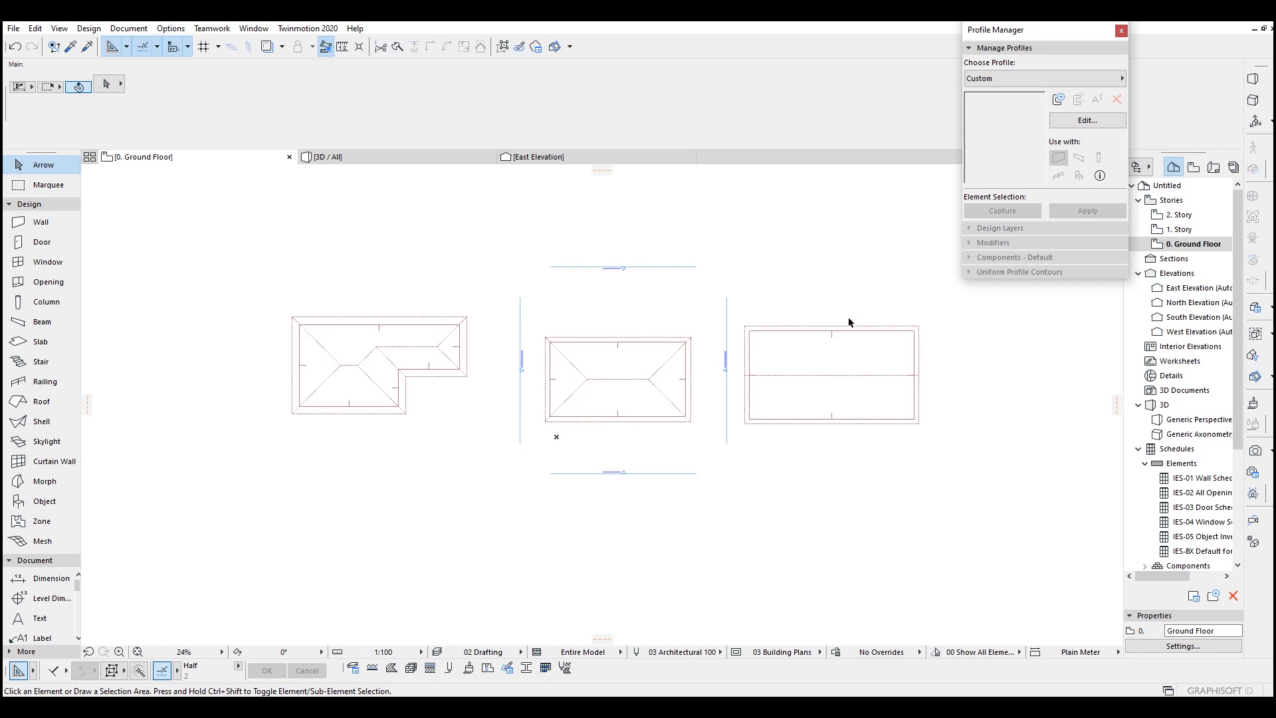
- Draw a vertical section line through the short ridge of the L-shaped roof, looking toward its narrower wing
middle_drag(848, 318, 800, 346)
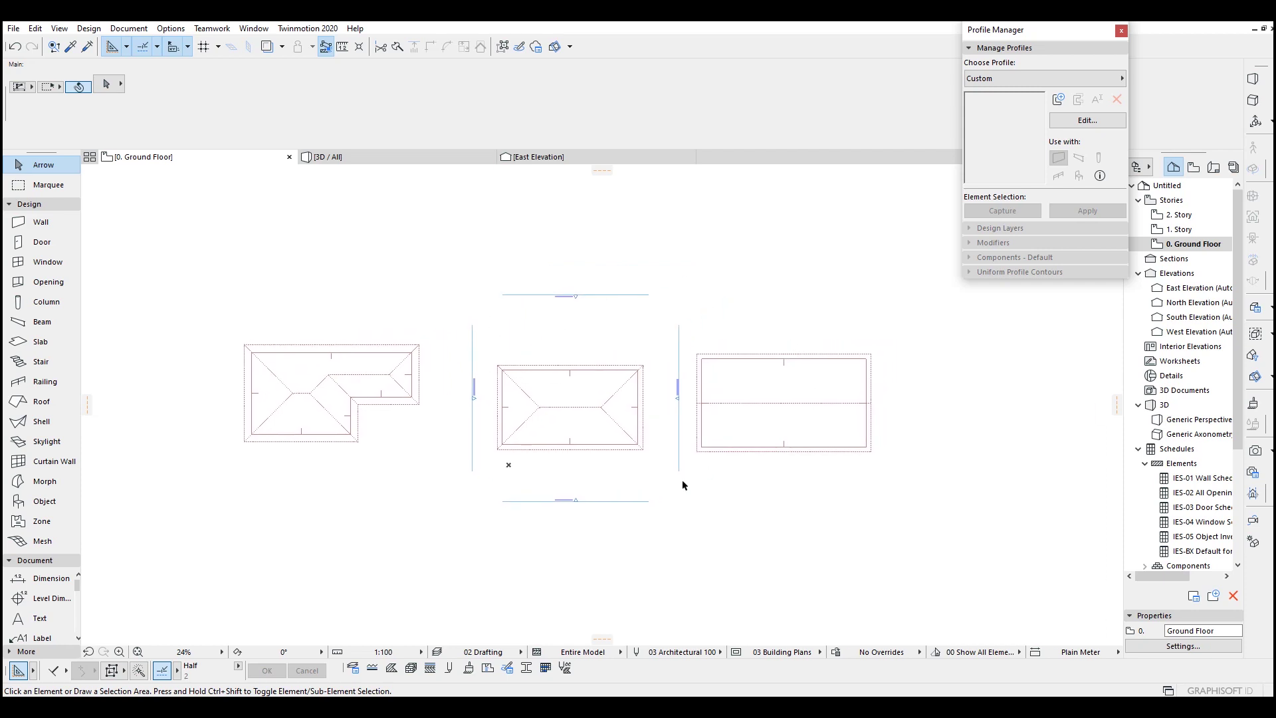
scroll(75, 586, down, 2)
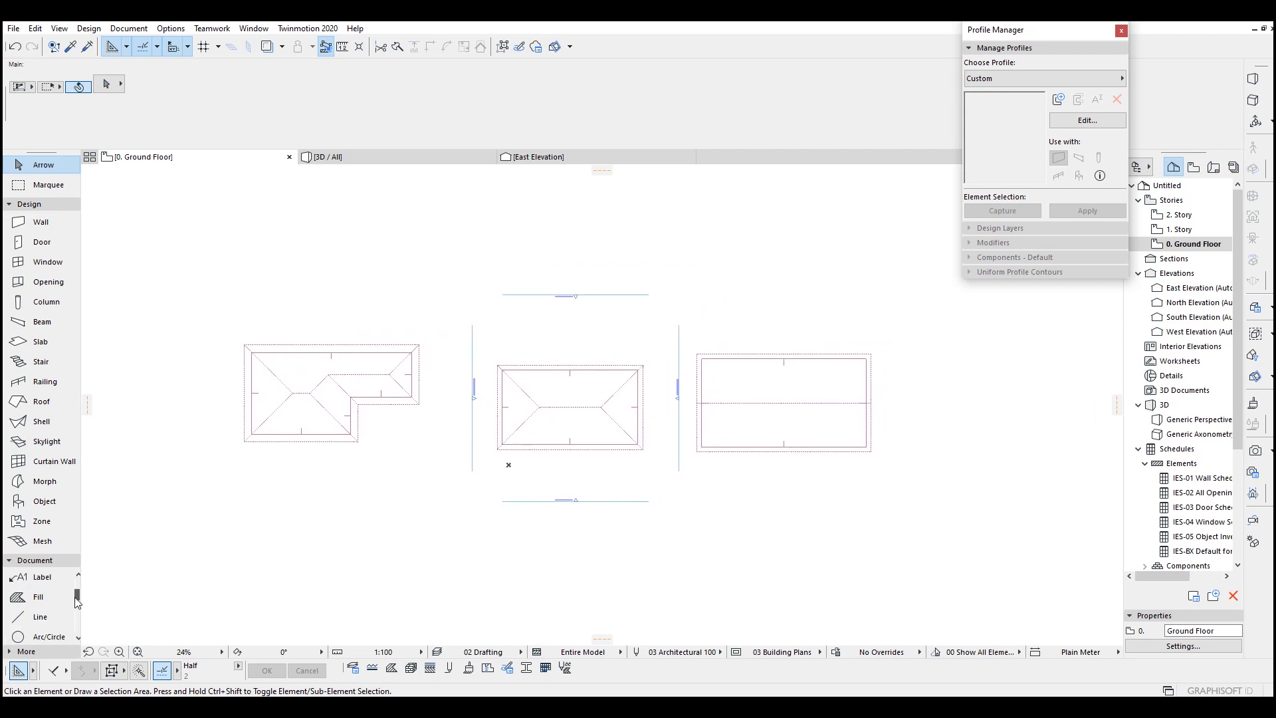
scroll(41, 624, down, 2)
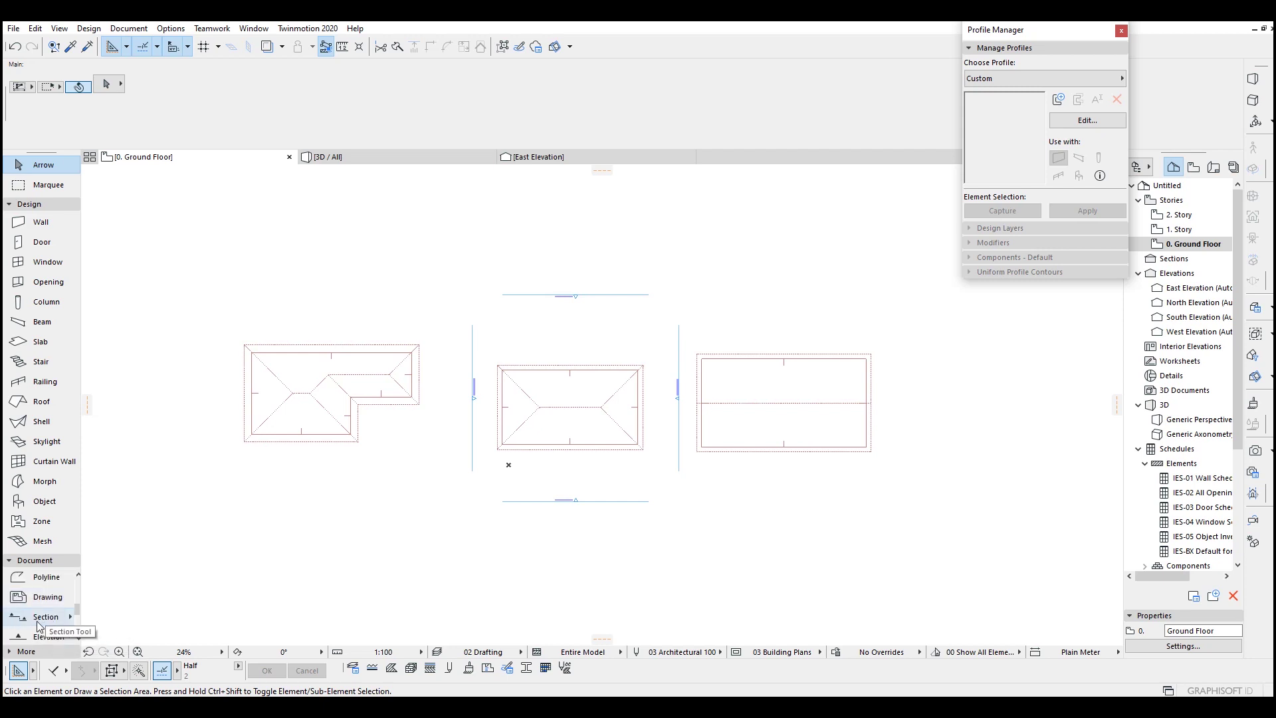
click(38, 624)
scroll(505, 279, up, 5)
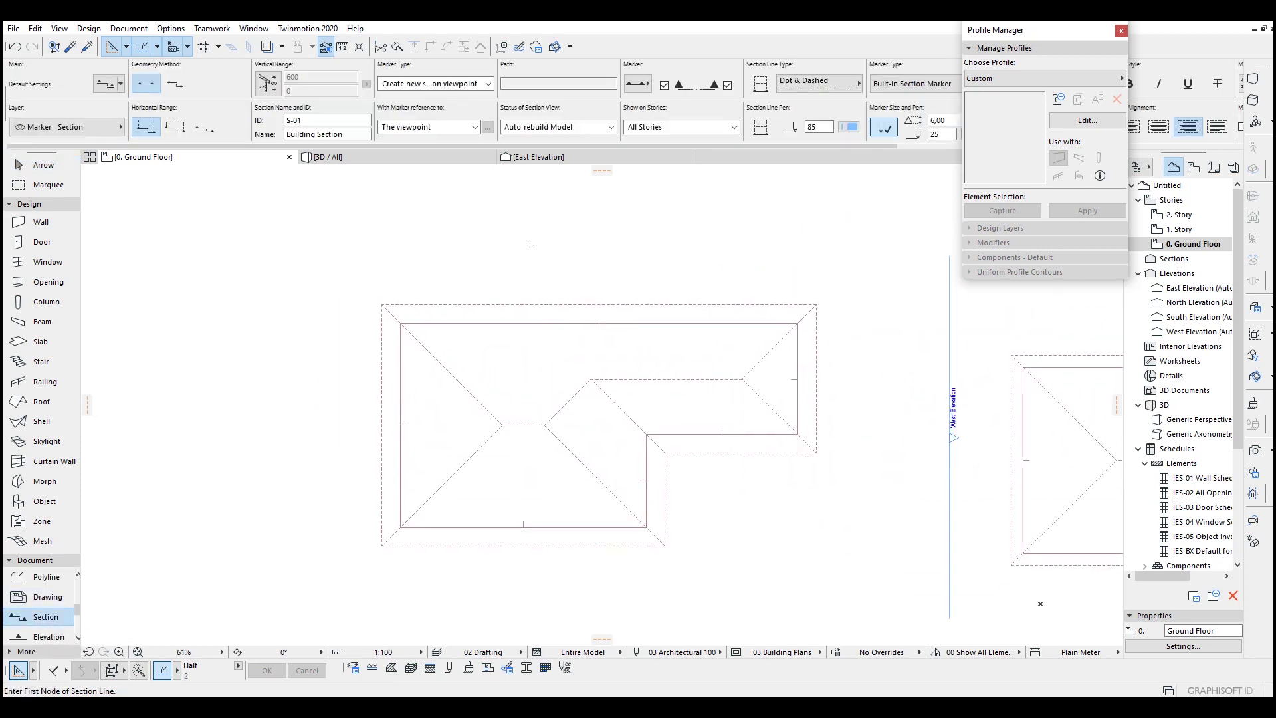
click(526, 242)
middle_drag(487, 544, 514, 458)
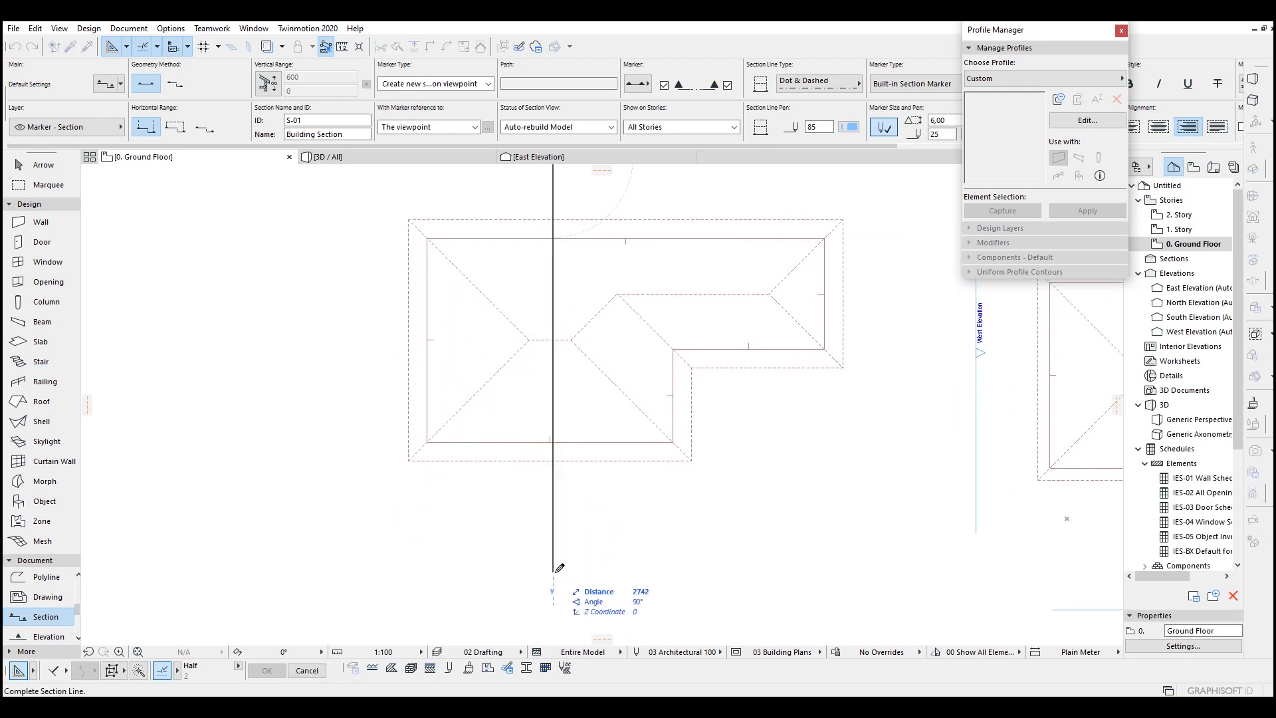
click(553, 571)
middle_drag(522, 378, 484, 438)
scroll(485, 438, down, 1)
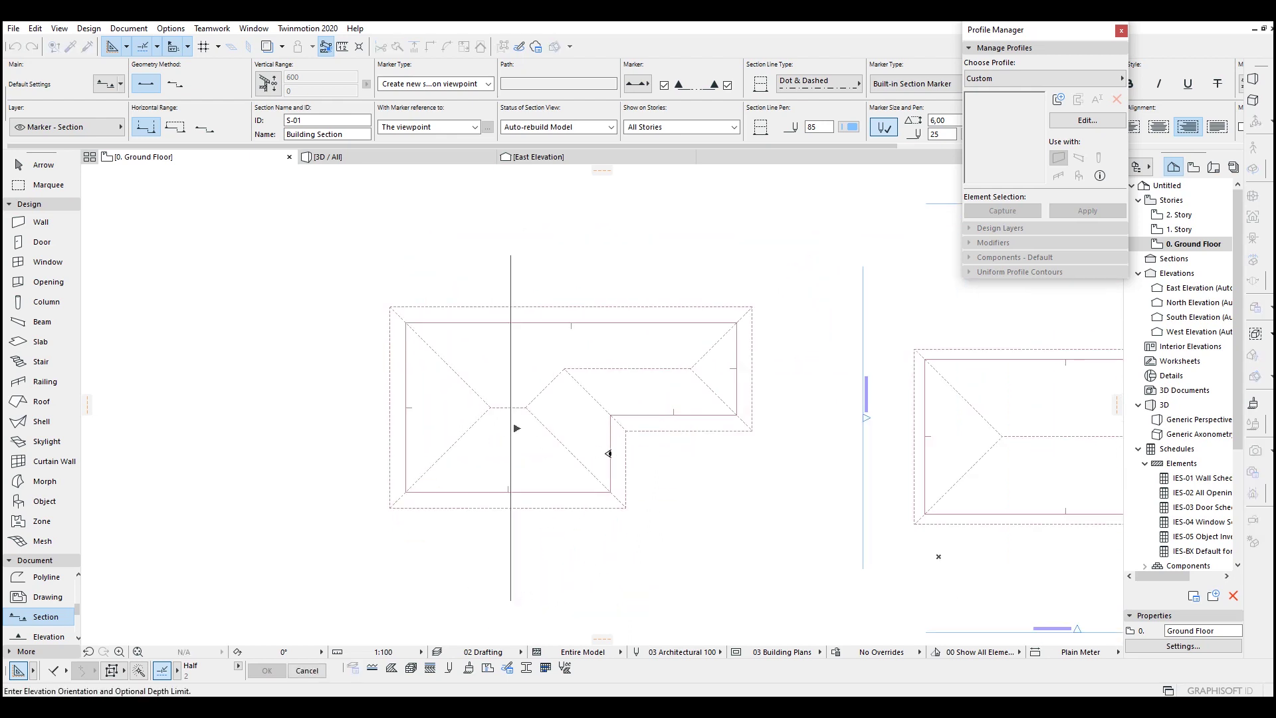
click(646, 460)
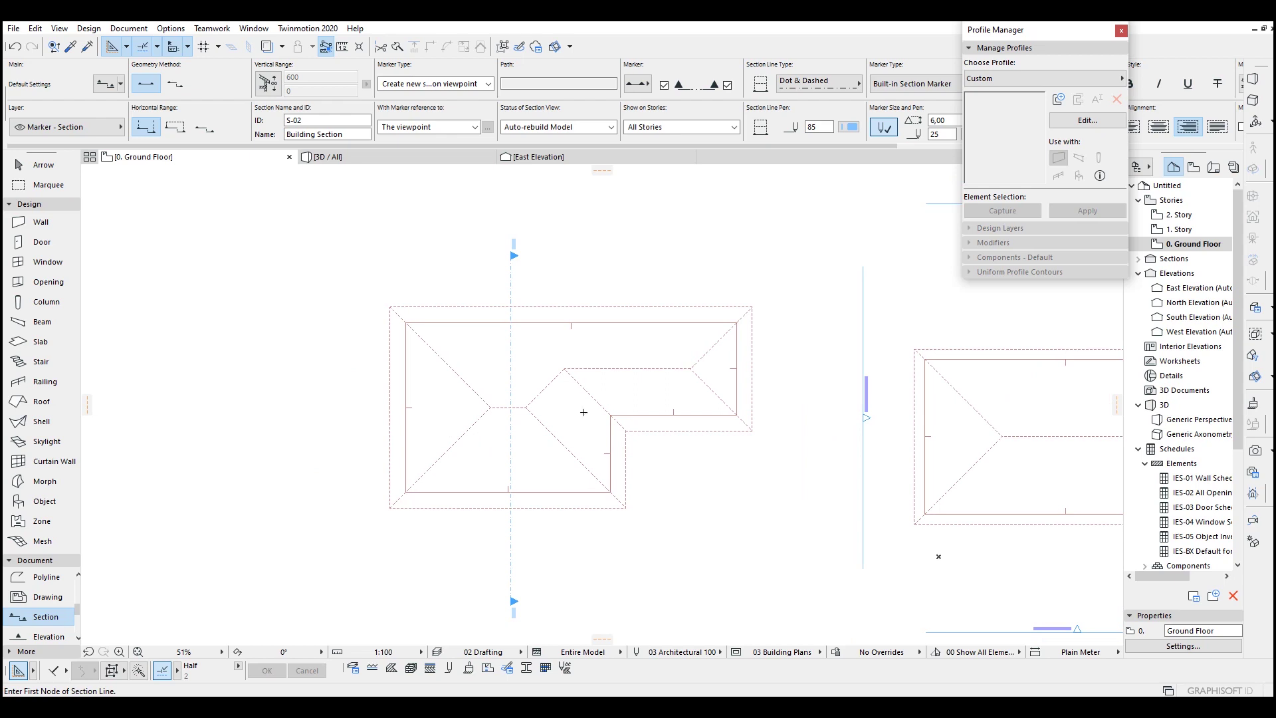
- Select the new section line and open its section with the current view settings
click(41, 168)
click(512, 283)
scroll(513, 284, up, 3)
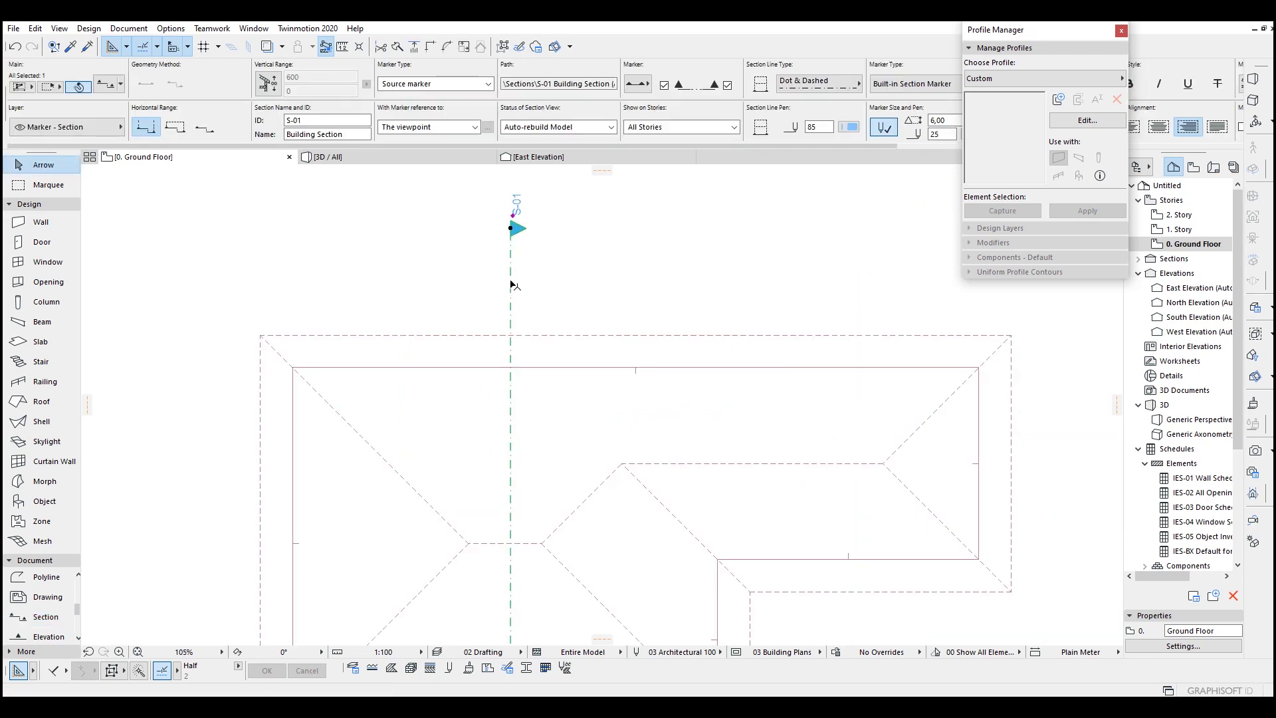
right_click(512, 286)
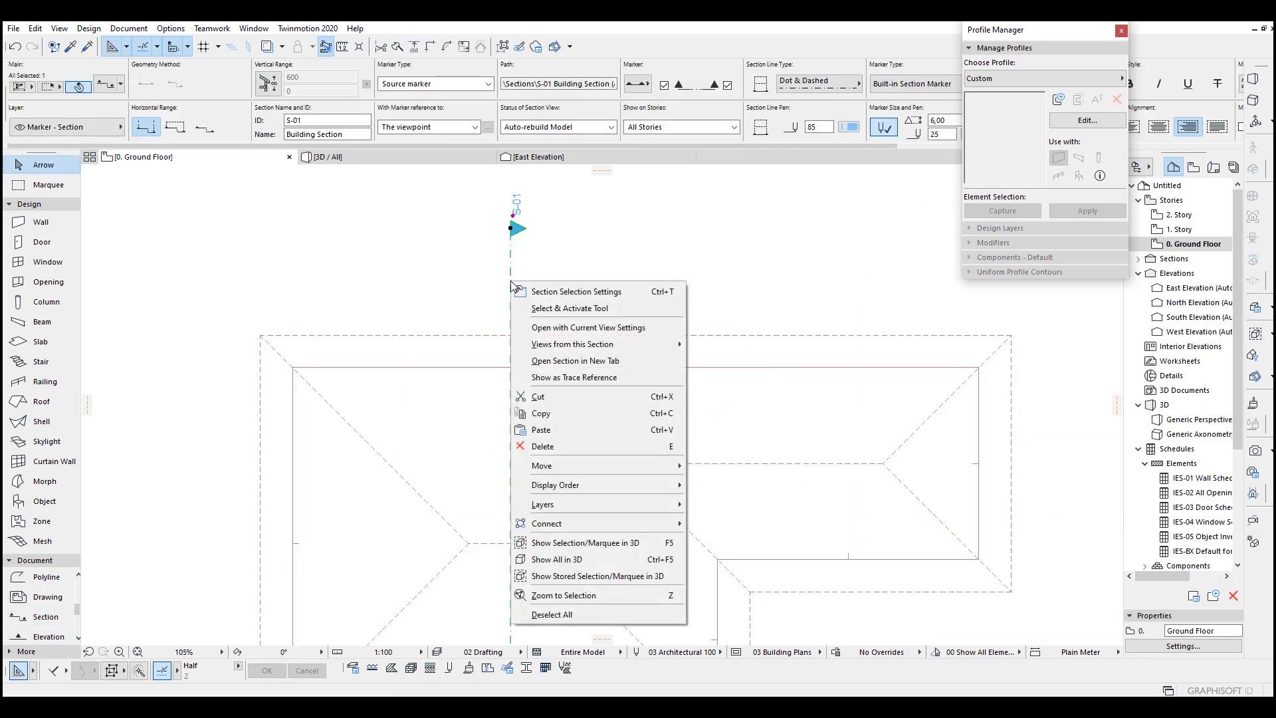
click(544, 330)
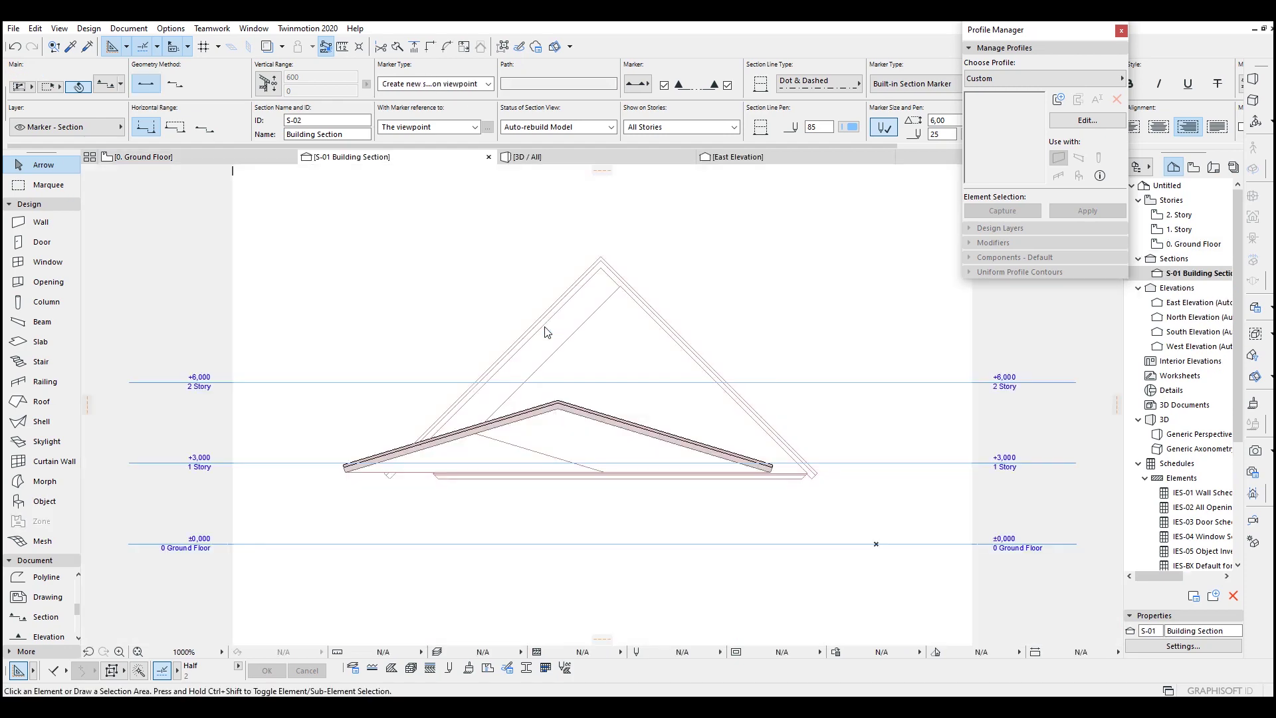
- Examine the section from ridge to eave, comparing the cut L-shaped roof with the steeper roofs behind, and select the L-shaped roof
scroll(570, 346, up, 8)
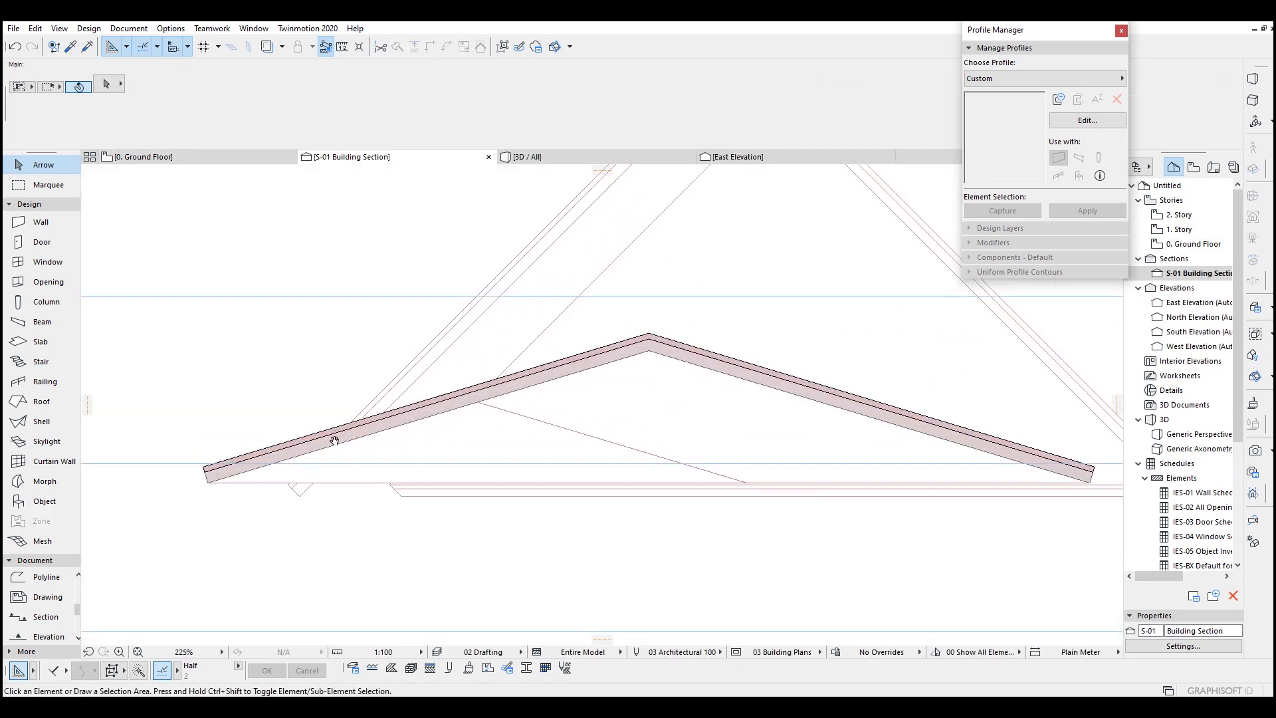
click(451, 396)
scroll(552, 362, up, 2)
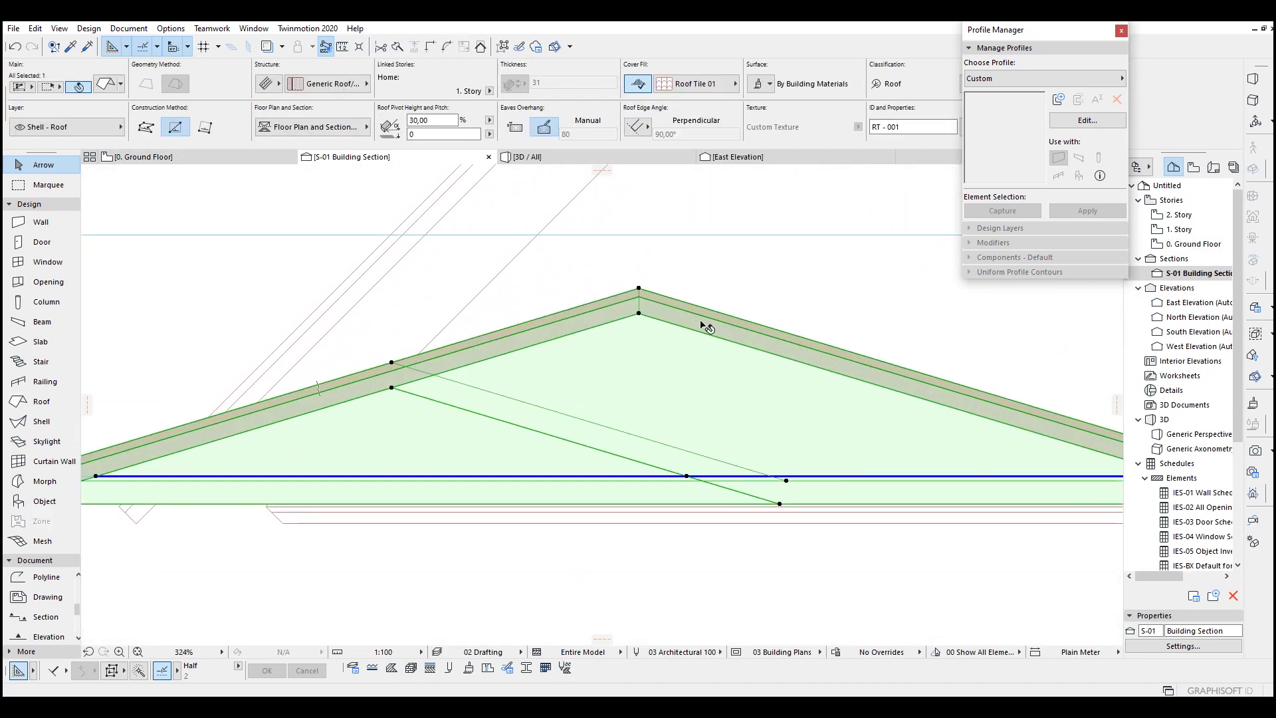
scroll(363, 305, down, 4)
click(544, 439)
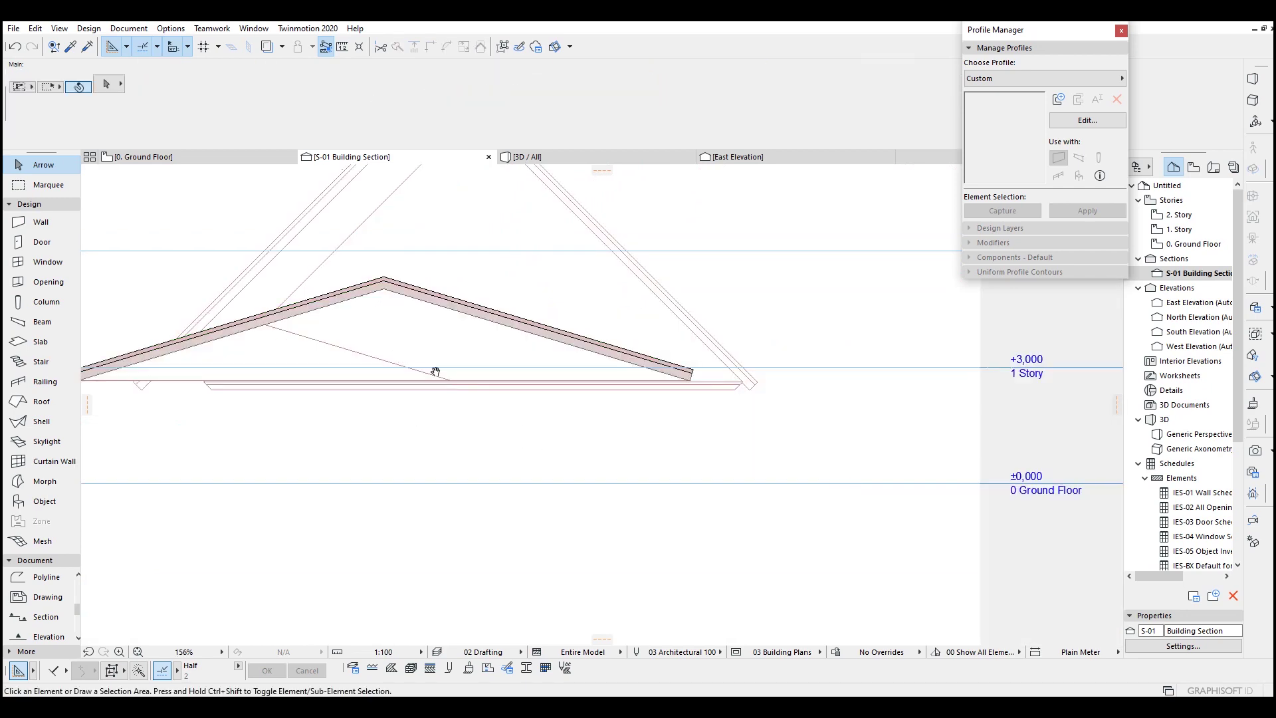
middle_drag(436, 370, 553, 540)
drag(778, 338, 348, 203)
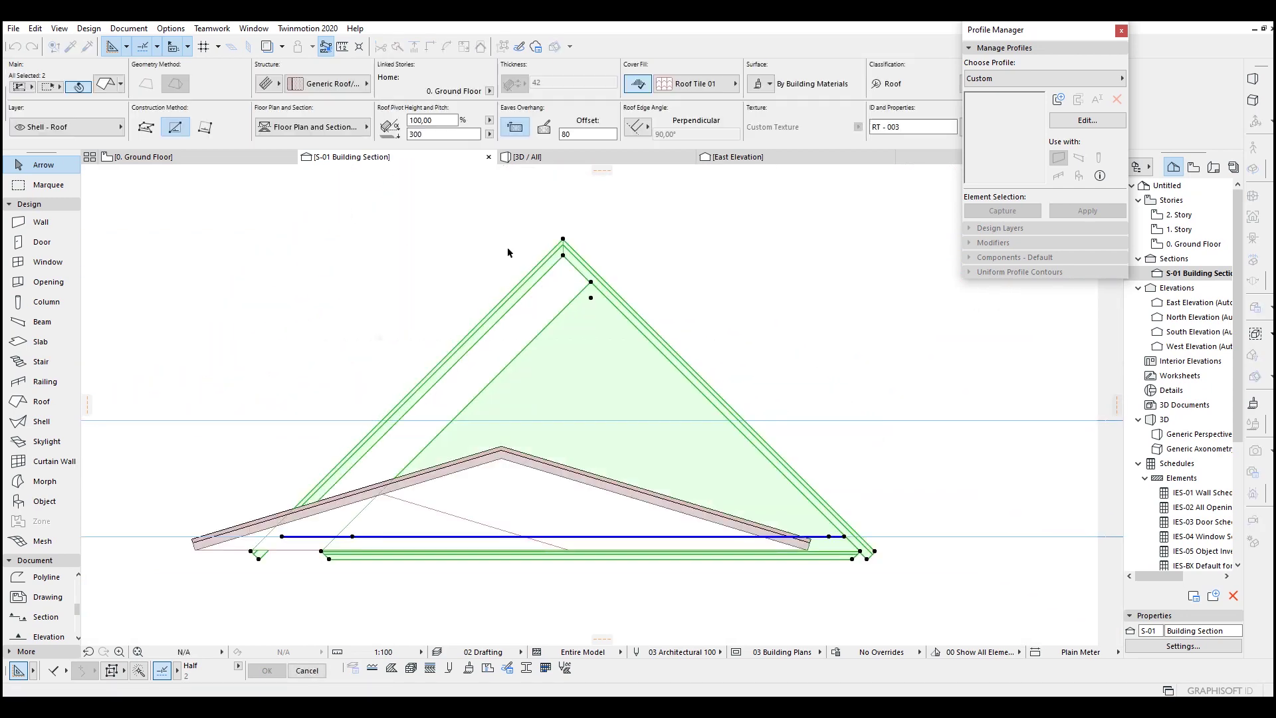
click(520, 463)
middle_drag(415, 475, 600, 422)
scroll(451, 465, up, 5)
scroll(392, 486, up, 2)
middle_drag(382, 486, 508, 399)
click(564, 392)
scroll(649, 364, up, 4)
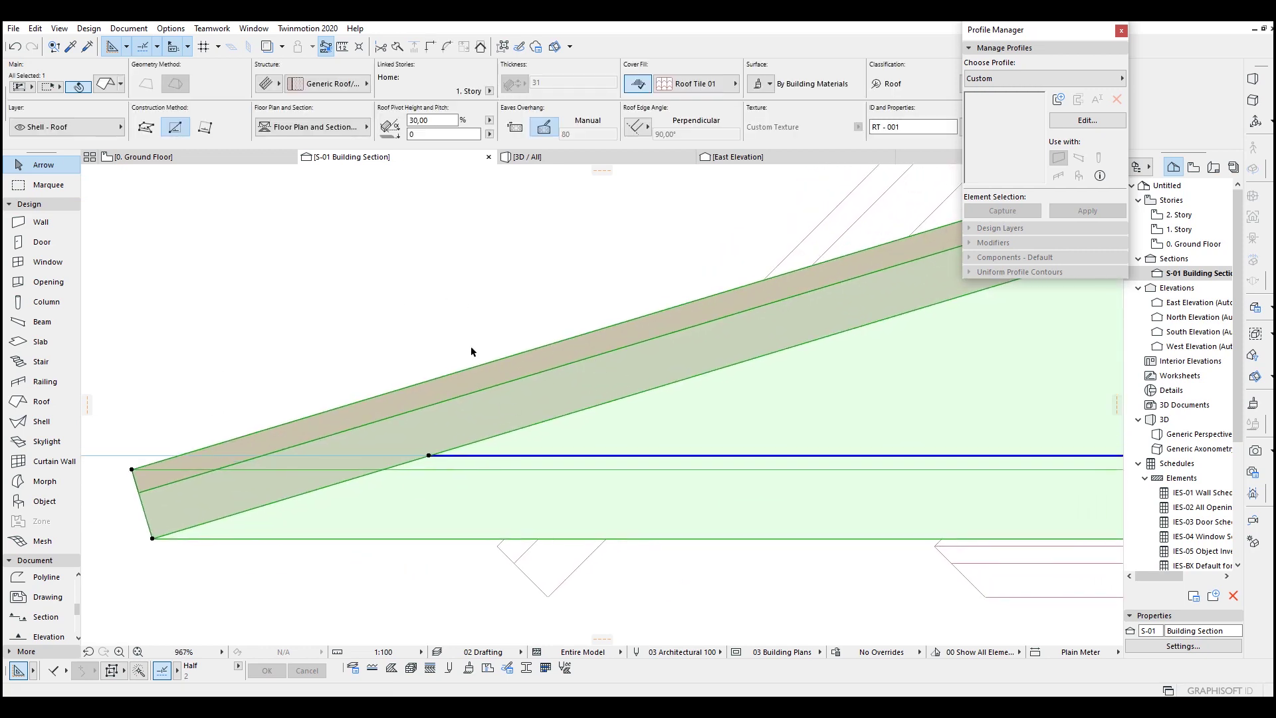
middle_drag(563, 379, 523, 343)
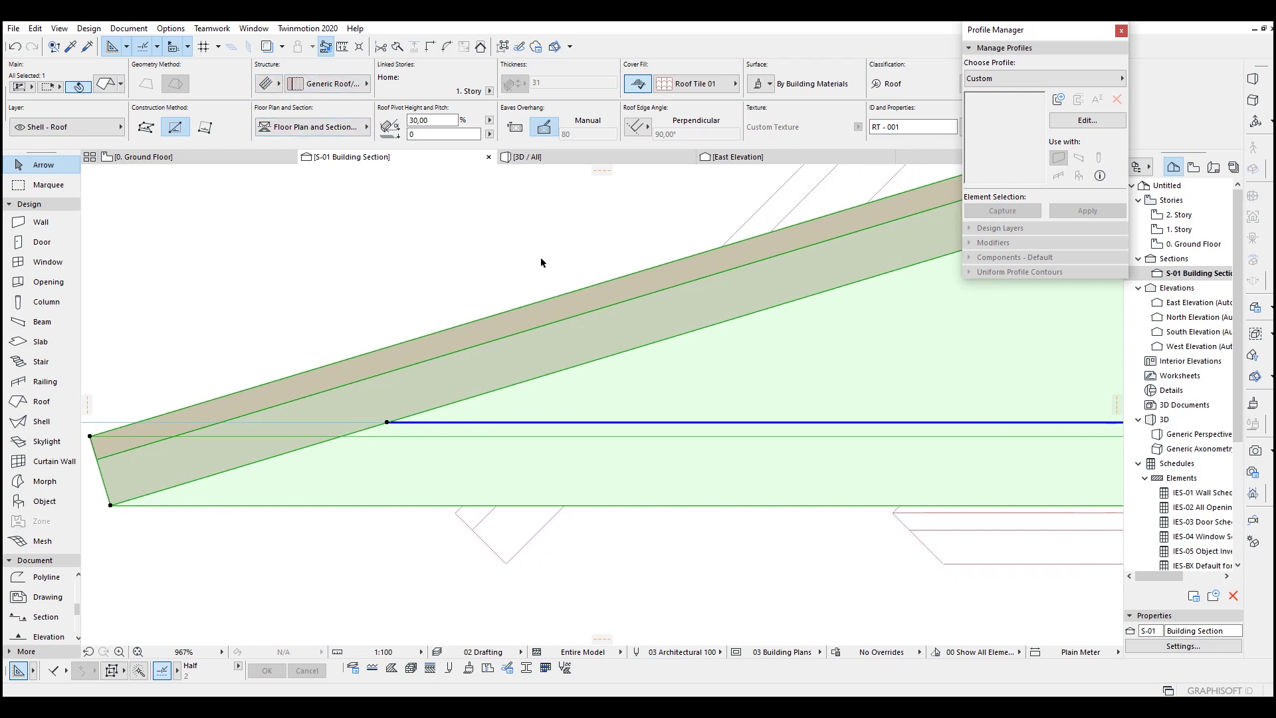
- Try the basic Timber - Roof structure on the L-shaped roof and restore its composite Generic Roof/Shell structure
click(263, 81)
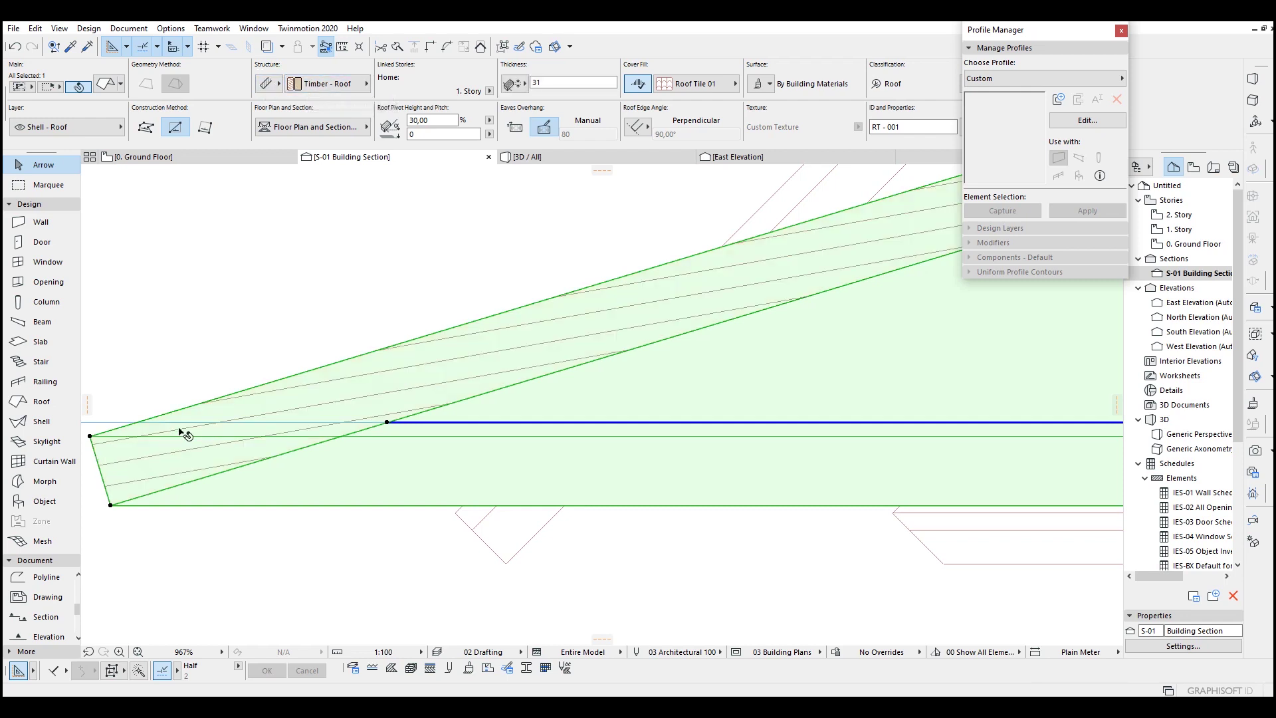
click(324, 91)
click(324, 90)
click(264, 85)
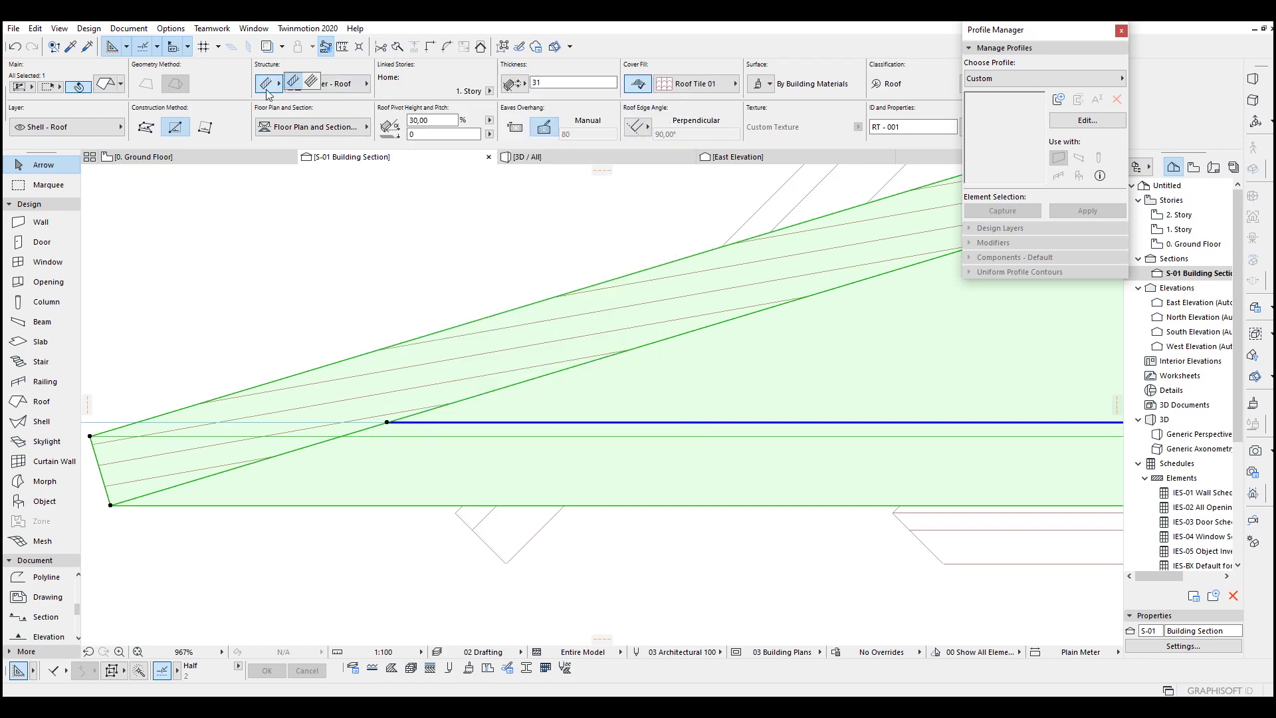
click(311, 85)
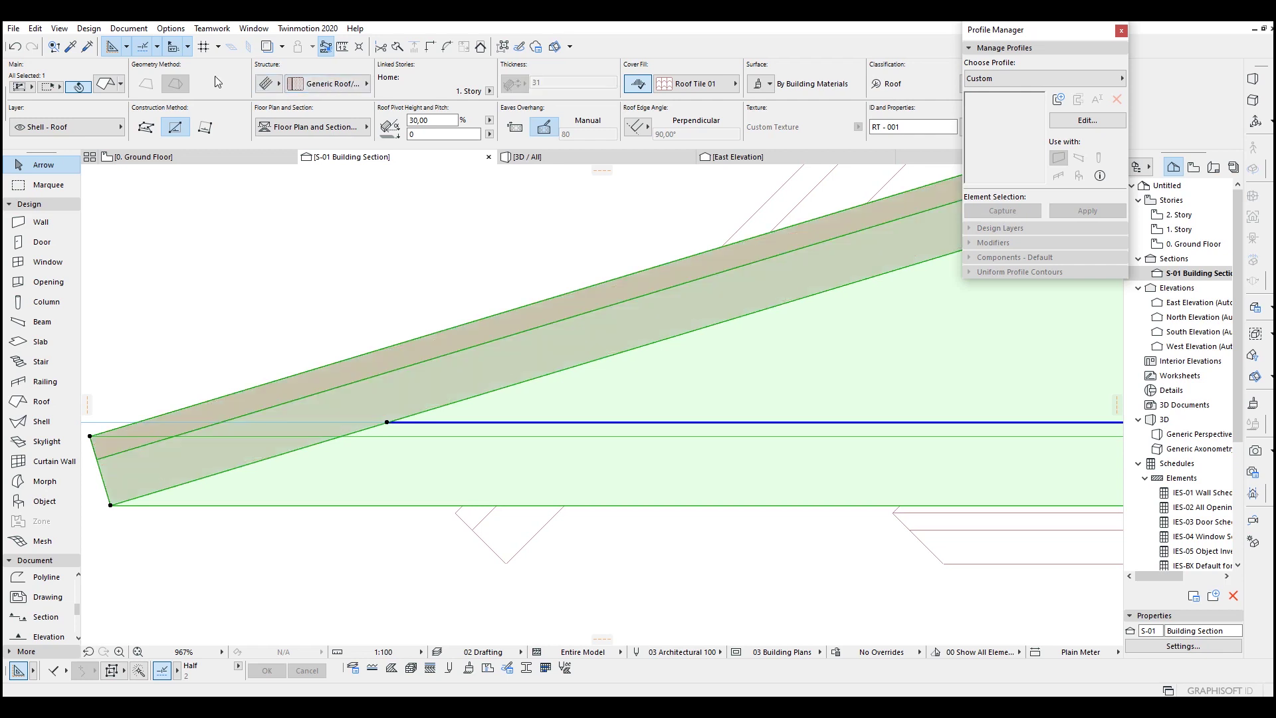
- Assign the Roof Tiled composite to the selected L-shaped roof
scroll(703, 443, down, 5)
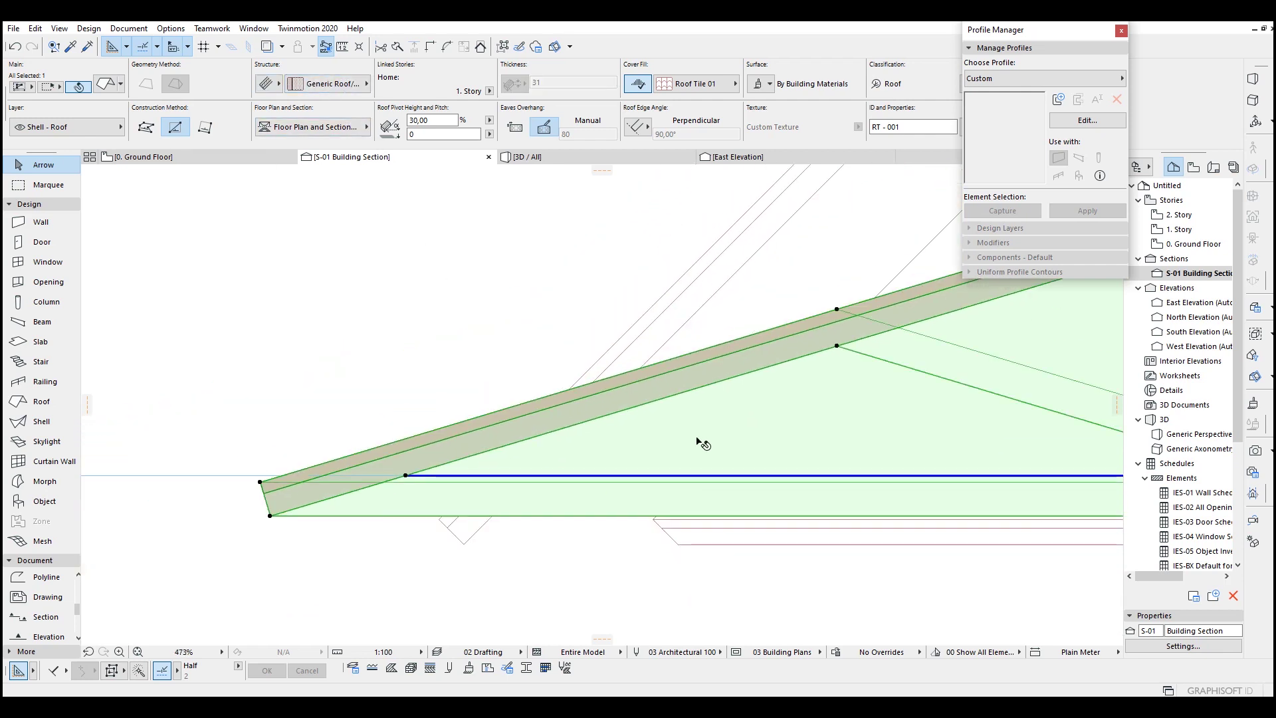
scroll(694, 305, up, 5)
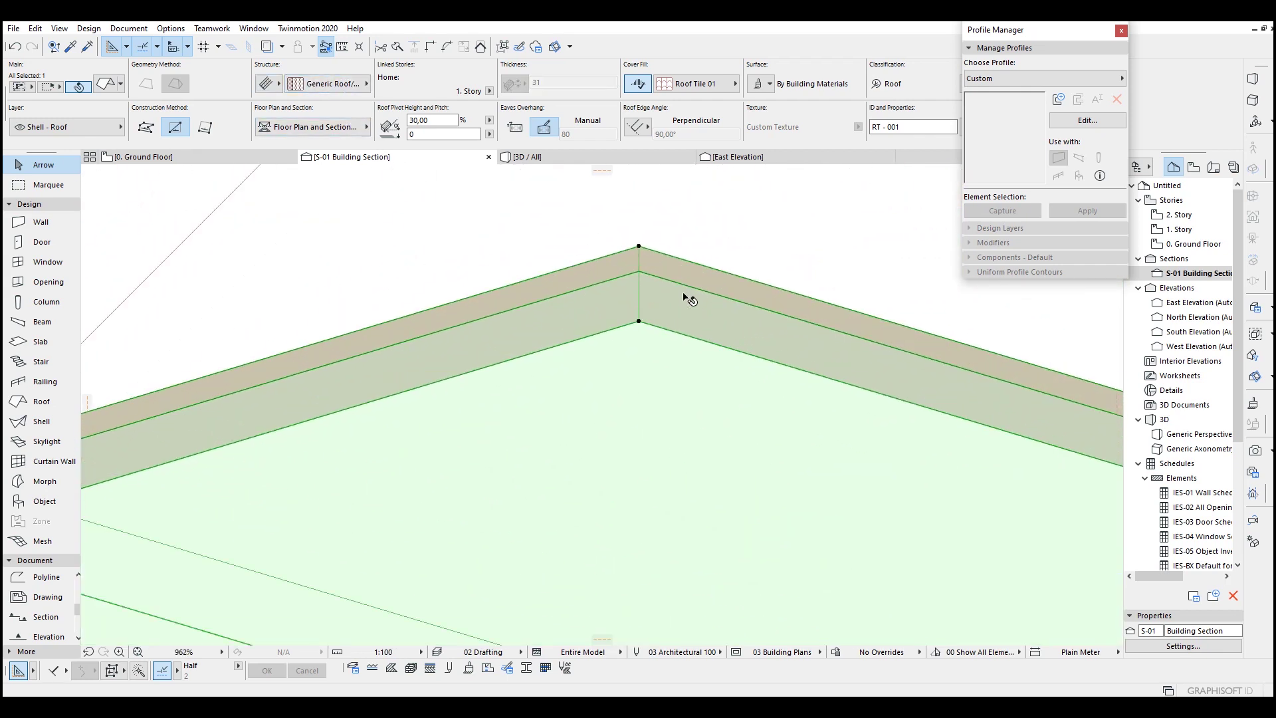
click(336, 84)
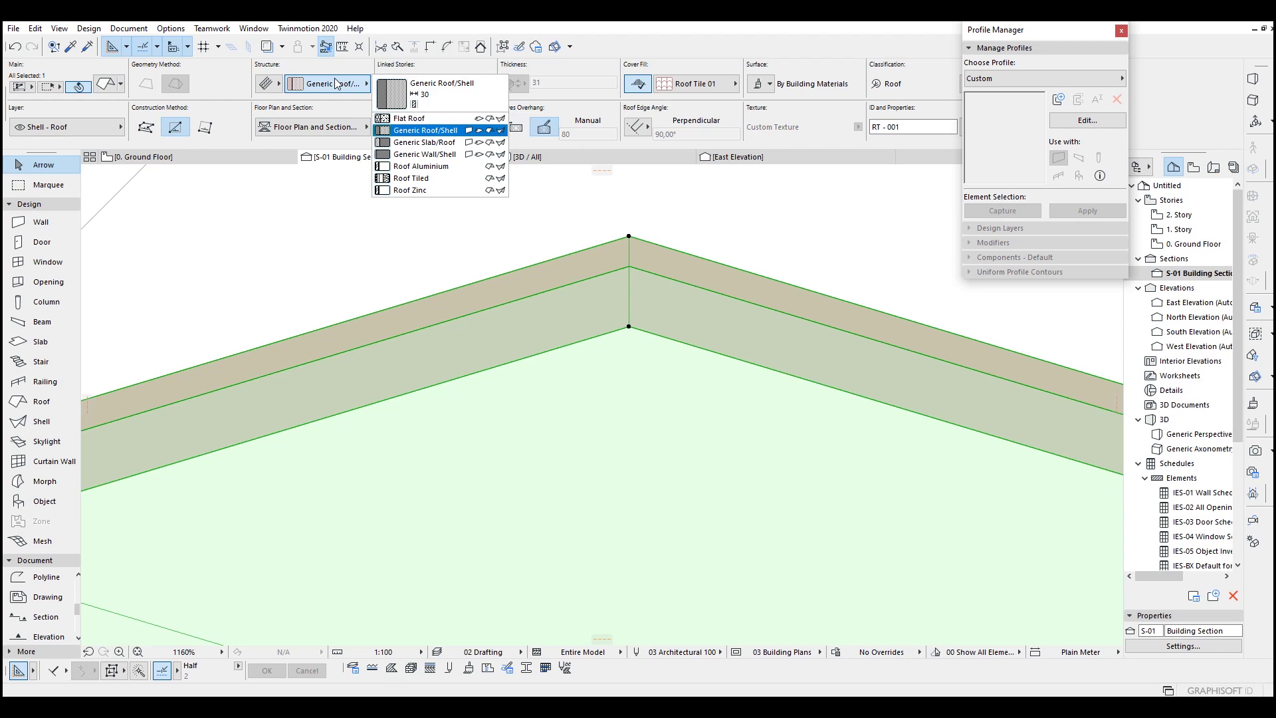
click(397, 178)
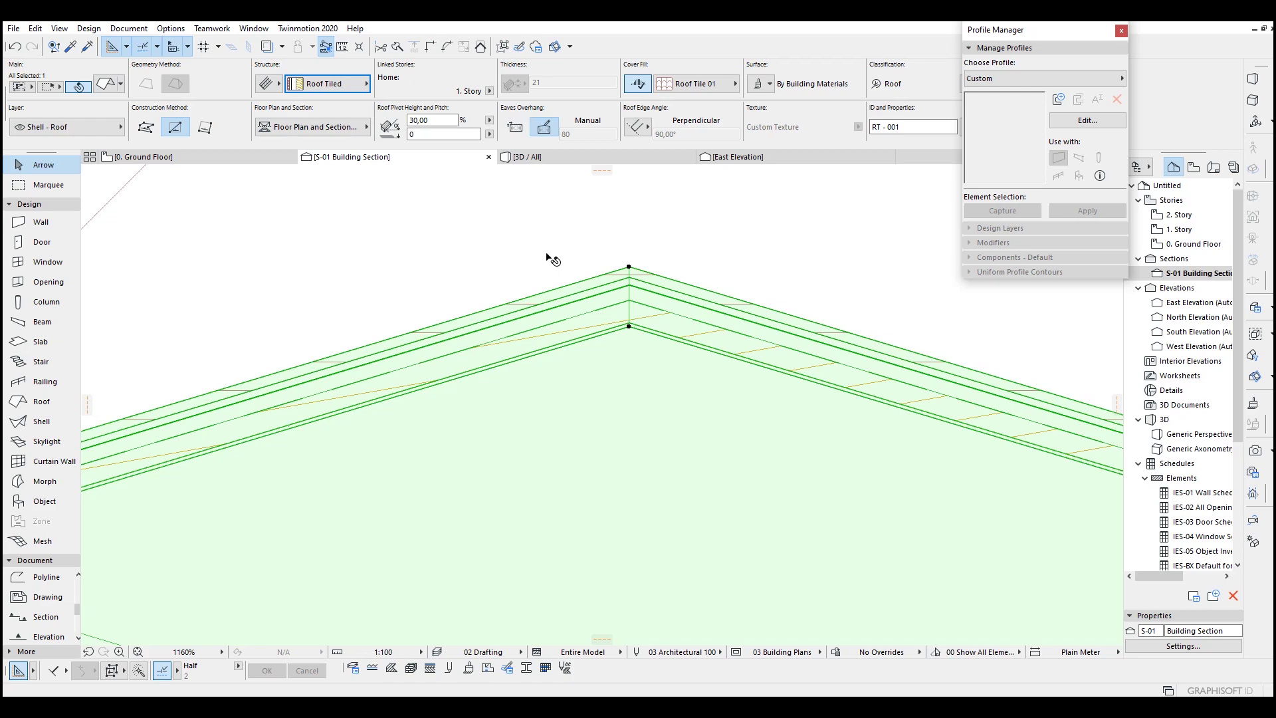
- Examine the tiled composite's layers along the cut roof and compare them with the steeper roofs behind
scroll(556, 255, down, 5)
scroll(410, 402, up, 7)
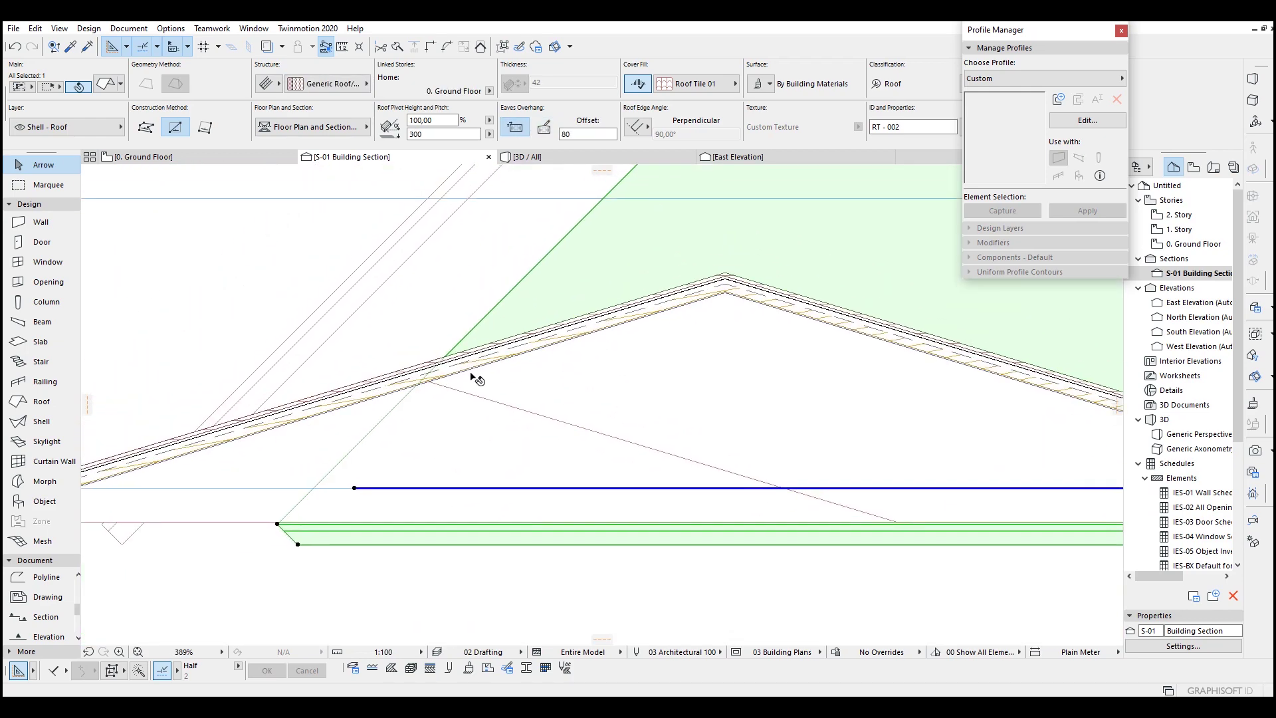
key(Escape)
scroll(505, 311, down, 7)
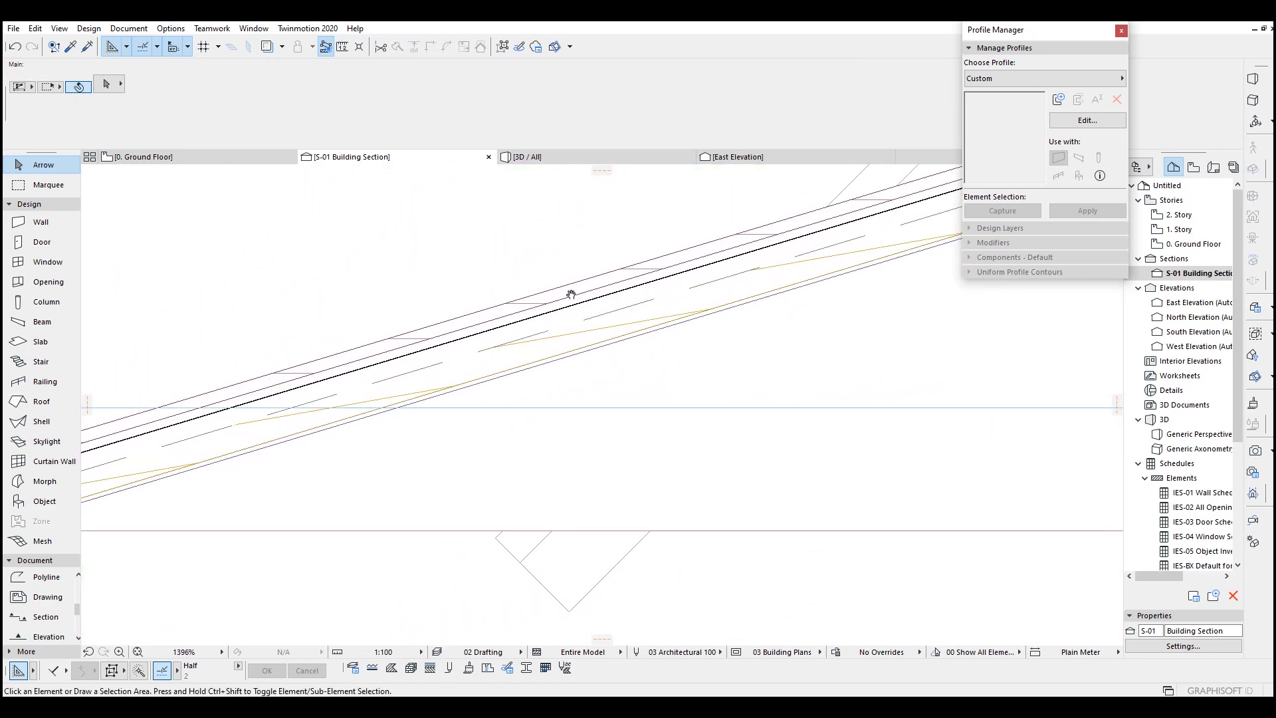
middle_drag(481, 479, 738, 331)
scroll(684, 346, down, 3)
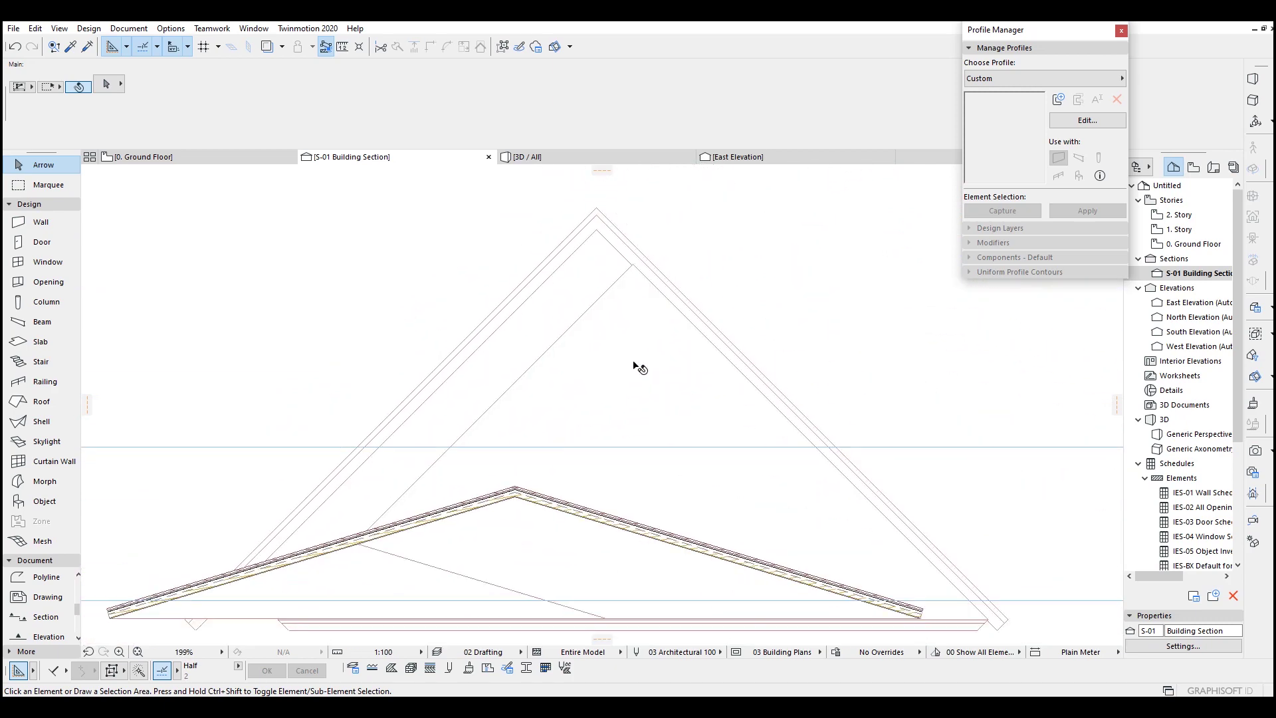
drag(716, 355, 421, 199)
click(821, 327)
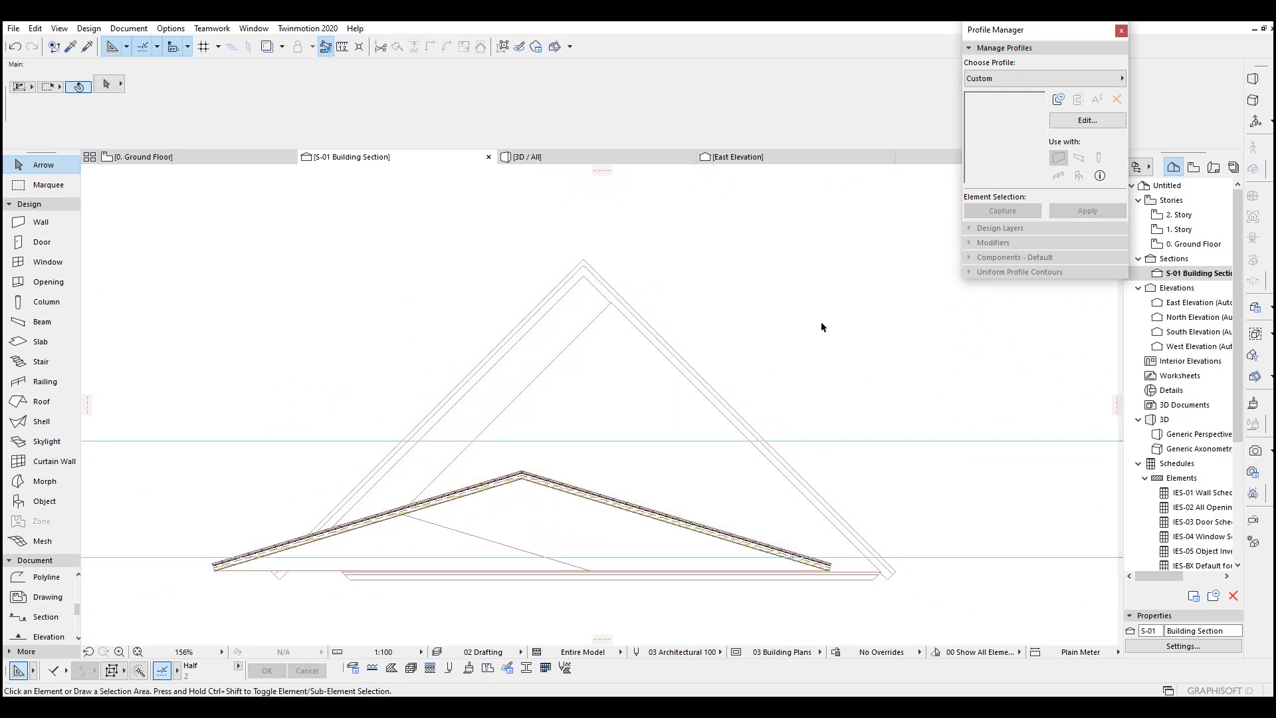
- Return to the ground floor plan and set the selected section's horizontal range to limited
key(F2)
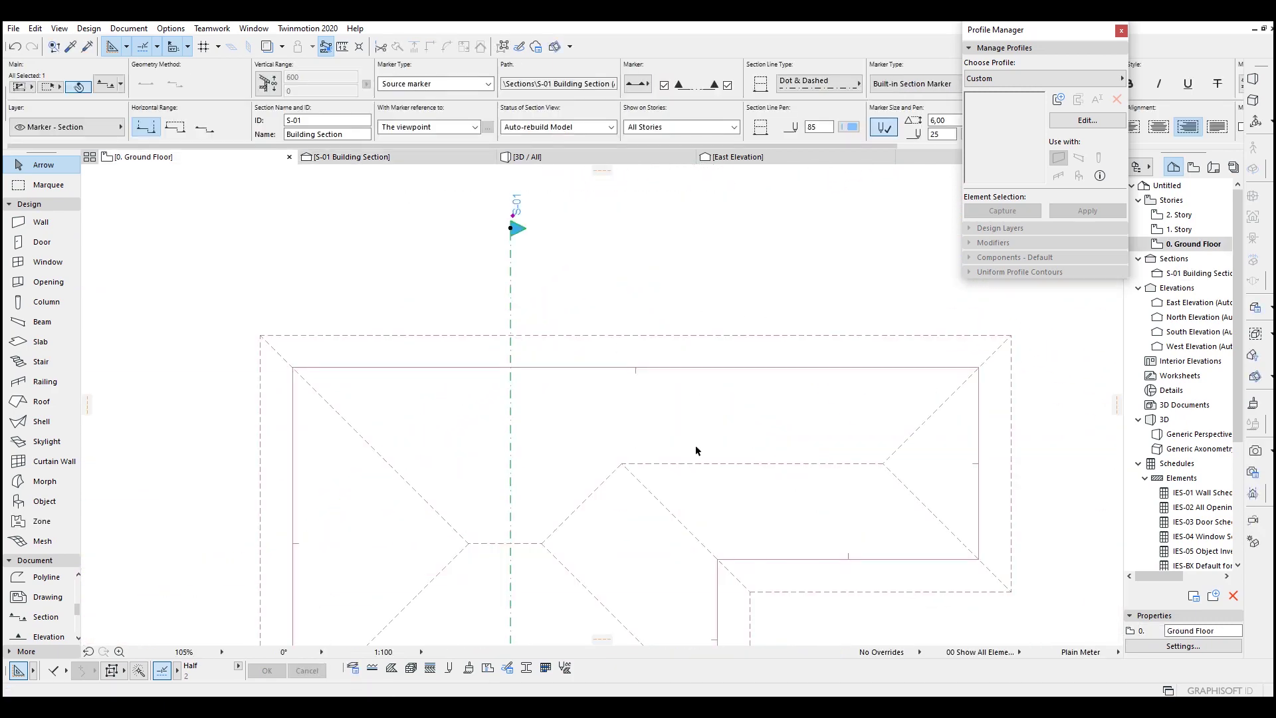
scroll(652, 304, down, 3)
middle_drag(617, 295, 527, 257)
scroll(501, 252, up, 3)
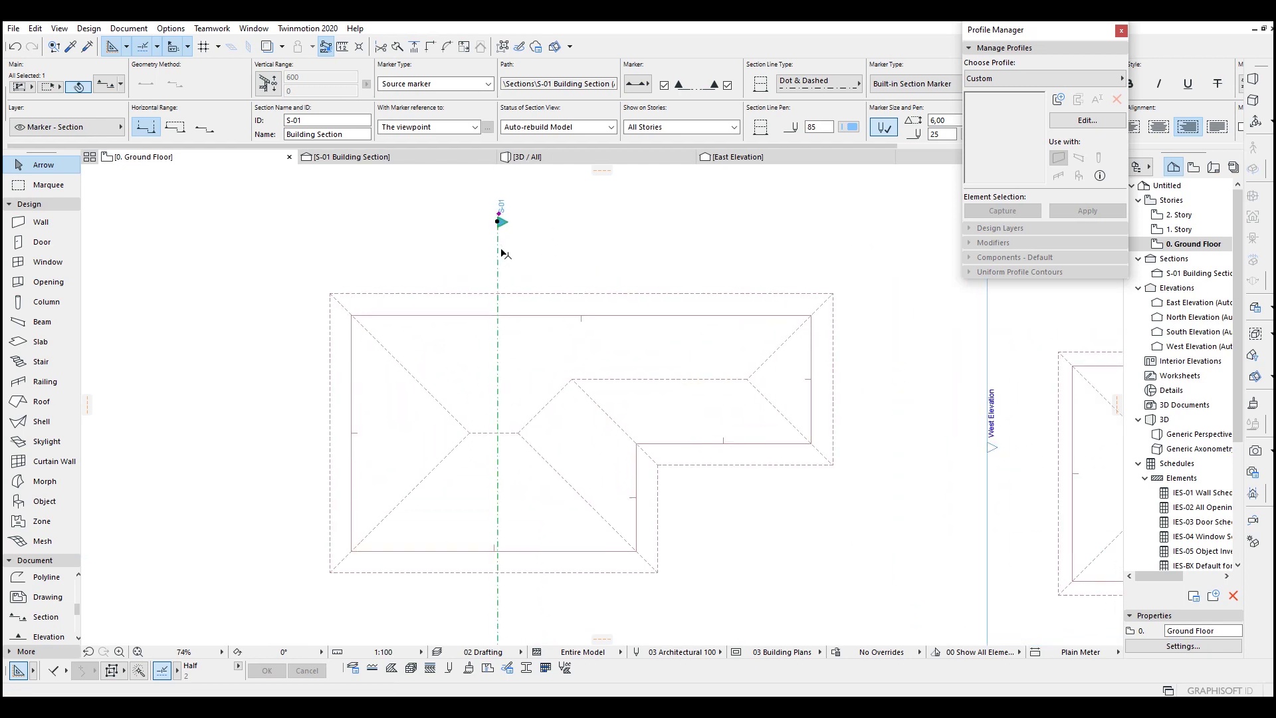
click(174, 129)
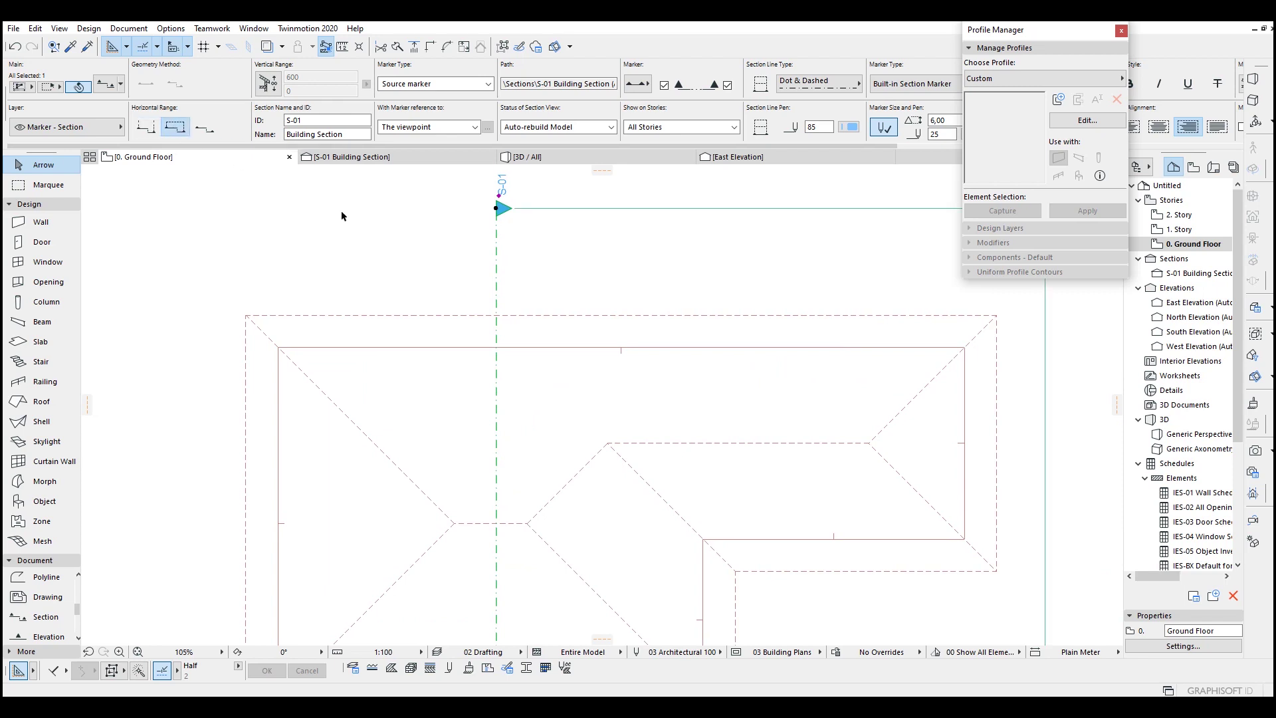
- Try extending the section's viewing depth limit to the gable roof, and bring it back to just beyond the L-shaped roof
scroll(342, 216, down, 3)
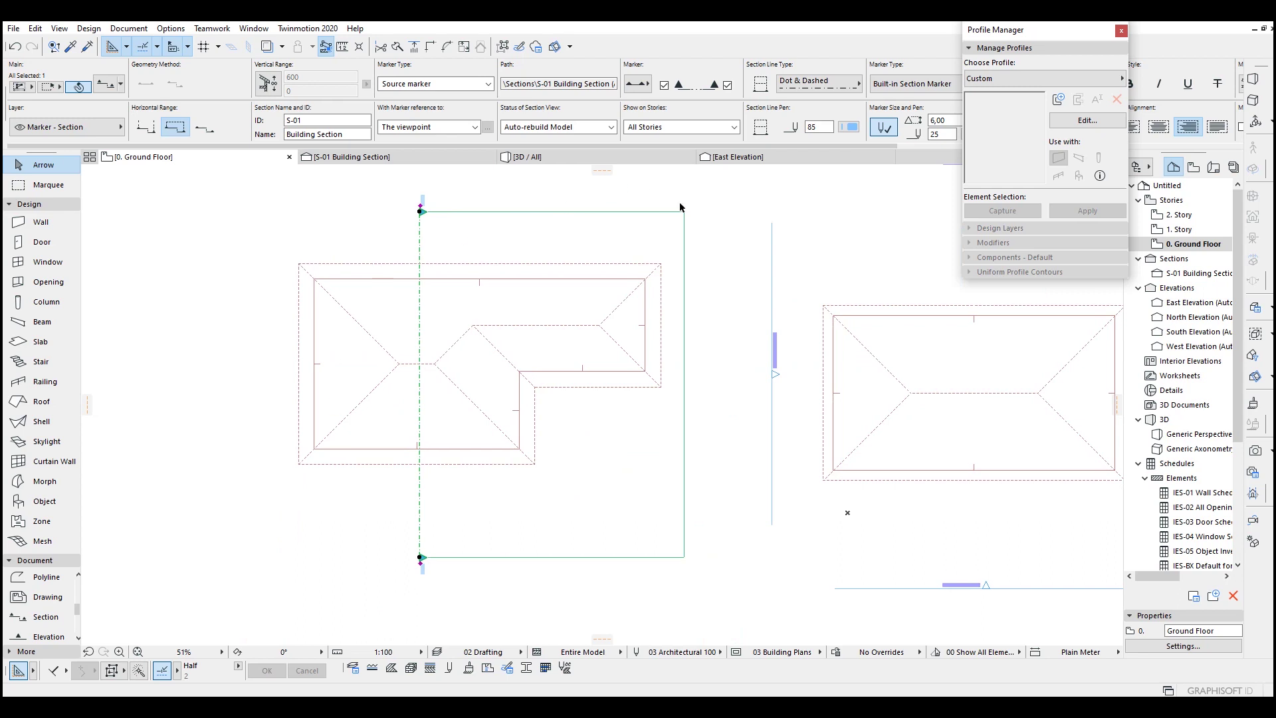
middle_drag(589, 500, 475, 494)
scroll(569, 220, up, 3)
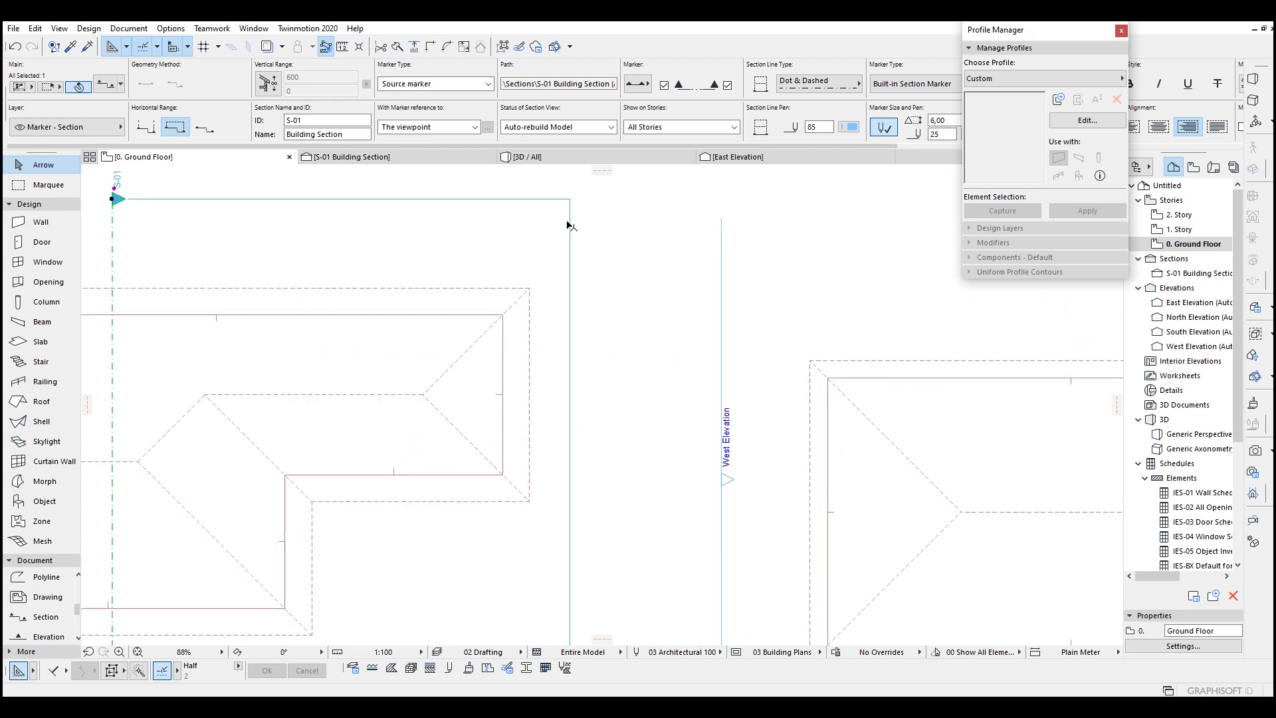
scroll(569, 219, down, 4)
scroll(624, 434, up, 3)
middle_drag(618, 305, 635, 515)
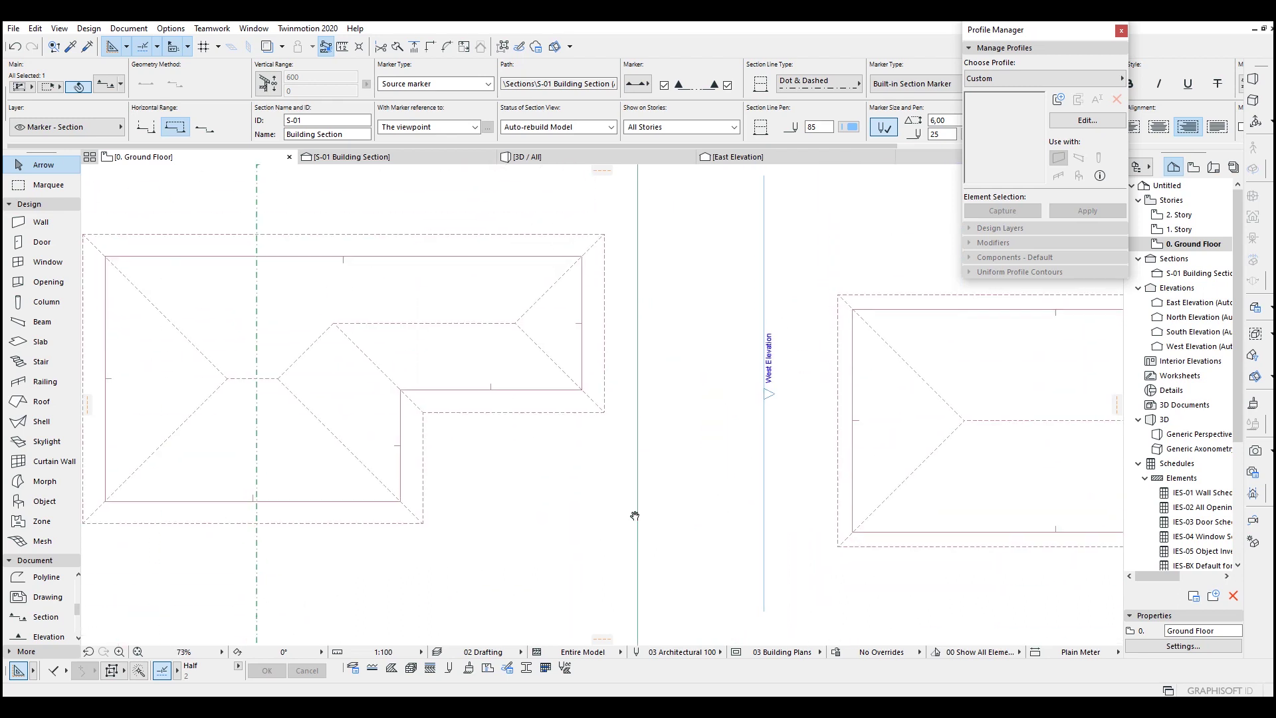
click(639, 431)
scroll(639, 431, down, 4)
middle_drag(817, 435, 618, 389)
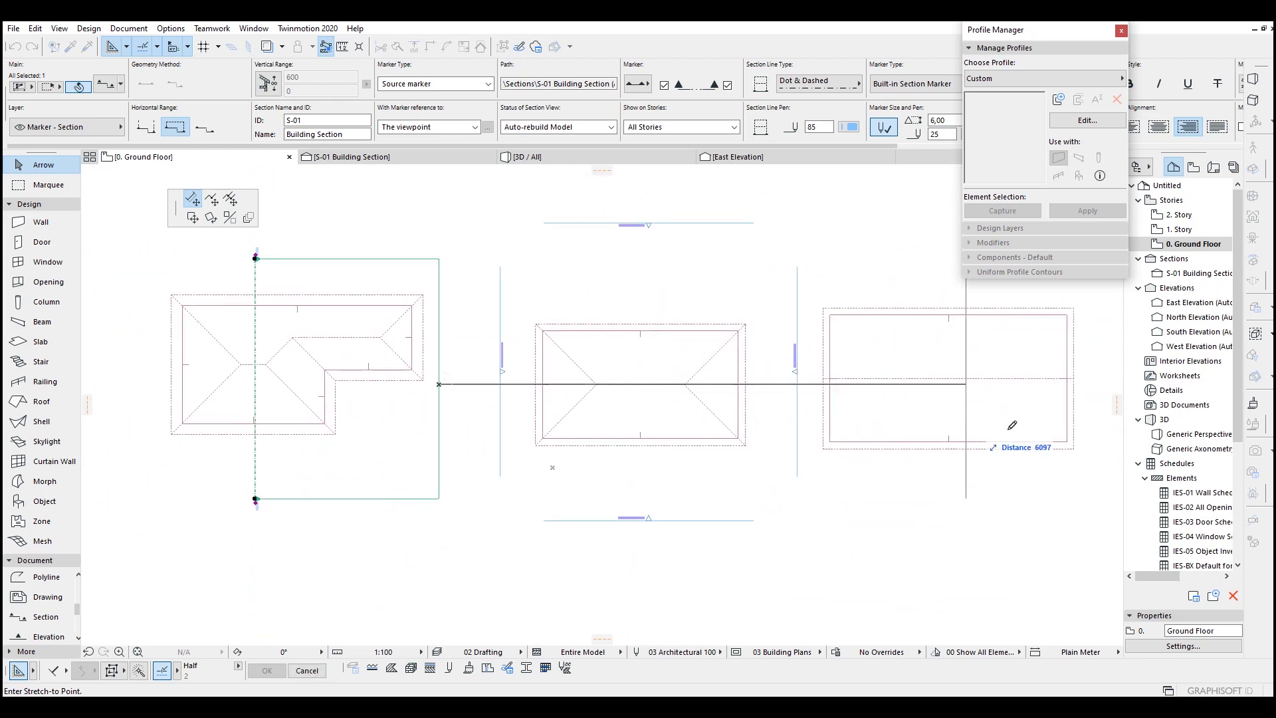
click(898, 430)
click(899, 348)
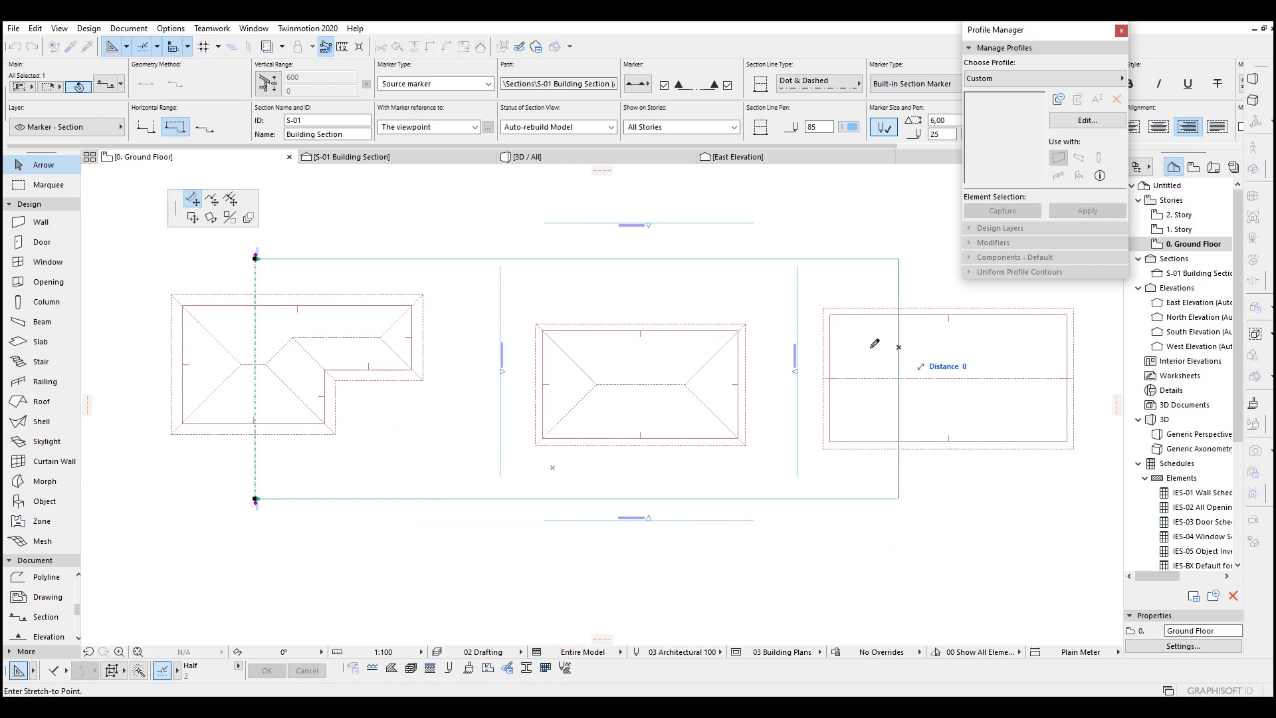
click(439, 334)
- Open the S-01 Building Section view from the selected section line and view the L-shaped roof's eave
middle_drag(344, 352, 558, 386)
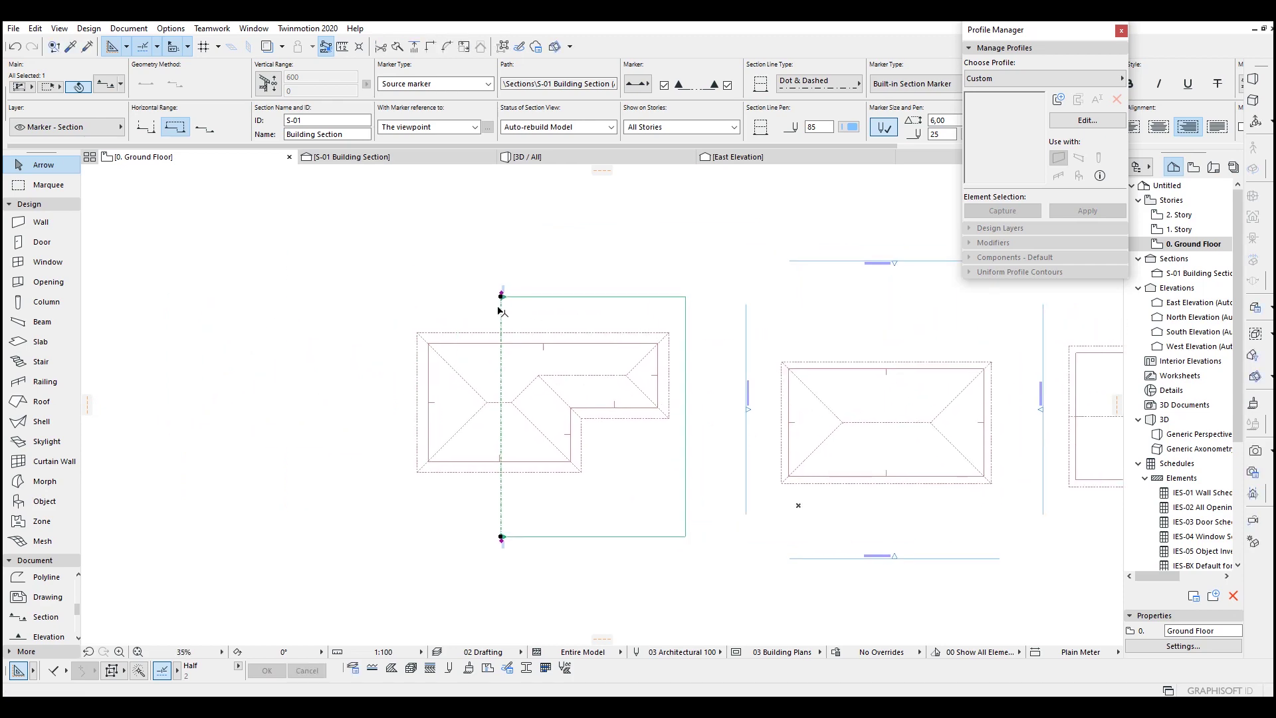
right_click(501, 318)
click(570, 362)
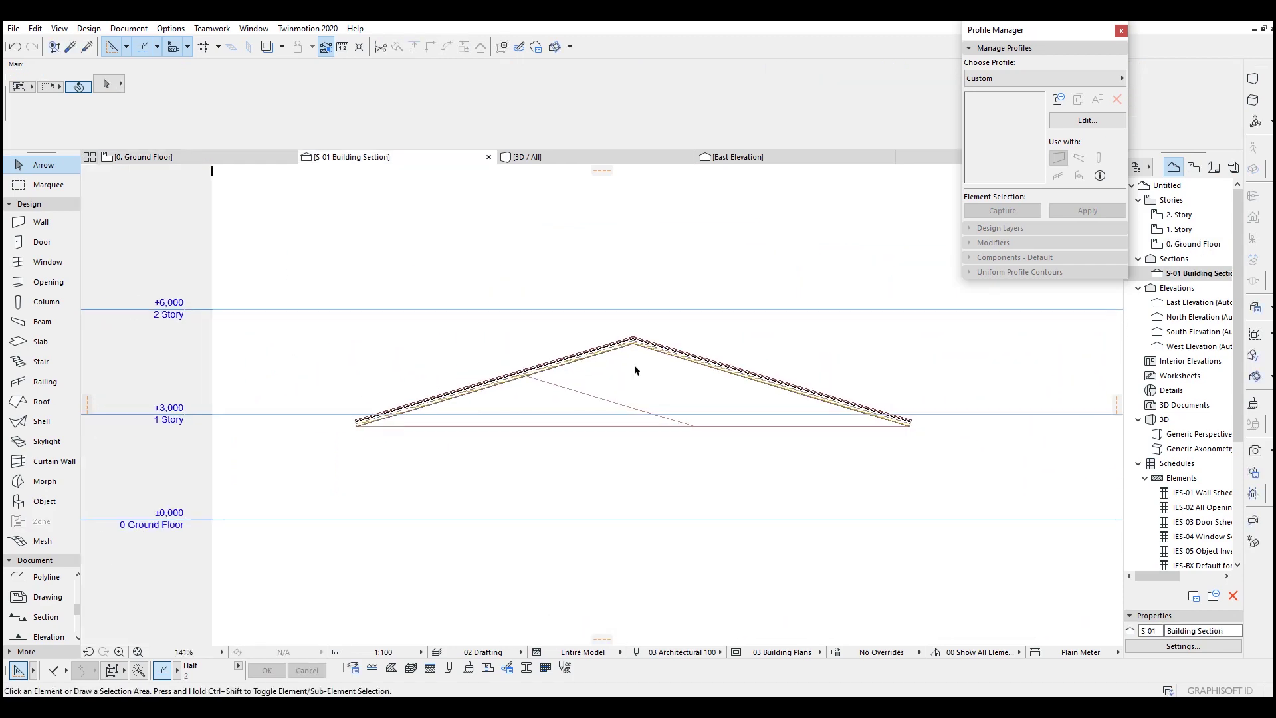
scroll(628, 382, up, 3)
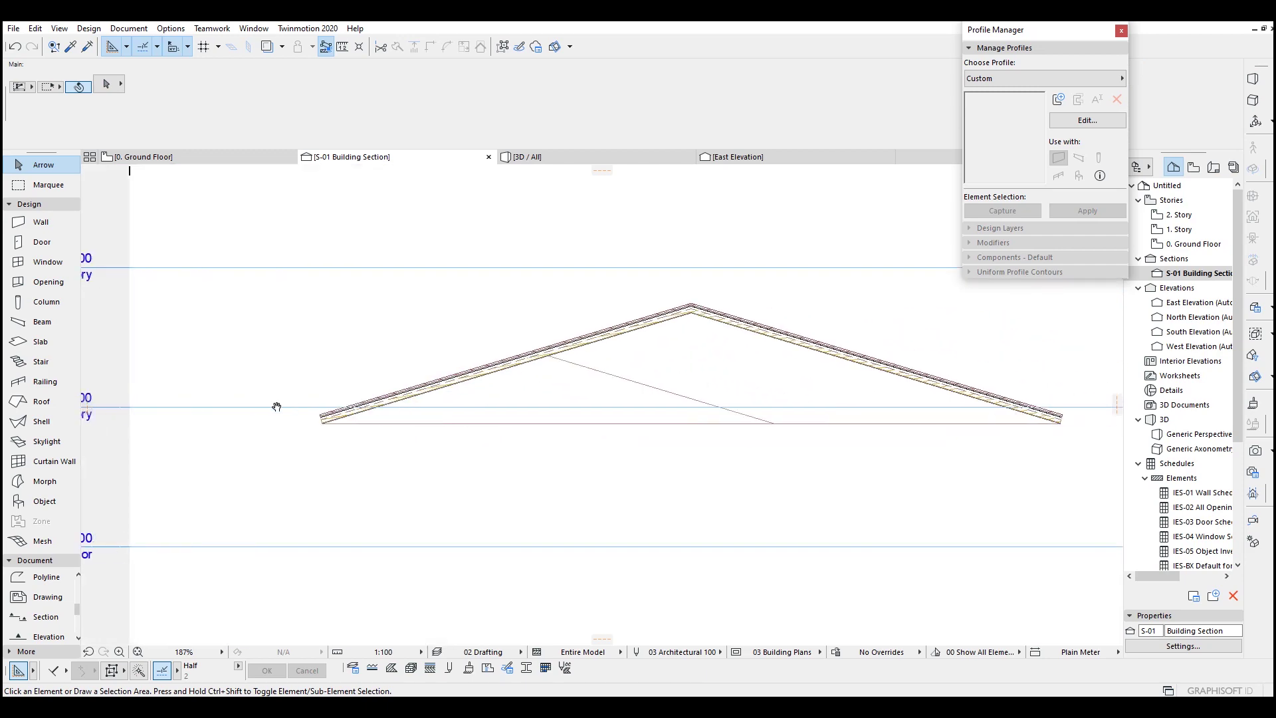
scroll(308, 419, up, 5)
middle_drag(304, 421, 679, 480)
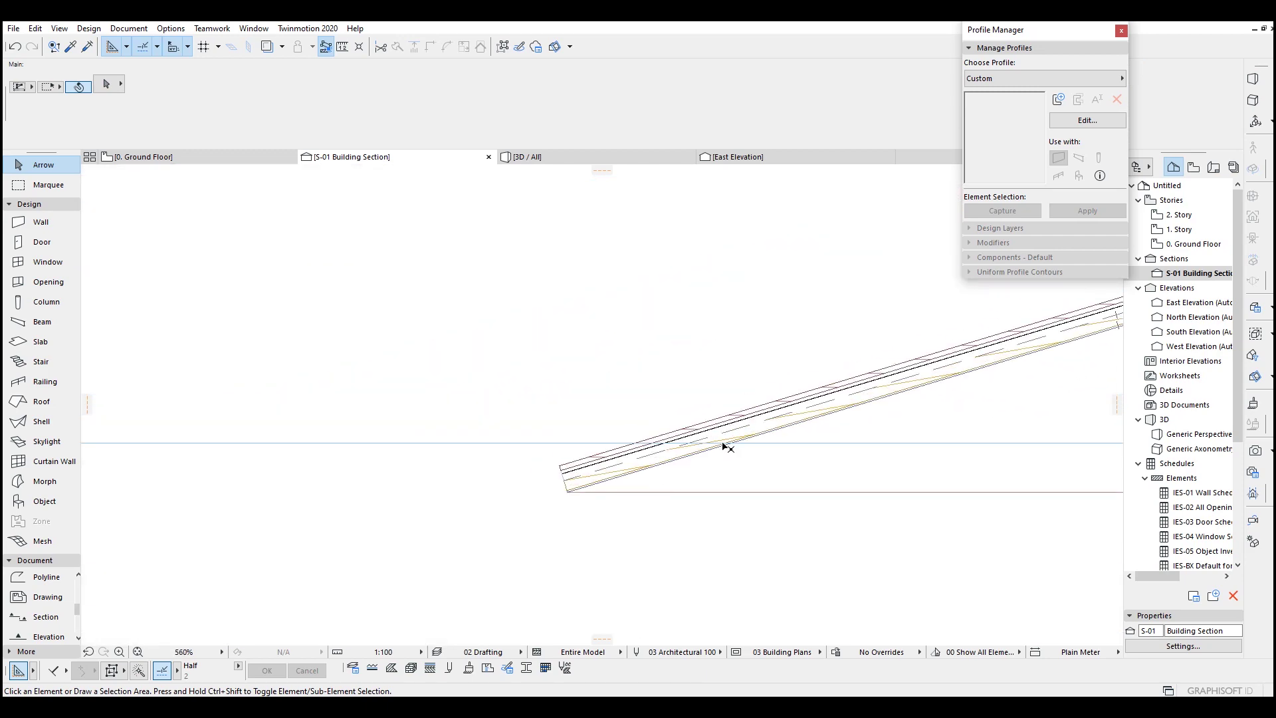
- Select the tiled roof in the section and examine its eave end and pivot line against the 1. Story level
click(725, 443)
middle_drag(793, 455, 643, 451)
scroll(589, 450, up, 3)
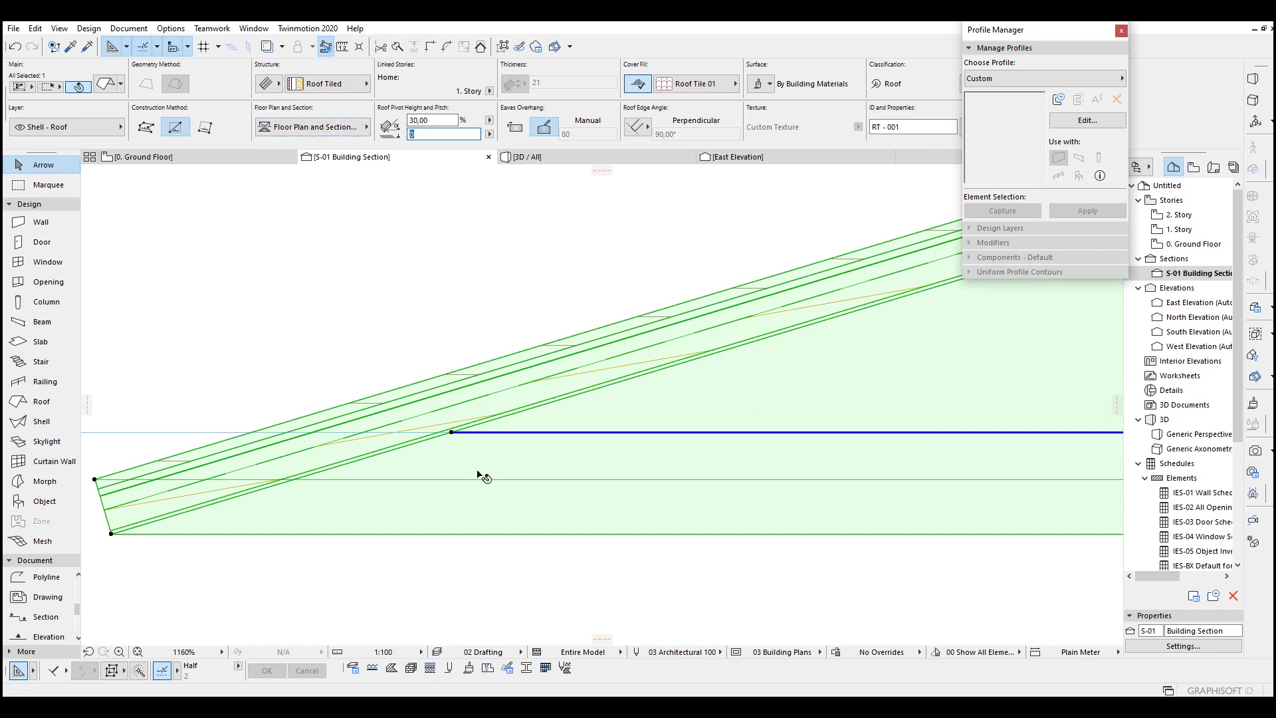
middle_drag(480, 475, 684, 456)
scroll(793, 464, down, 4)
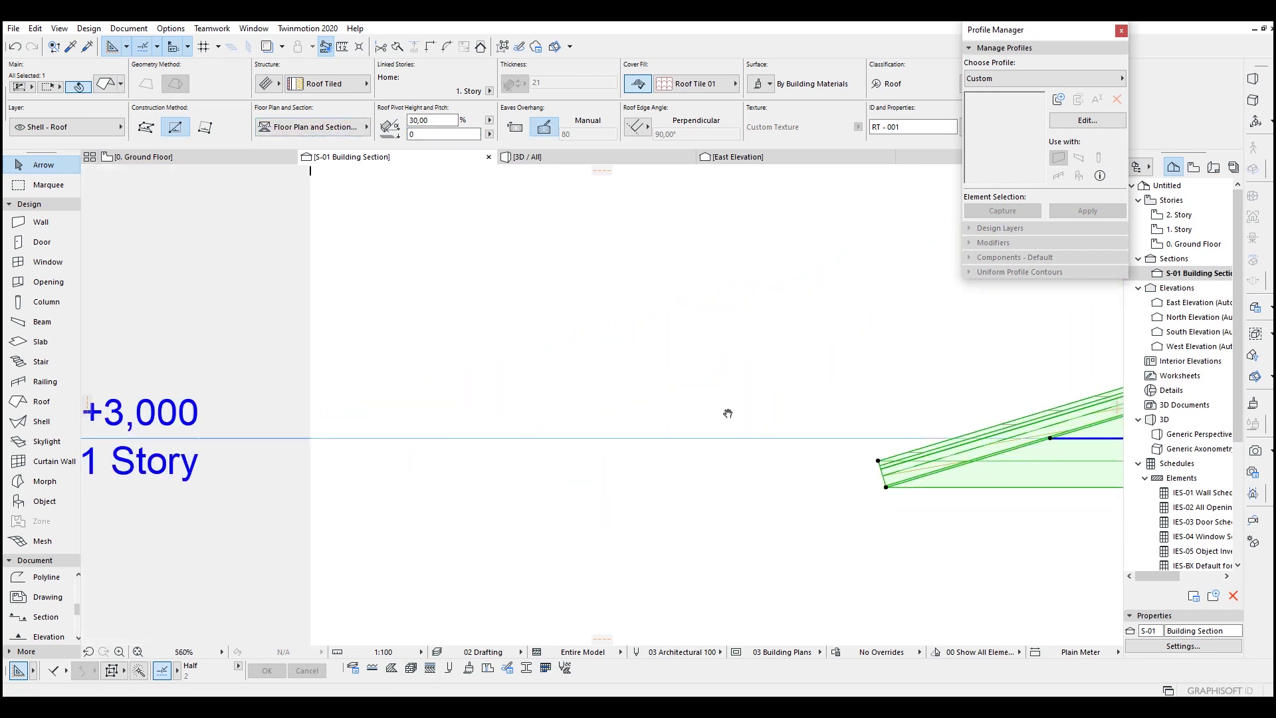
middle_drag(727, 414, 945, 382)
scroll(338, 424, down, 4)
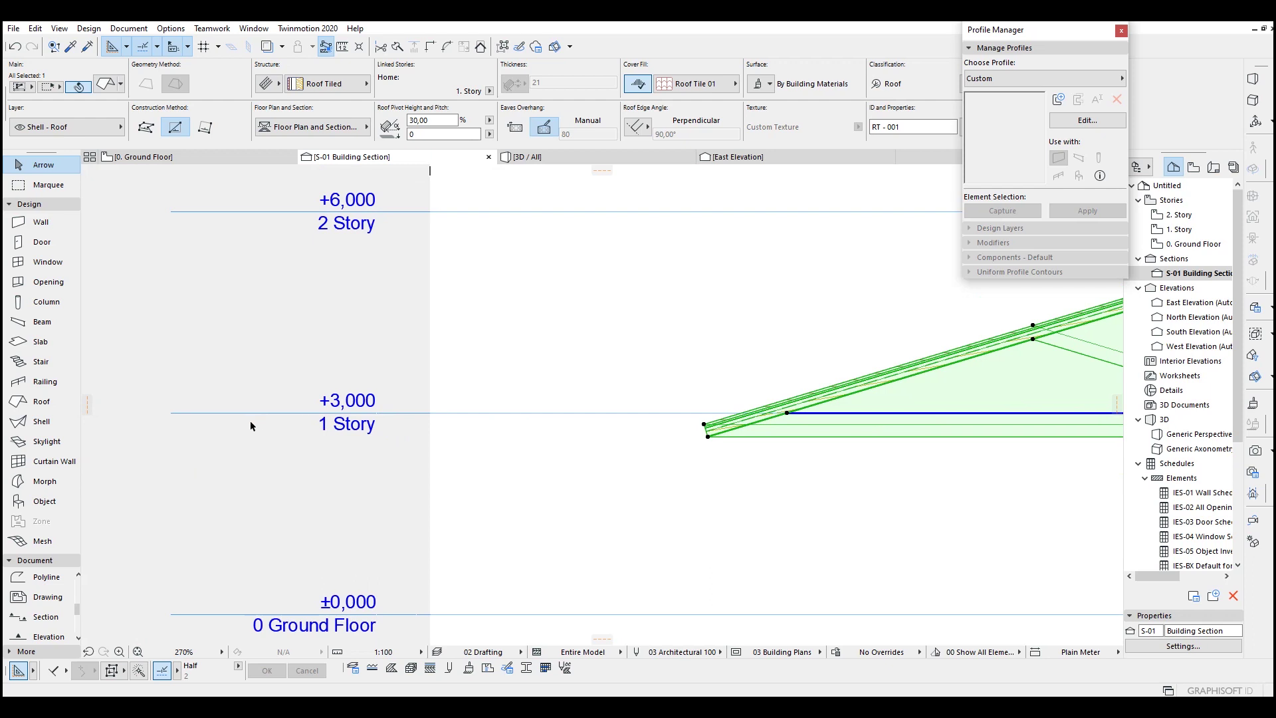
scroll(896, 443, up, 5)
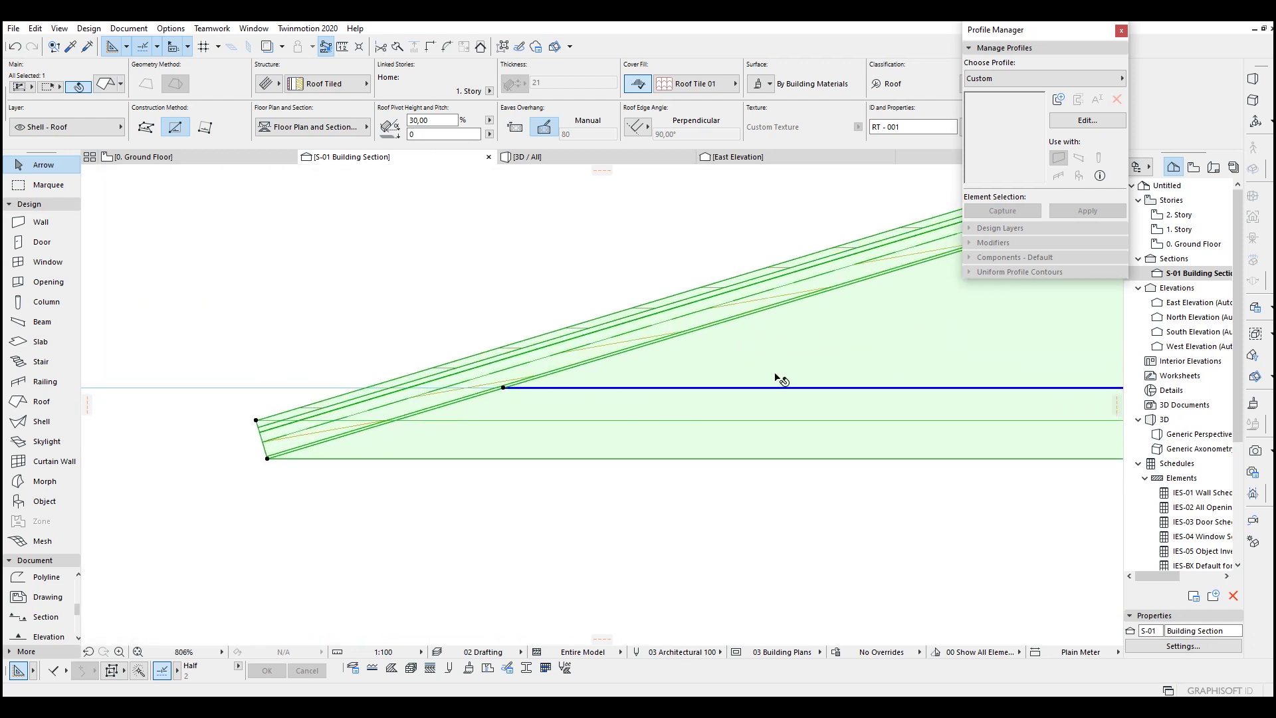
scroll(436, 410, down, 3)
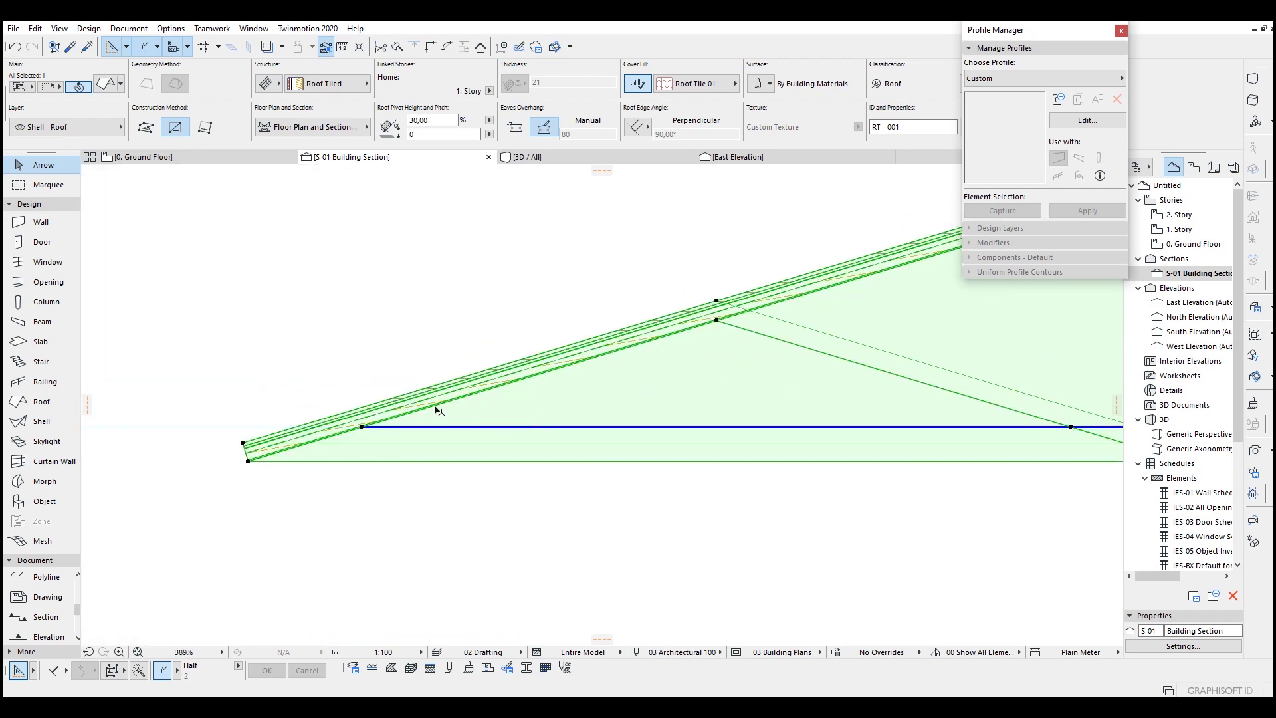
middle_drag(345, 432, 710, 442)
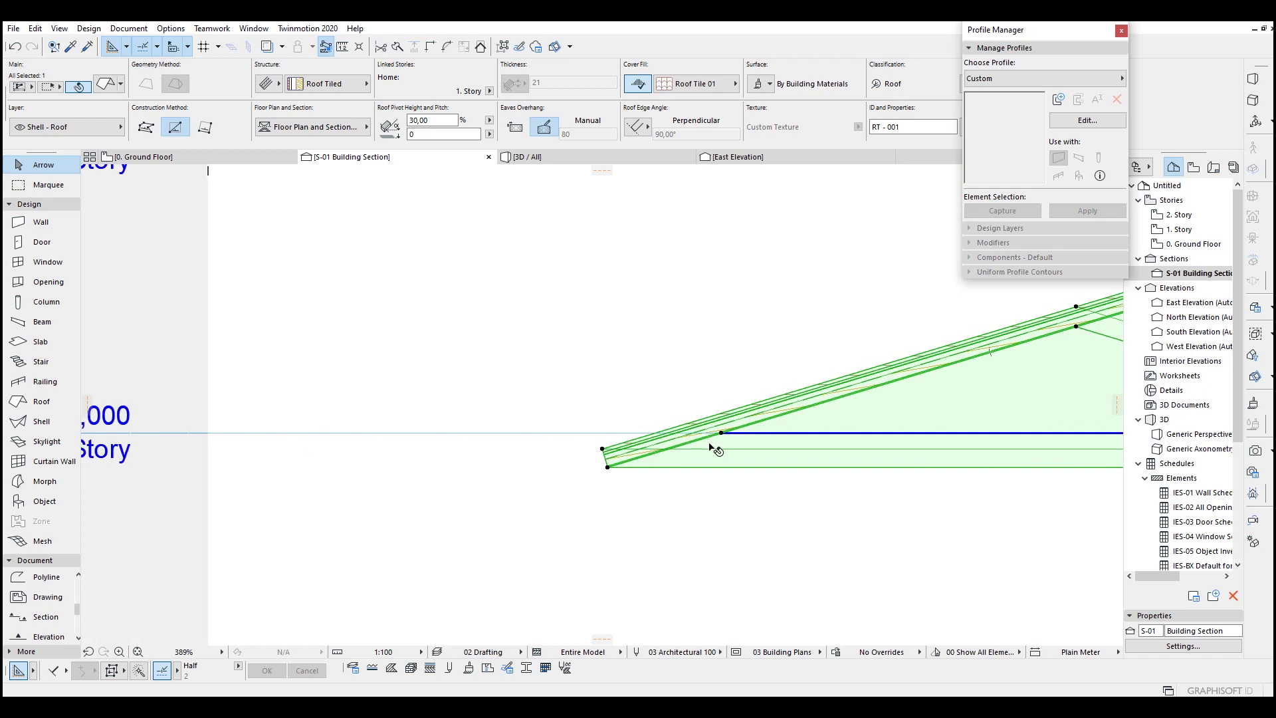
scroll(709, 444, up, 3)
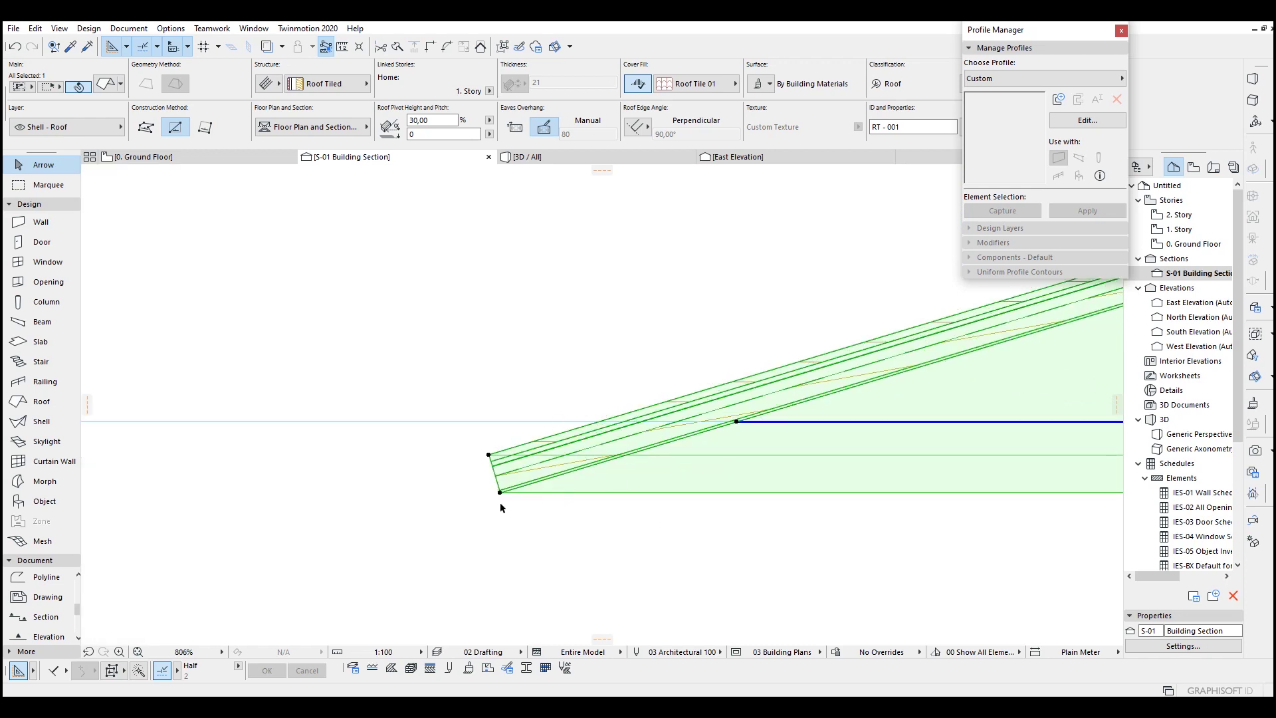
- Apply the eaves overhang offset of 80 to the selected roof and switch the overhang back to manual
click(516, 129)
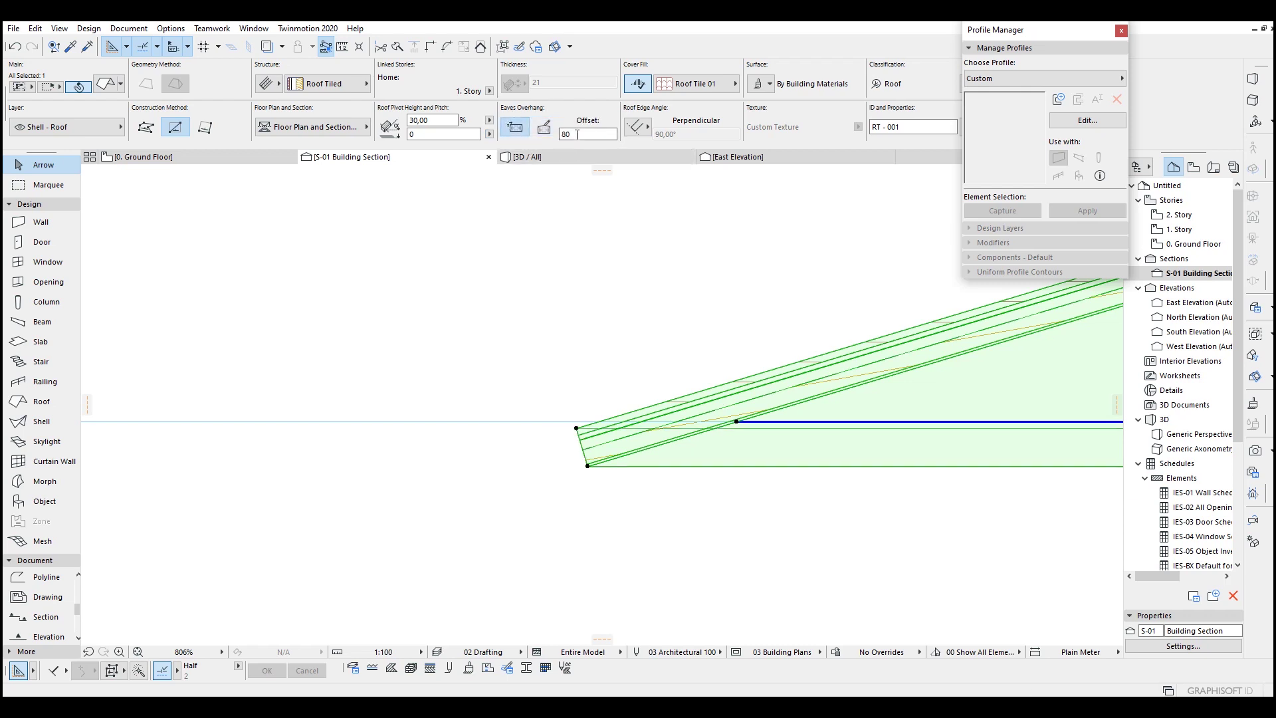
click(542, 131)
click(519, 131)
click(542, 133)
- Examine how the roof's composite layers meet at the ridge, and deselect the roof
scroll(638, 326, down, 4)
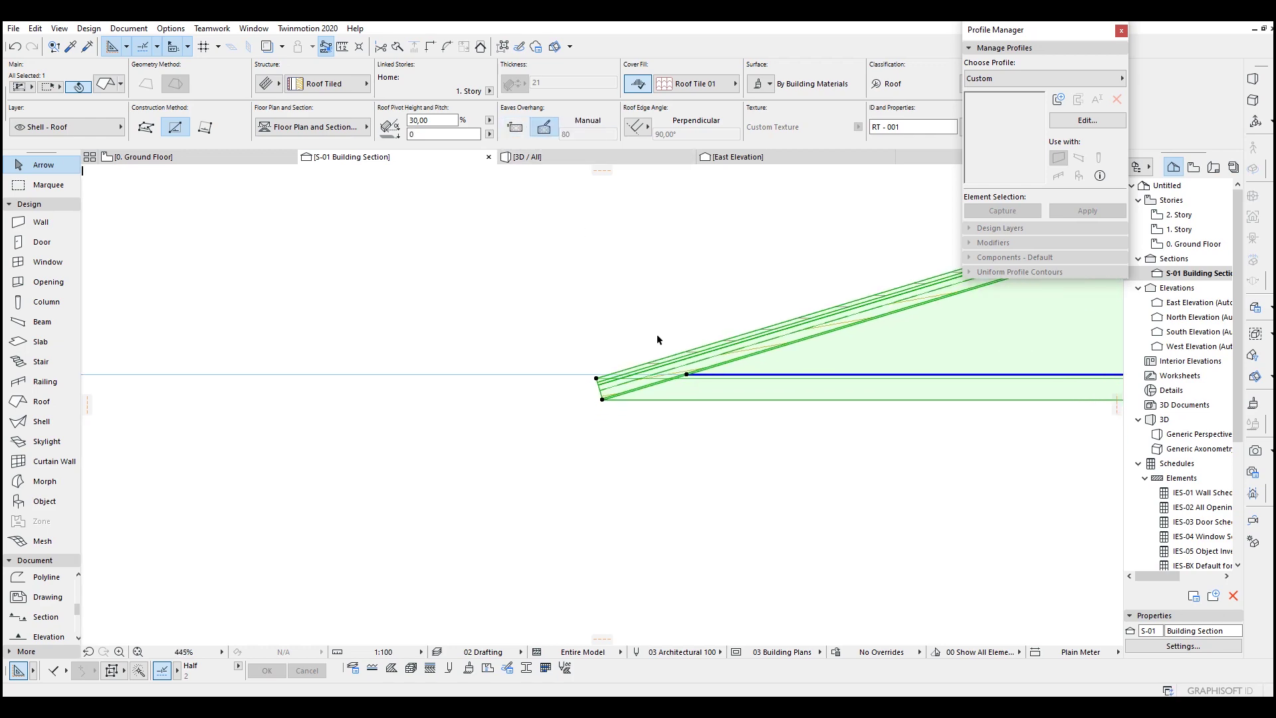
middle_drag(930, 292, 536, 336)
scroll(535, 336, up, 2)
middle_drag(718, 296, 545, 386)
scroll(545, 385, up, 2)
scroll(578, 345, up, 3)
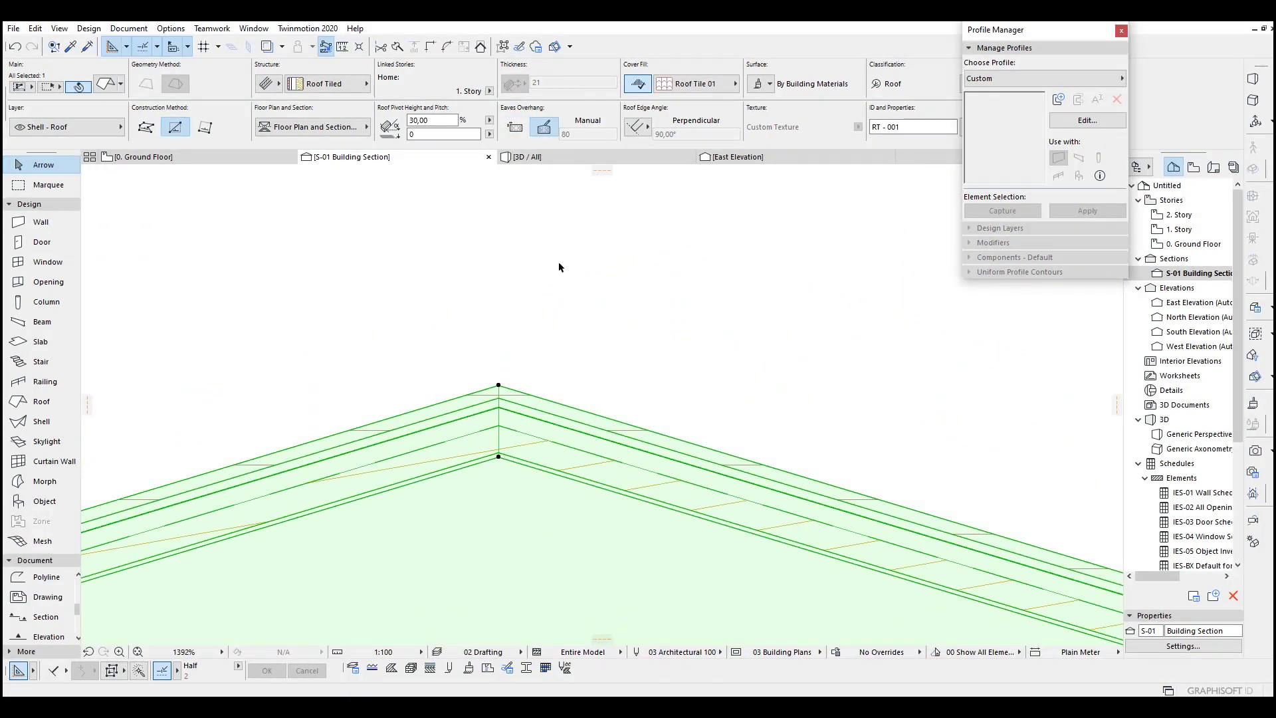
scroll(676, 279, down, 3)
middle_drag(368, 350, 583, 289)
key(Escape)
- Examine the composite layers along the roof slope from the hip line behind it down to the eave
middle_drag(407, 435, 716, 319)
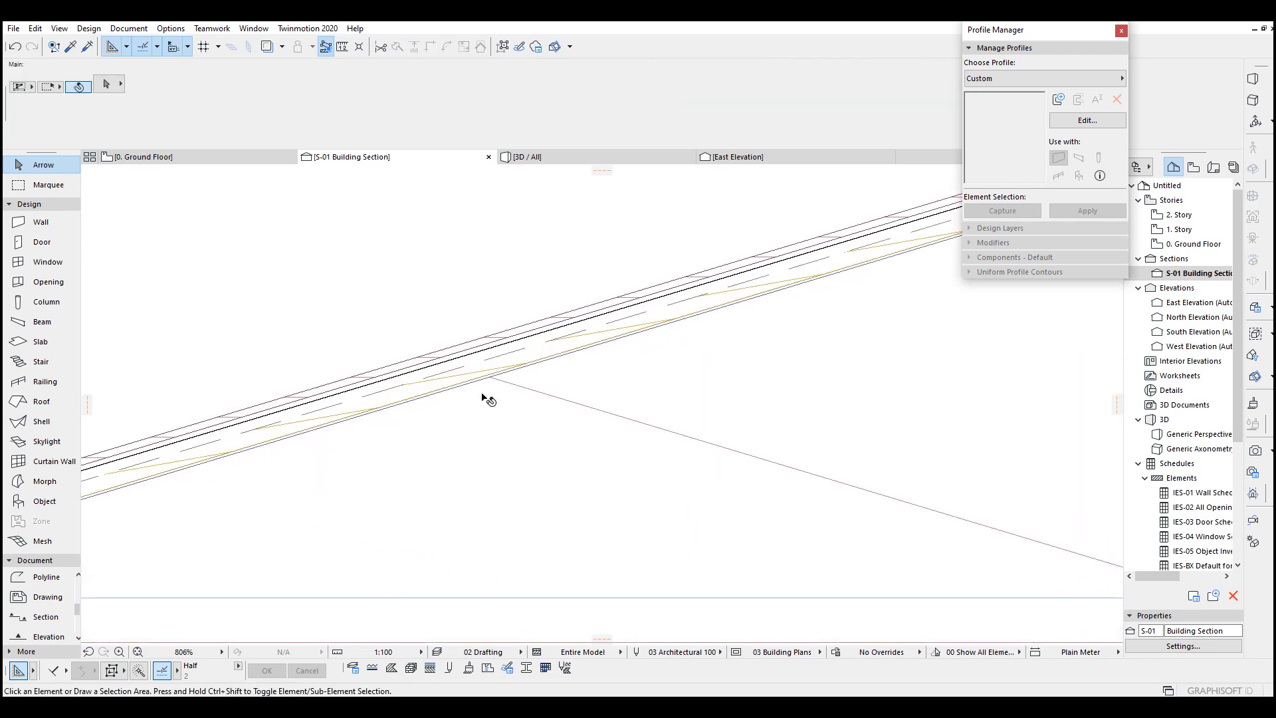
scroll(469, 345, up, 3)
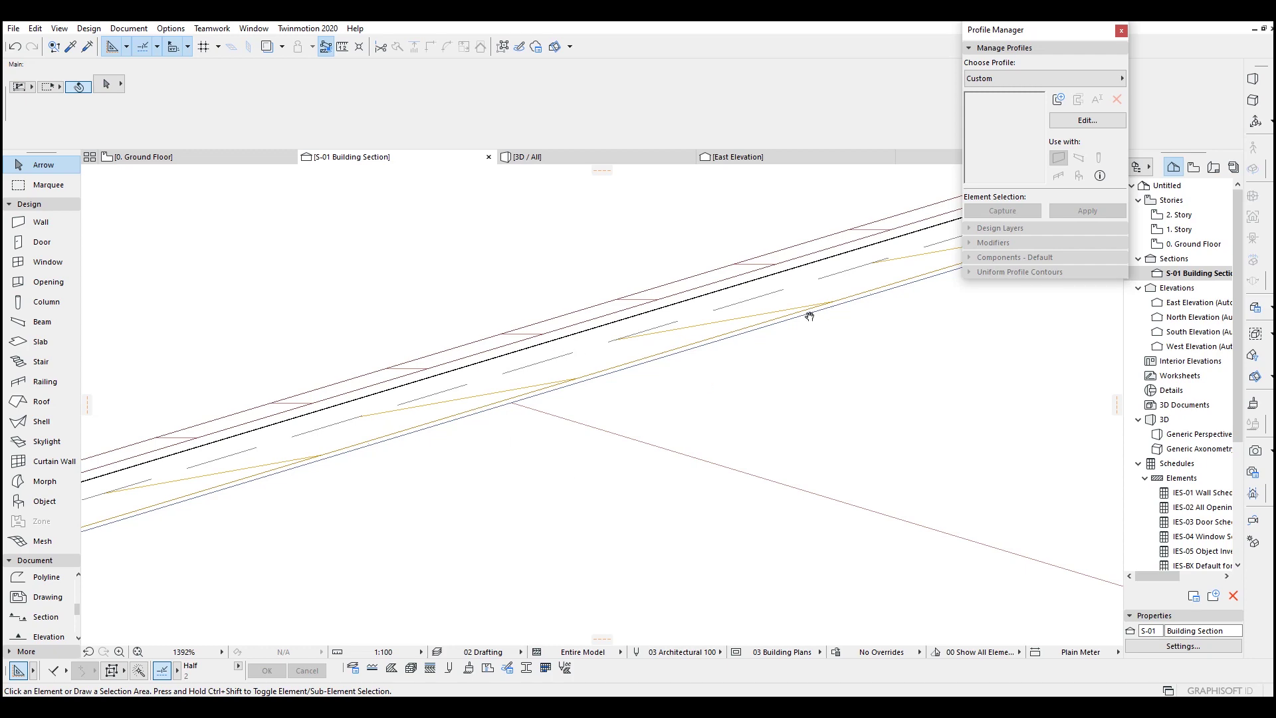
middle_drag(810, 316, 456, 410)
scroll(673, 319, down, 3)
middle_drag(665, 332, 844, 322)
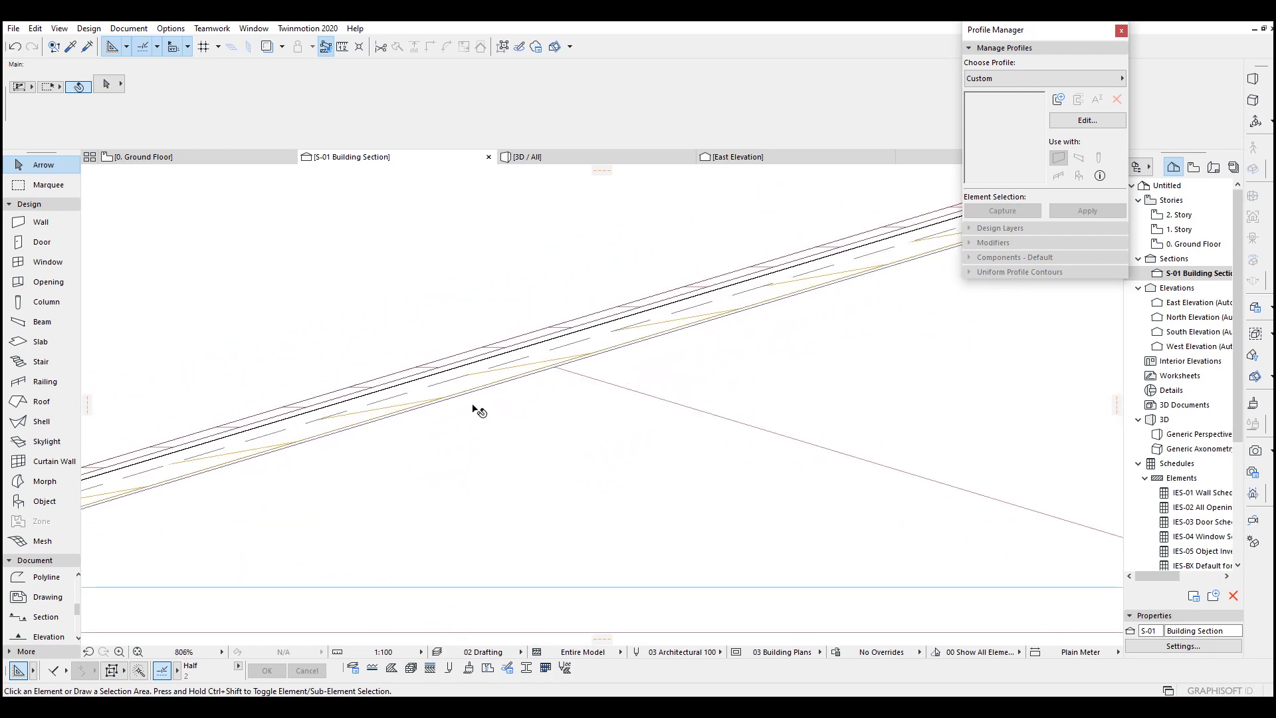
middle_drag(476, 407, 888, 283)
scroll(494, 316, down, 4)
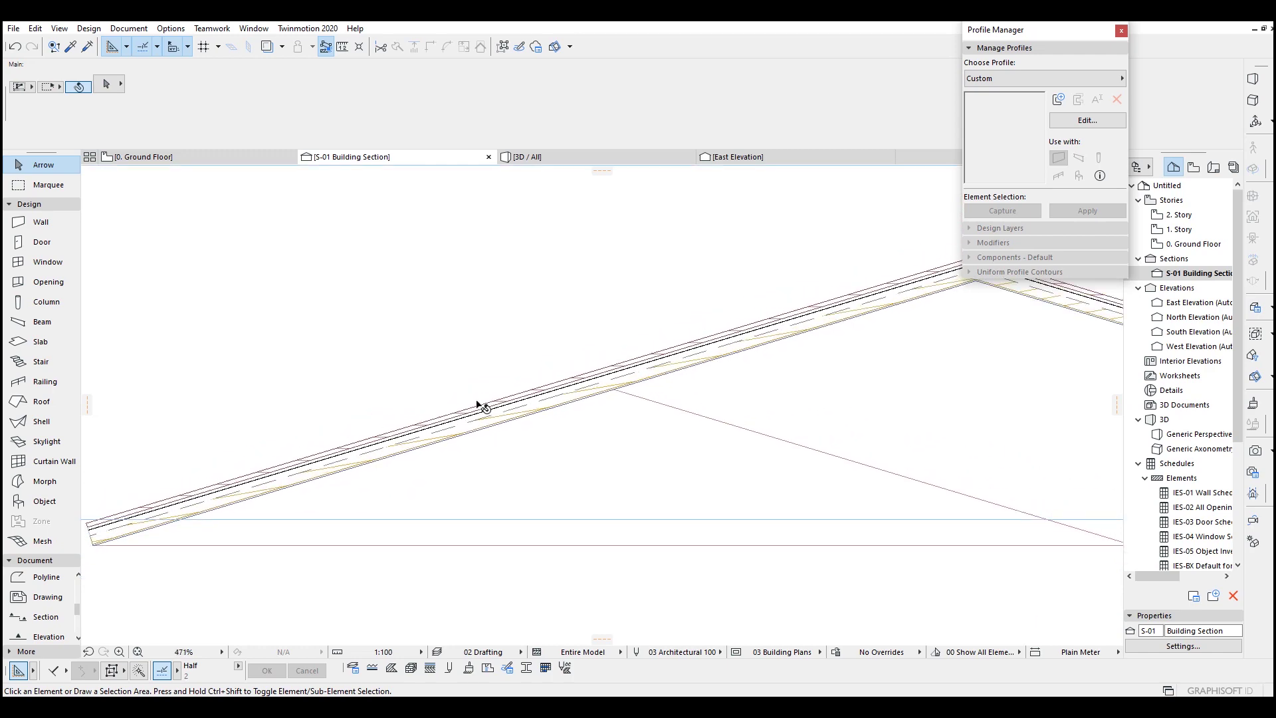
middle_drag(749, 392, 552, 391)
scroll(552, 390, down, 3)
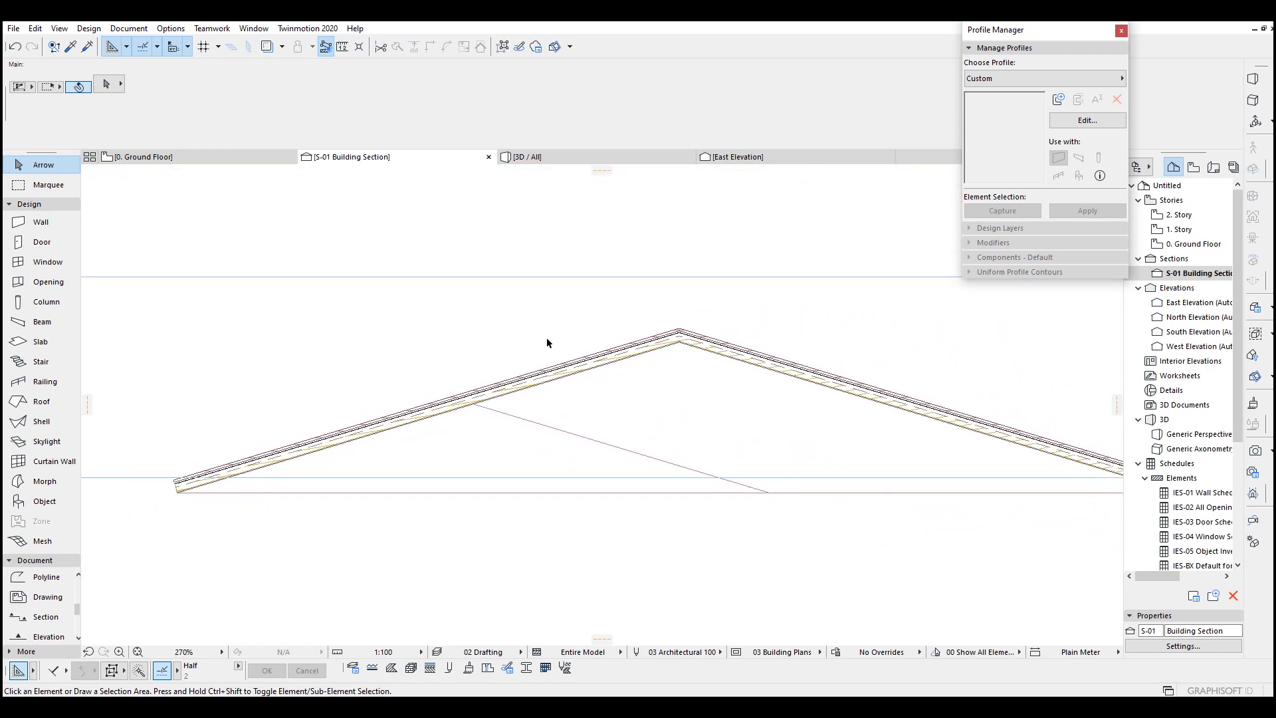
- Draw a square outline about 7 by 7 with the Line tool, aligned to the roof's underside near the 1. Story level
middle_drag(286, 476, 461, 443)
scroll(460, 443, up, 9)
scroll(65, 600, up, 3)
click(65, 600)
scroll(418, 415, up, 4)
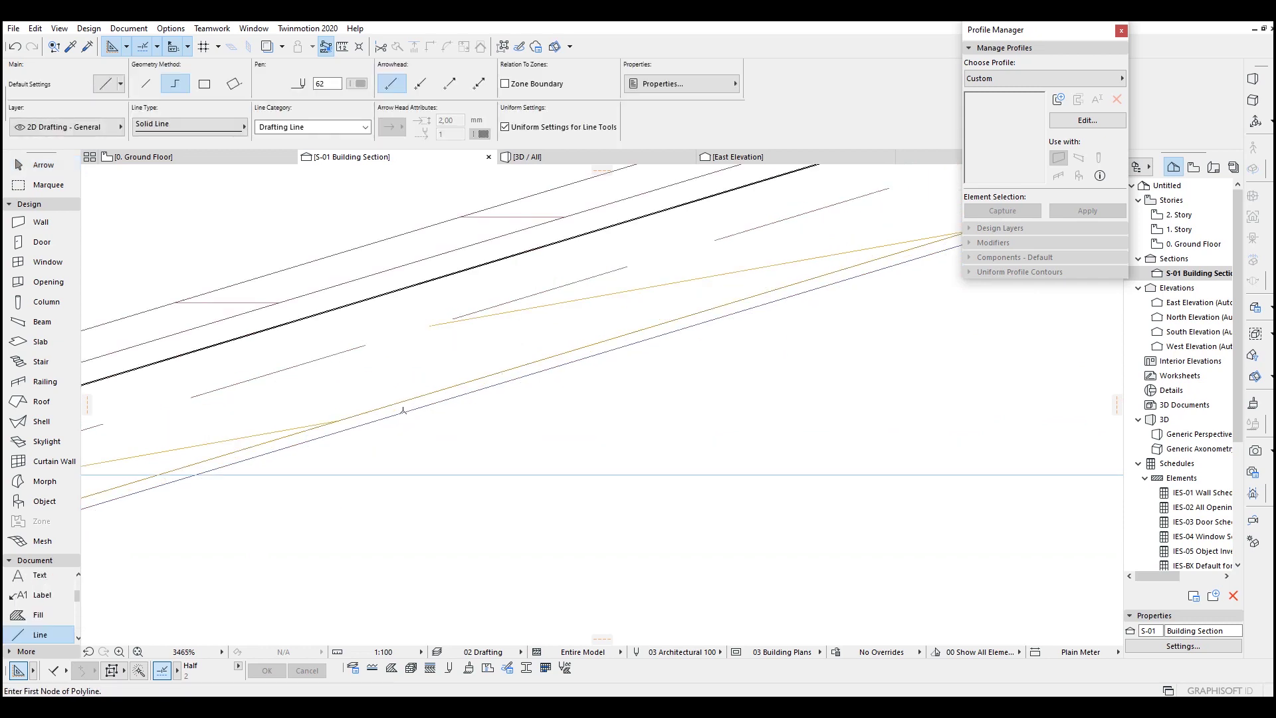
click(403, 412)
click(422, 474)
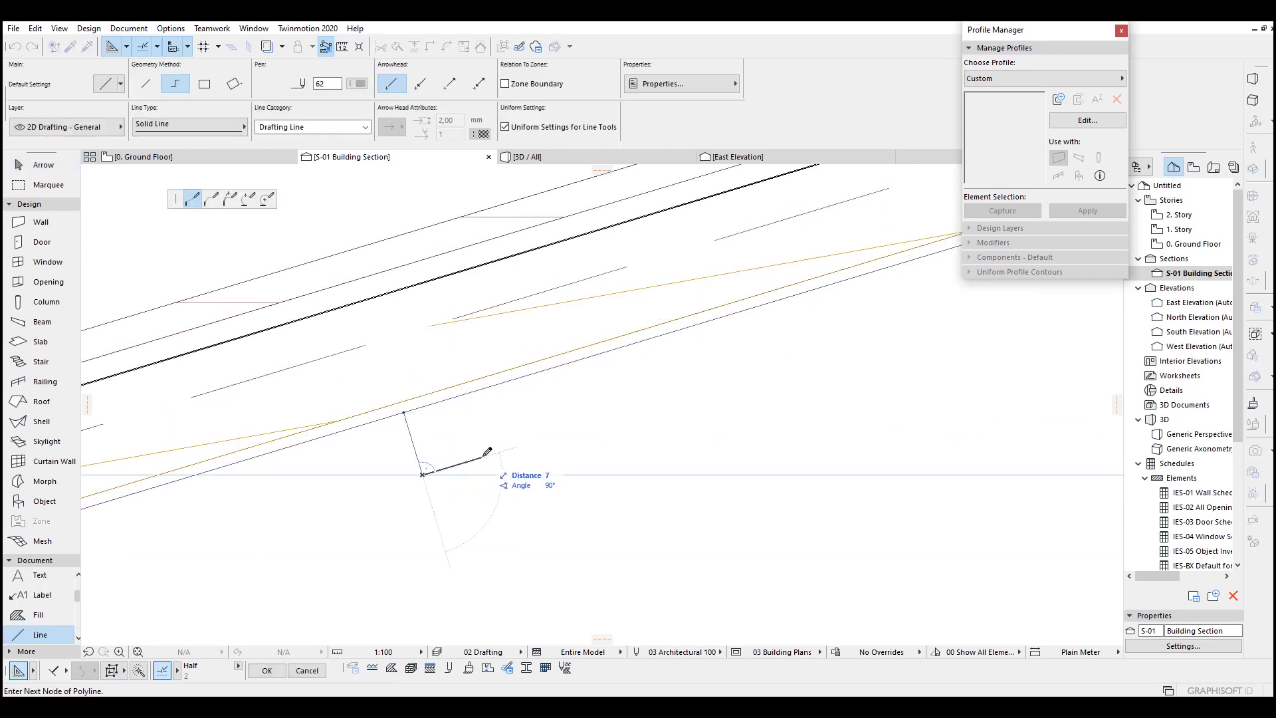
click(482, 456)
click(464, 394)
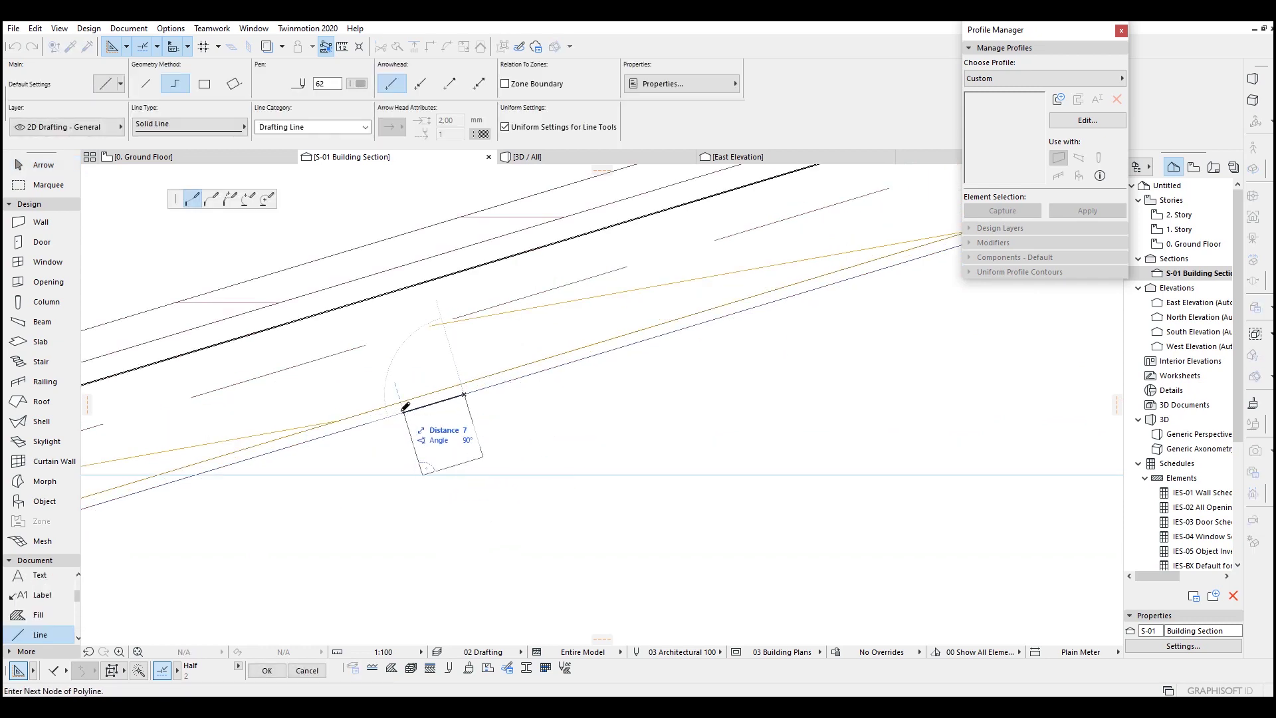
click(404, 412)
scroll(403, 412, down, 4)
key(Escape)
- Select the square's four lines and place a dragged copy farther up the slope beneath the roof
drag(309, 276, 480, 482)
middle_drag(661, 372, 497, 451)
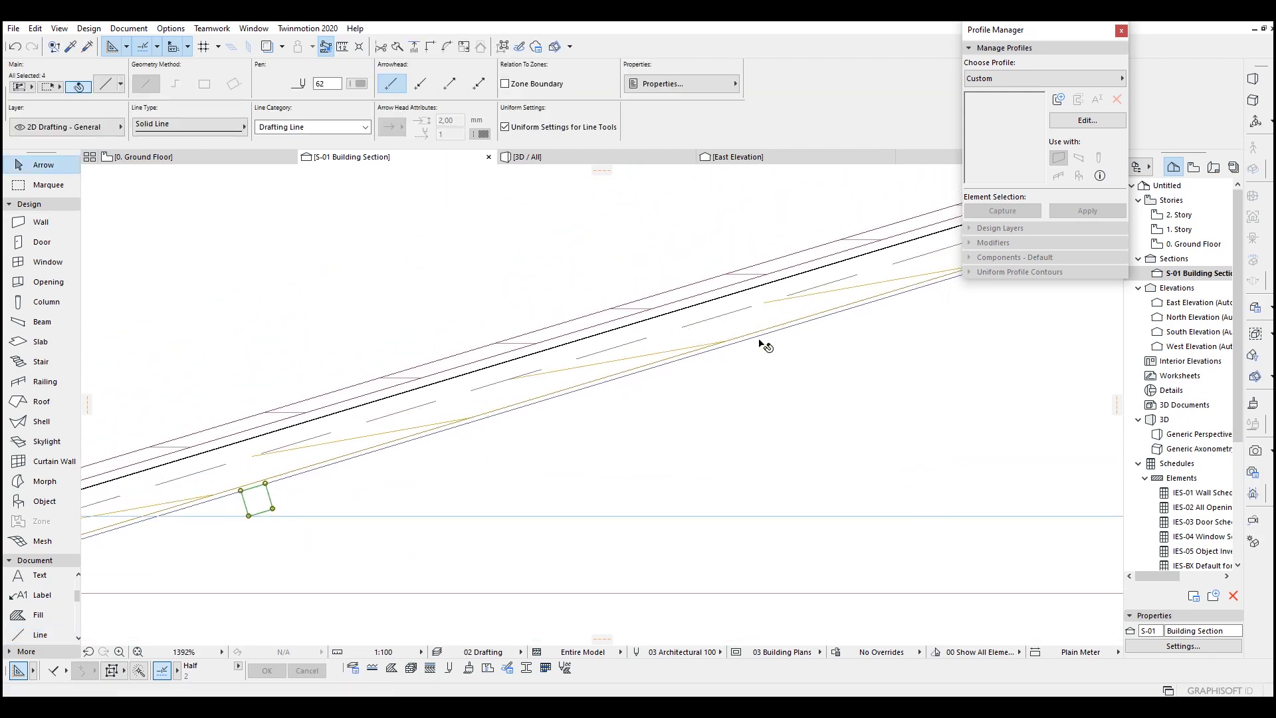
middle_drag(312, 421, 605, 372)
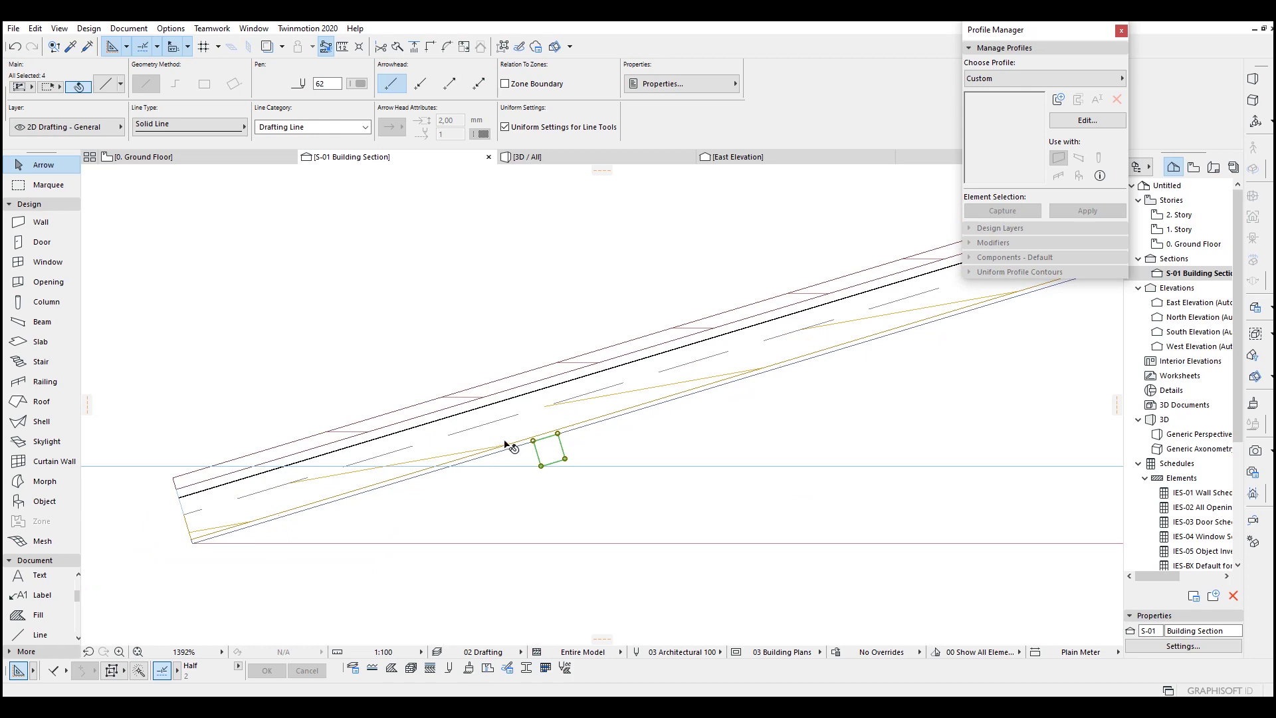
scroll(564, 480, up, 2)
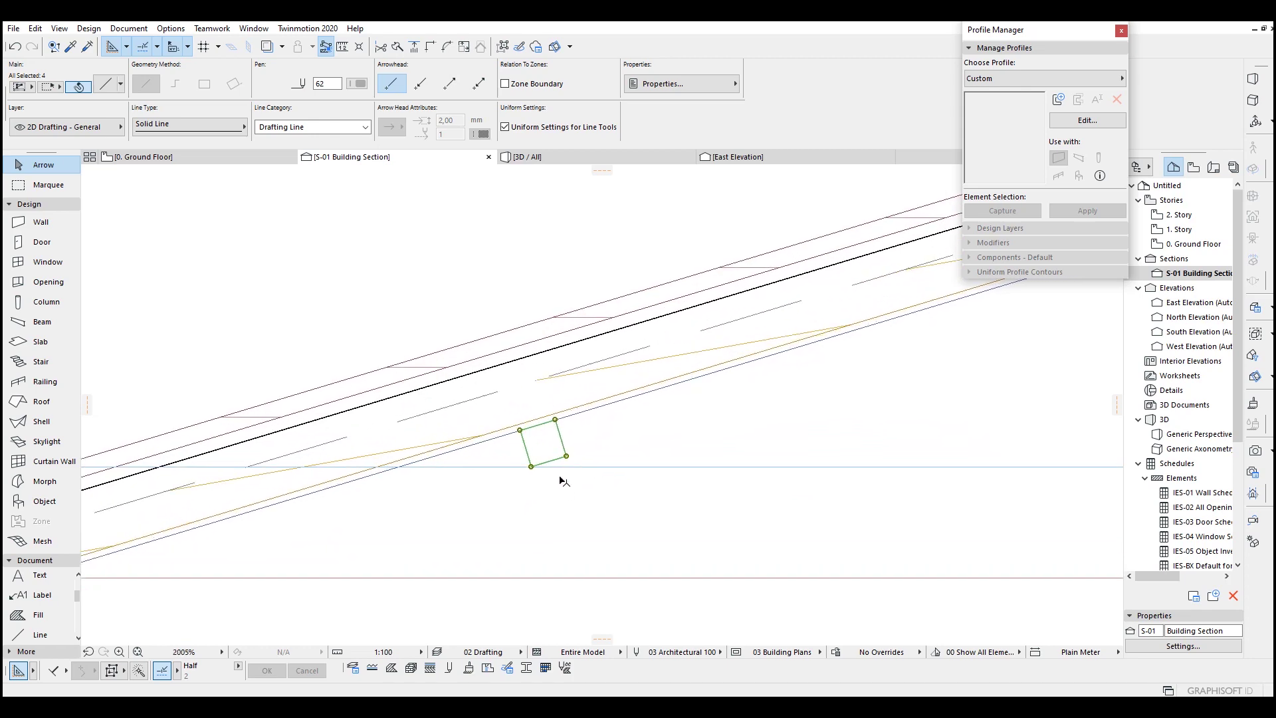
middle_drag(522, 444, 417, 471)
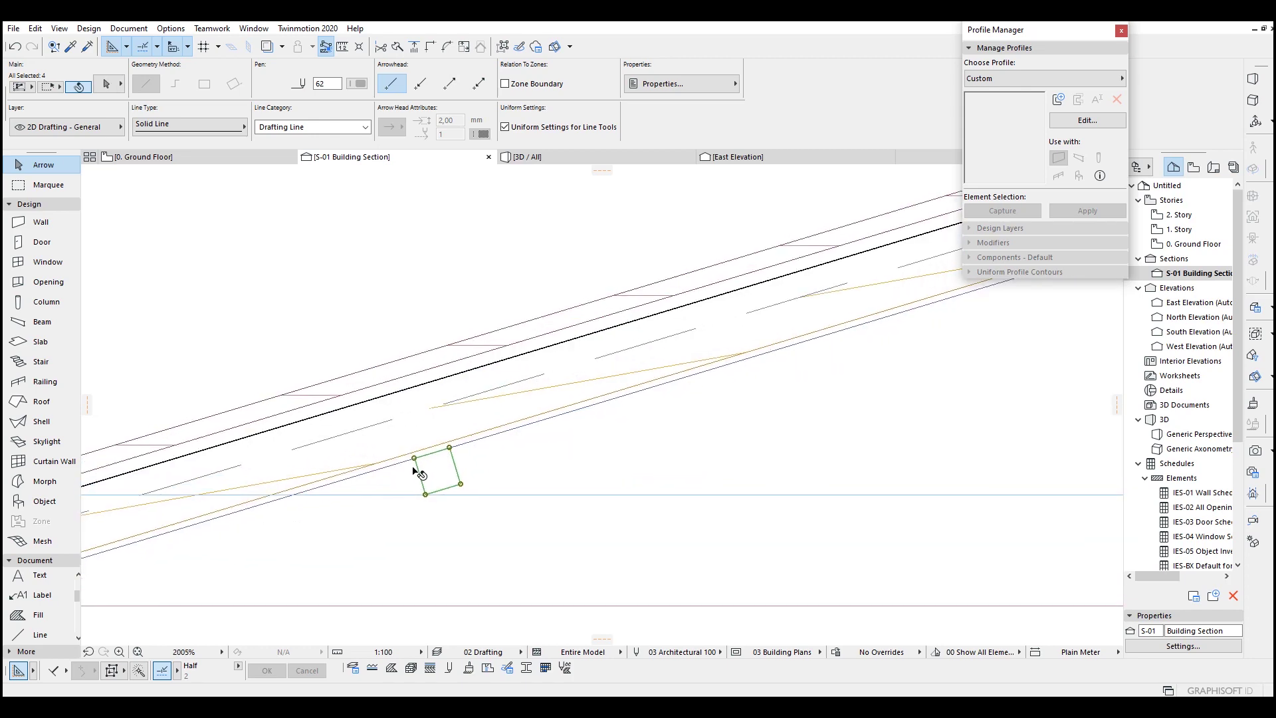
key(ctrl+shift+d)
click(413, 458)
mouse_move(713, 391)
middle_down()
mouse_move(385, 460)
mouse_move(516, 439)
middle_up()
click(432, 427)
scroll(432, 427, down, 5)
click(419, 376)
- Review both squares under the roof slope, and switch to the 3D view to inspect the tiled roof's underside
scroll(419, 376, down, 4)
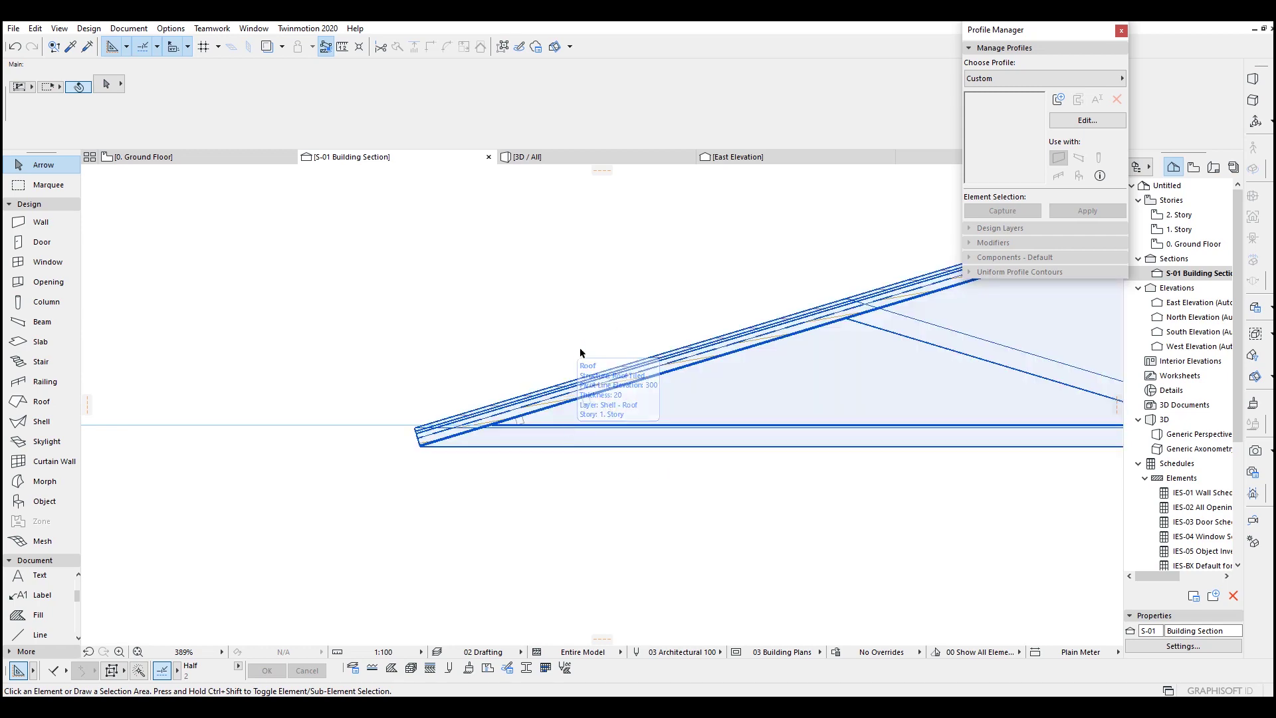
middle_drag(739, 347, 377, 426)
scroll(377, 425, down, 1)
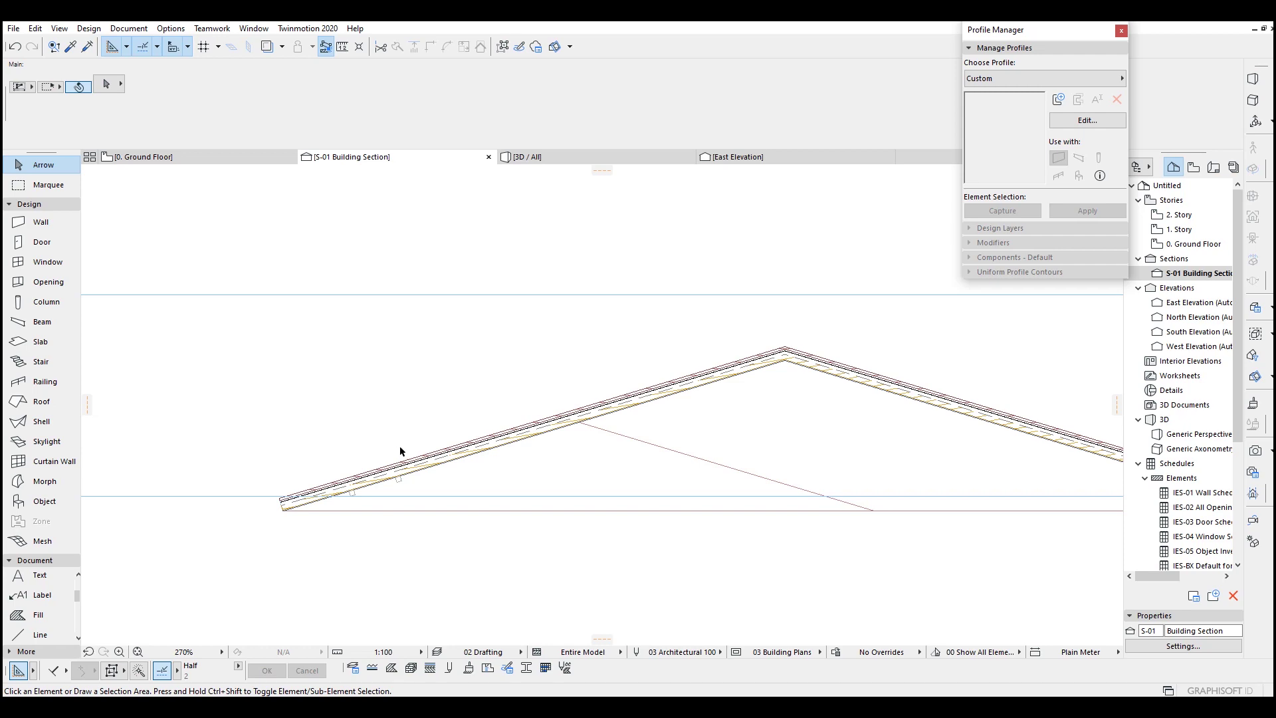
middle_drag(441, 511, 455, 460)
scroll(456, 460, up, 3)
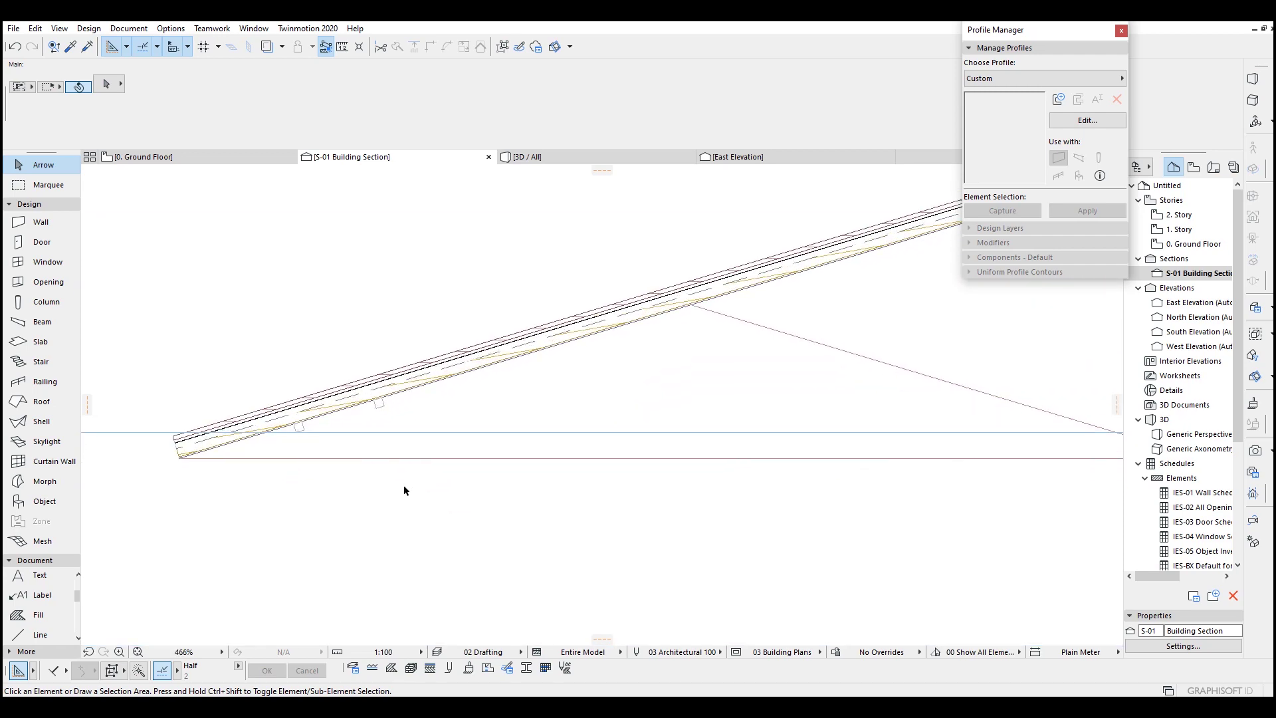
key(F3)
scroll(459, 475, down, 4)
middle_drag(193, 409, 287, 496)
shift+drag(292, 497, 763, 389)
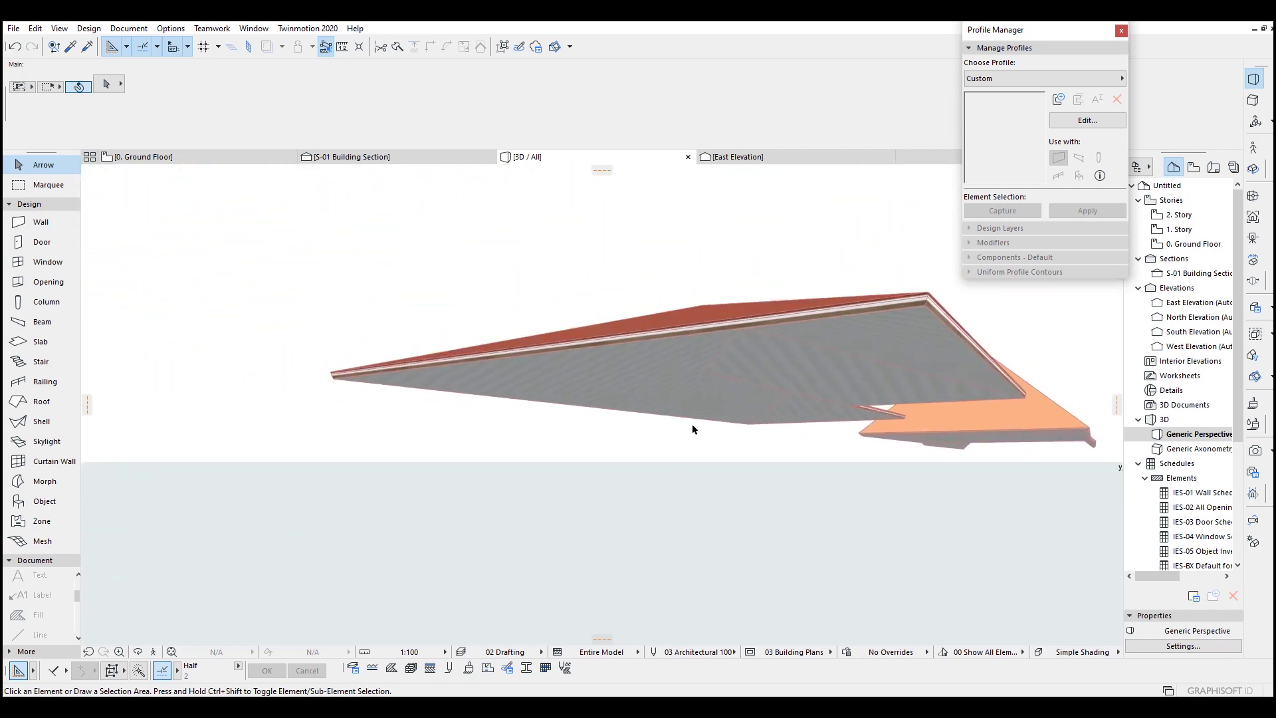
- Select the tiled roof in the 3D view and check which RoofMaker commands are available for it
shift+drag(692, 430, 352, 373)
click(353, 373)
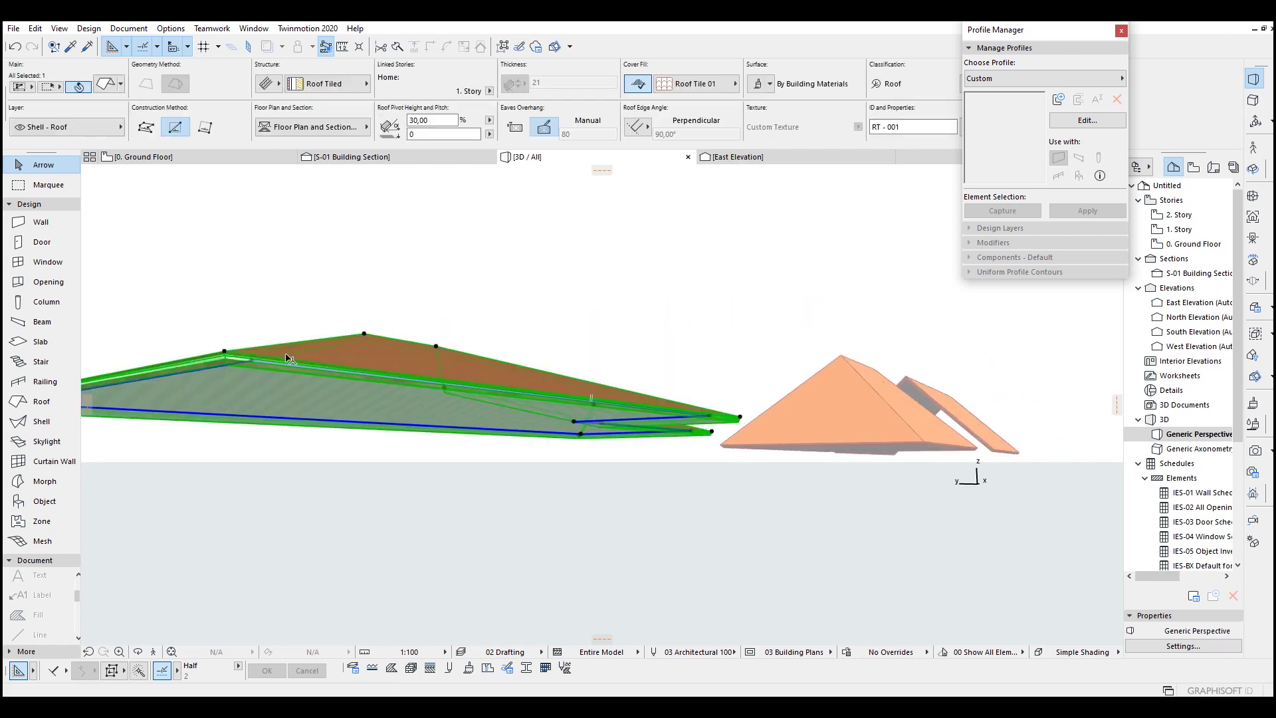
click(129, 28)
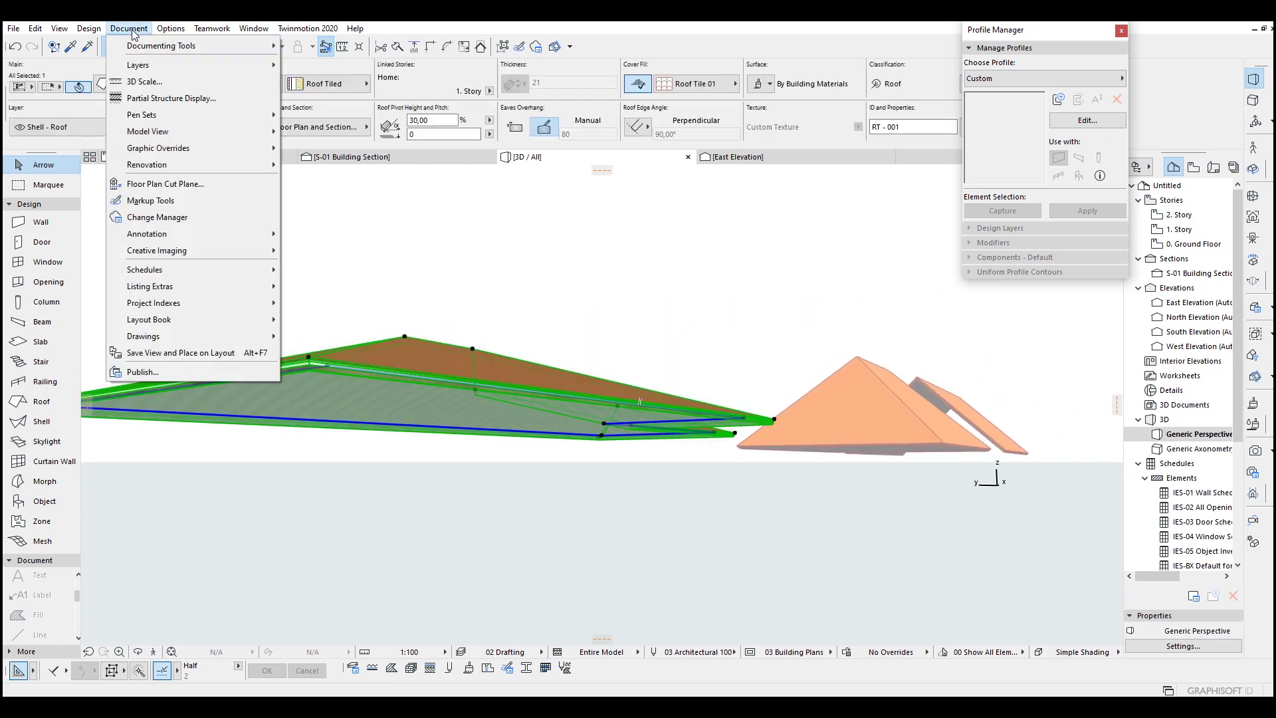
click(88, 28)
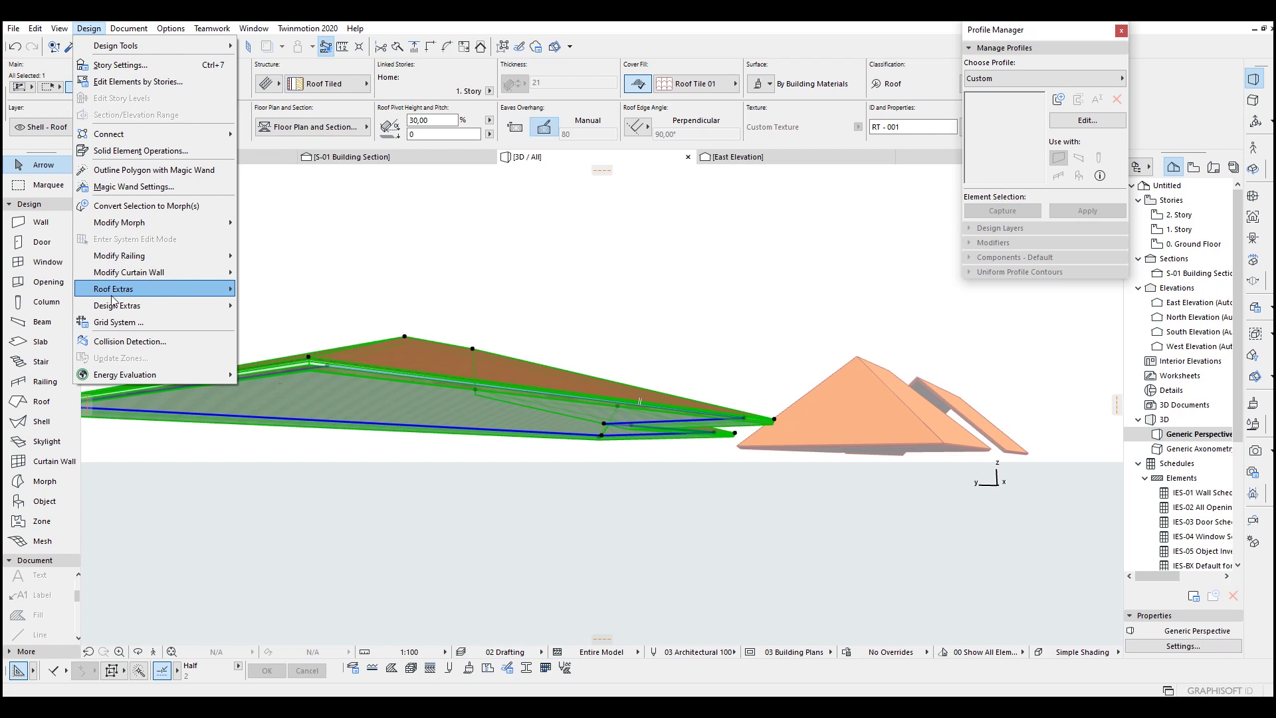
mouse_move(107, 295)
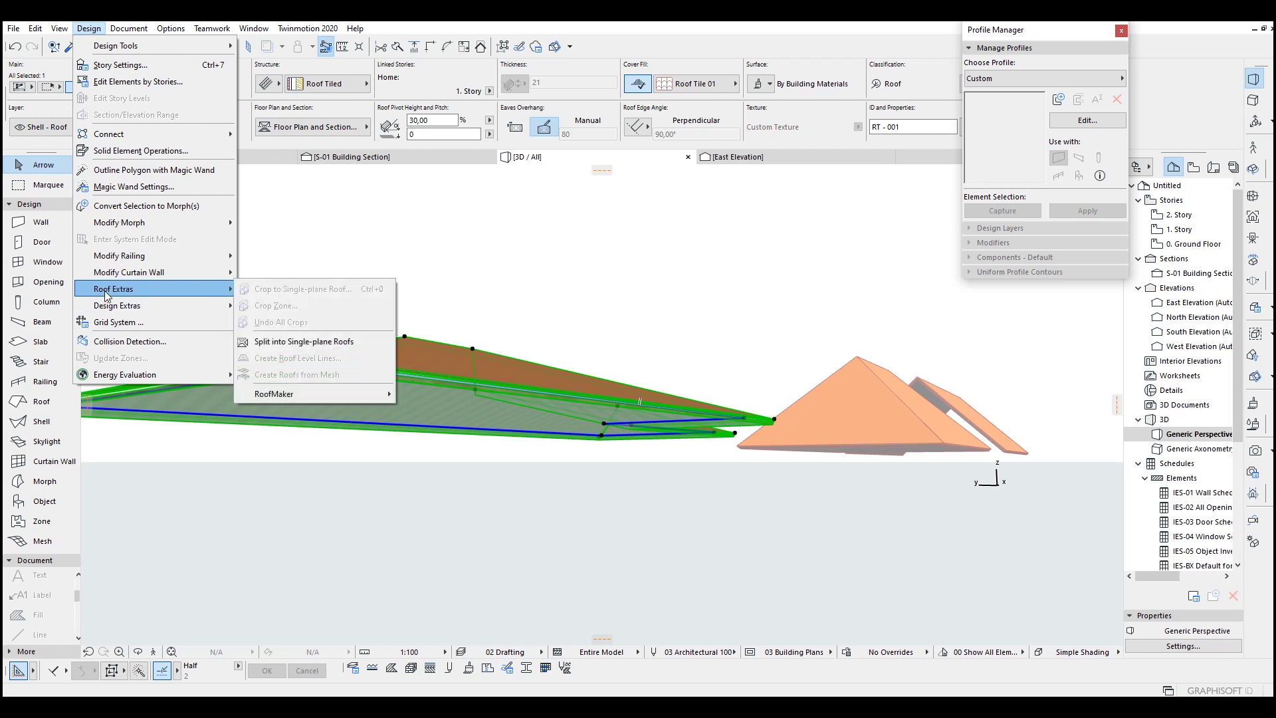
mouse_move(288, 397)
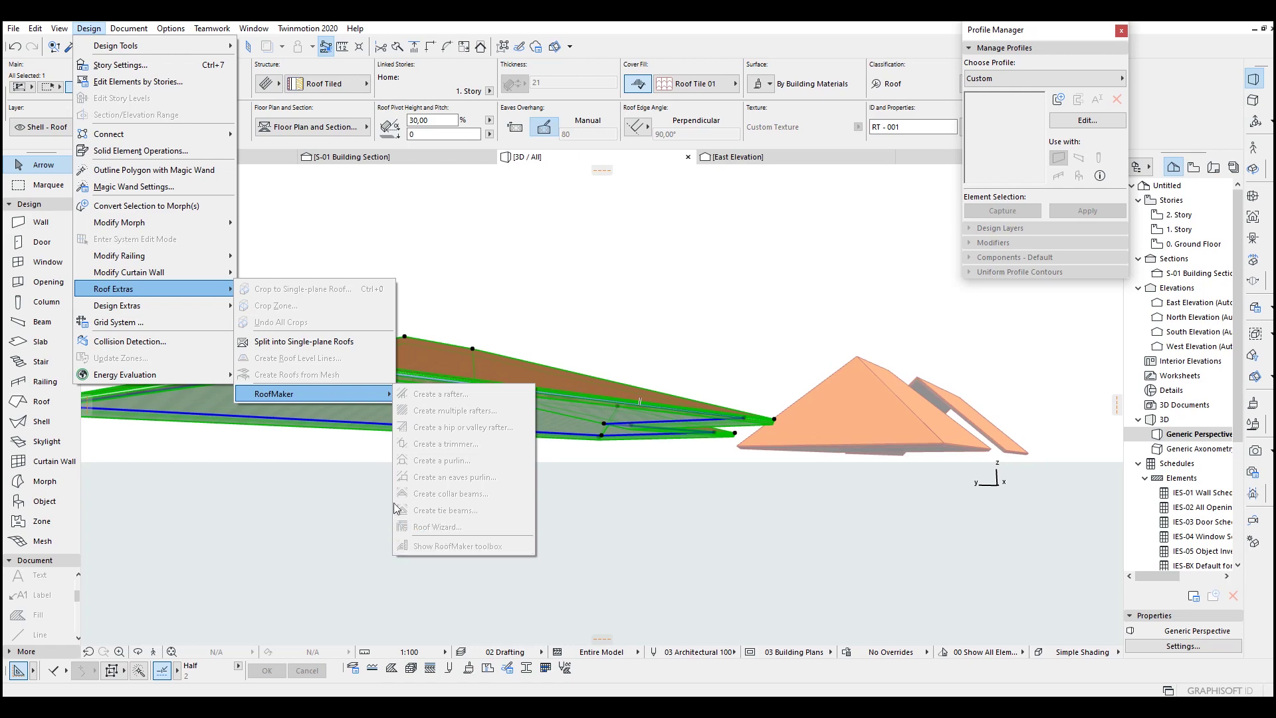
click(589, 475)
- Switch to the ground floor plan and start the Roof Wizard for the selected tiled roof
key(F2)
scroll(469, 401, up, 3)
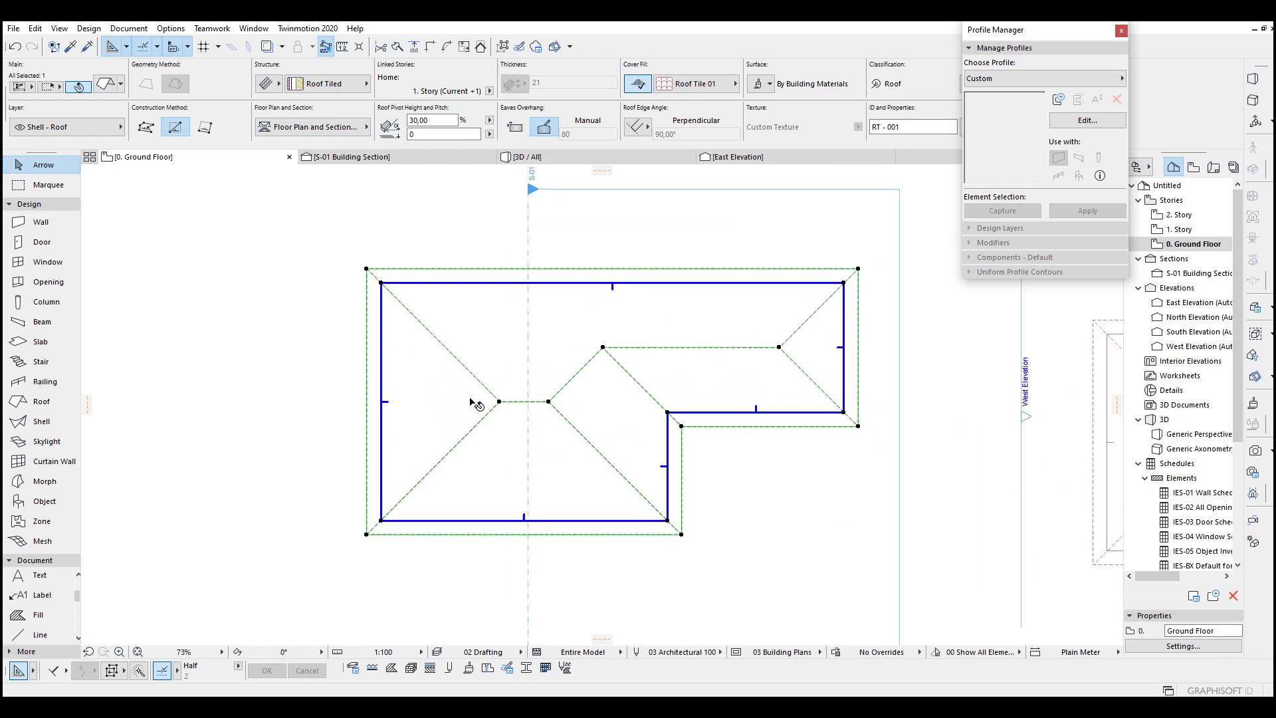
scroll(477, 403, up, 3)
click(90, 29)
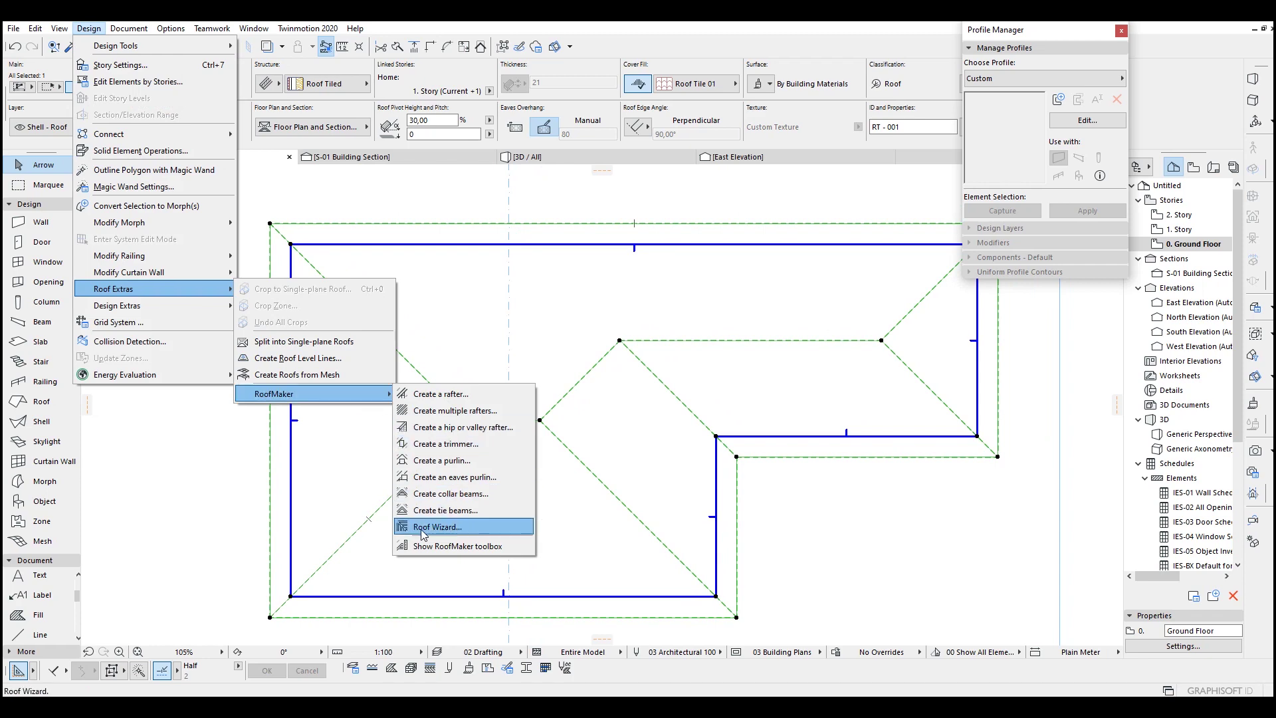
click(427, 532)
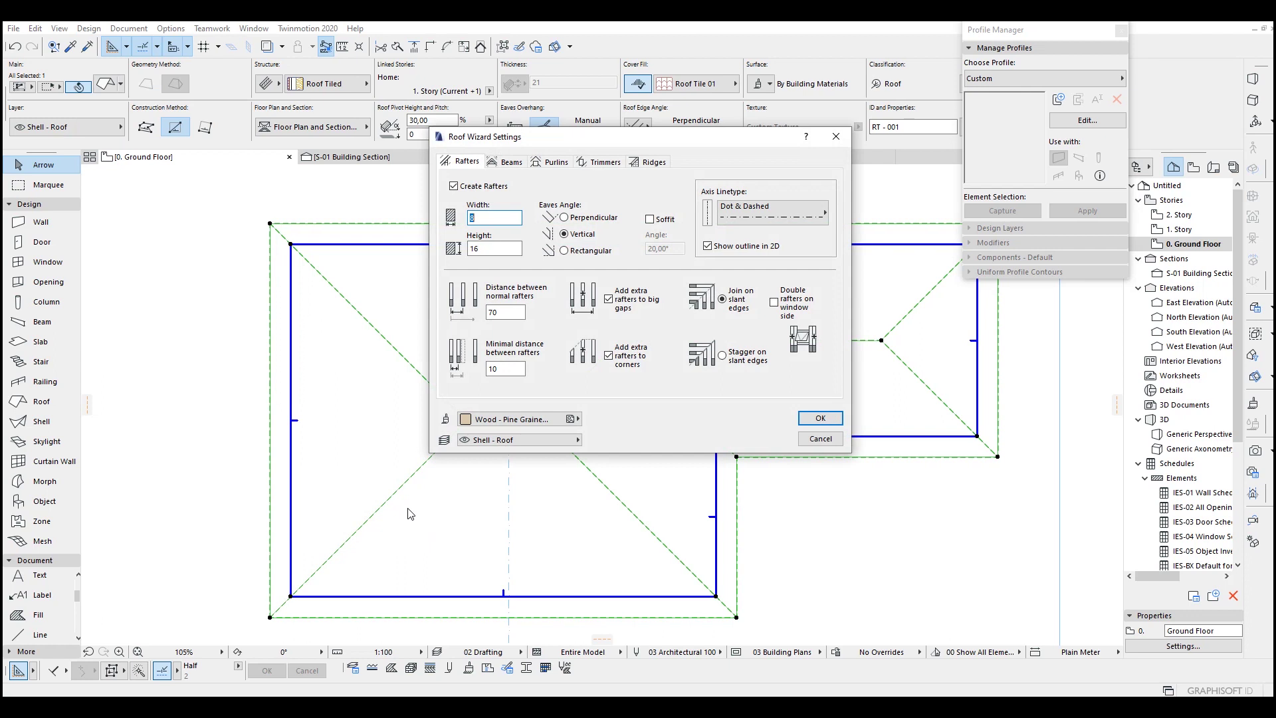
- Configure the rafters with a vertical eaves angle and a soffit, keeping the Dot & Dashed axis linetype
drag(594, 143, 495, 205)
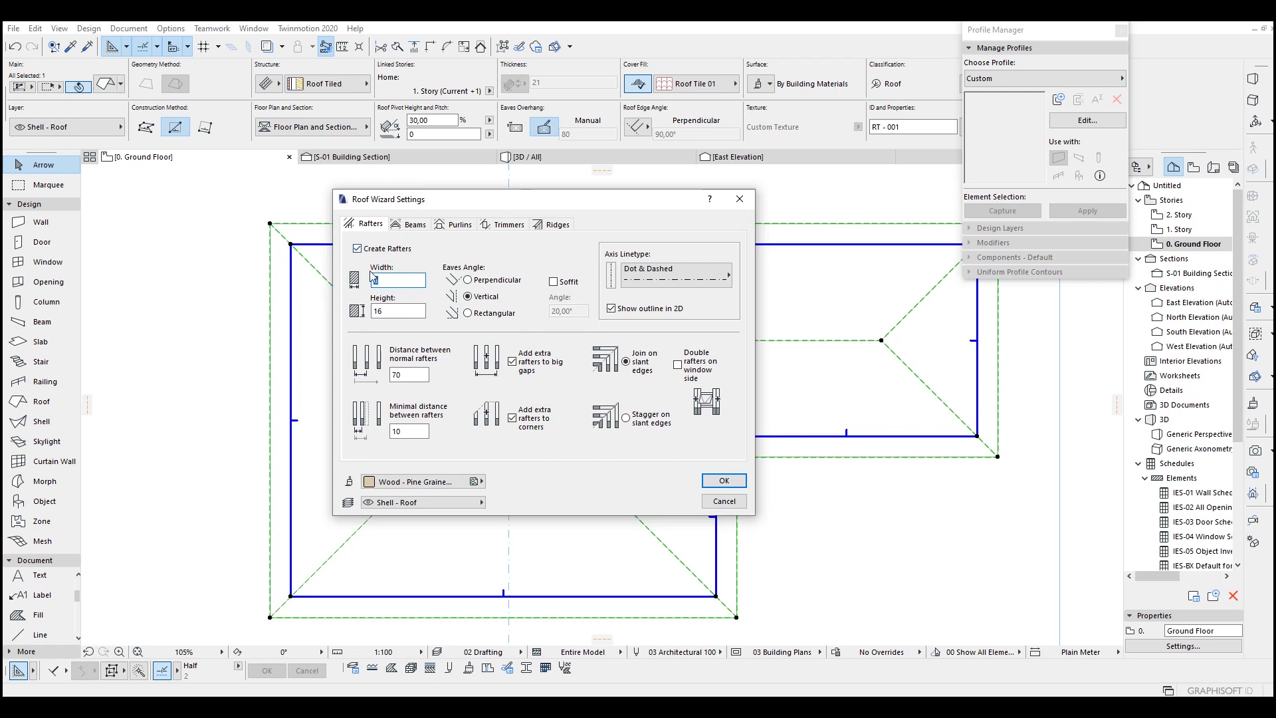
key(Tab)
click(477, 301)
click(475, 317)
click(553, 283)
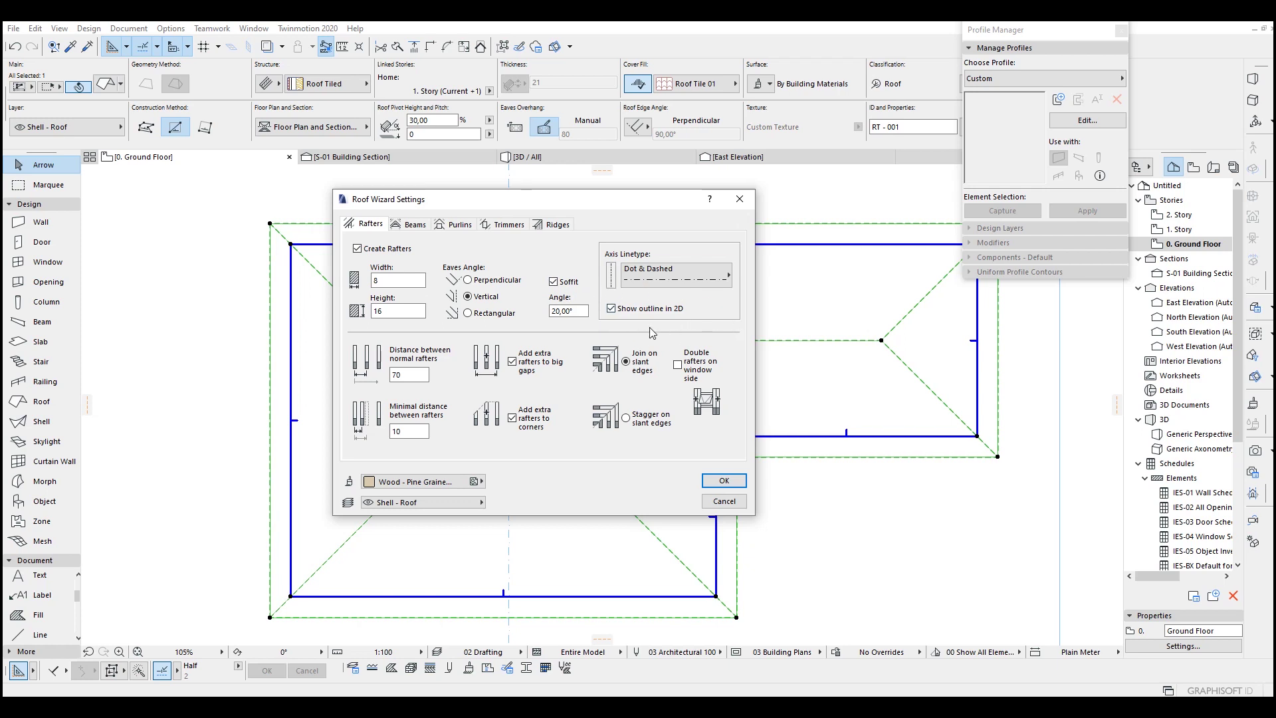
click(630, 279)
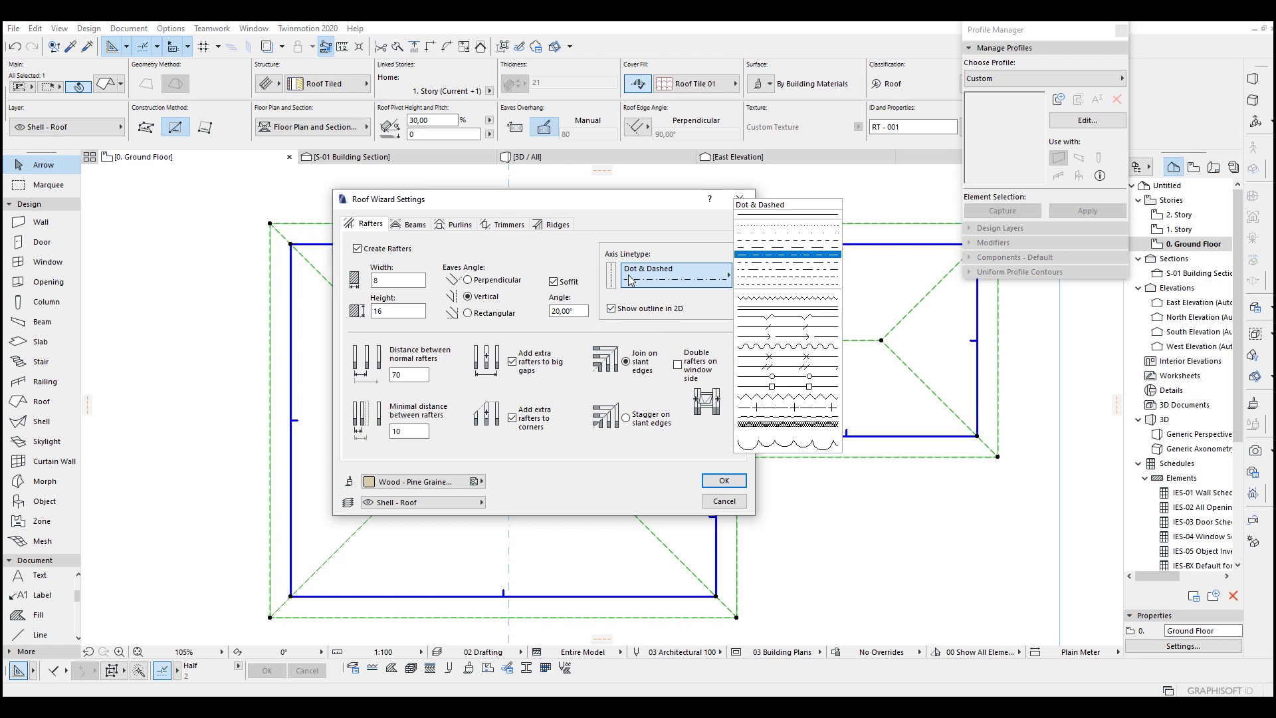
click(652, 331)
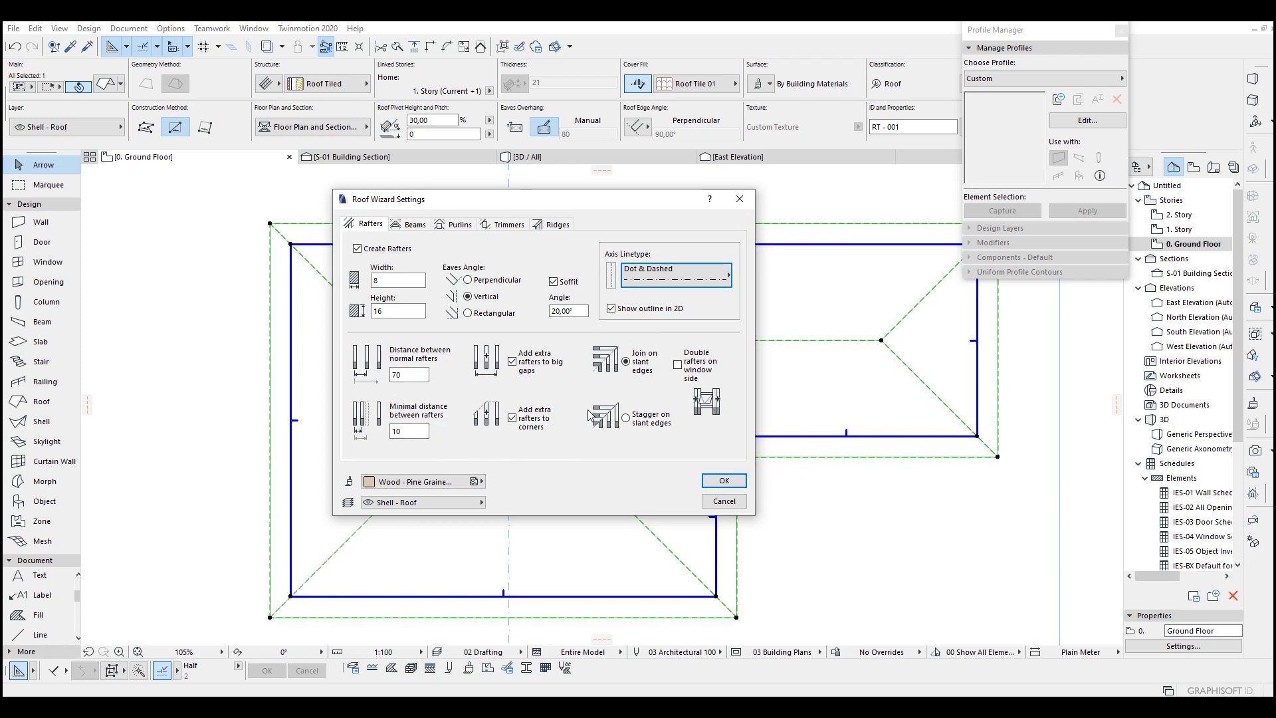
- Review the beam, purlin, trimmer and ridge settings, and set the hip and valley rafters' surface to Wood - Pine Grained Horizontal
click(405, 225)
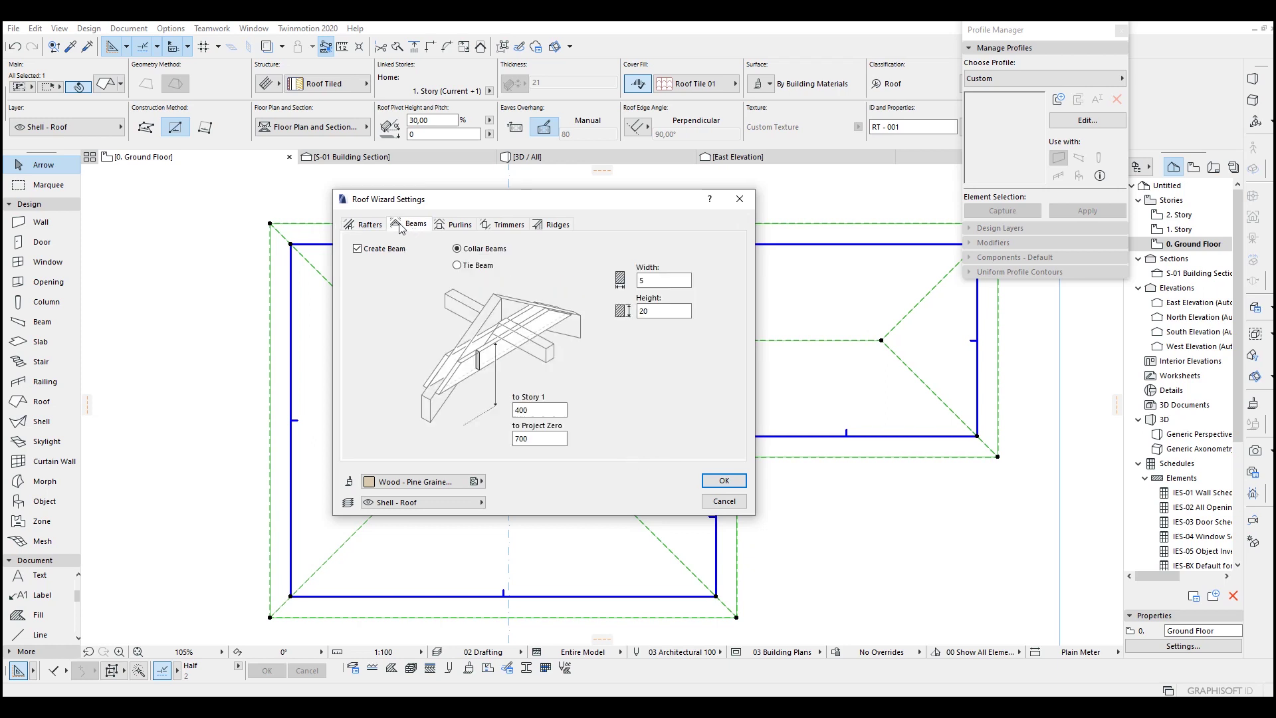
click(458, 228)
click(506, 228)
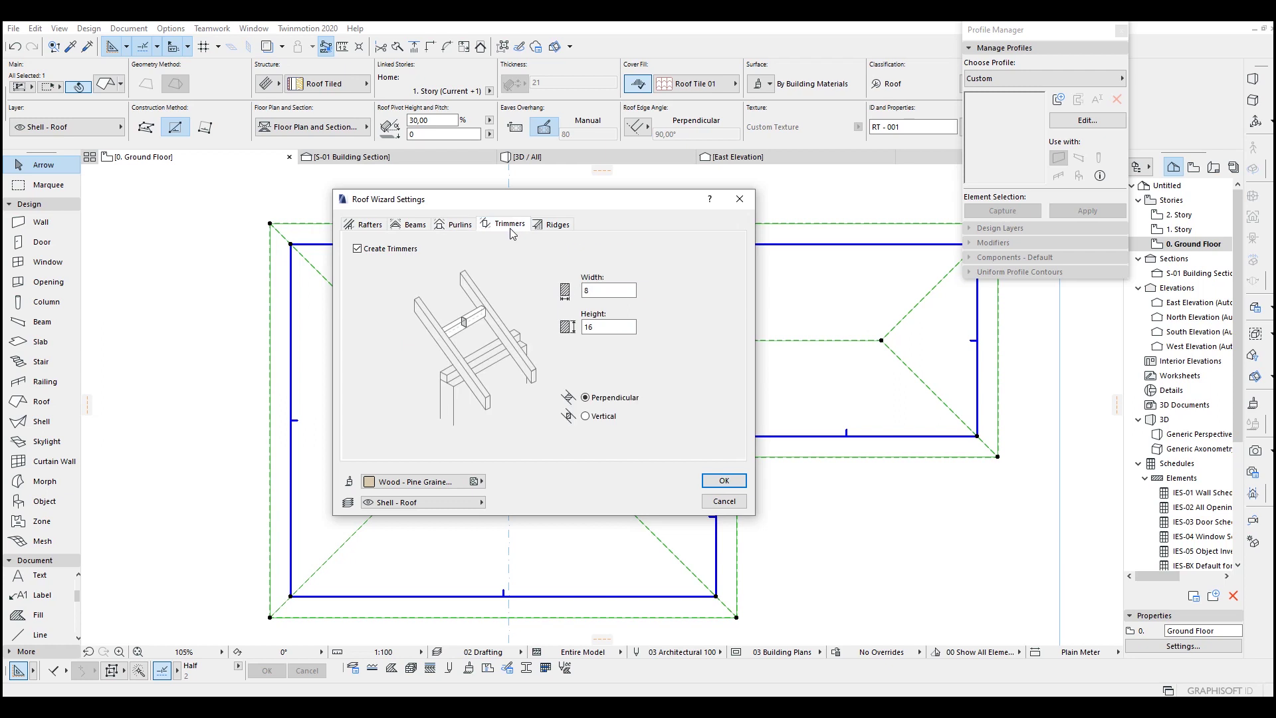
click(554, 226)
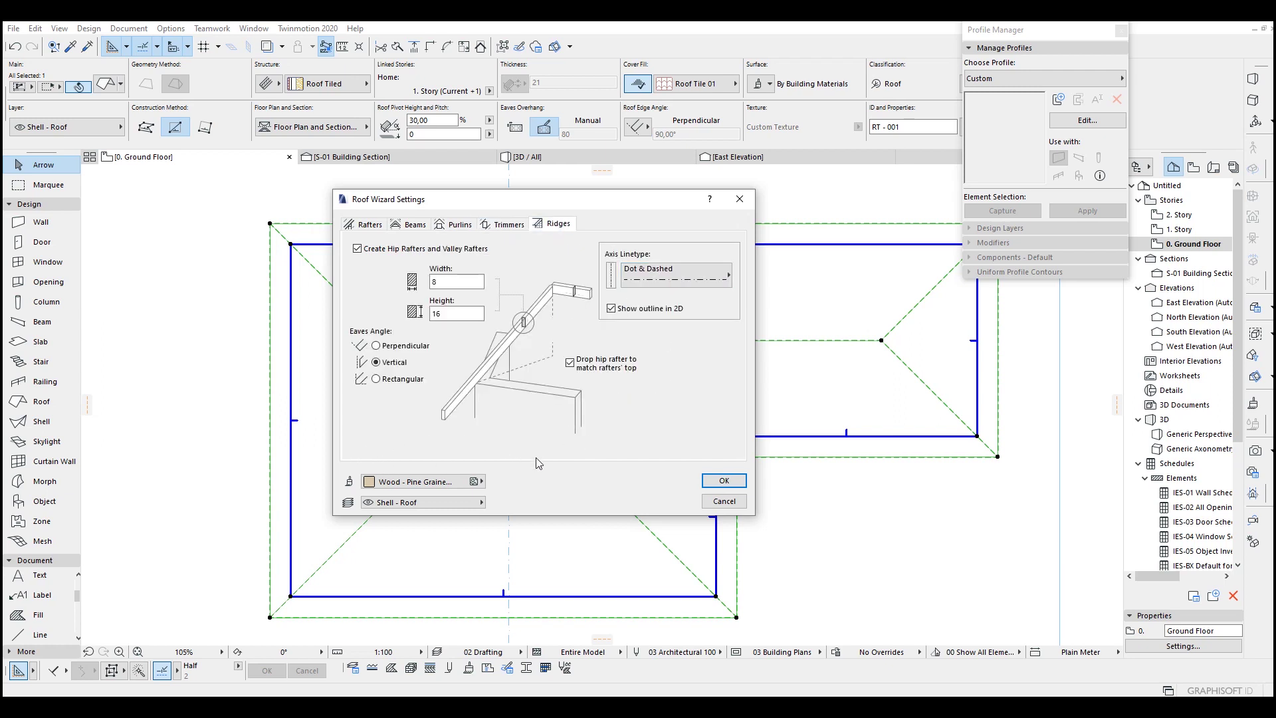
click(398, 482)
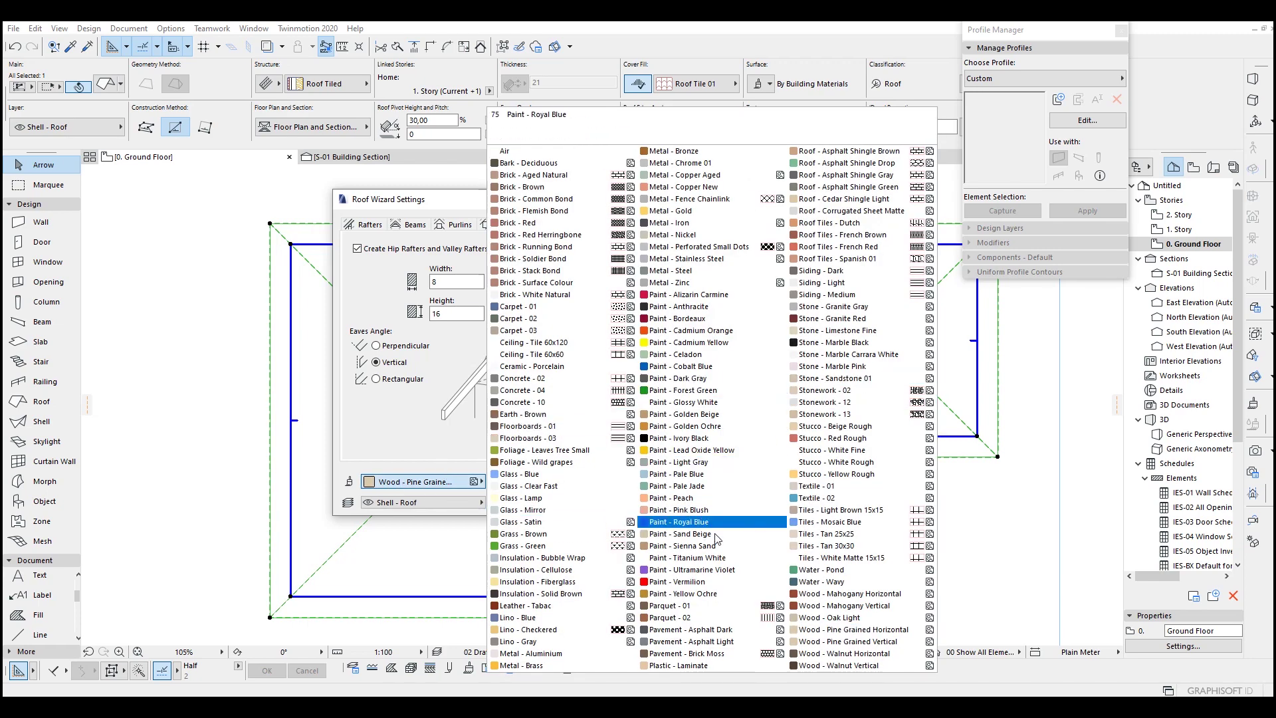
click(850, 630)
- Recheck the trimmer, purlin and rafter settings, and generate the roof framing with the Roof Wizard
click(517, 226)
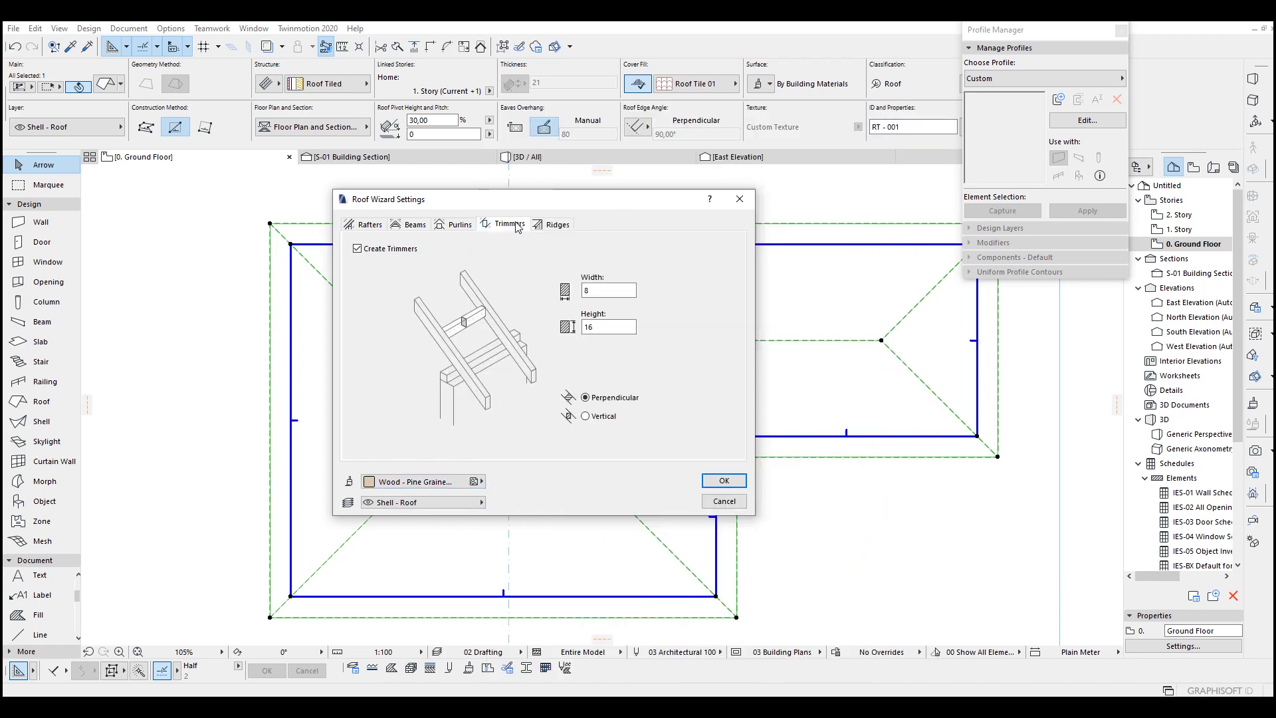
click(457, 225)
click(375, 226)
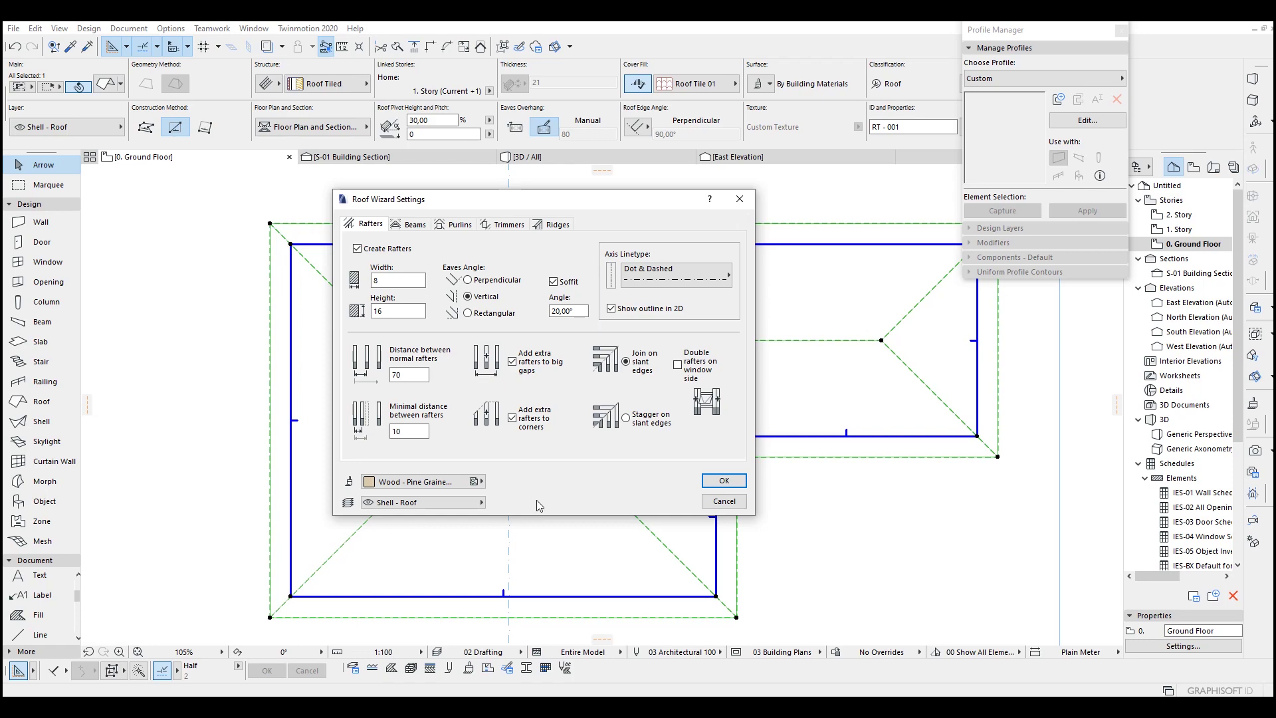
click(735, 485)
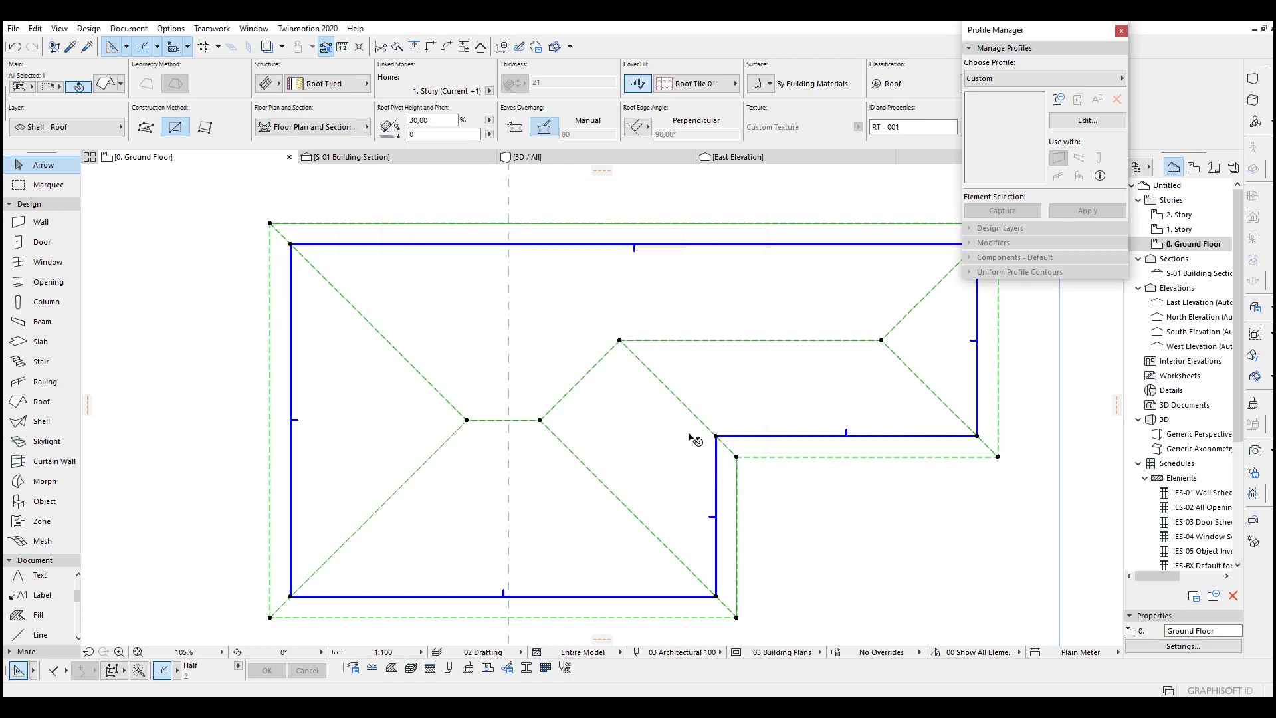
- Open the 3D view and inspect the generated rafters and purlins on the tiled roof's underside
middle_drag(689, 436, 625, 423)
key(Escape)
key(F3)
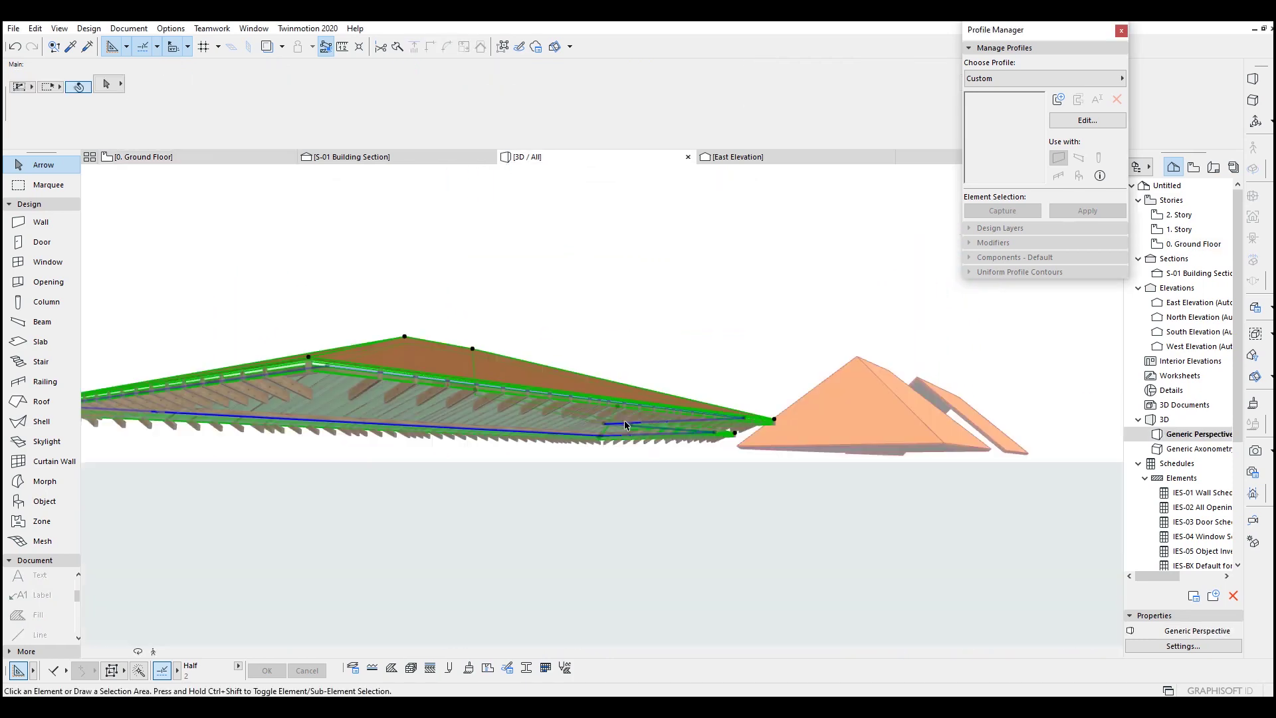
middle_drag(337, 394, 325, 352)
scroll(464, 384, up, 8)
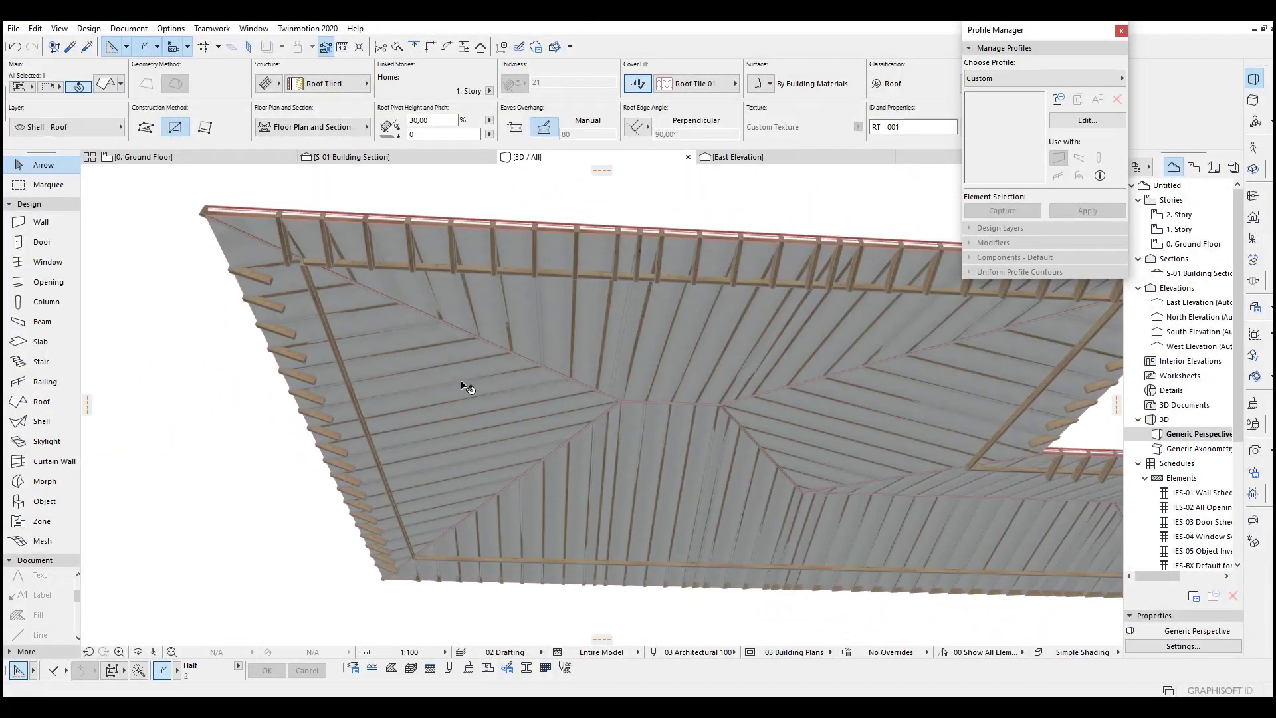
scroll(604, 372, up, 2)
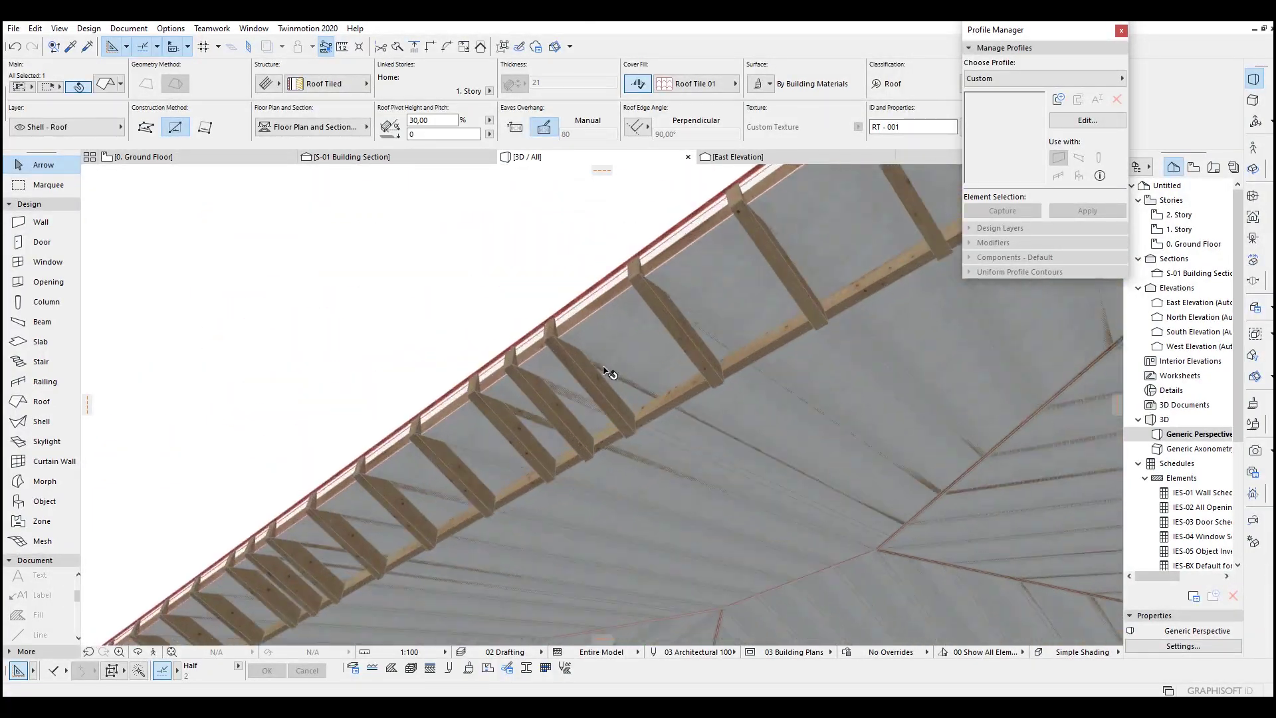
shift+middle_drag(607, 371, 430, 367)
- Explore the framing in fly mode, examining the rafter ends, eaves purlins and hip lines beneath the roof
click(153, 651)
key(Up)
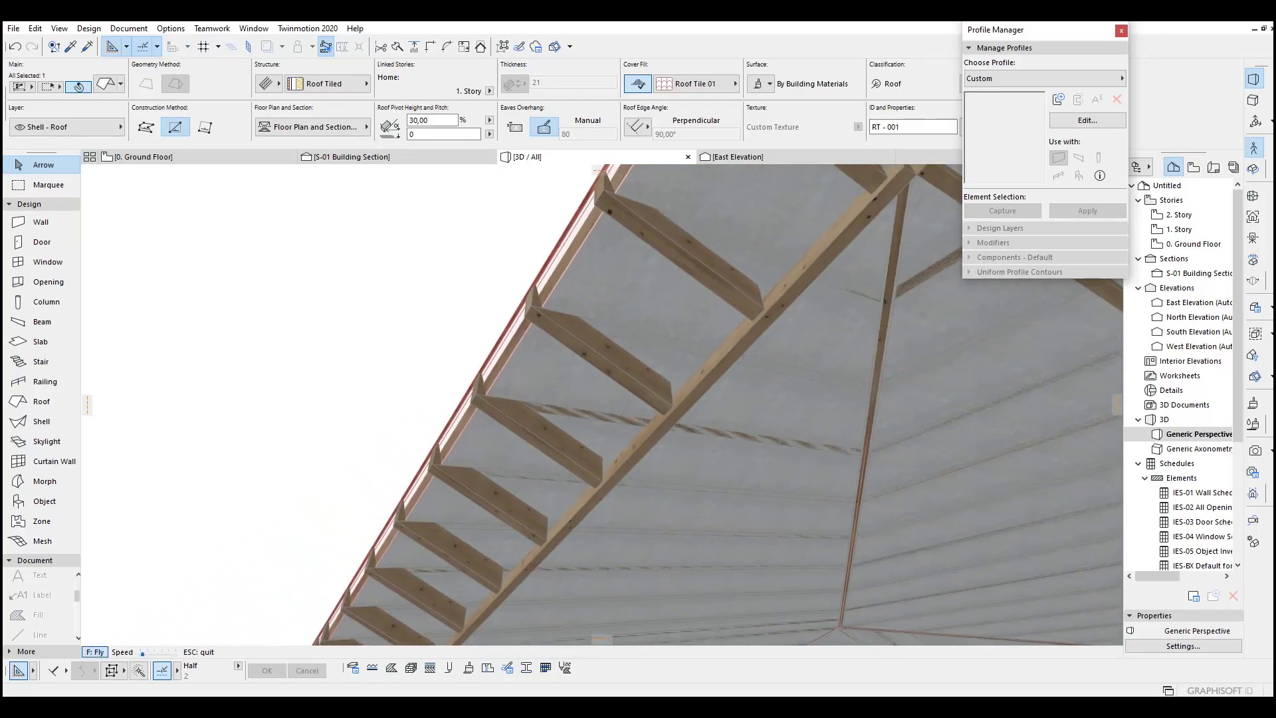
key(Up)
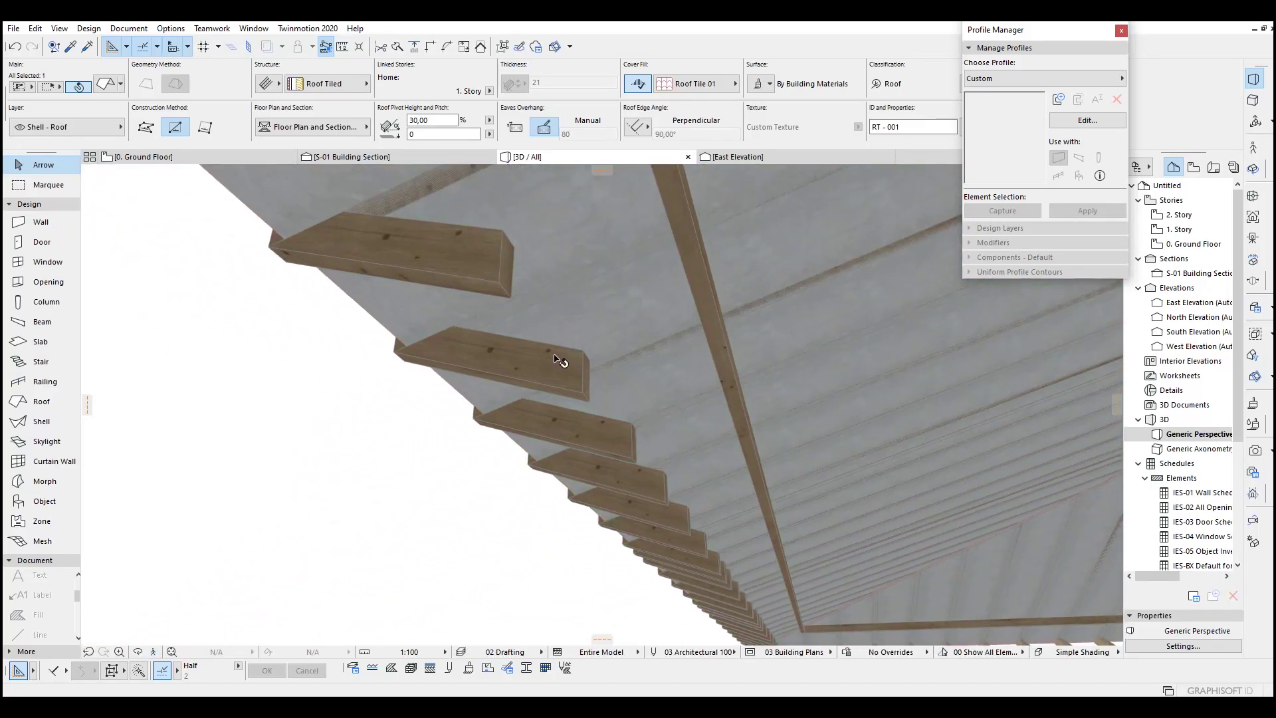
key(Escape)
key(Escape)
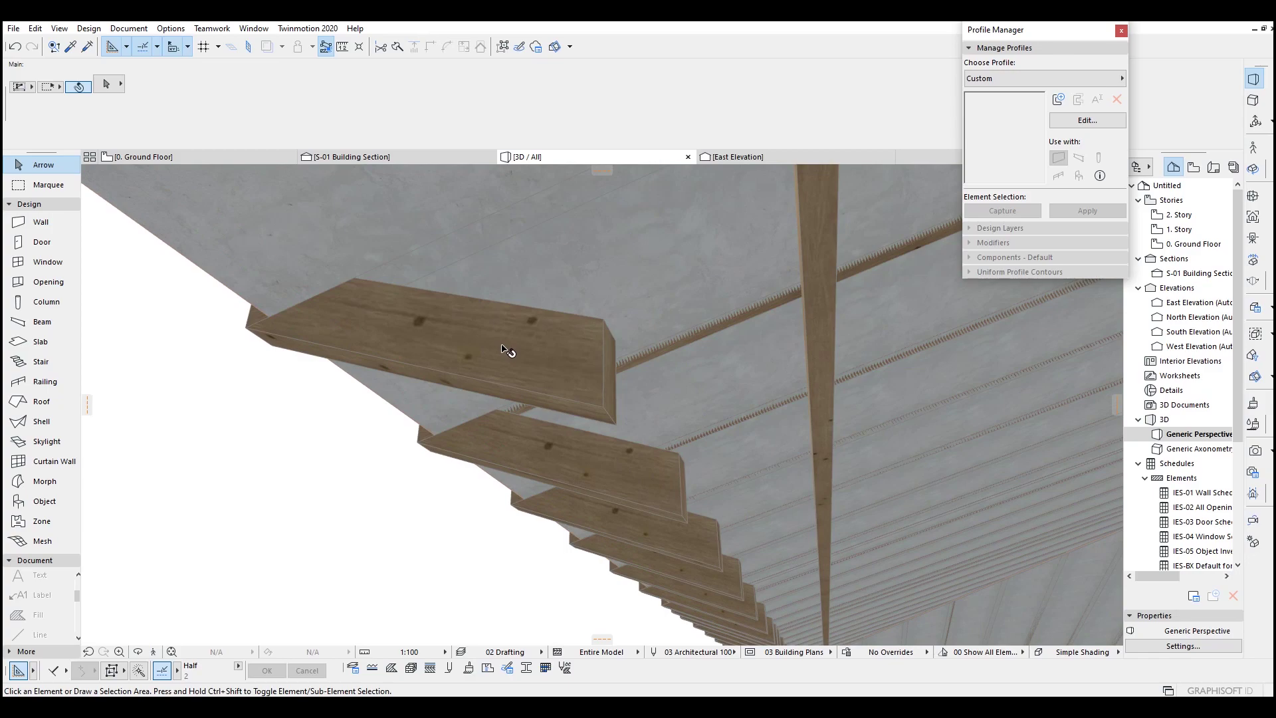
key(shift+F3)
key(Down)
key(Up)
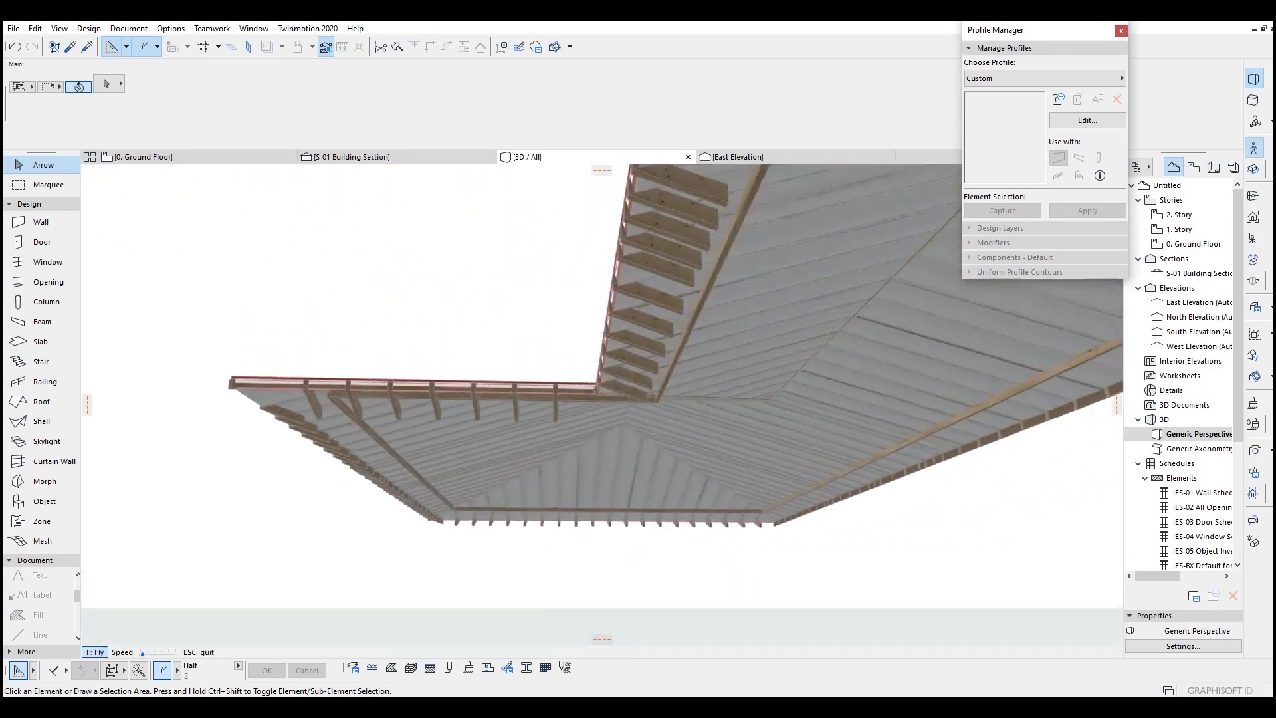
key(Up)
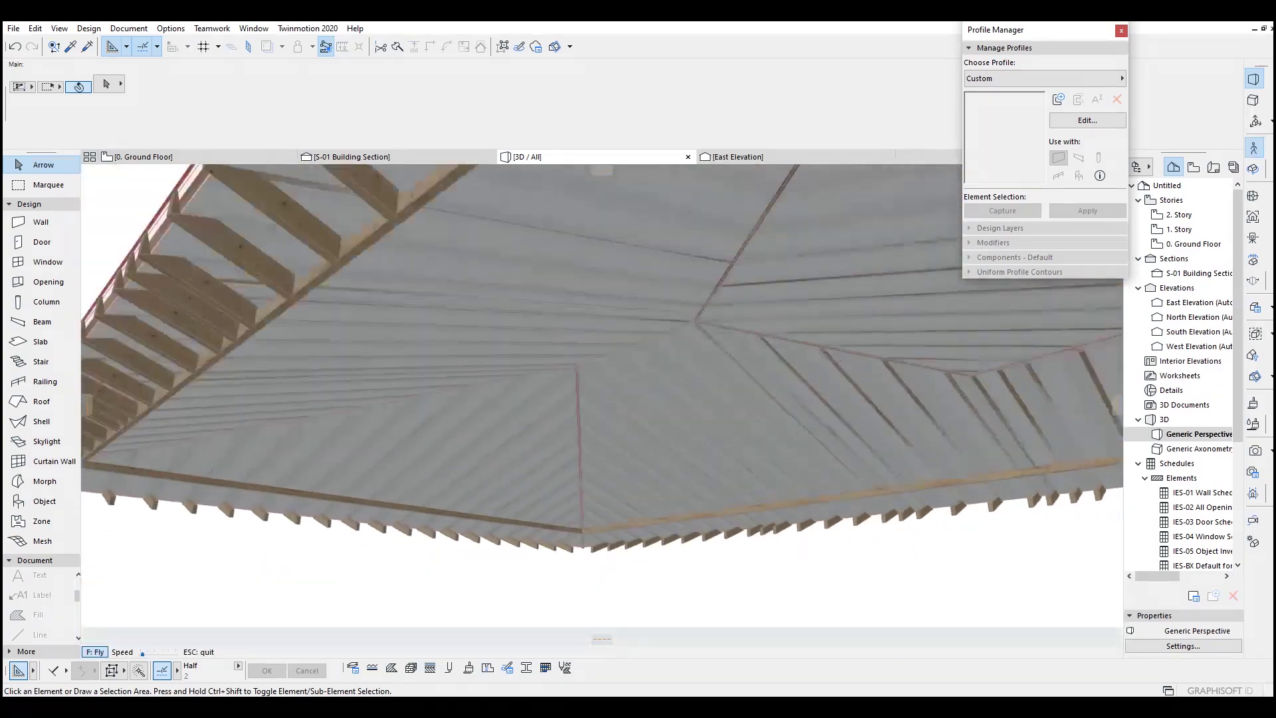
key(Down)
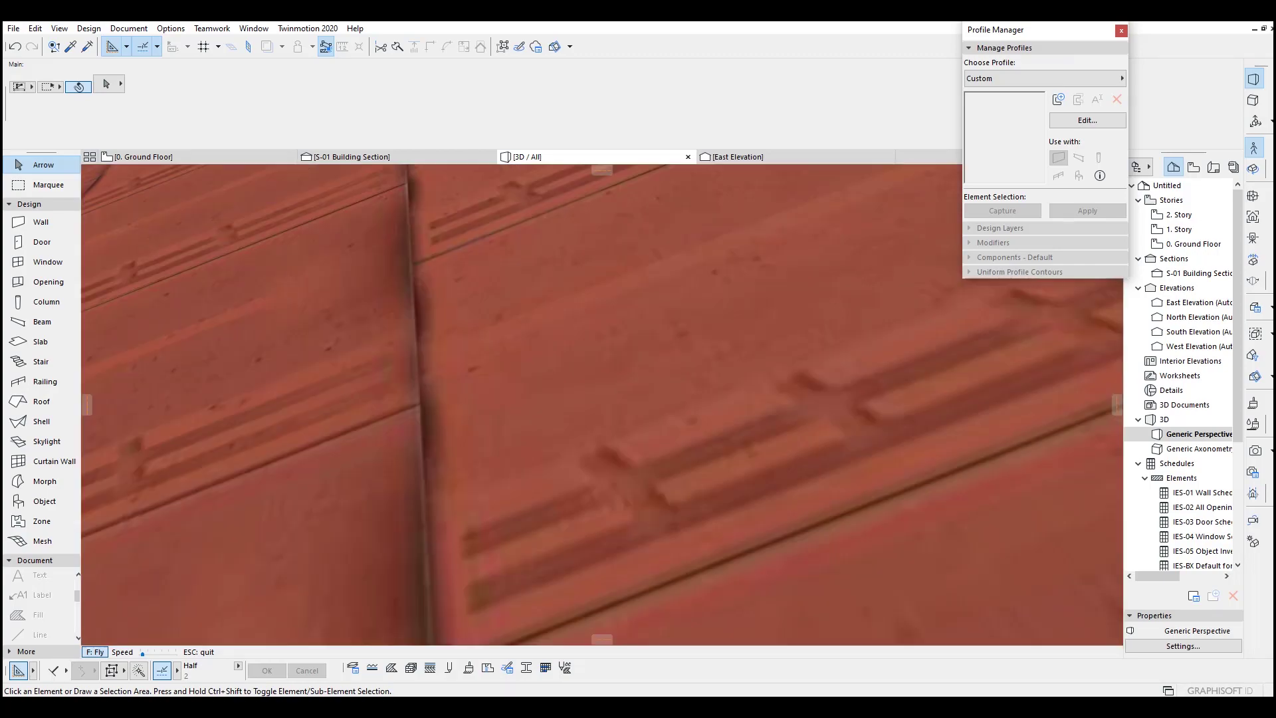
key(Escape)
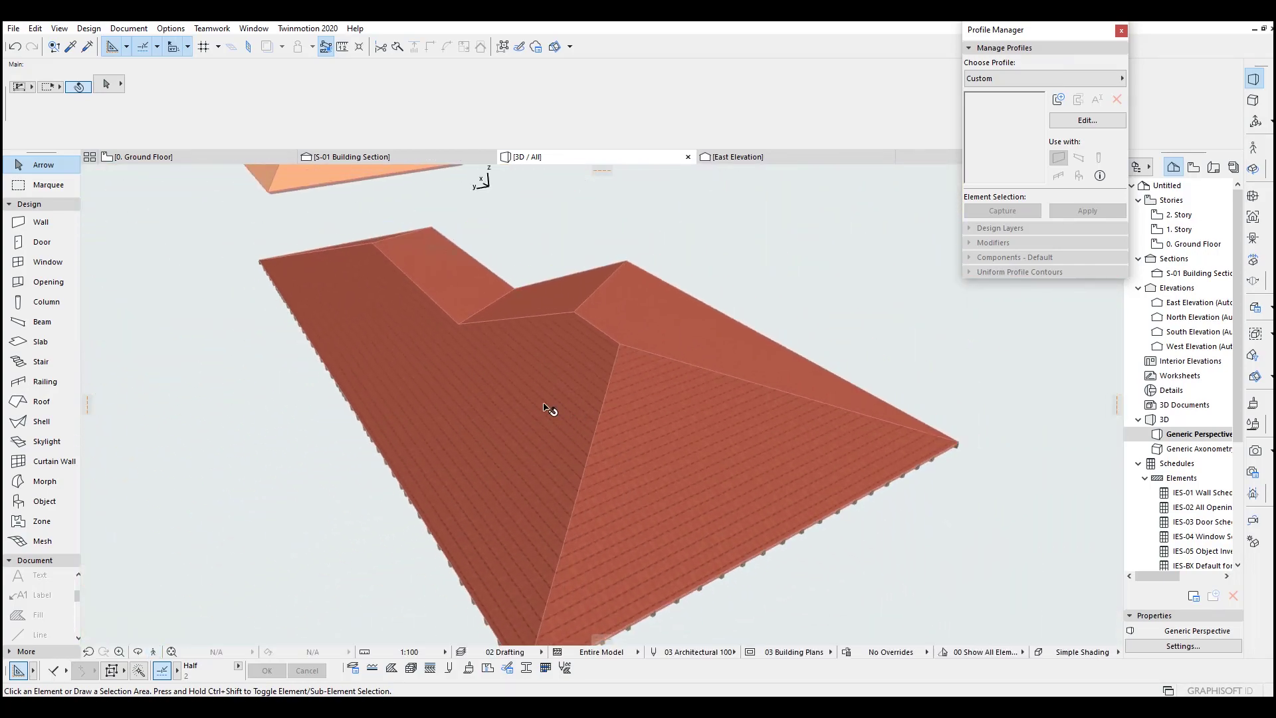
- Examine the rafter tails and hip rafter at the eaves corner in 3D, and select the tiled roof
shift+middle_drag(510, 404, 577, 435)
click(427, 293)
scroll(578, 436, down, 4)
shift+middle_drag(922, 619, 928, 580)
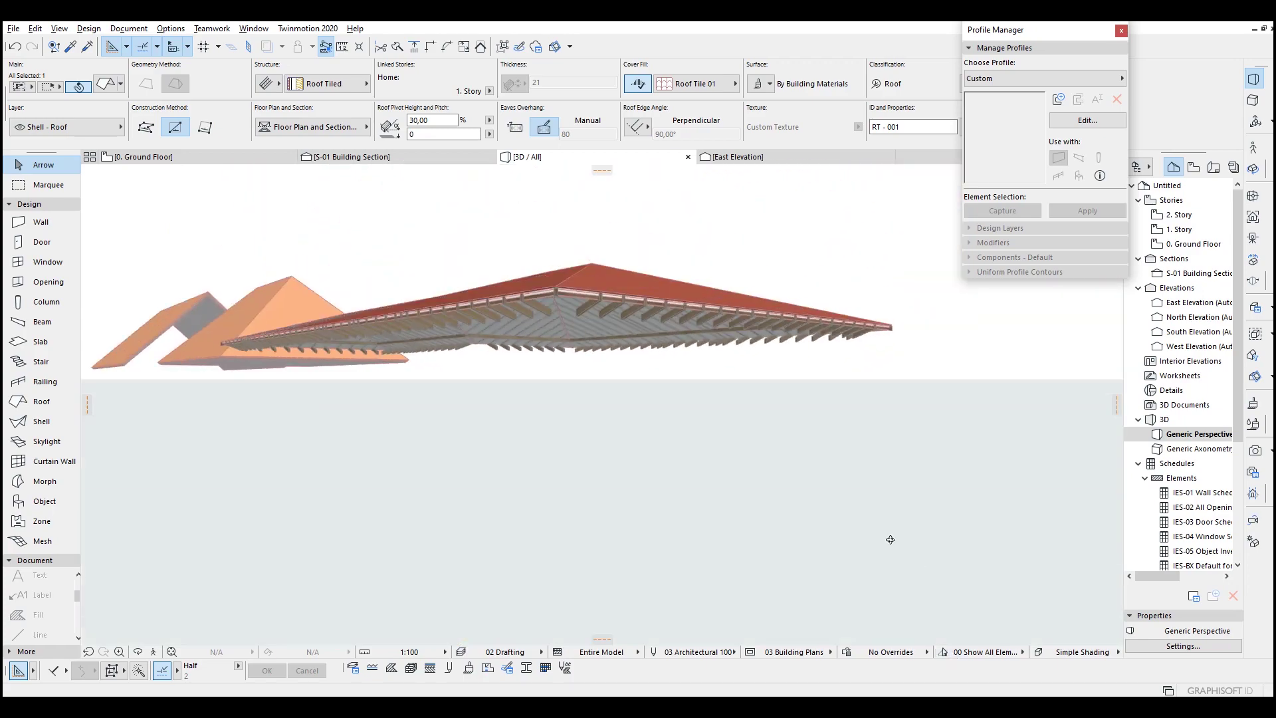
scroll(536, 296, up, 6)
scroll(523, 281, down, 2)
shift+middle_drag(534, 291, 520, 357)
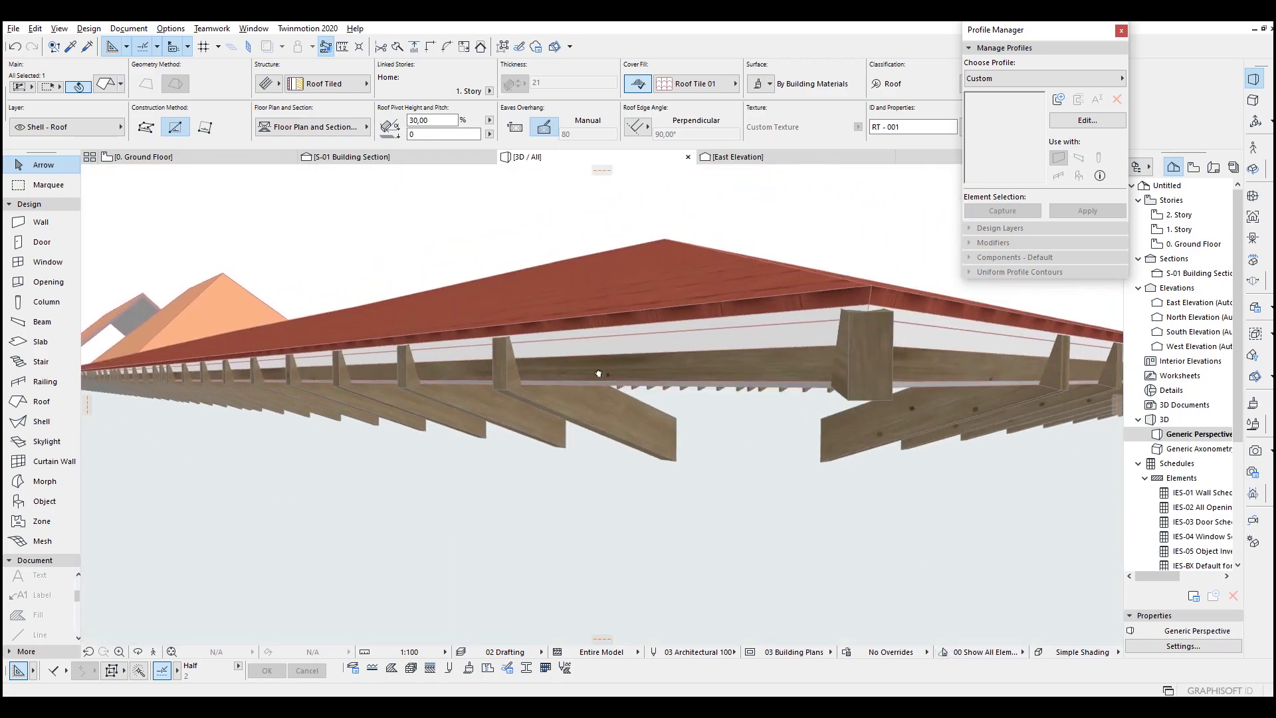
click(521, 357)
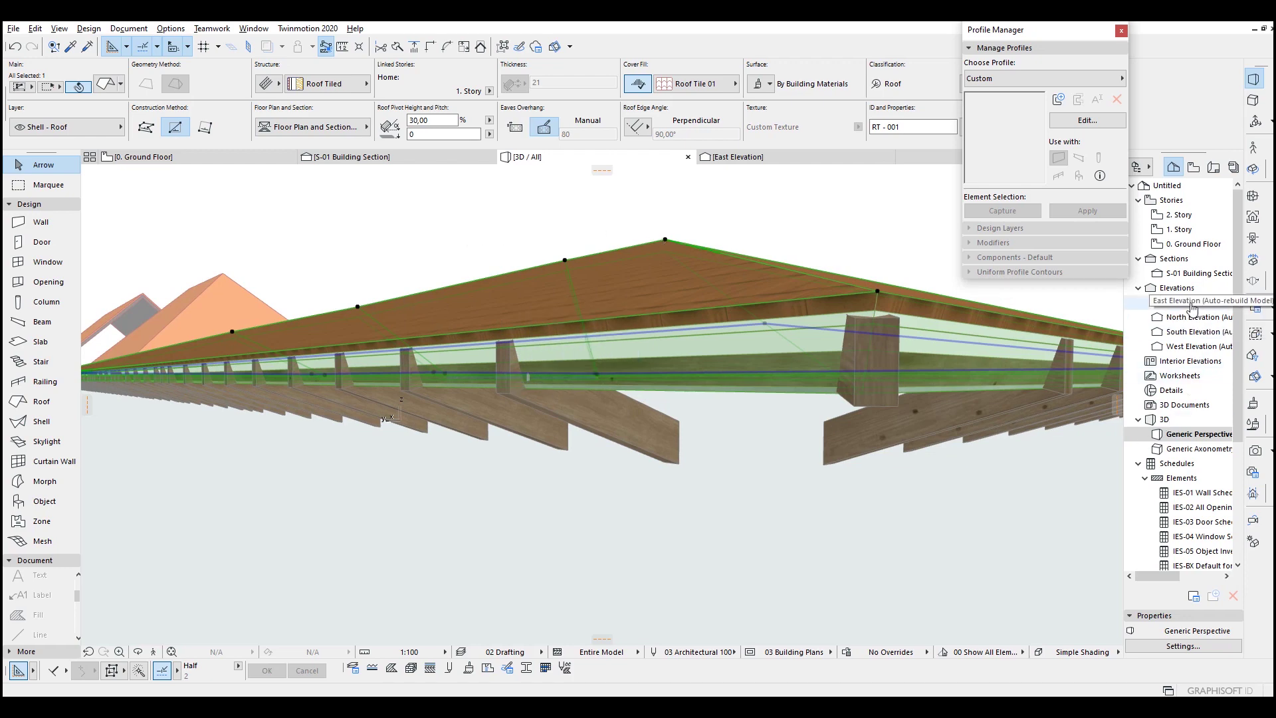
- Open the S-01 Building Section, select the tiled roof, and examine the framing where it meets the ridge
double_click(1191, 274)
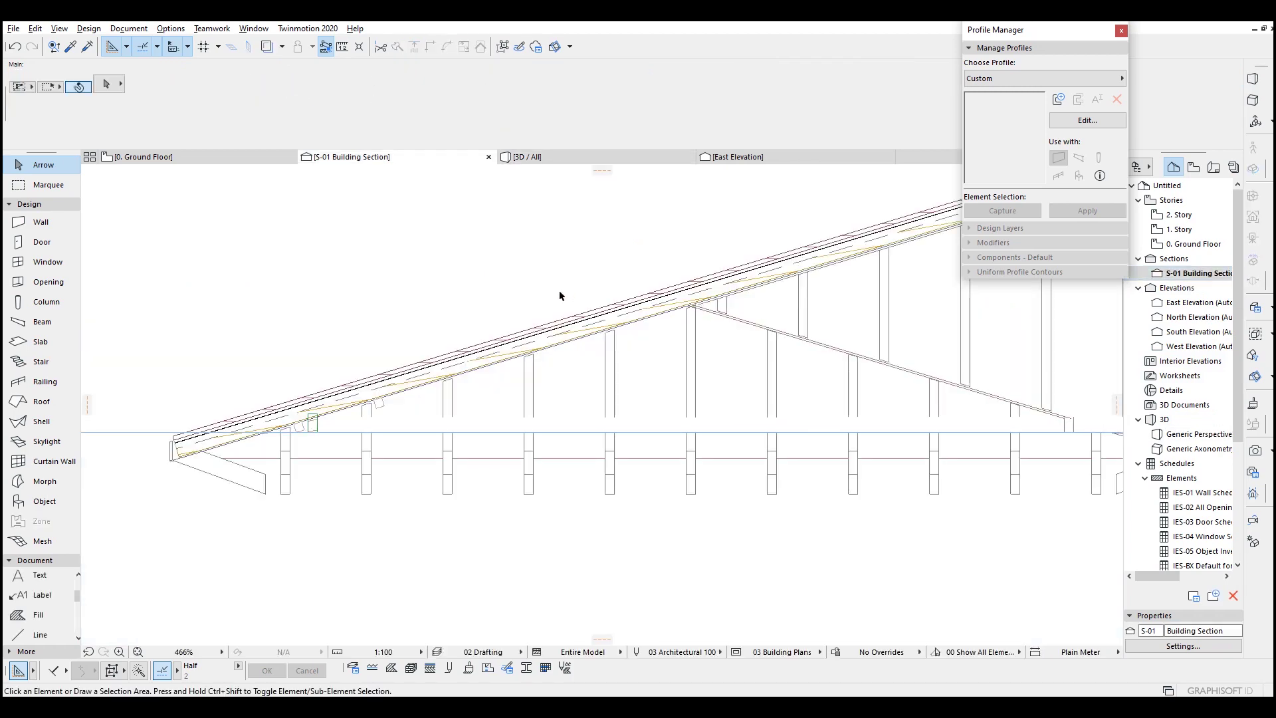
click(529, 342)
scroll(473, 239, up, 5)
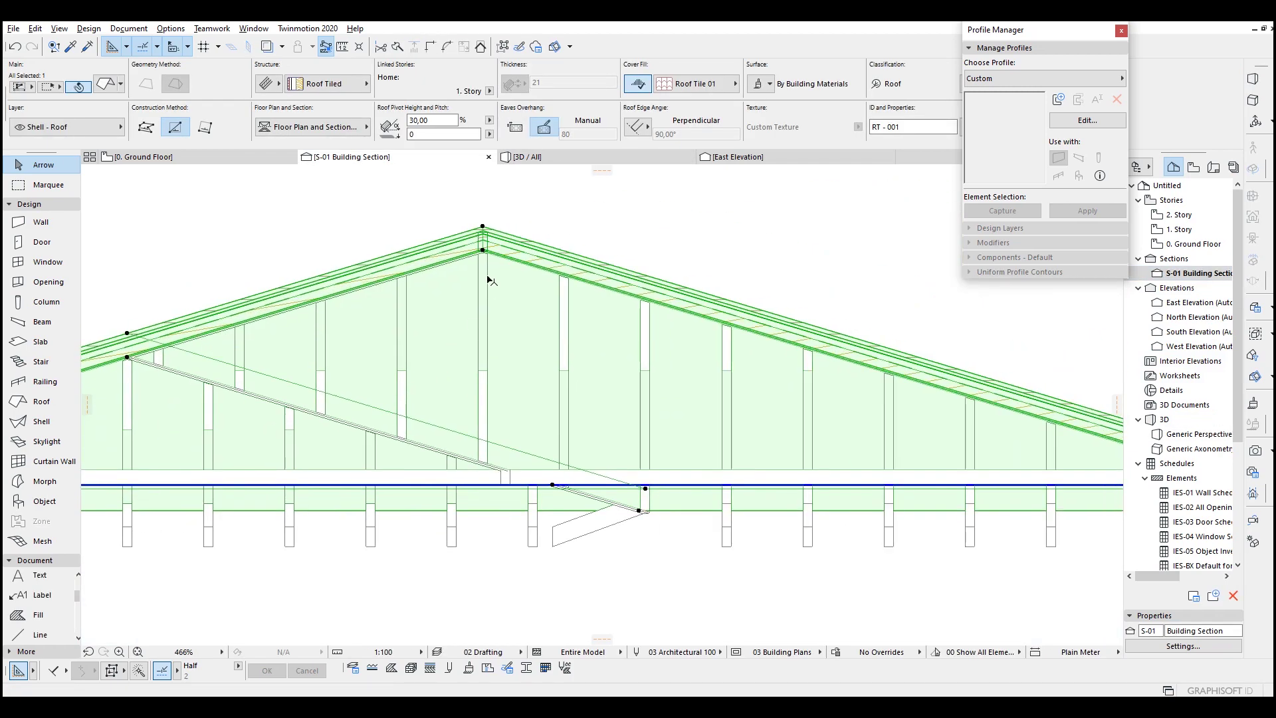
scroll(473, 239, up, 4)
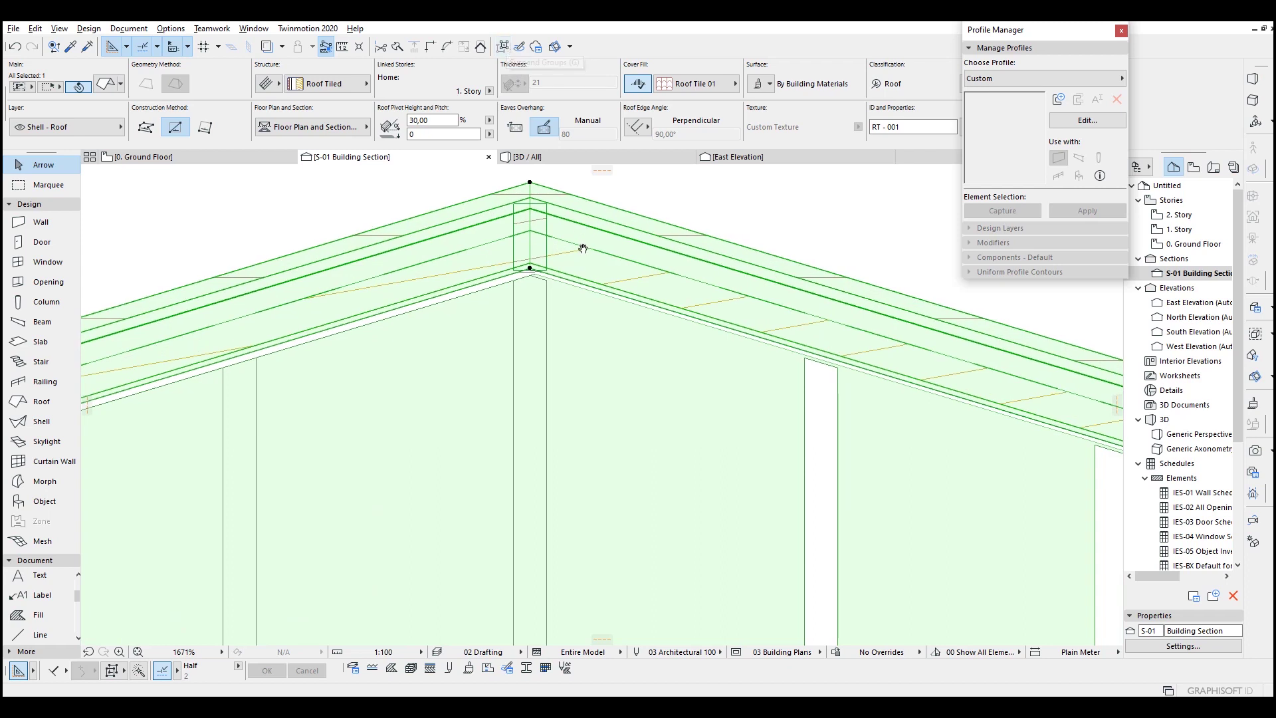
- Examine the ridge, eaves and rafter framing beneath the tiled roof in the building section
middle_drag(581, 248, 588, 296)
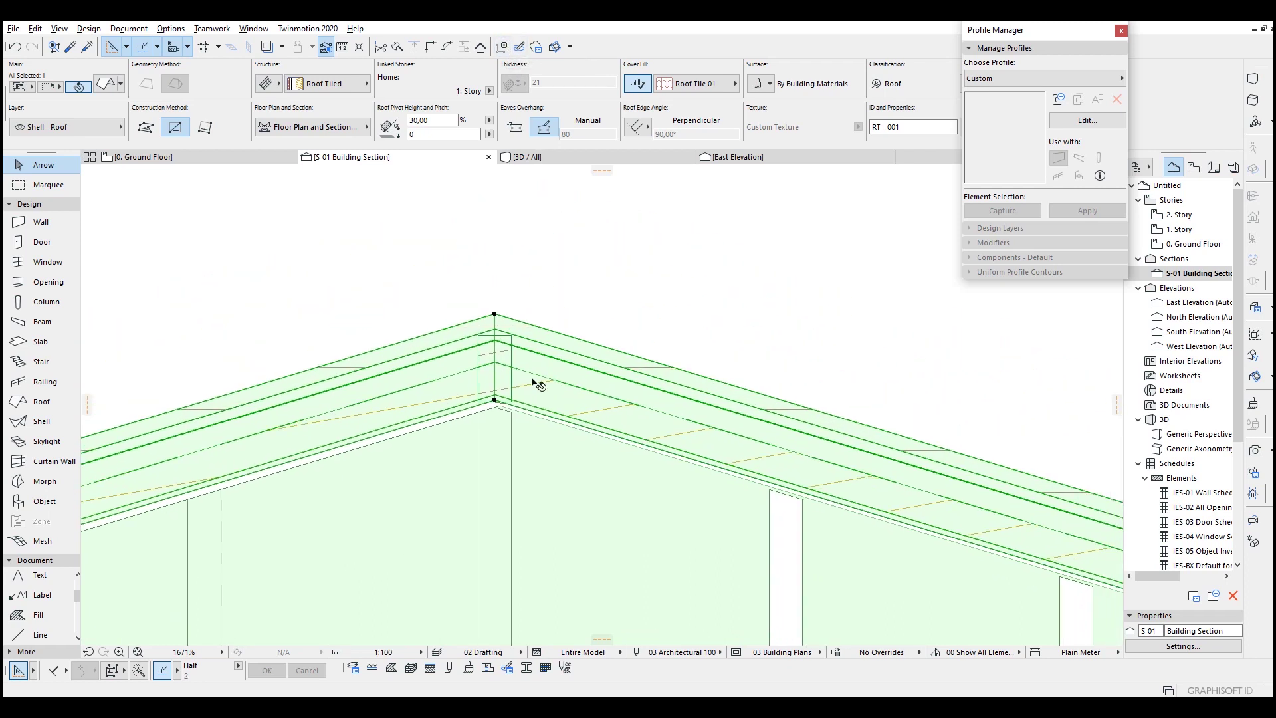
click(495, 399)
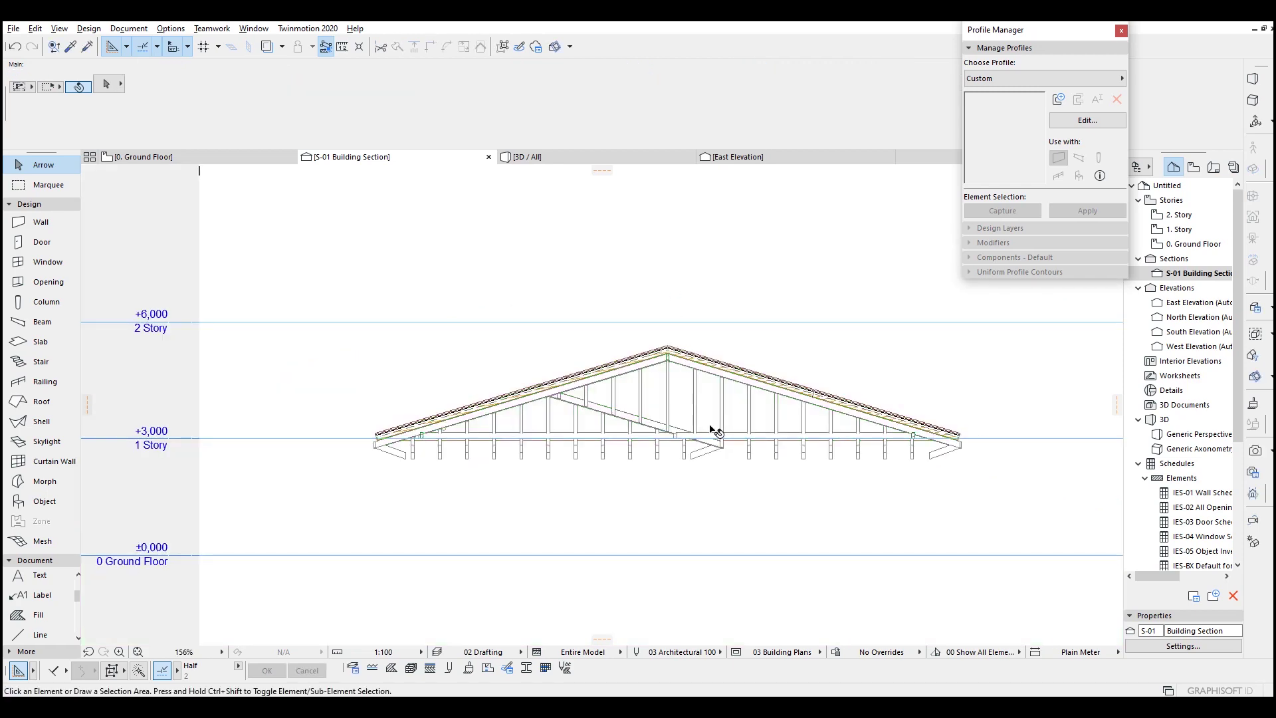
scroll(714, 431, up, 10)
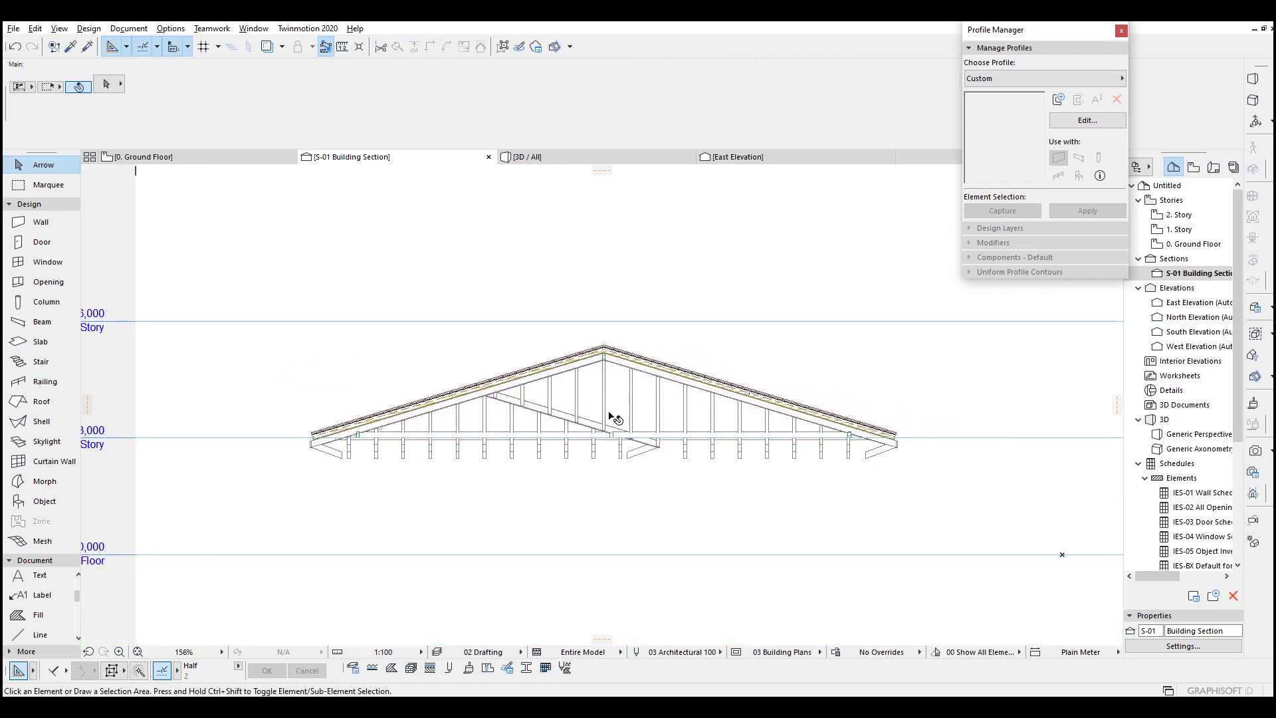
click(330, 471)
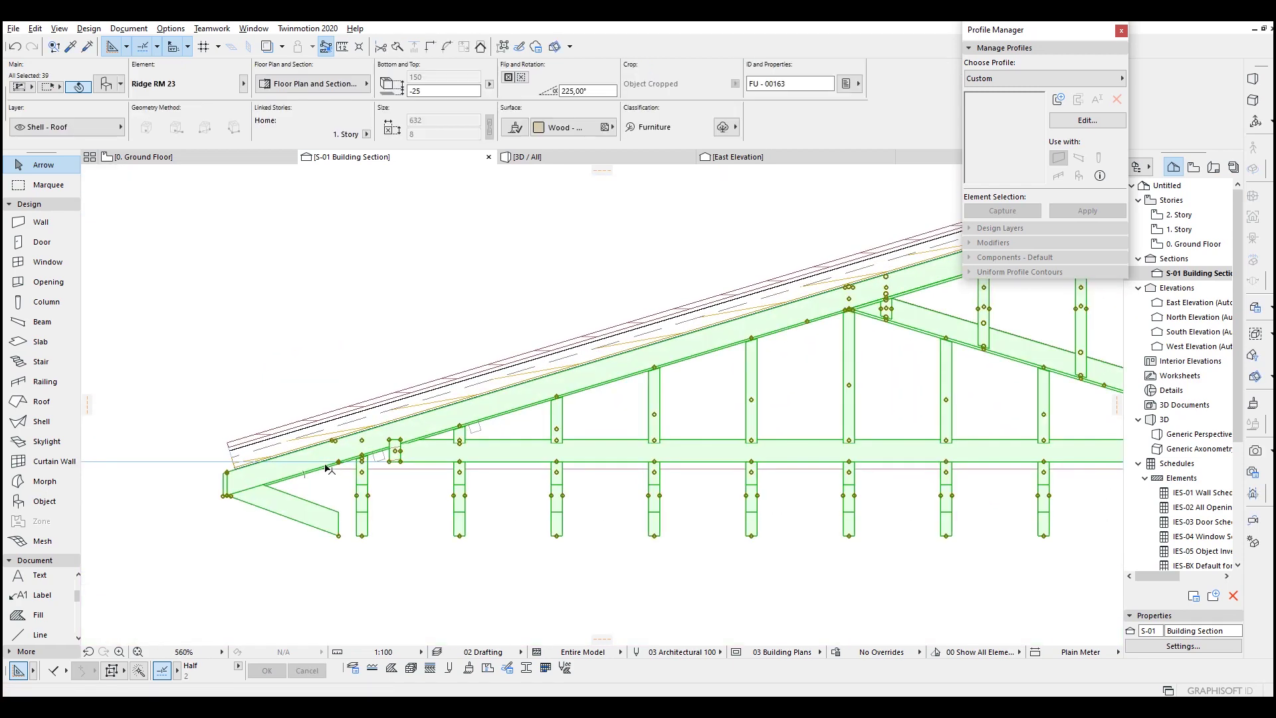
key(Escape)
scroll(362, 441, up, 2)
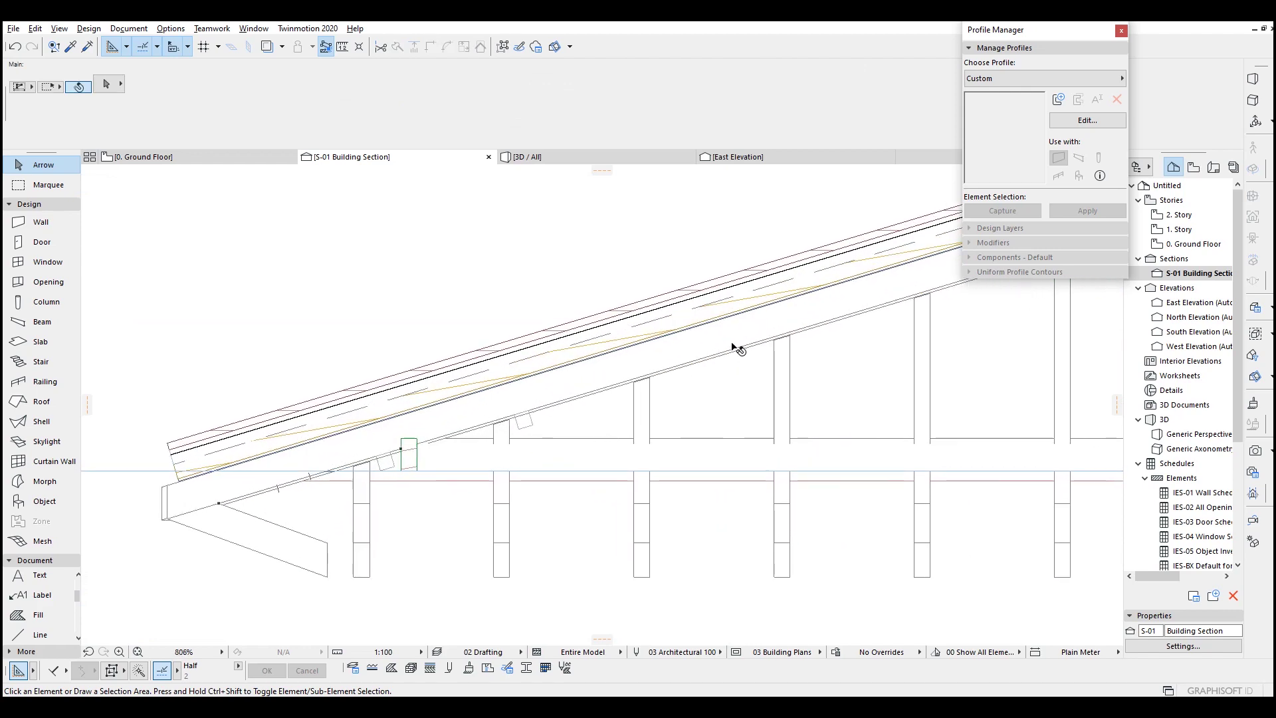
middle_drag(735, 348, 228, 533)
scroll(681, 358, up, 4)
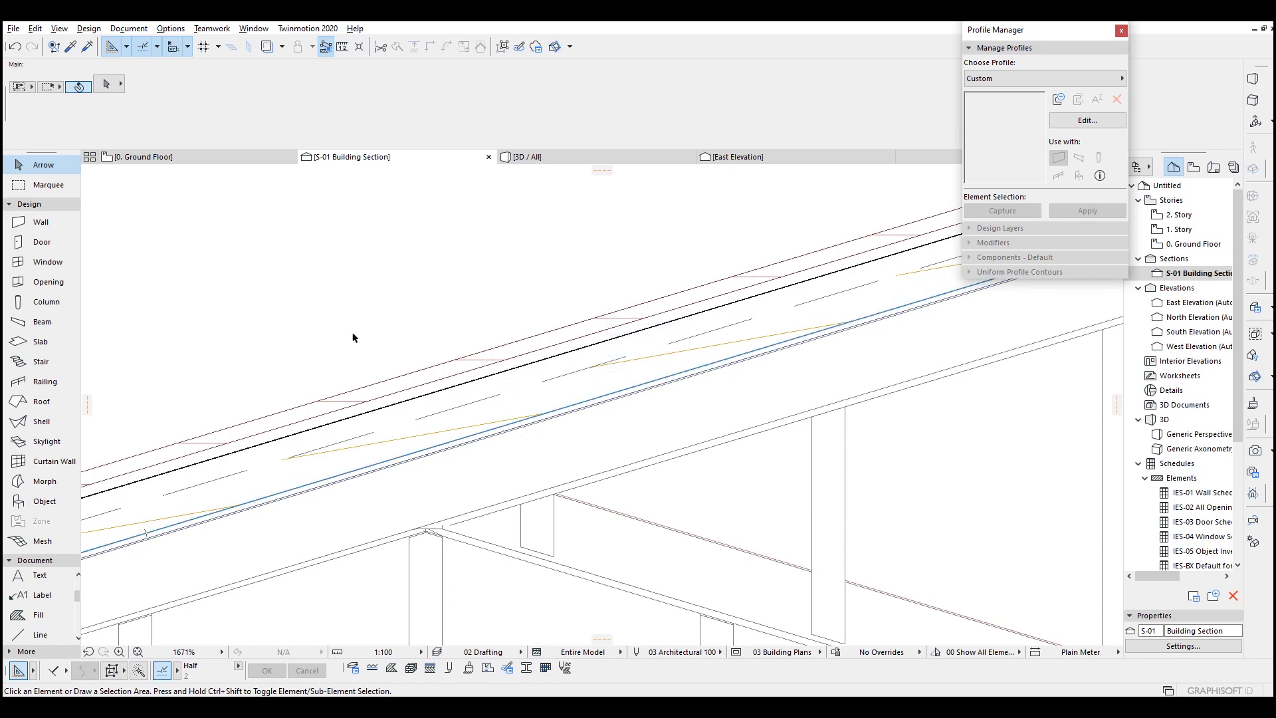
middle_drag(593, 340, 376, 445)
- Return to the 3D view and set the pitch of the orange rectangular hip roof to 30%
key(F3)
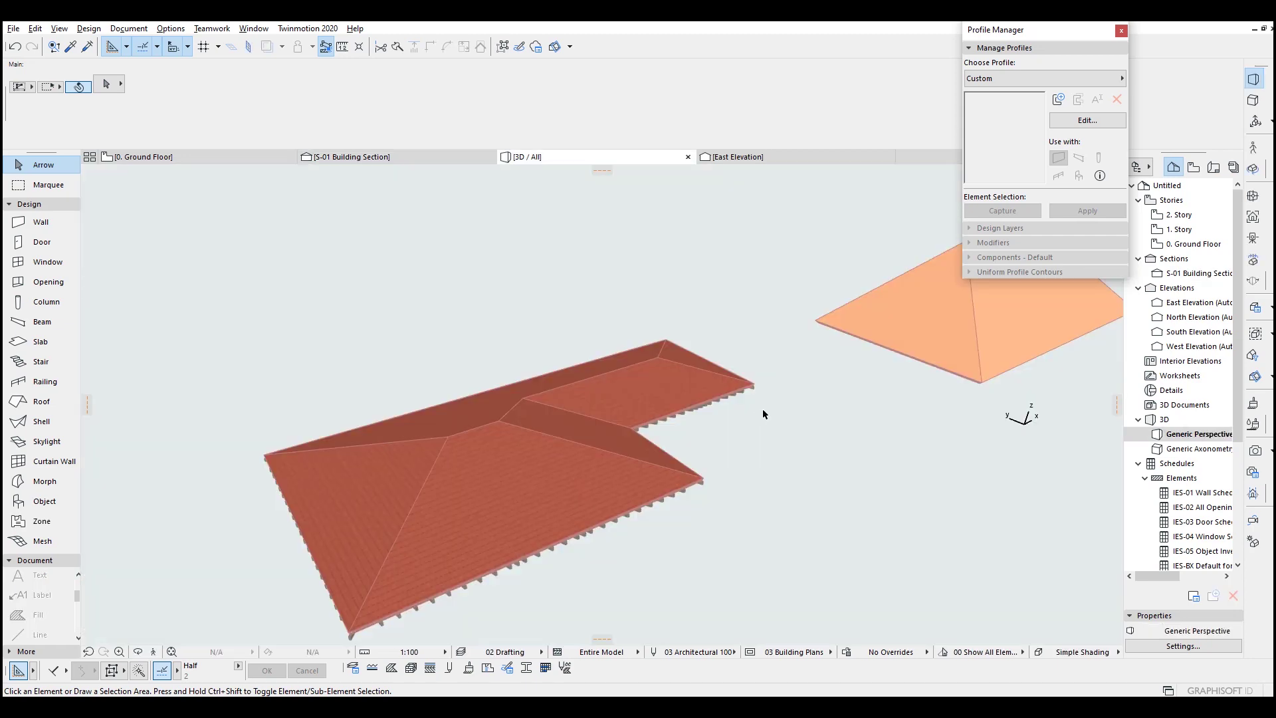
middle_drag(818, 359, 622, 377)
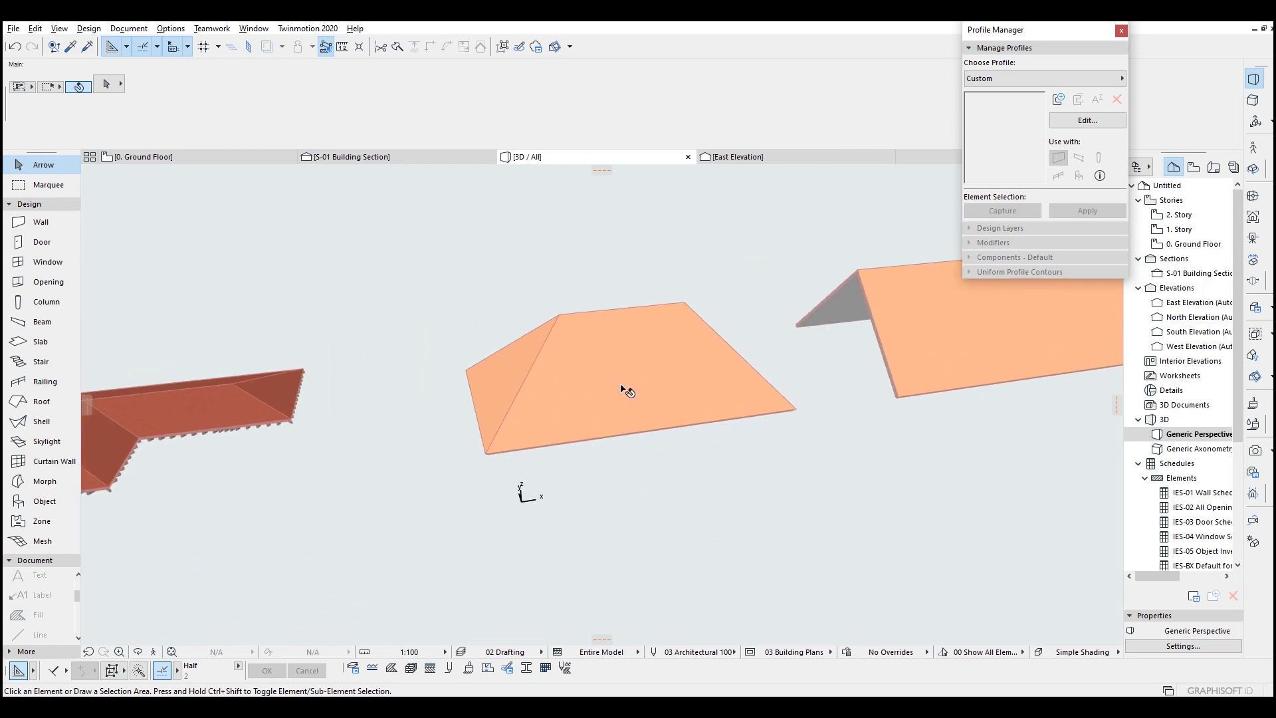
scroll(621, 377, up, 2)
click(600, 325)
scroll(613, 324, up, 2)
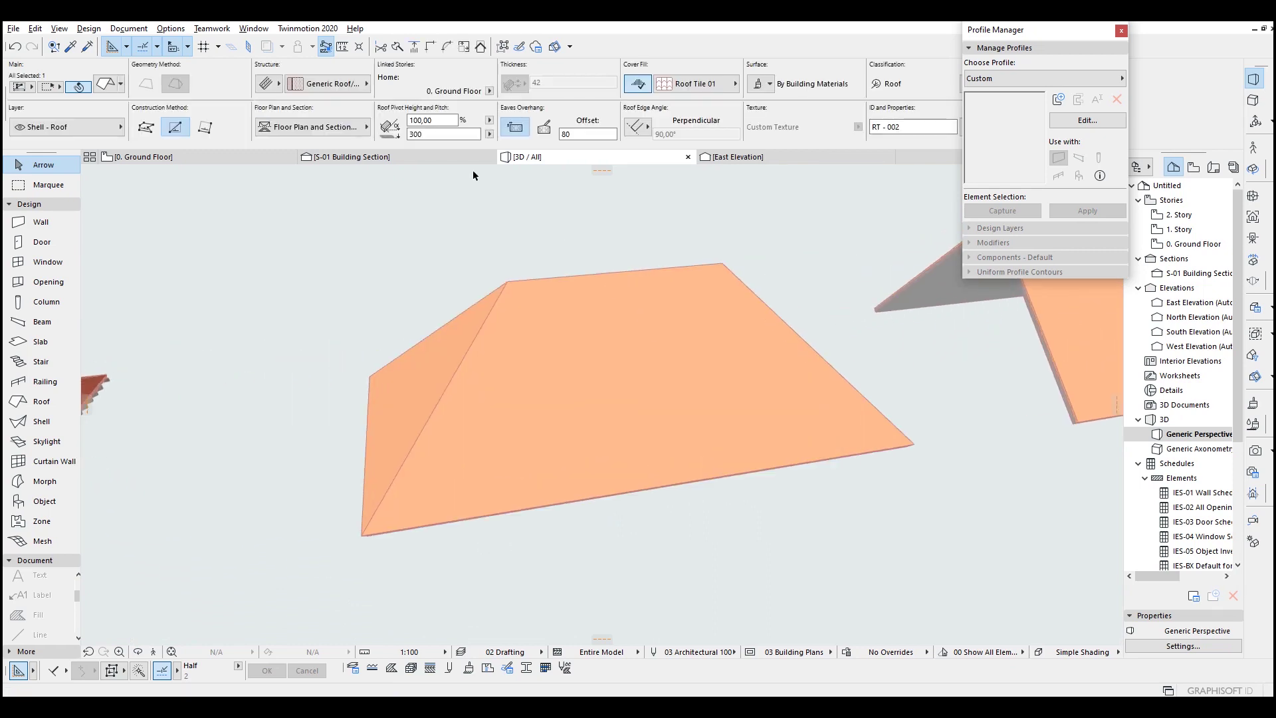
click(425, 120)
text(30)
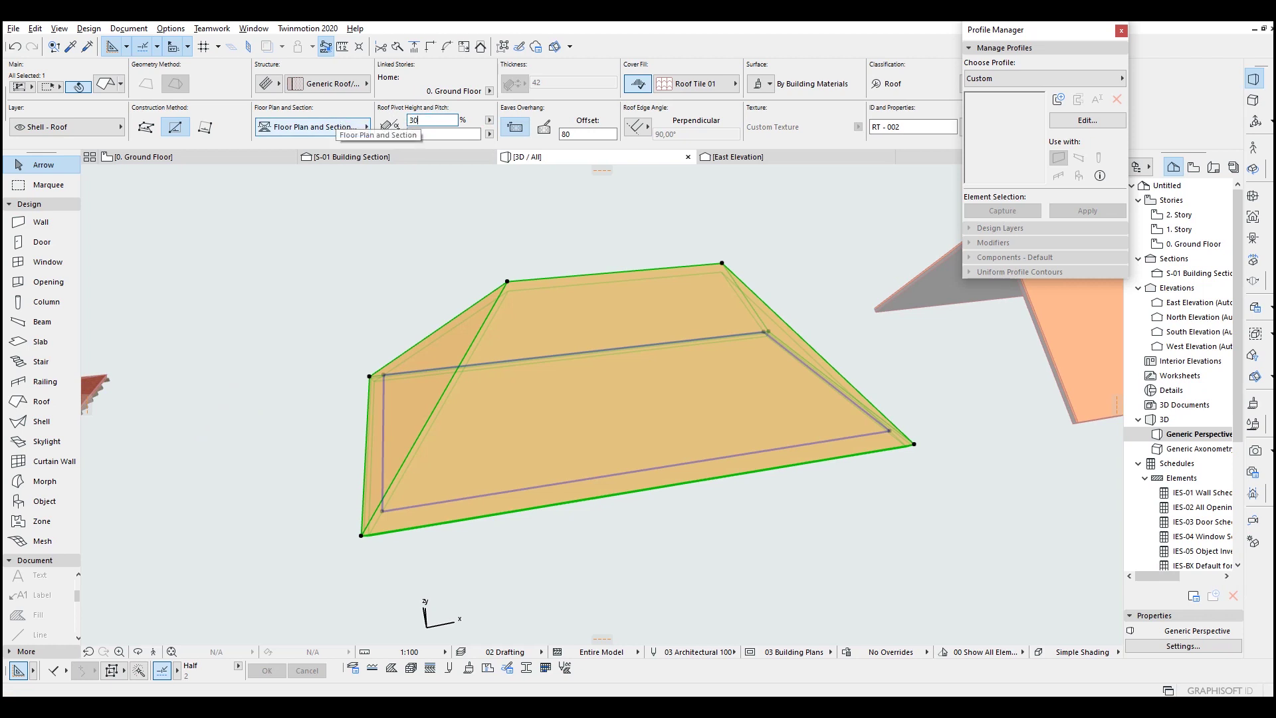
key(Return)
- Switch the hip roof's structure from a composite to the basic material Timber - Roof
scroll(465, 356, down, 2)
shift+middle_drag(441, 355, 322, 342)
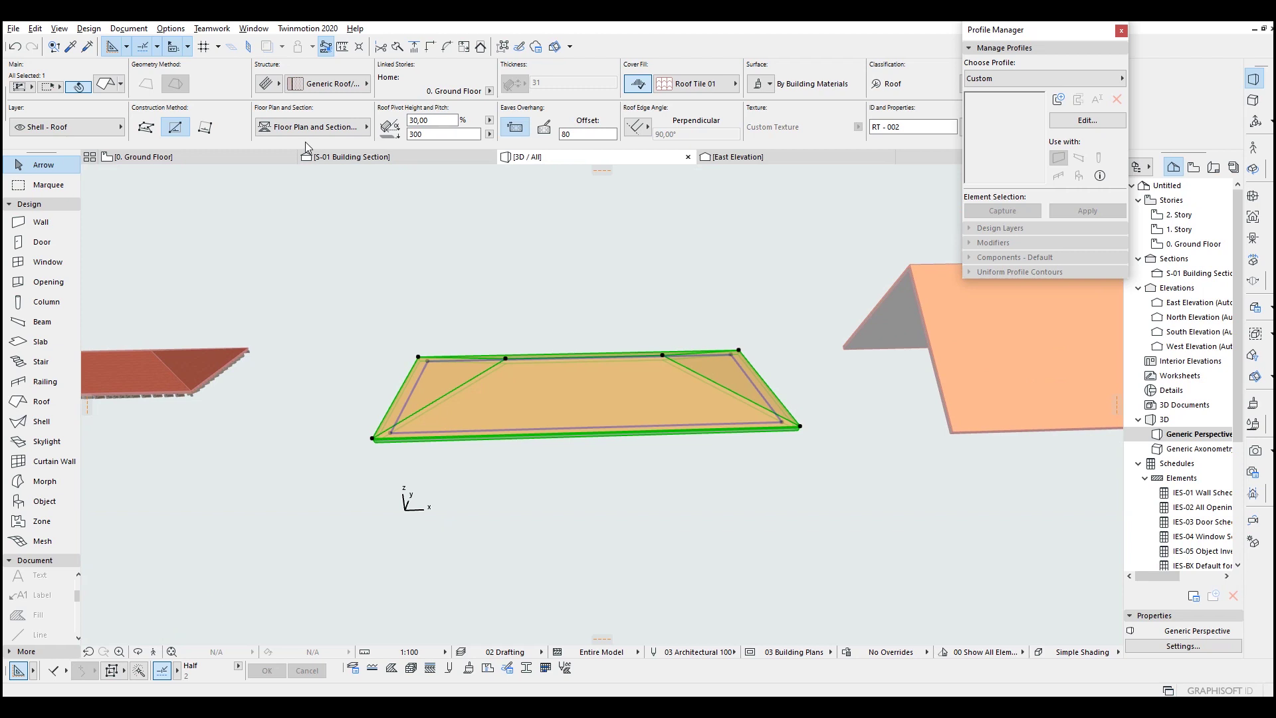
click(272, 85)
click(291, 82)
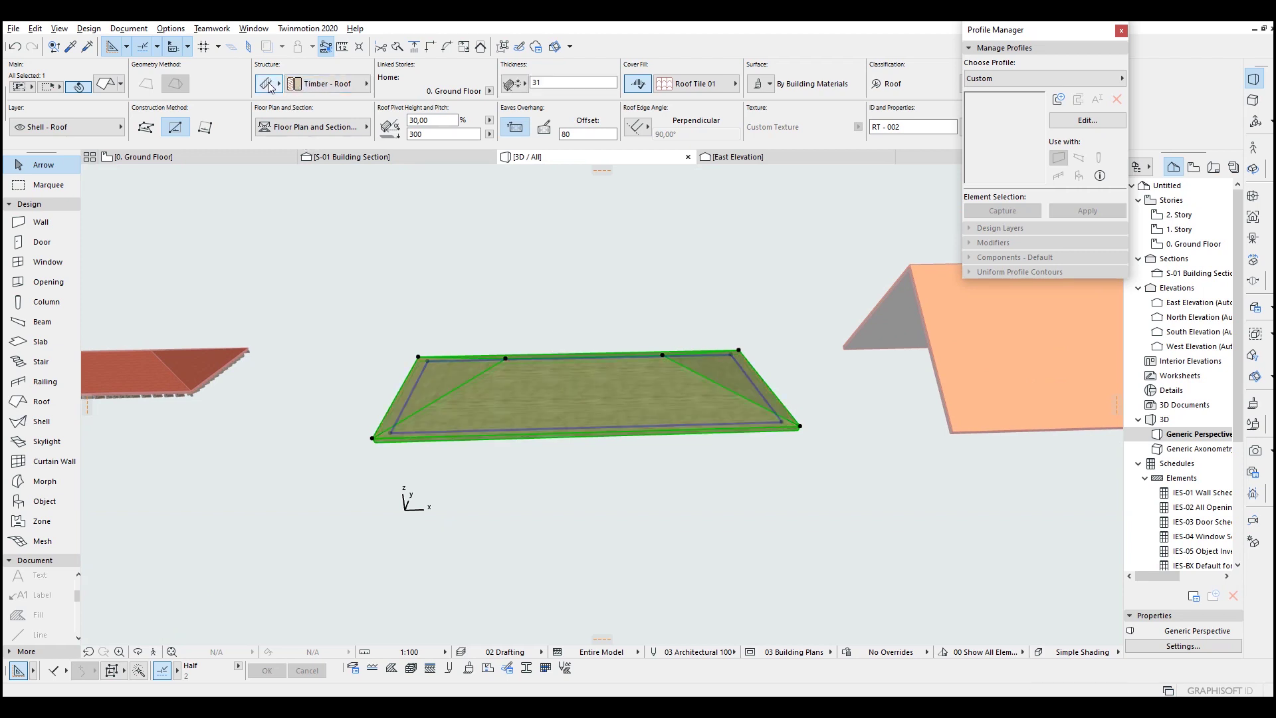
- Override the timber hip roof's top surface with Roof Tiles - French Red
scroll(532, 409, up, 3)
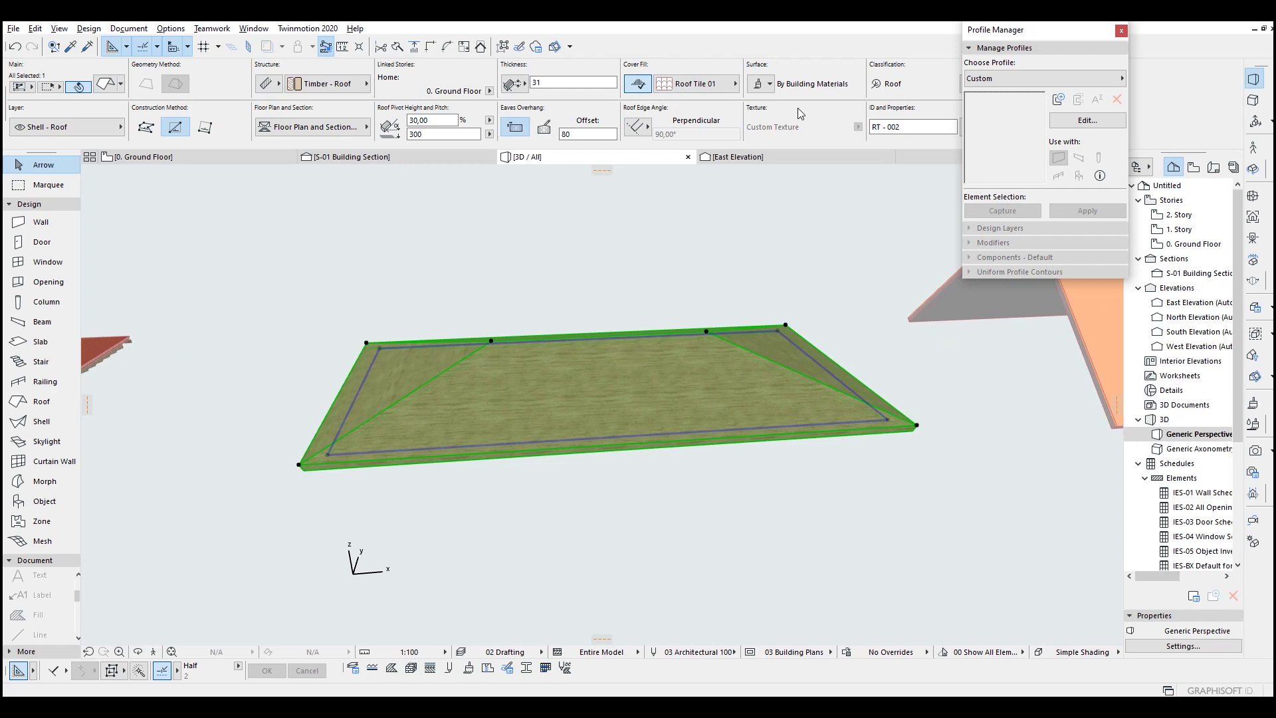
key(ctrl+t)
click(516, 402)
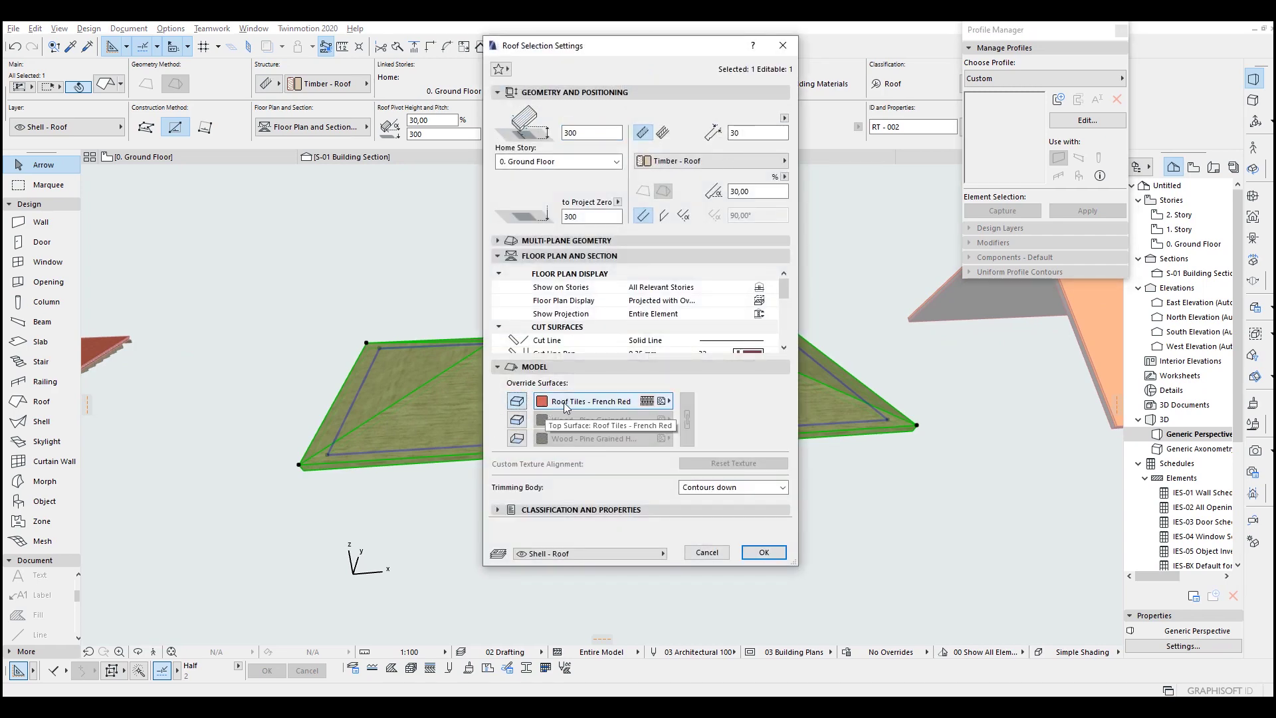
click(762, 552)
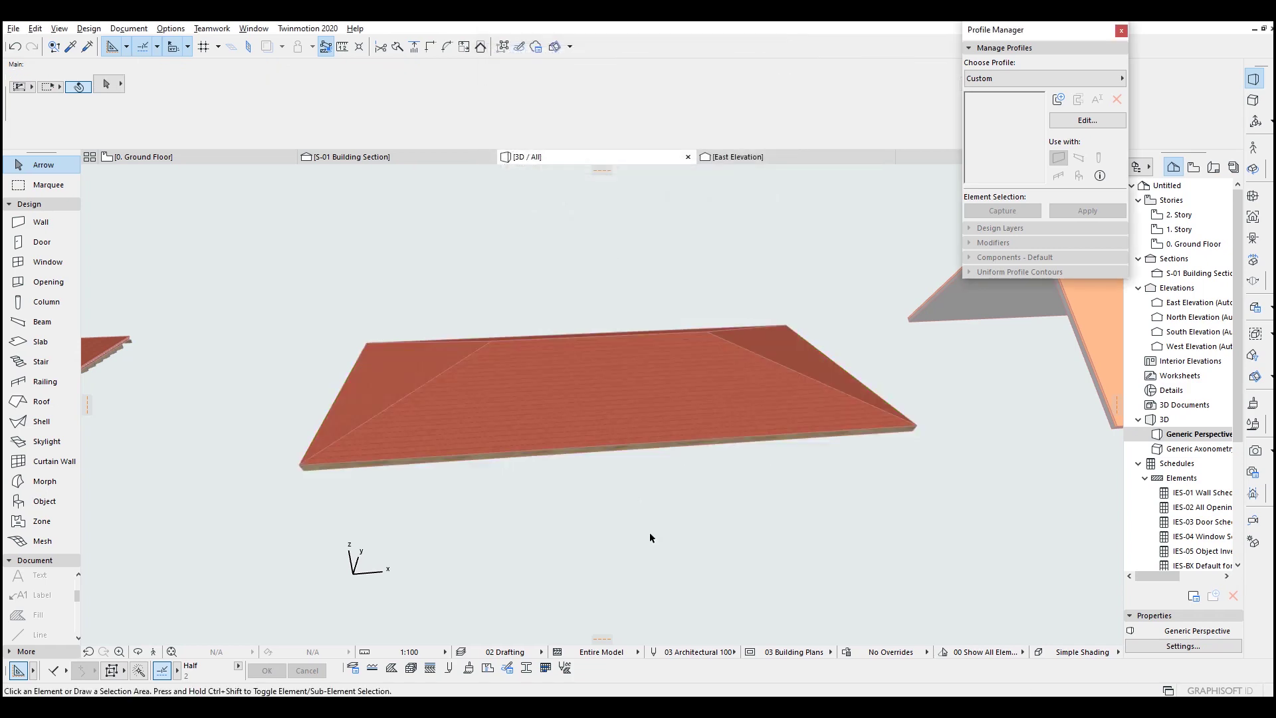
- Open the Ground Floor plan and select the rectangular hip roof between the other two roofs
shift+middle_drag(649, 535, 531, 385)
click(530, 383)
key(F2)
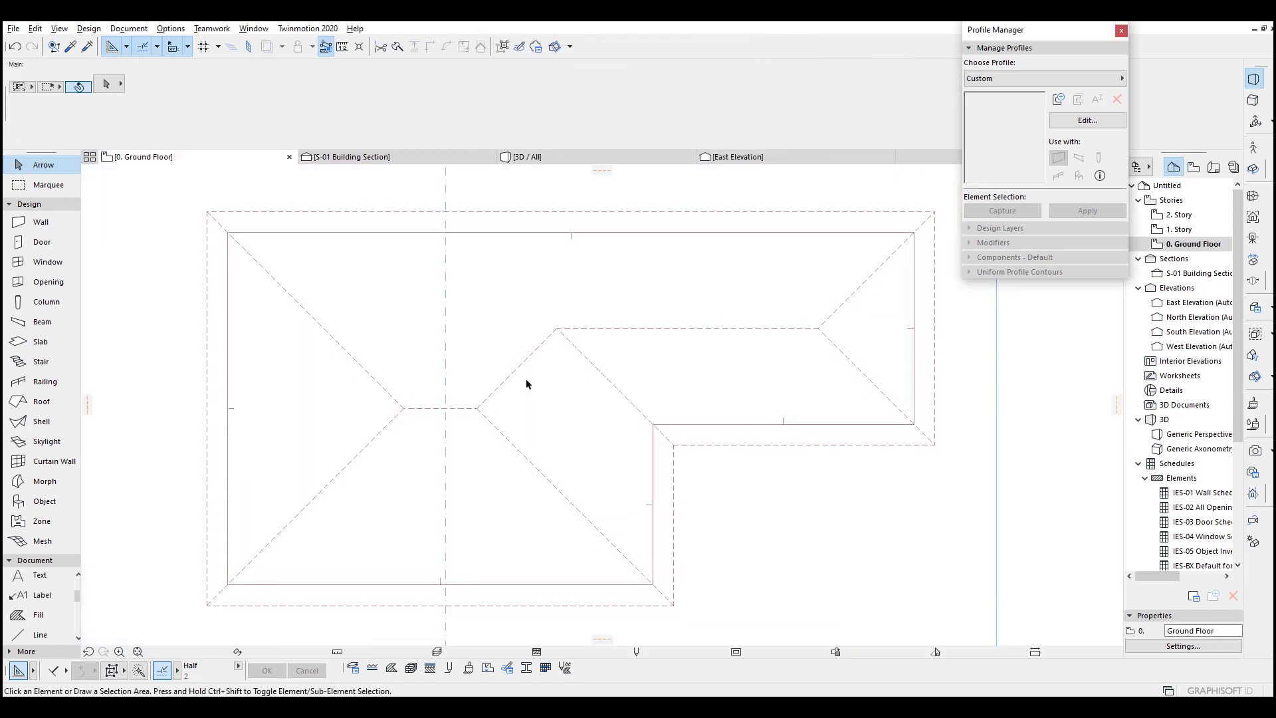
scroll(524, 377, down, 5)
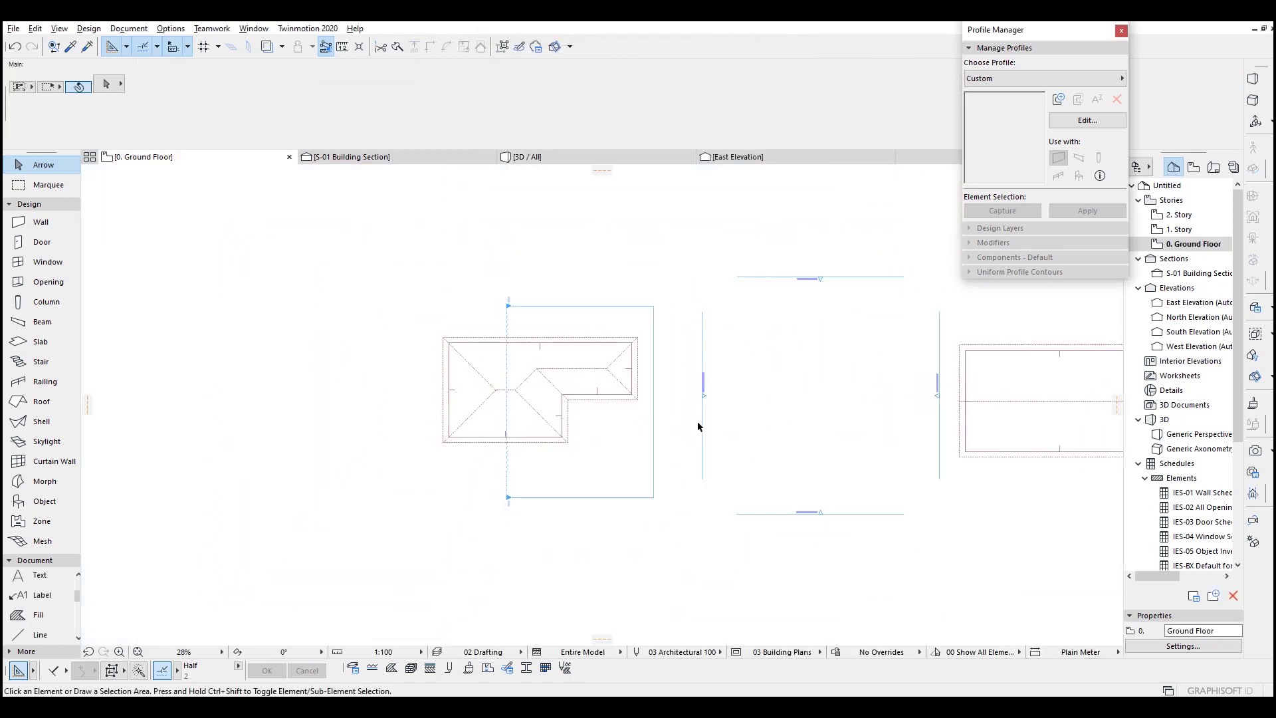
click(520, 386)
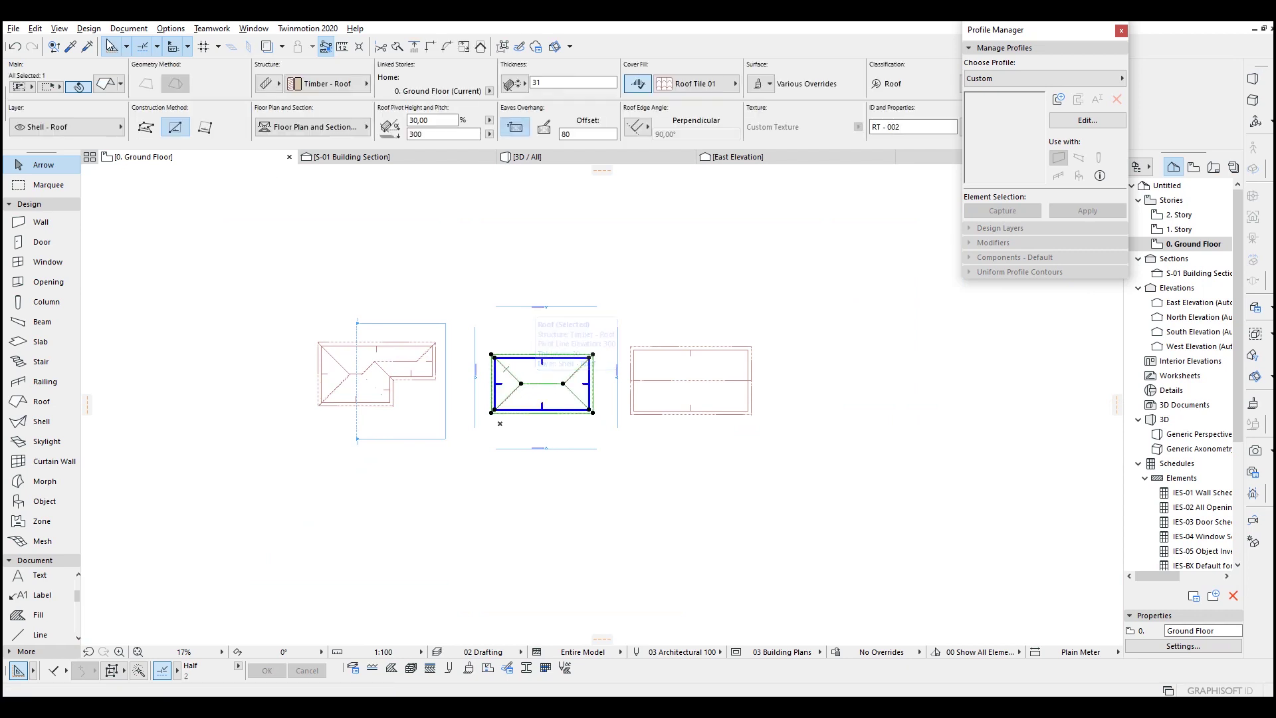
- Generate framing for the selected hip roof with RoofMaker's Roof Wizard, keeping its existing settings
click(92, 29)
mouse_move(149, 292)
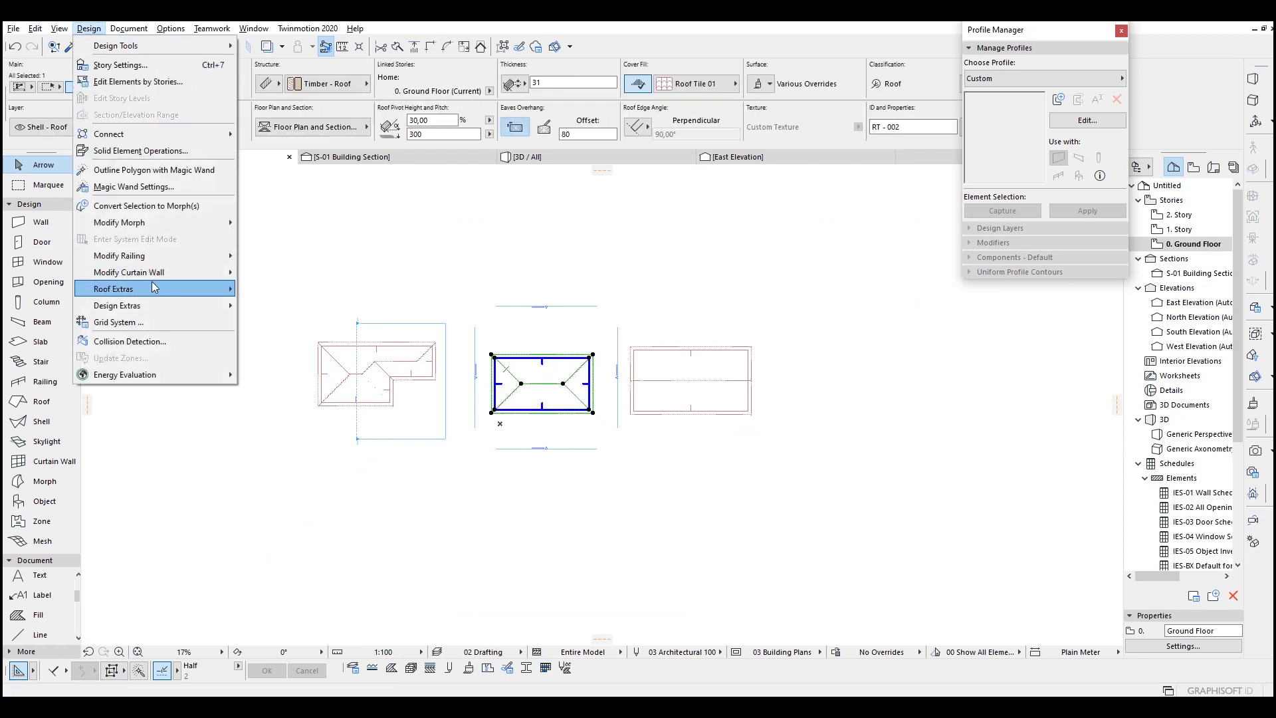
mouse_move(296, 393)
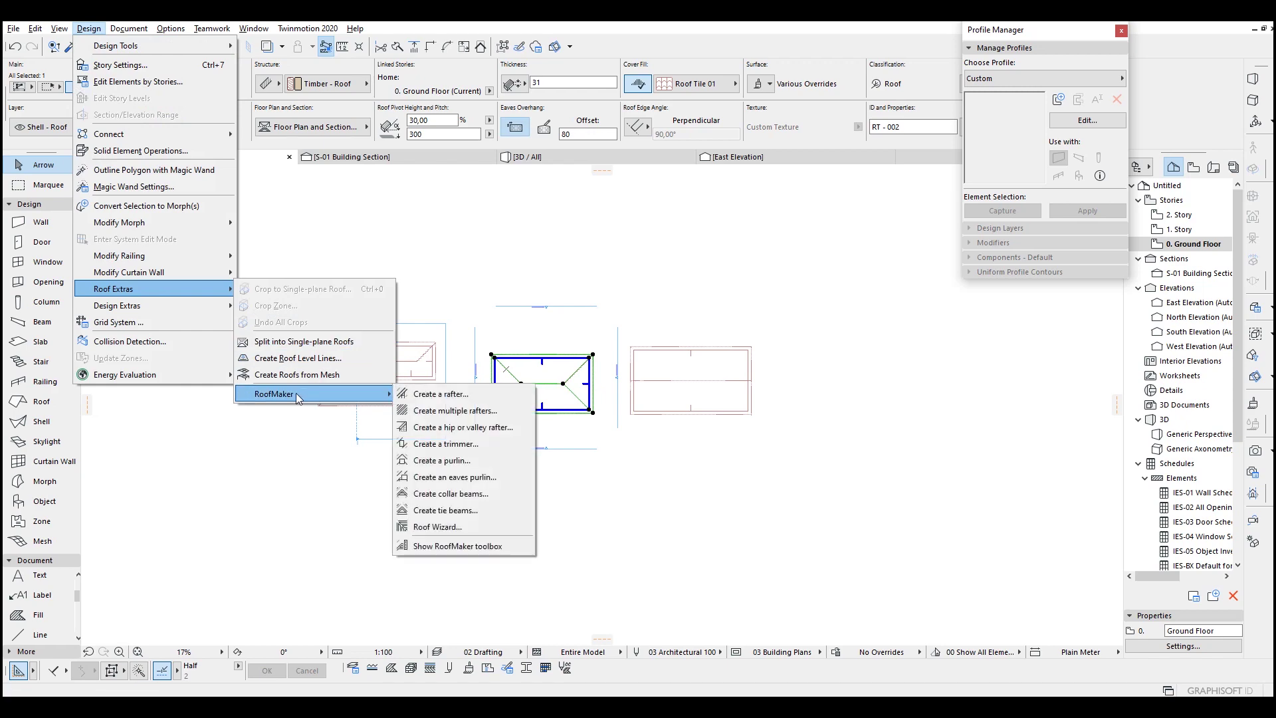
click(433, 527)
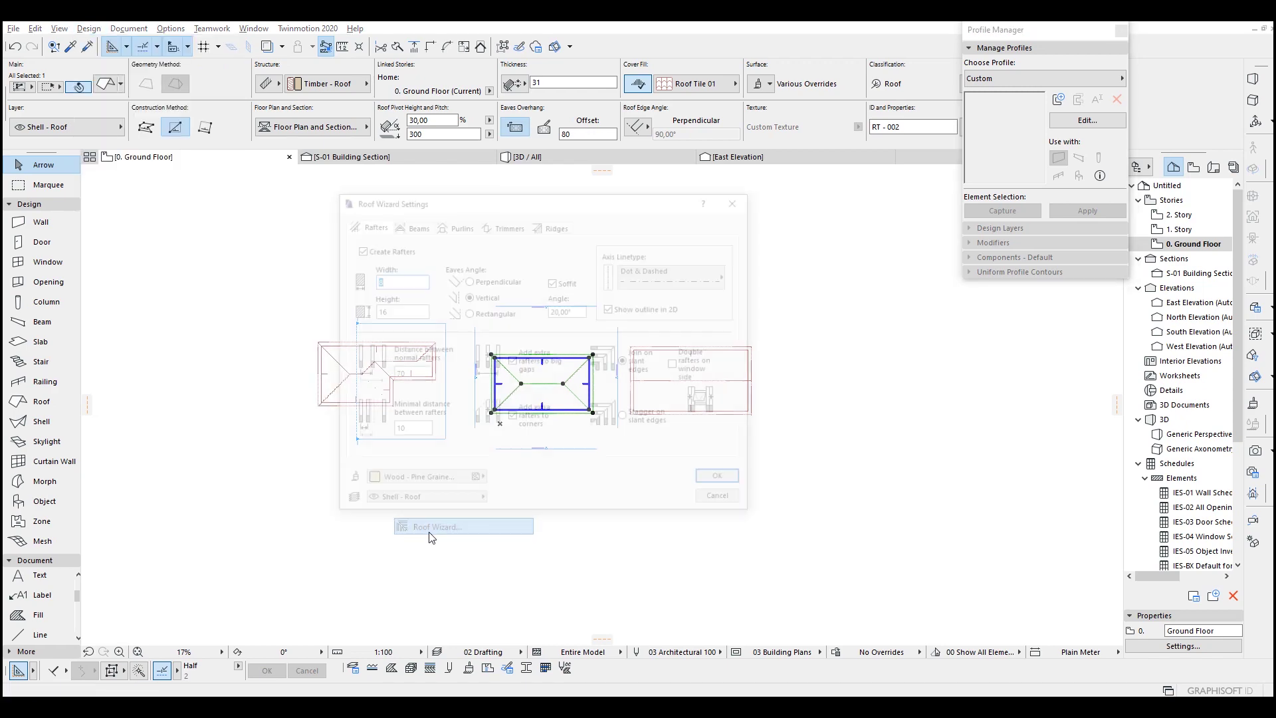
drag(522, 206, 825, 251)
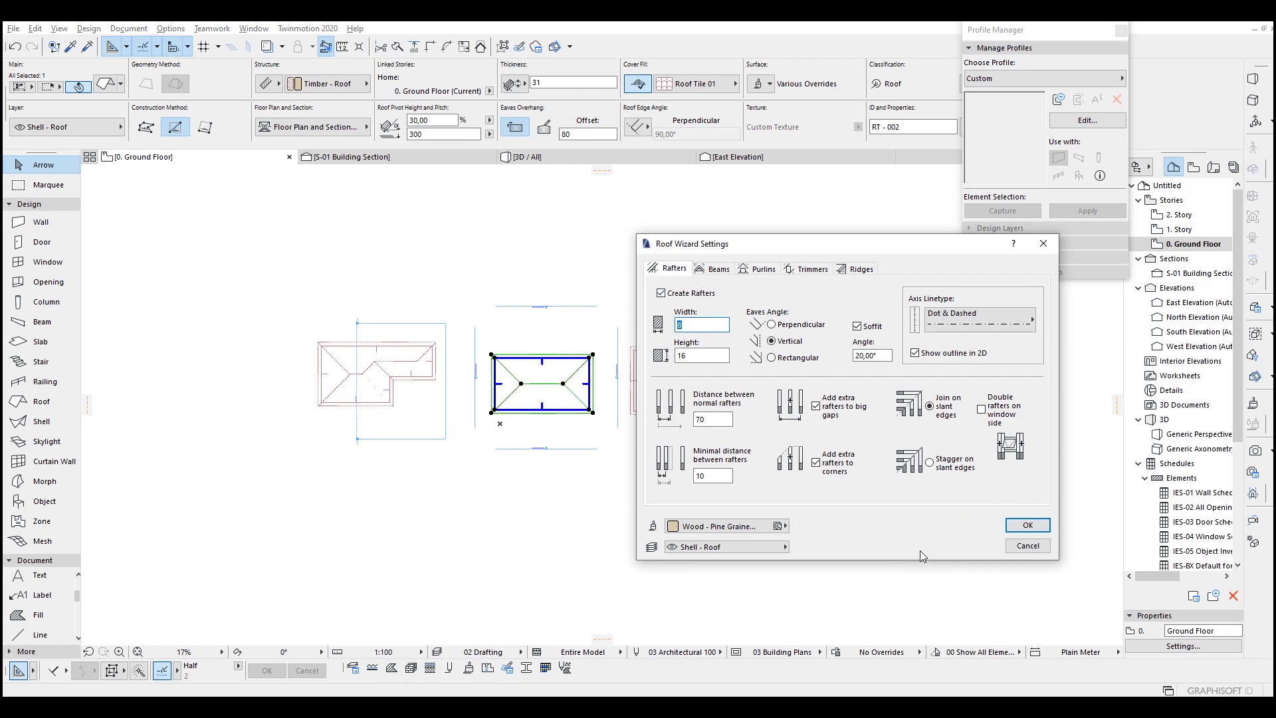
click(1023, 528)
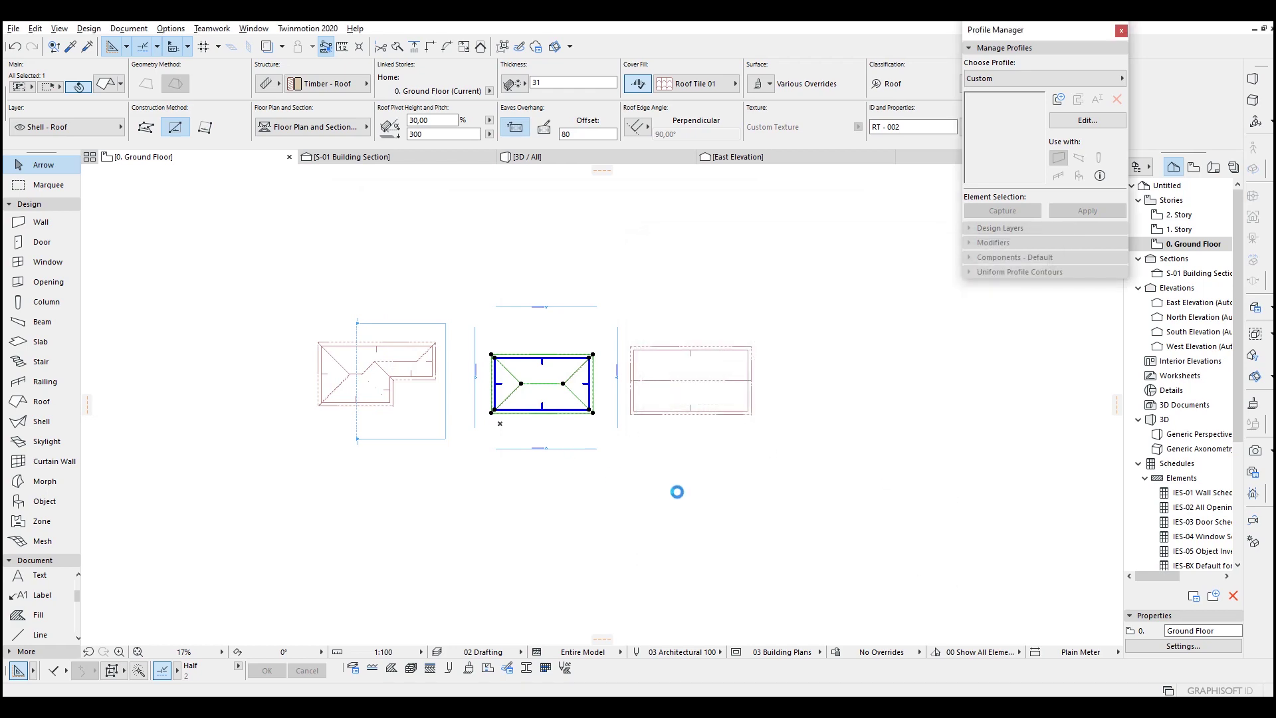
- Return to the 3D view and raise the timber hip roof vertically by 8 above its framing
scroll(545, 372, up, 5)
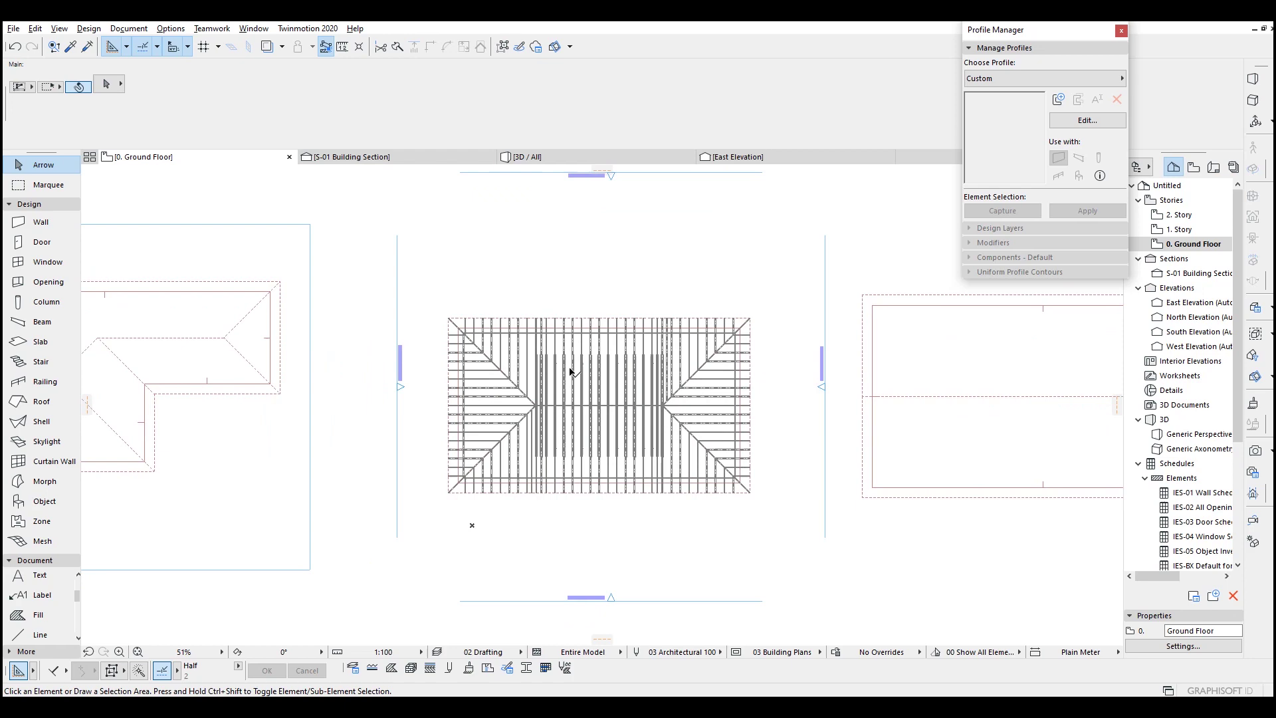
scroll(570, 372, up, 3)
key(F3)
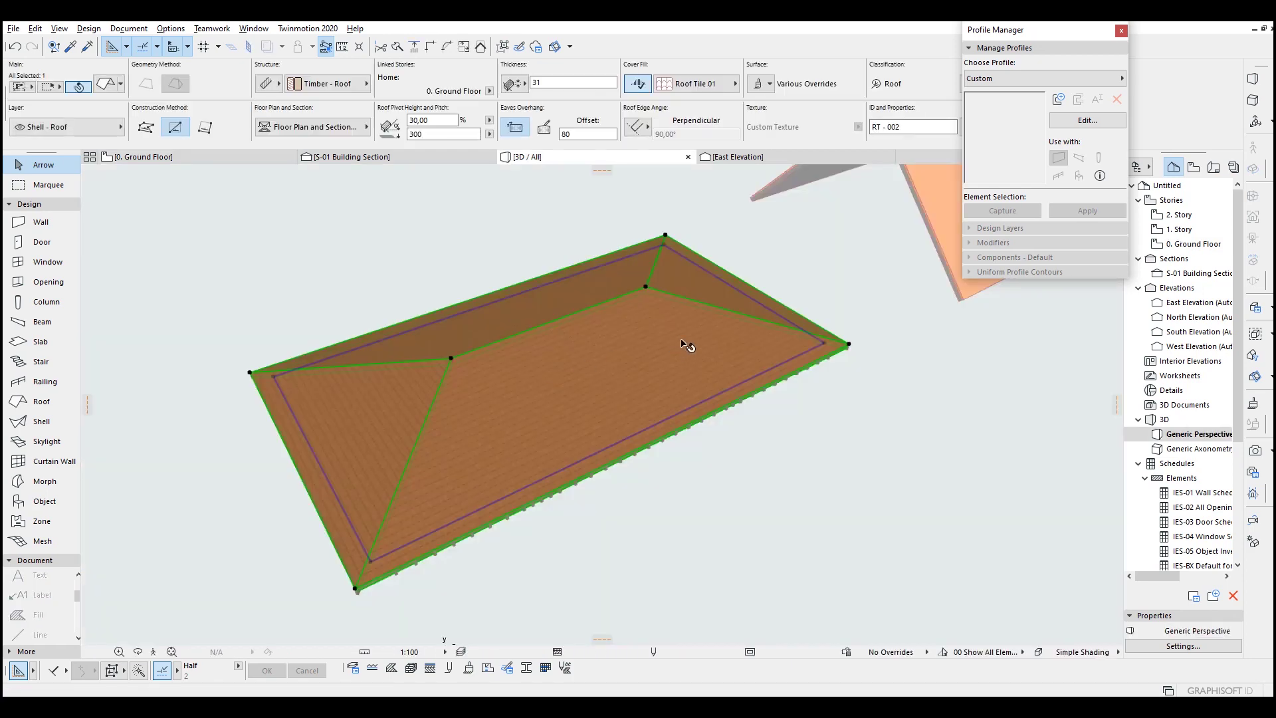
shift+middle_drag(686, 345, 607, 400)
scroll(607, 400, up, 2)
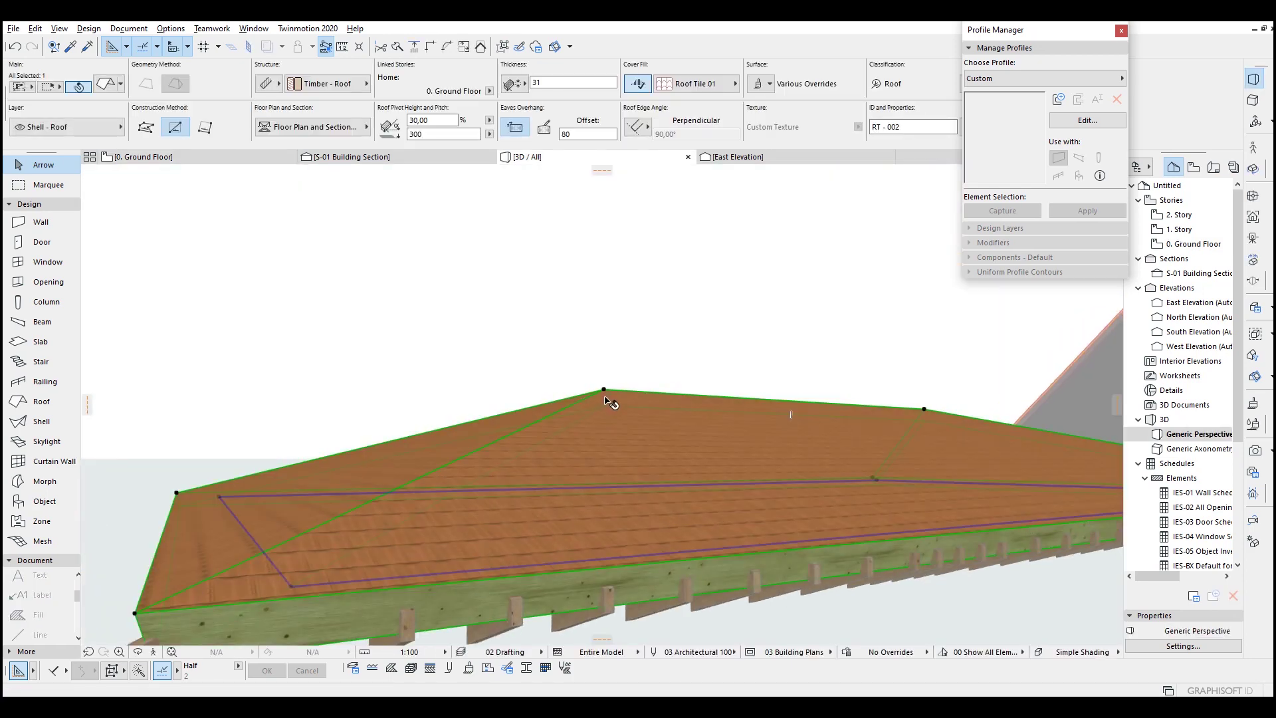
key(ctrl+d)
click(604, 390)
key(Tab)
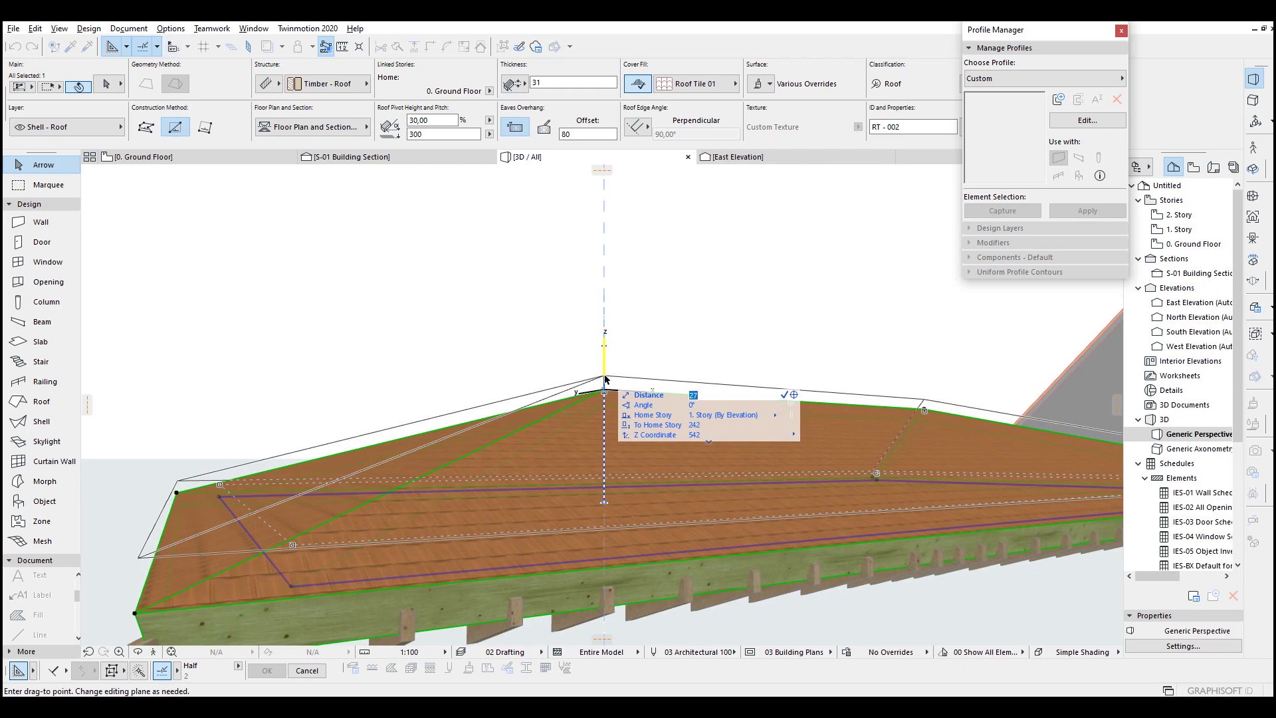
key(Return)
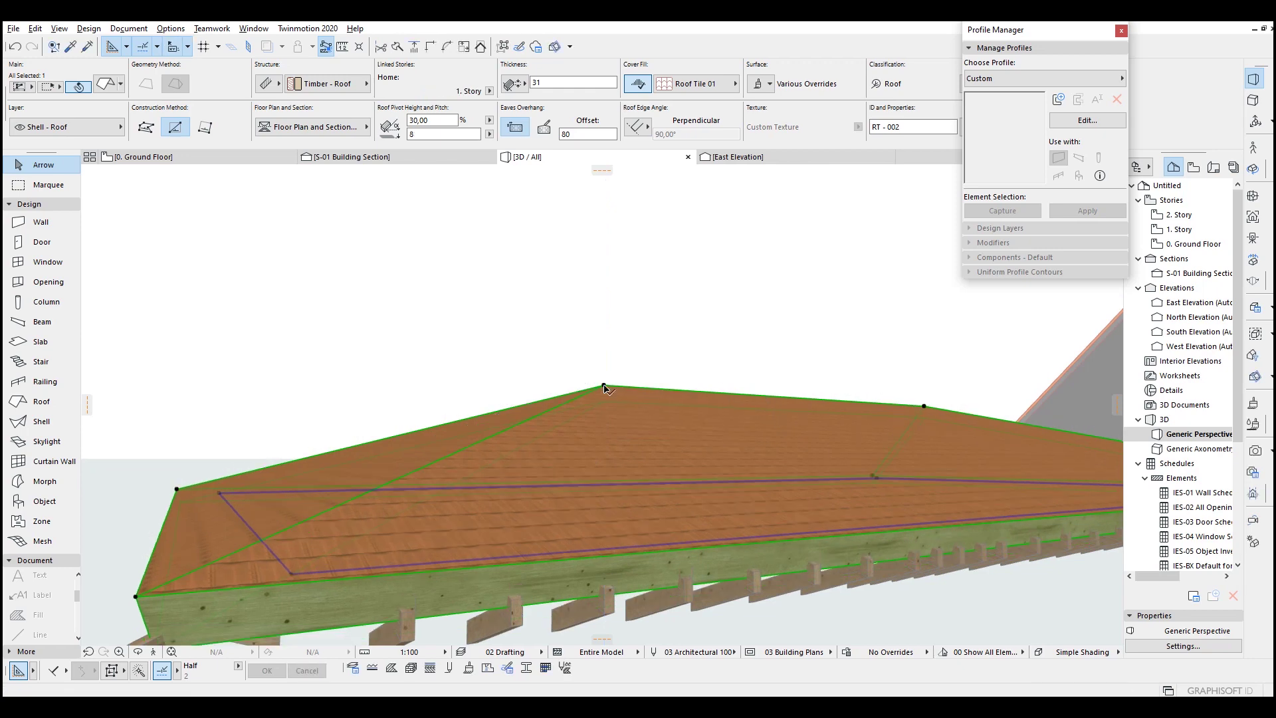
- Examine the raised hip roof with its rafter ends alongside the L-shaped tiled roof in 3D
click(578, 297)
shift+middle_drag(578, 297, 489, 447)
scroll(490, 416, down, 3)
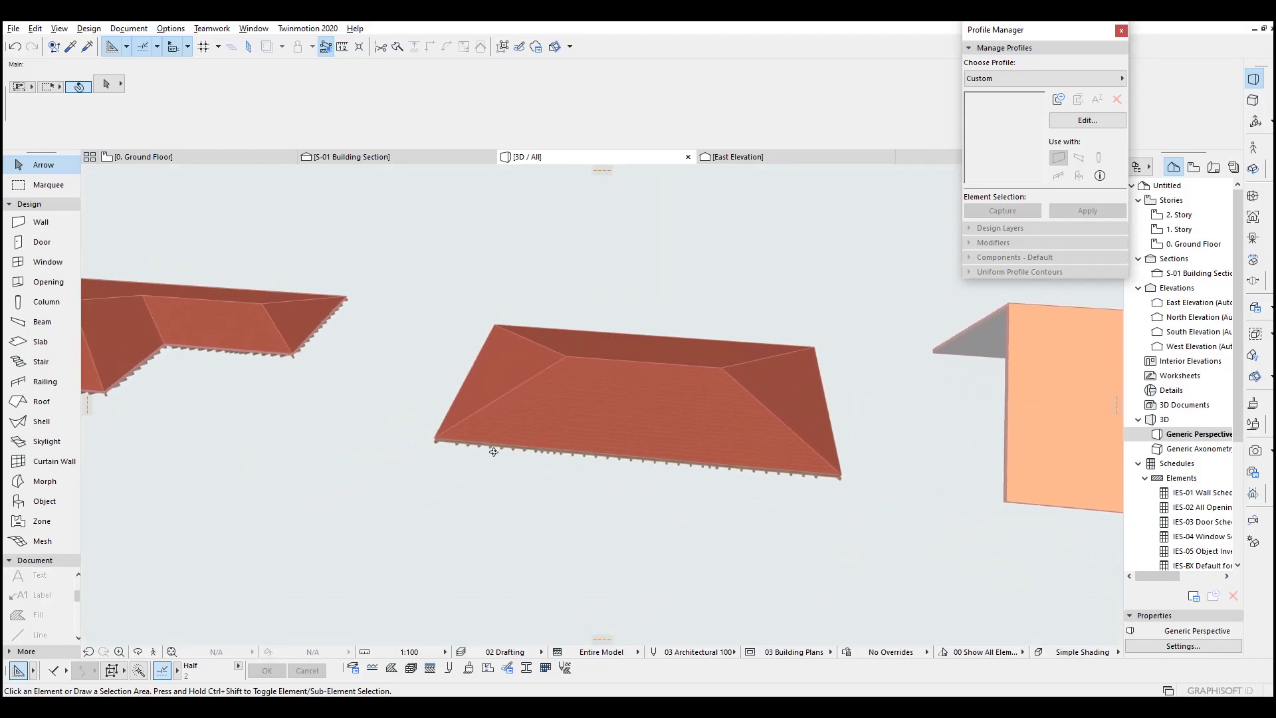
middle_drag(431, 384, 540, 480)
scroll(526, 378, down, 1)
middle_drag(525, 381, 562, 383)
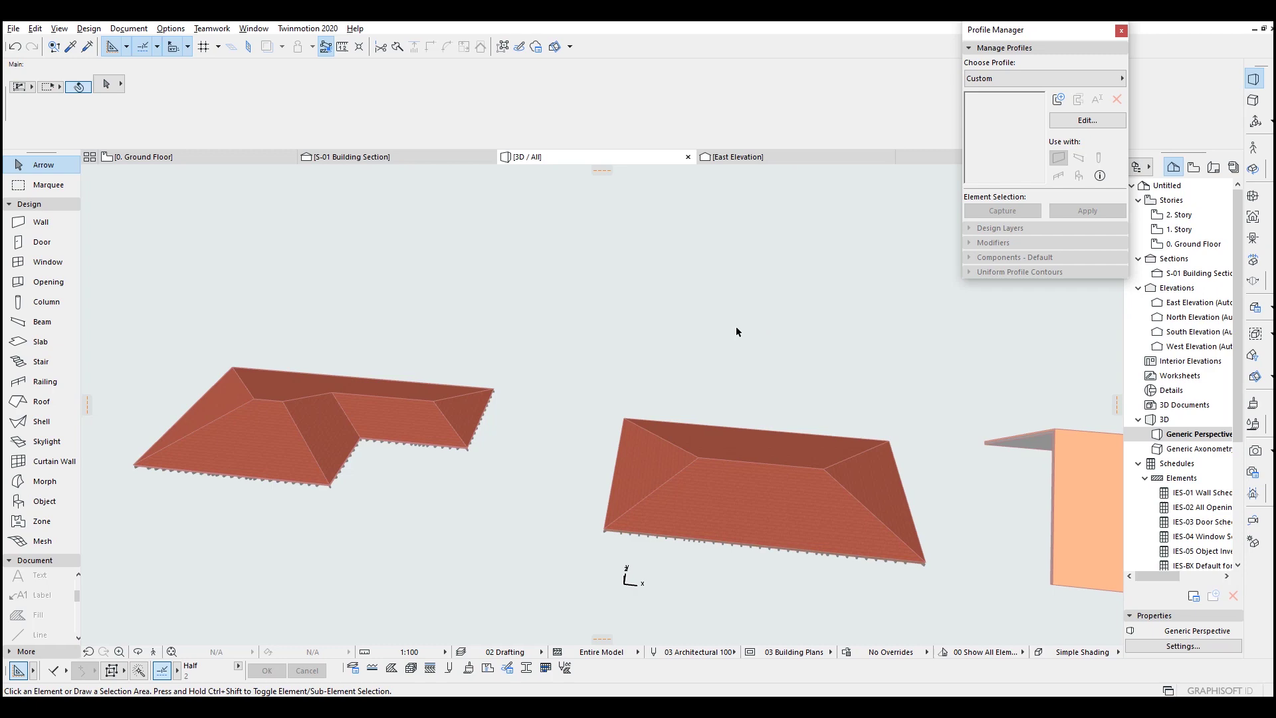
scroll(696, 458, up, 2)
middle_drag(711, 477, 551, 430)
scroll(570, 447, up, 1)
- Select the timber hip roof among its framing members in the Ground Floor plan and suspend groups
click(570, 447)
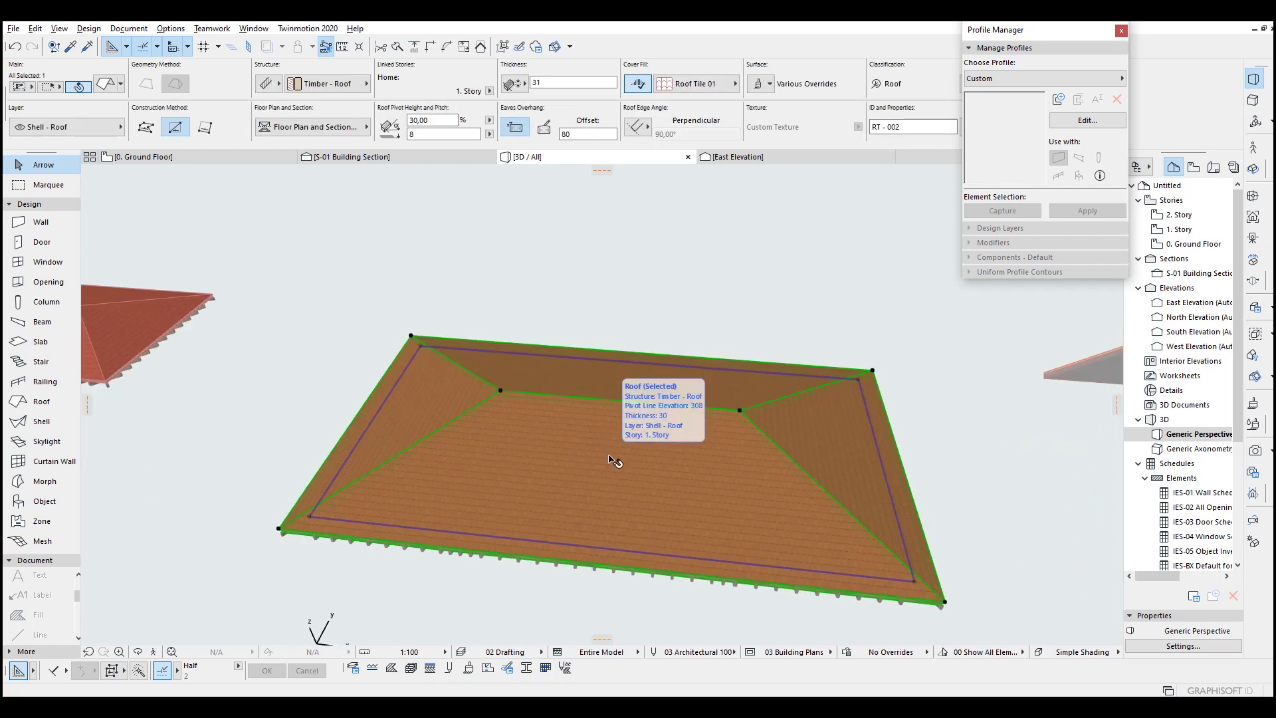
key(F2)
scroll(584, 346, down, 5)
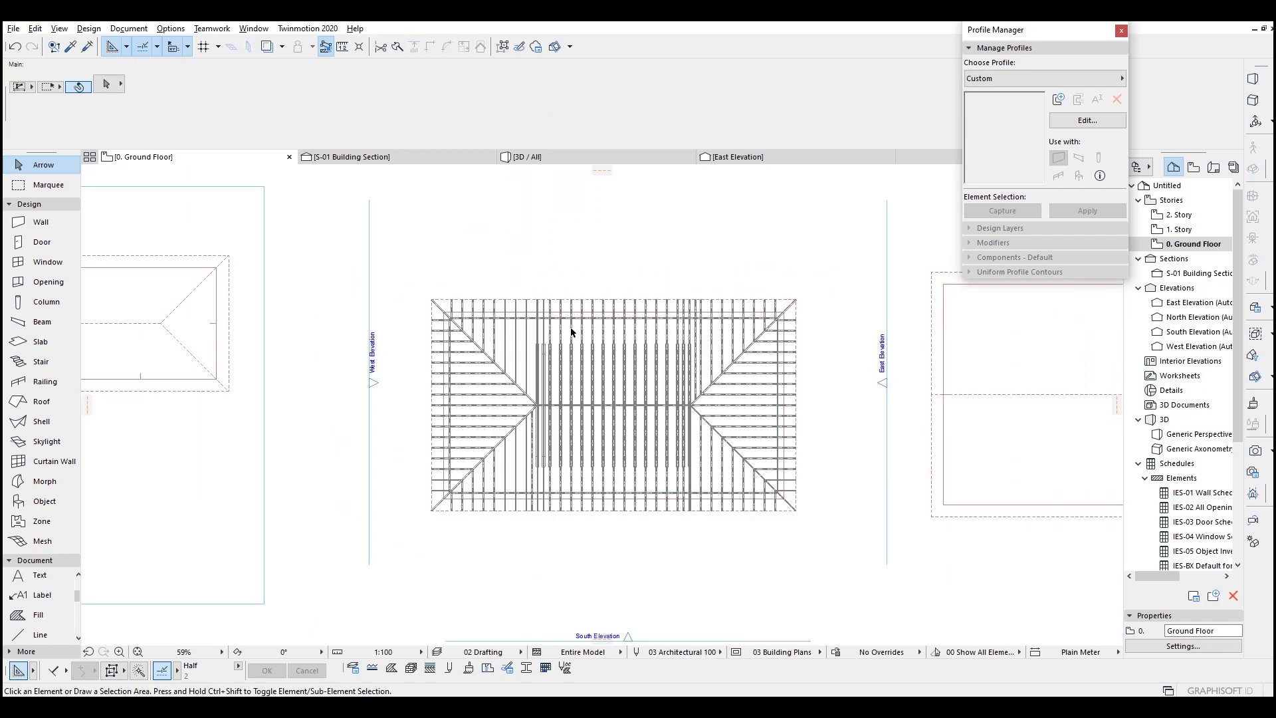
scroll(518, 339, up, 7)
click(549, 341)
key(Escape)
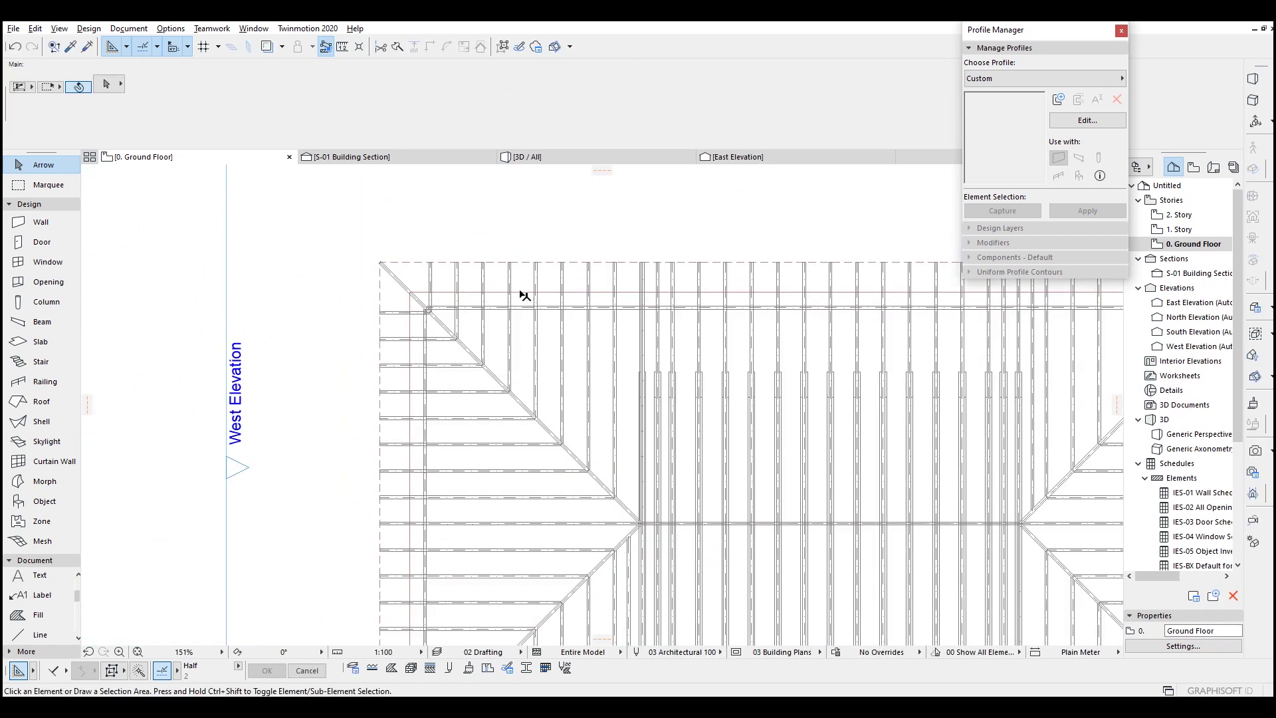
click(509, 292)
key(Escape)
click(505, 296)
scroll(572, 234, down, 3)
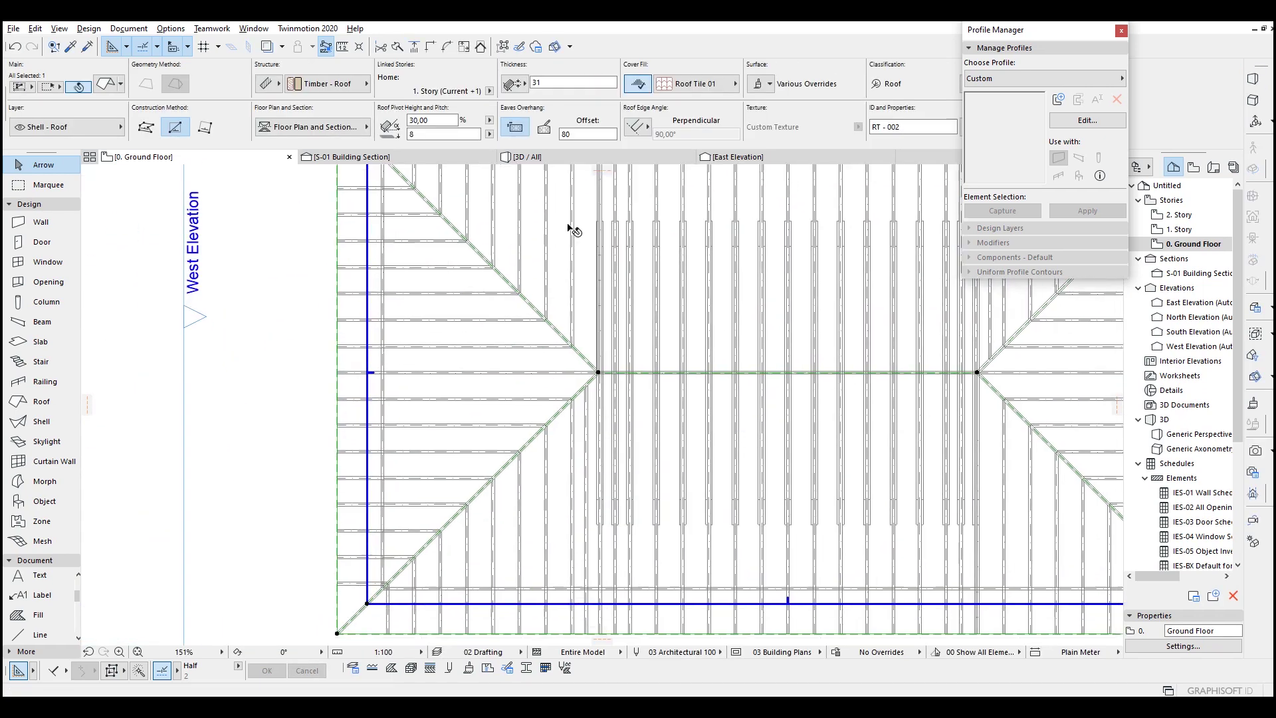
click(503, 46)
scroll(665, 485, up, 6)
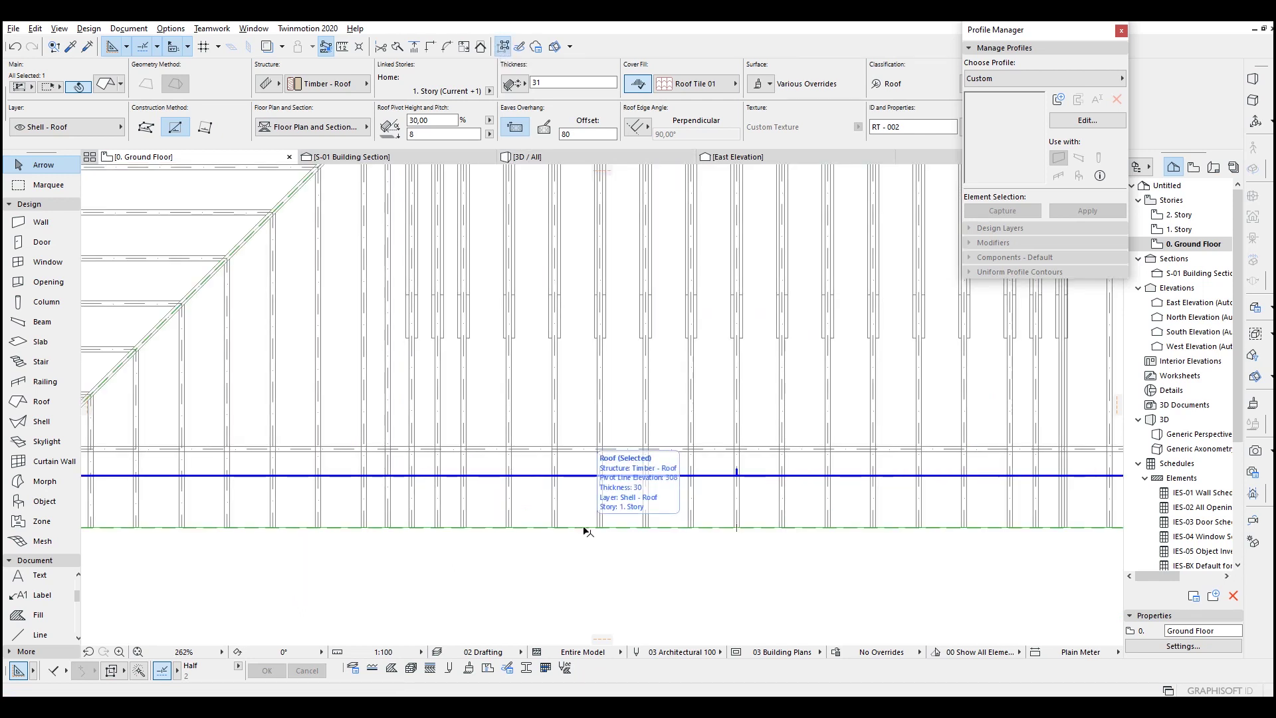
- Cut a rectangular hole into the lower slope of the timber hip roof, between its ridge and eaves
click(584, 526)
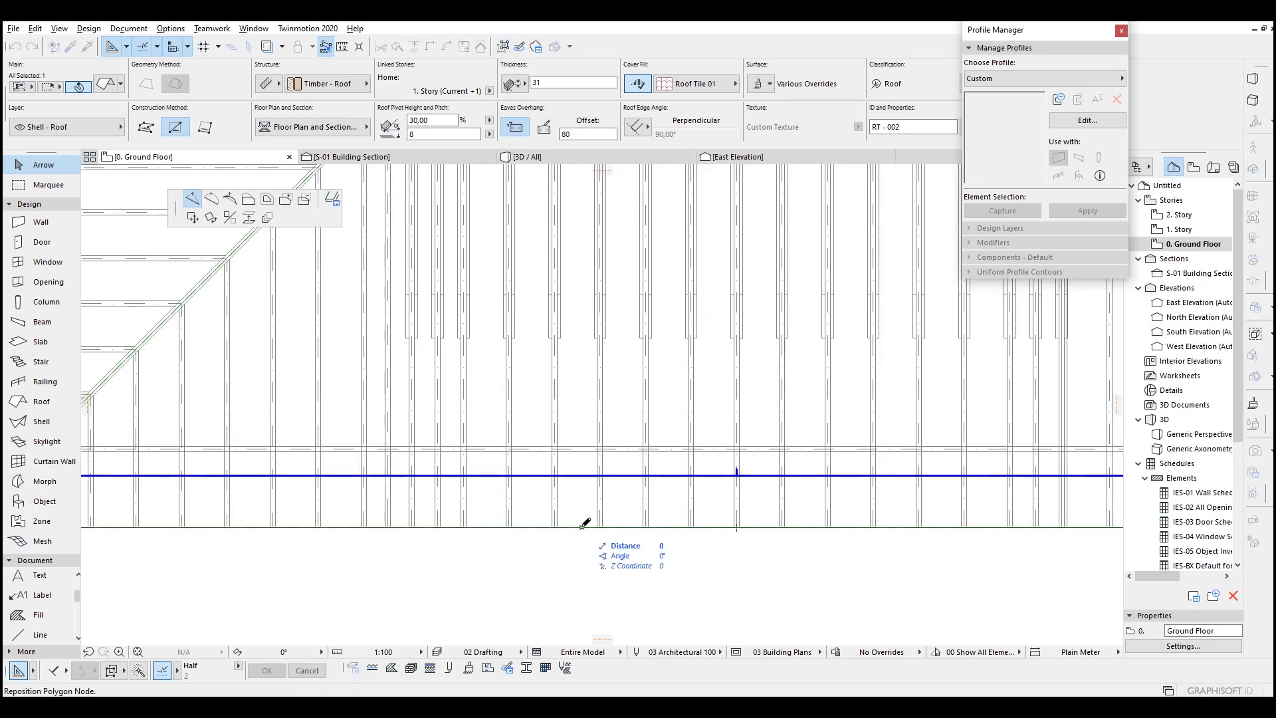
click(305, 199)
middle_drag(655, 302, 501, 406)
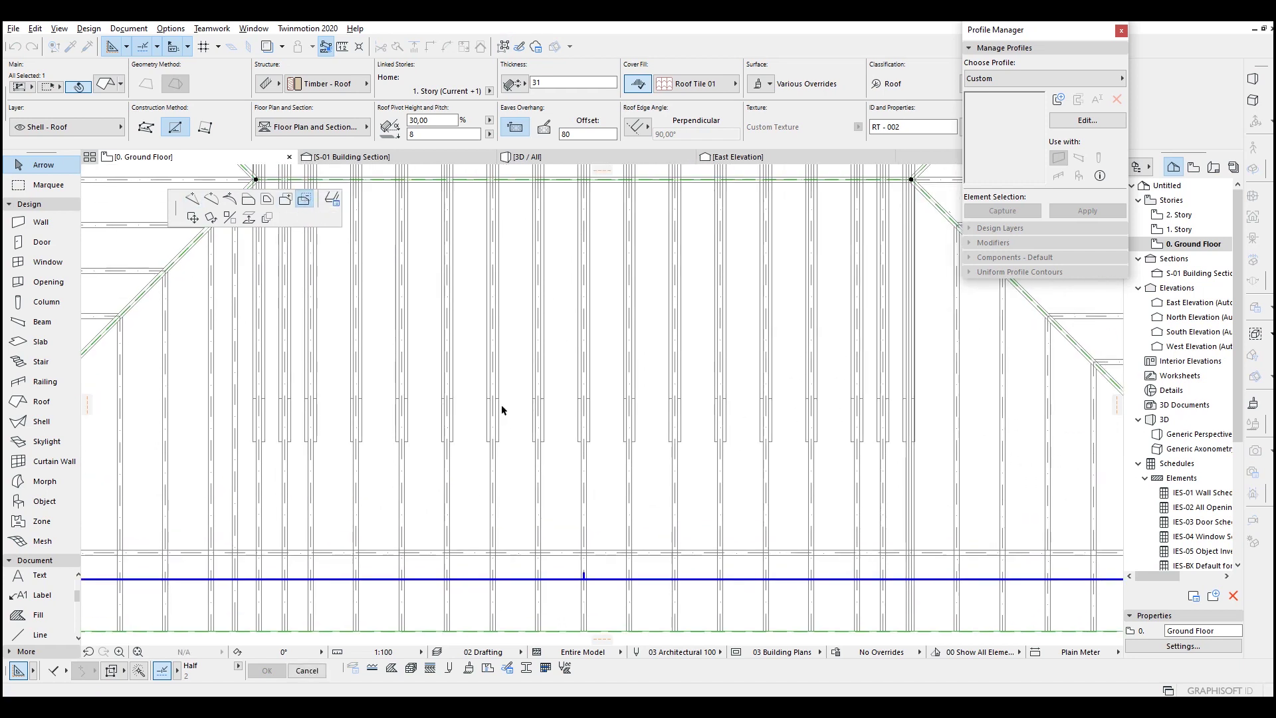
click(467, 321)
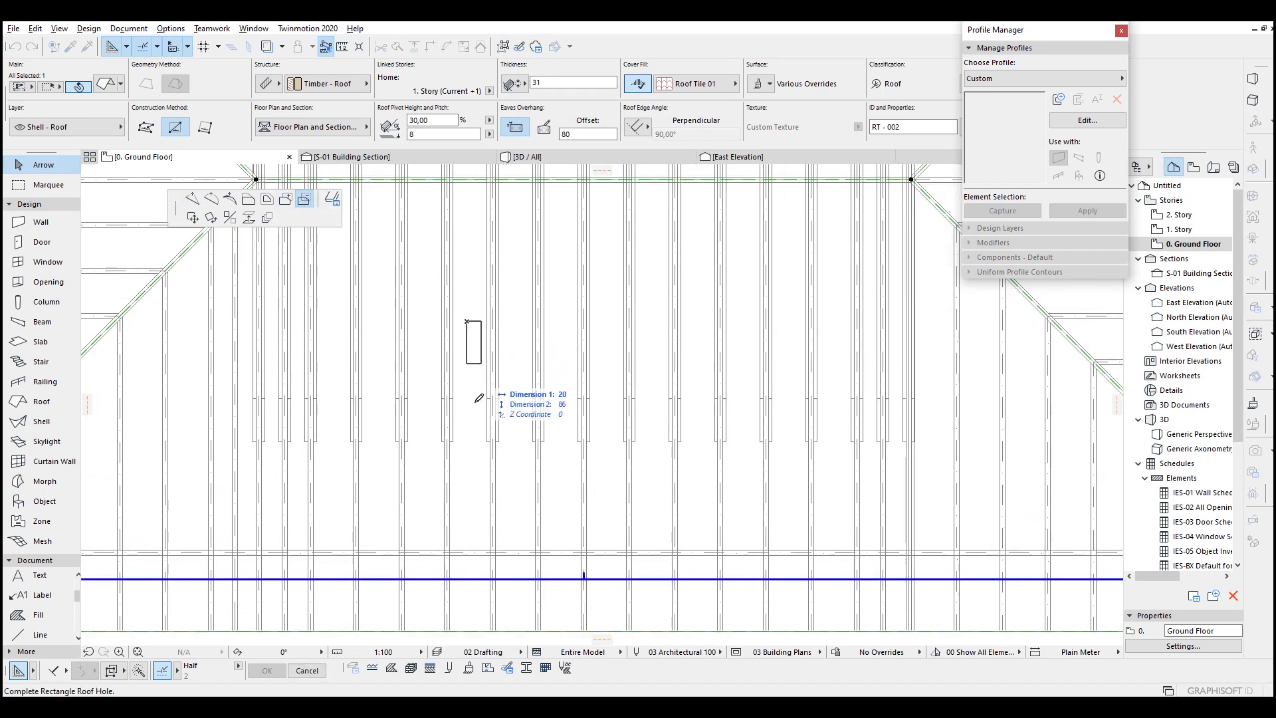
click(570, 406)
scroll(562, 400, down, 5)
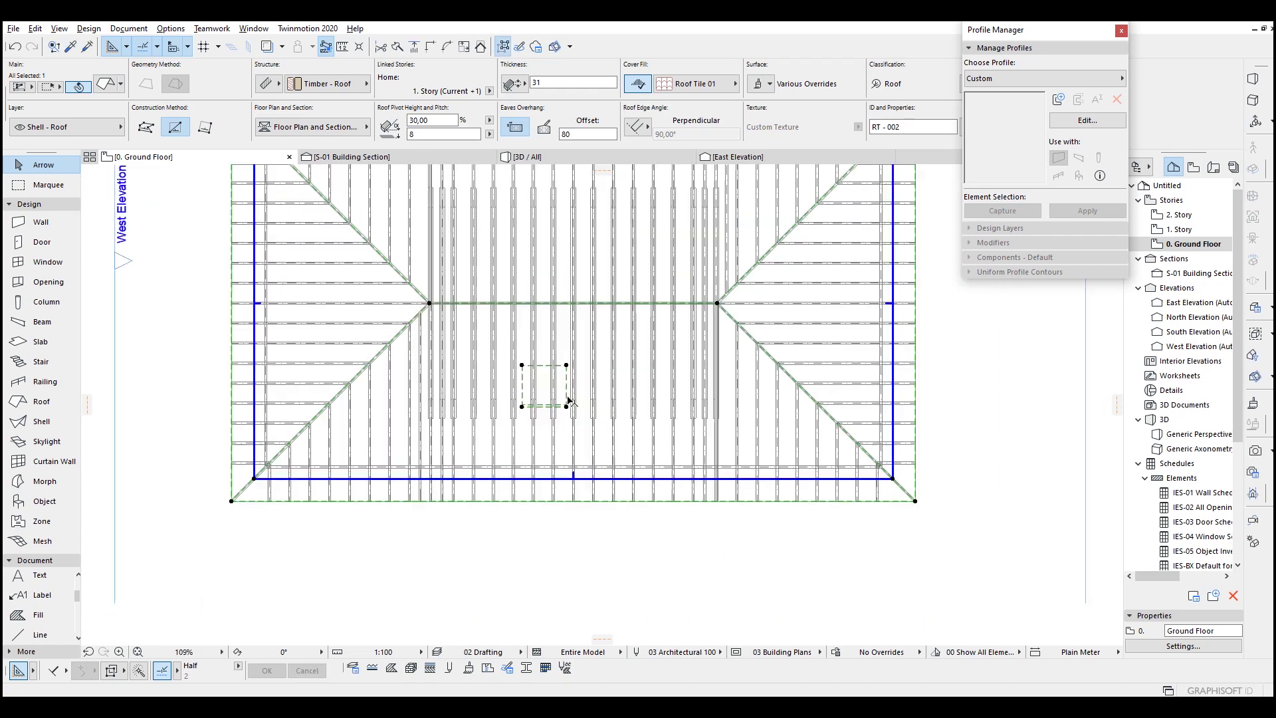
key(Escape)
- Examine the new roof opening in plan and 3D, checking the framing members that cross it
scroll(555, 392, up, 6)
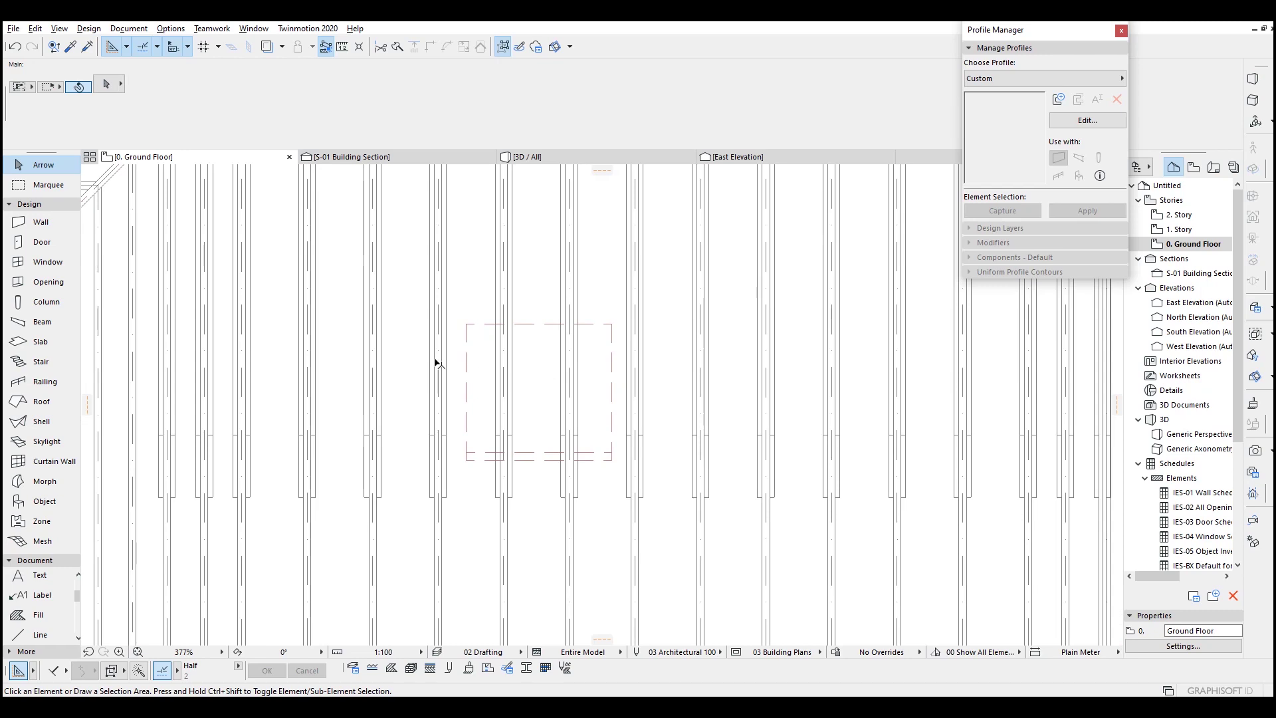
middle_drag(562, 384, 657, 480)
key(F3)
scroll(657, 480, up, 4)
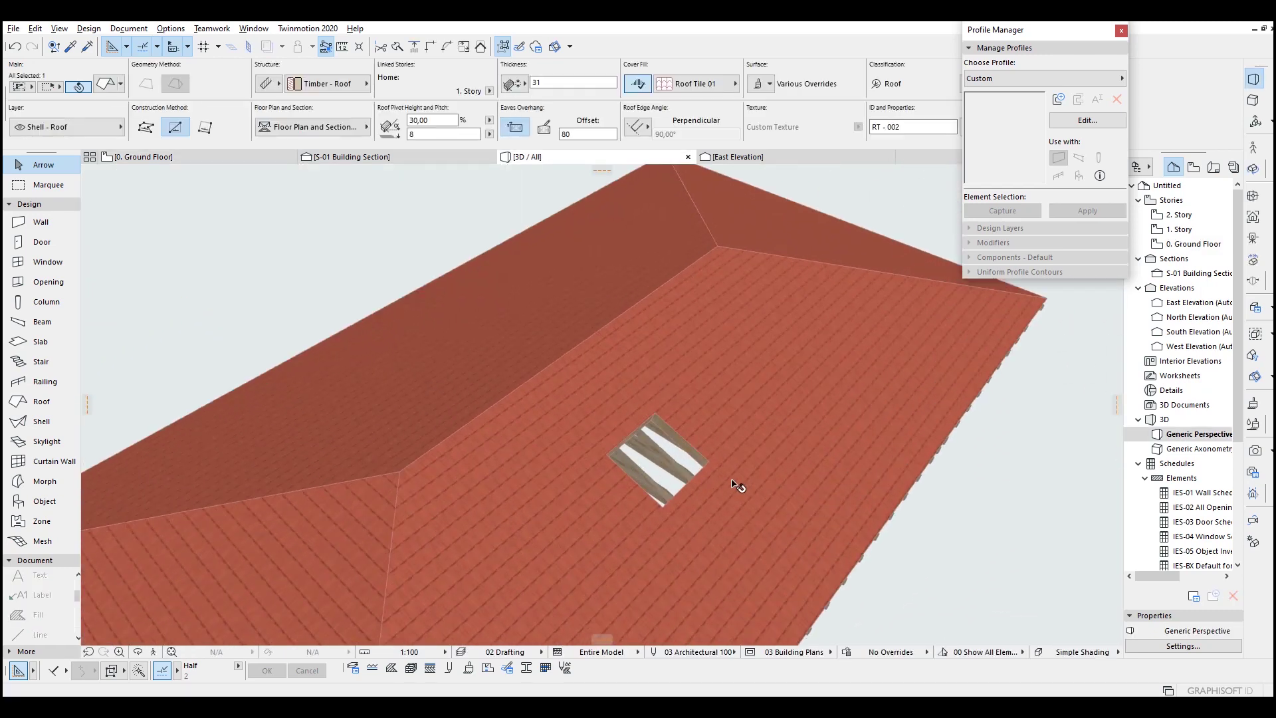
shift+middle_drag(737, 486, 413, 434)
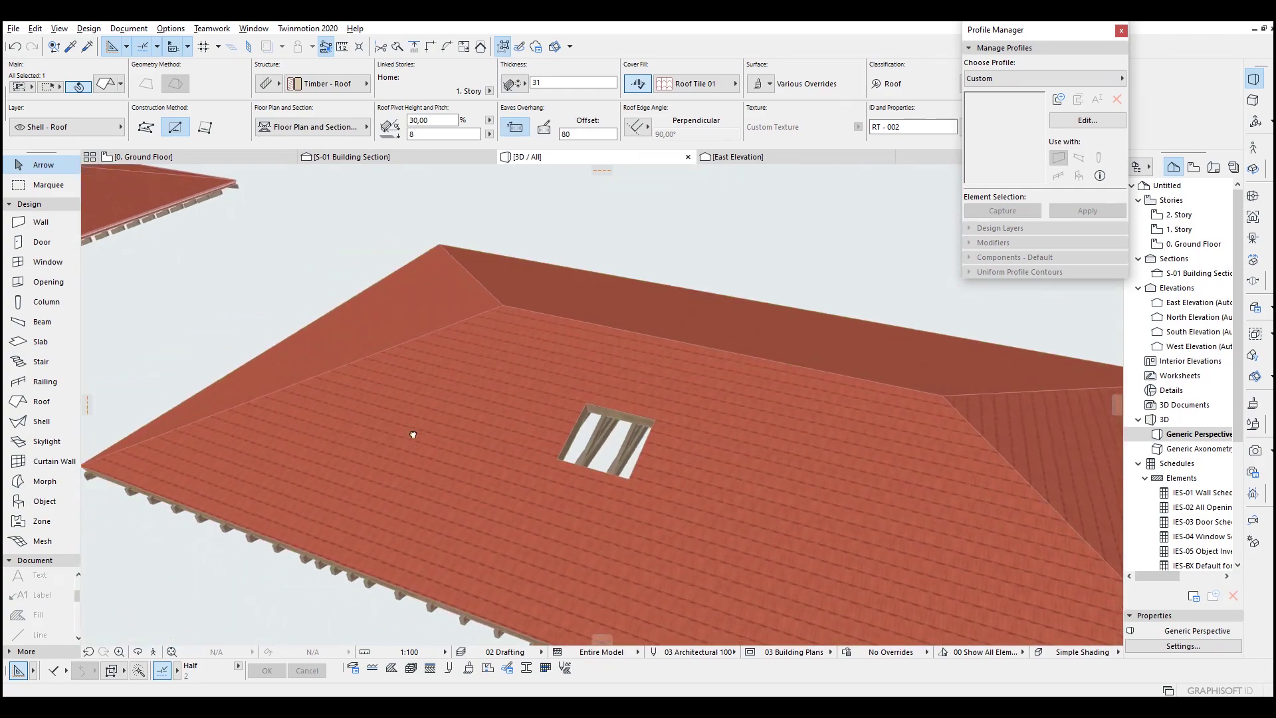
scroll(571, 439, up, 2)
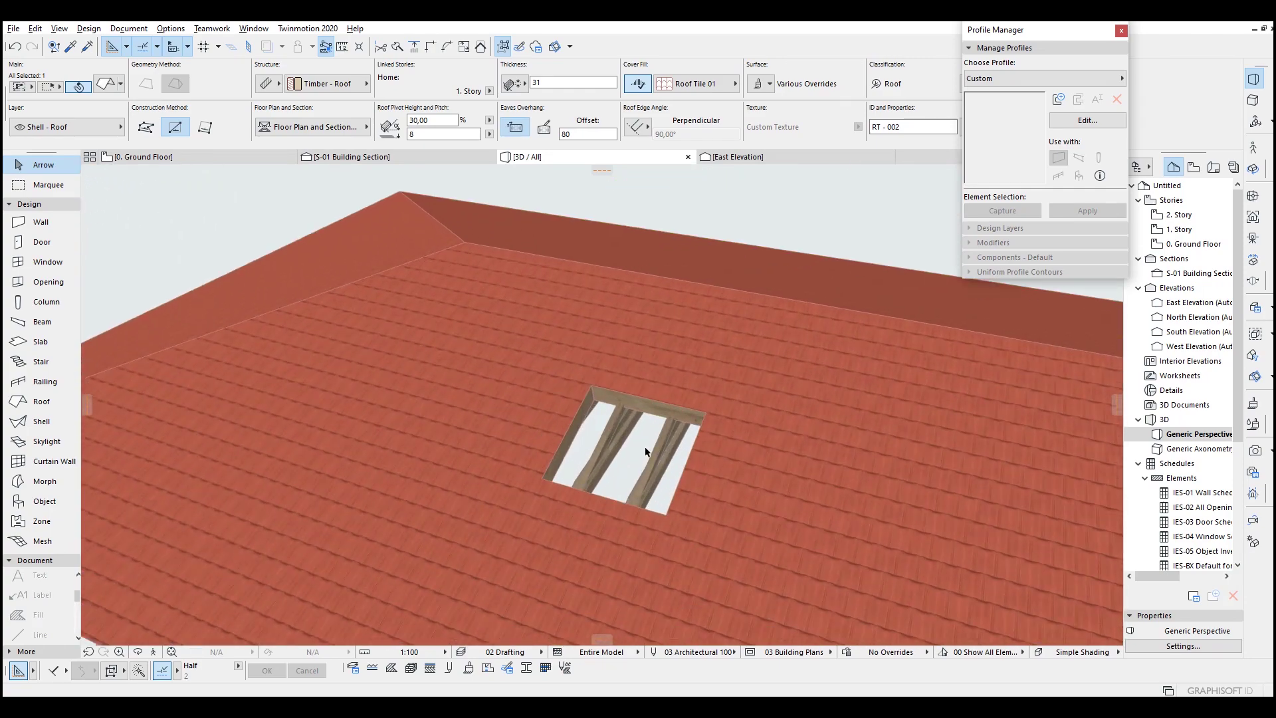
shift+middle_drag(645, 452, 698, 402)
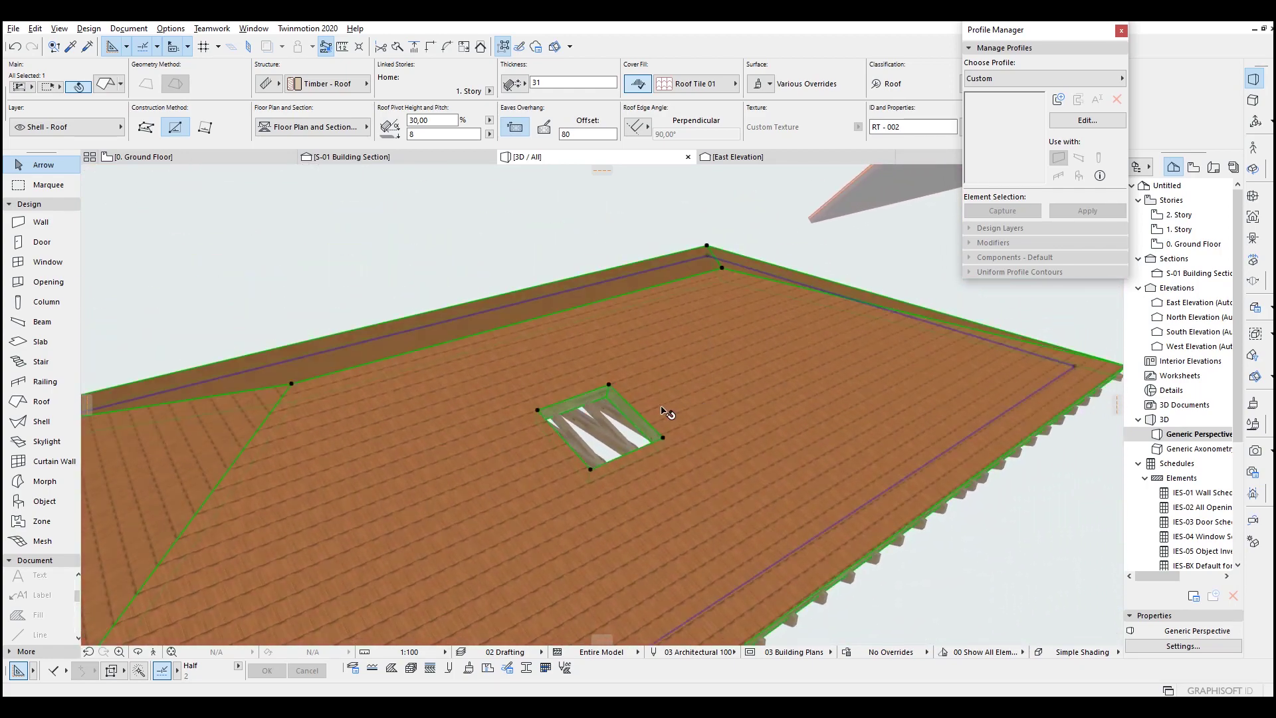
- Try to shorten the collar beam crossing the roof opening by stretching its end, and undo the stretch
click(604, 429)
scroll(601, 425, up, 5)
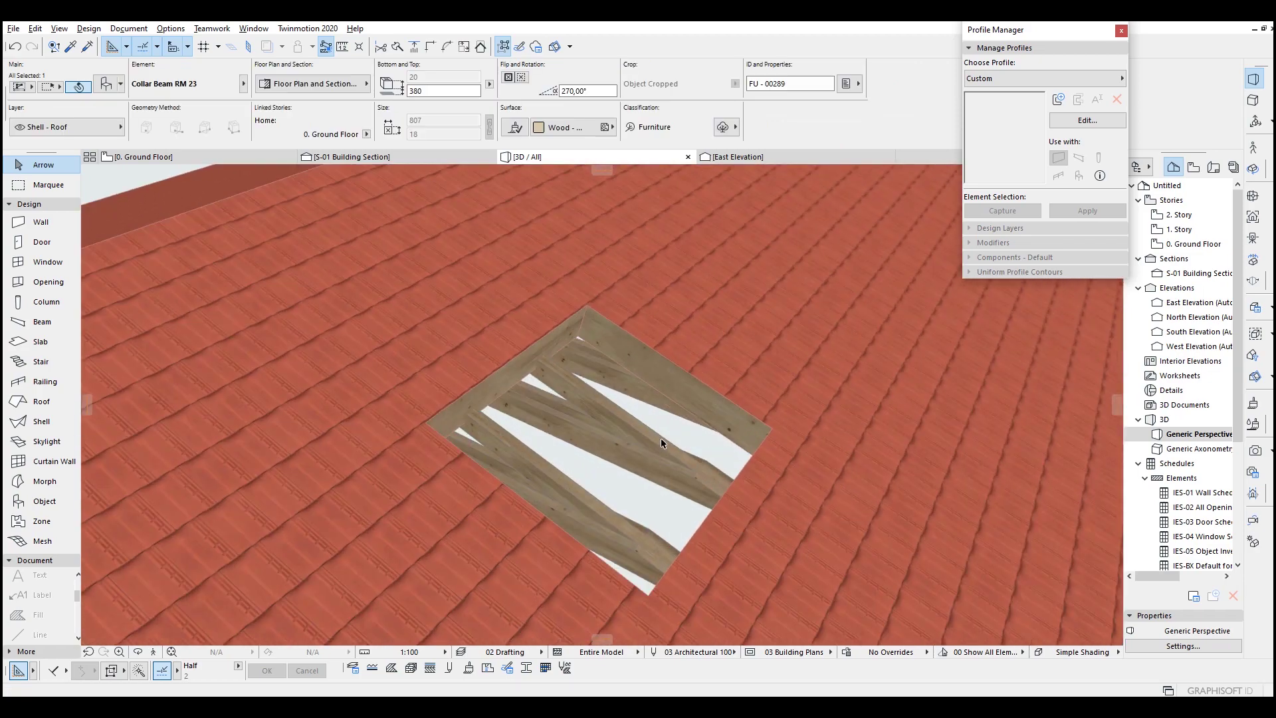
shift+middle_drag(605, 409, 574, 391)
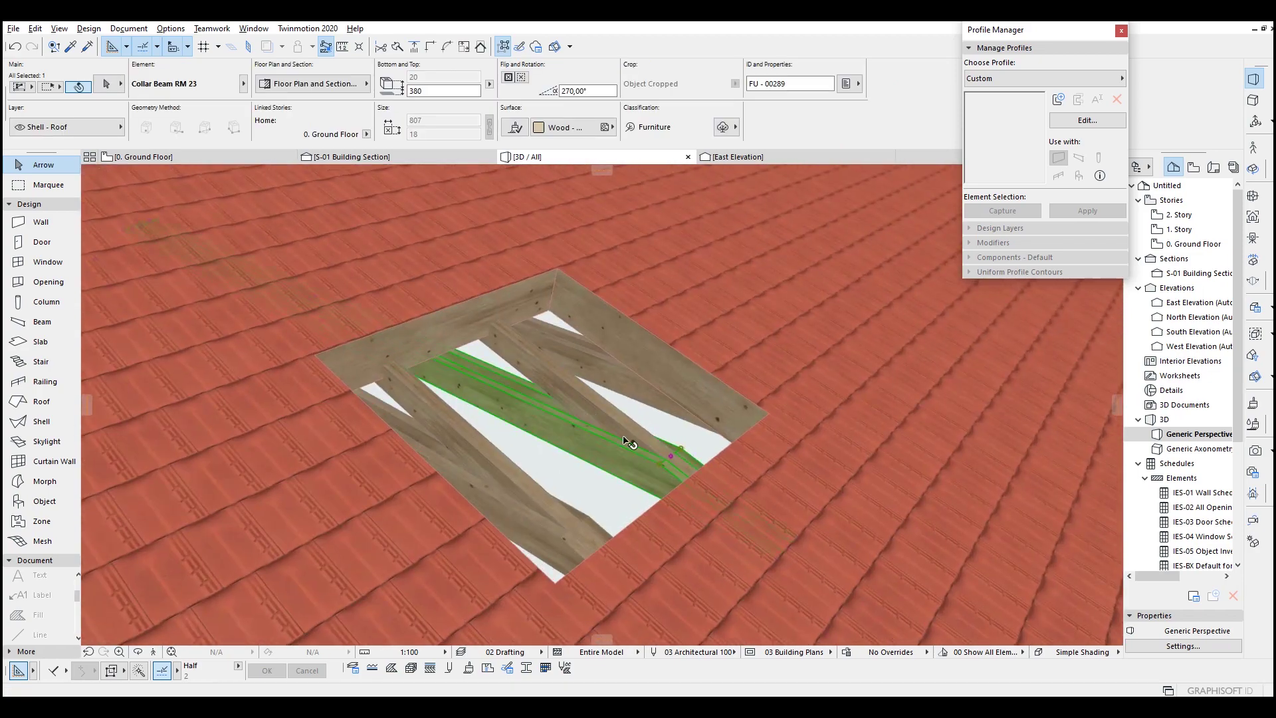
click(671, 459)
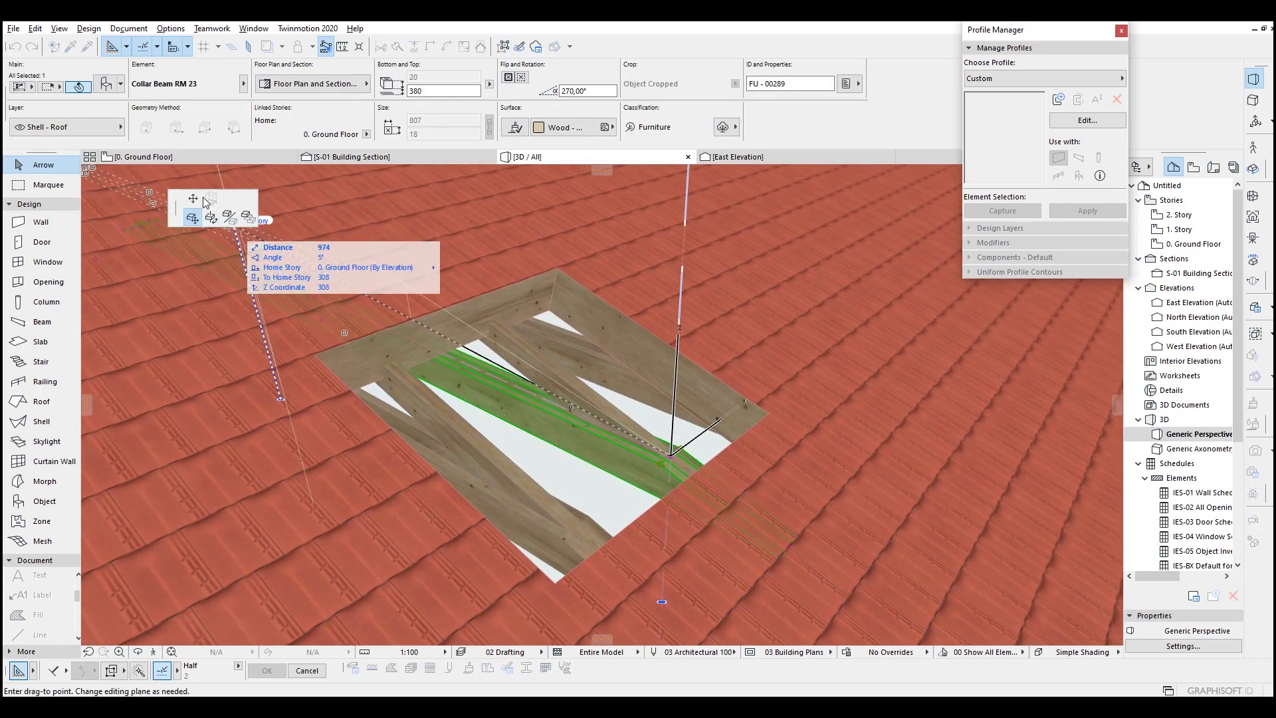
click(193, 199)
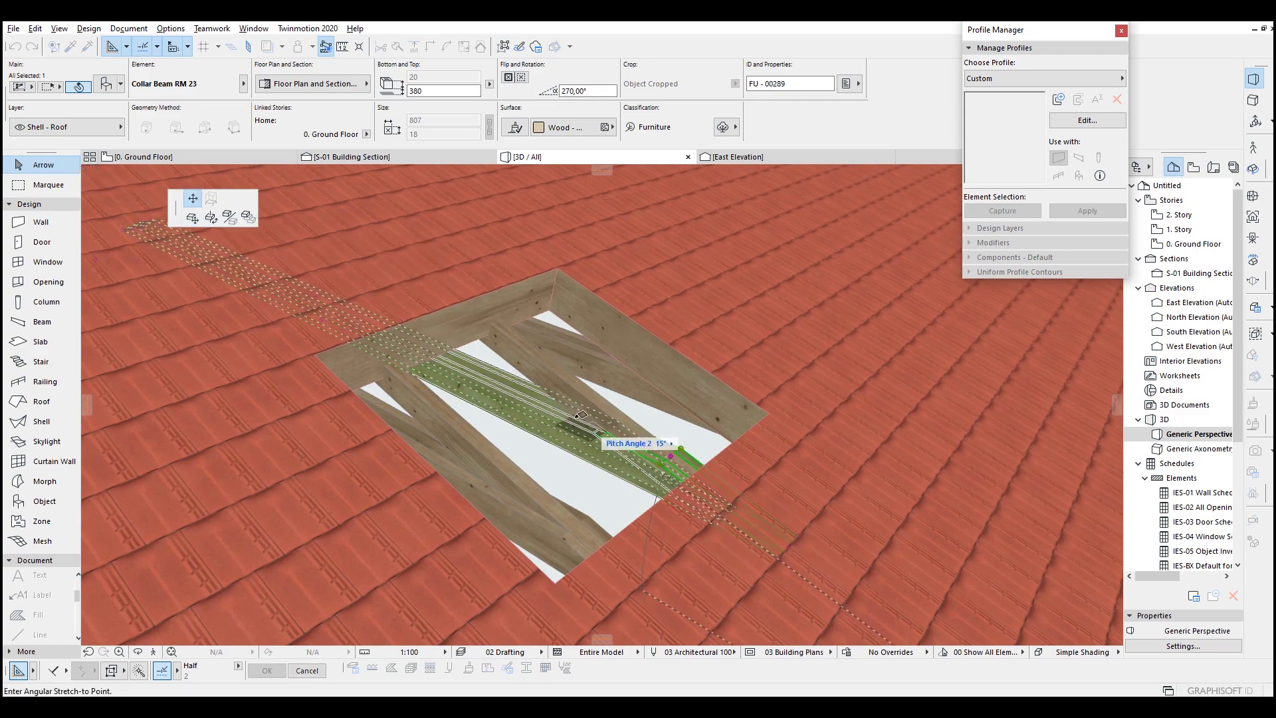
click(466, 369)
scroll(548, 400, down, 2)
shift+middle_drag(547, 401, 624, 440)
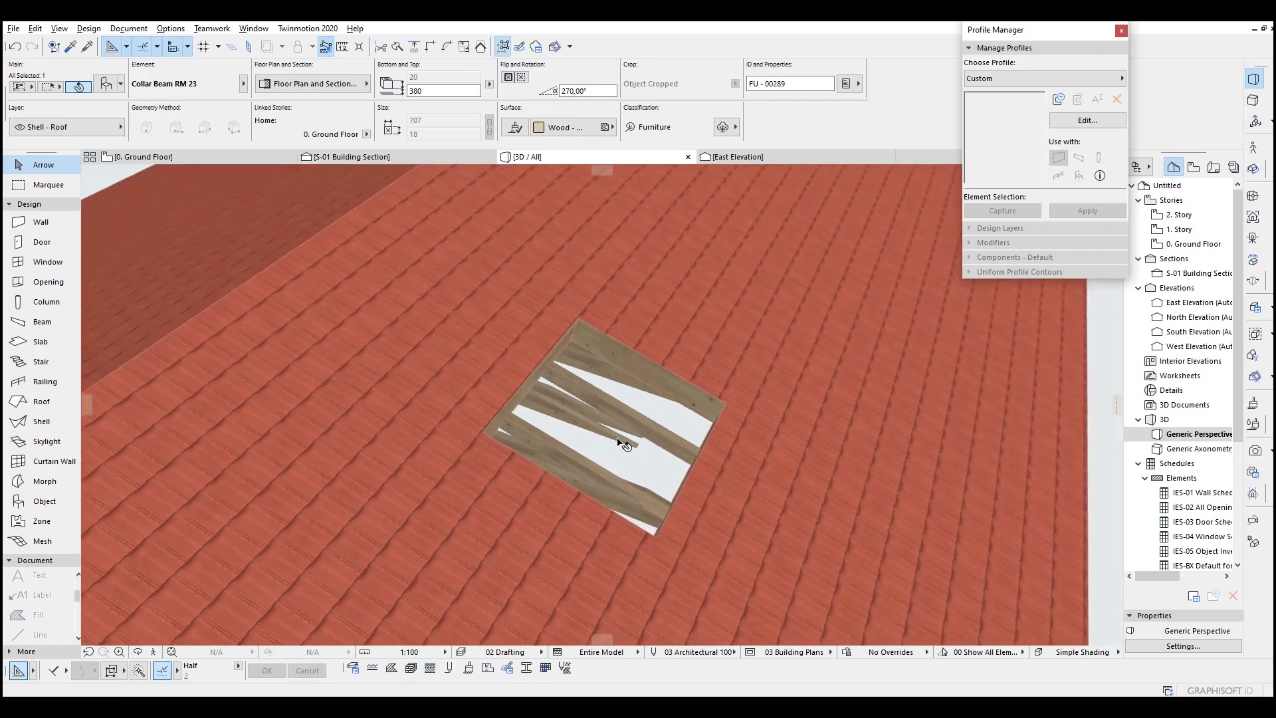
key(ctrl+z)
key(Escape)
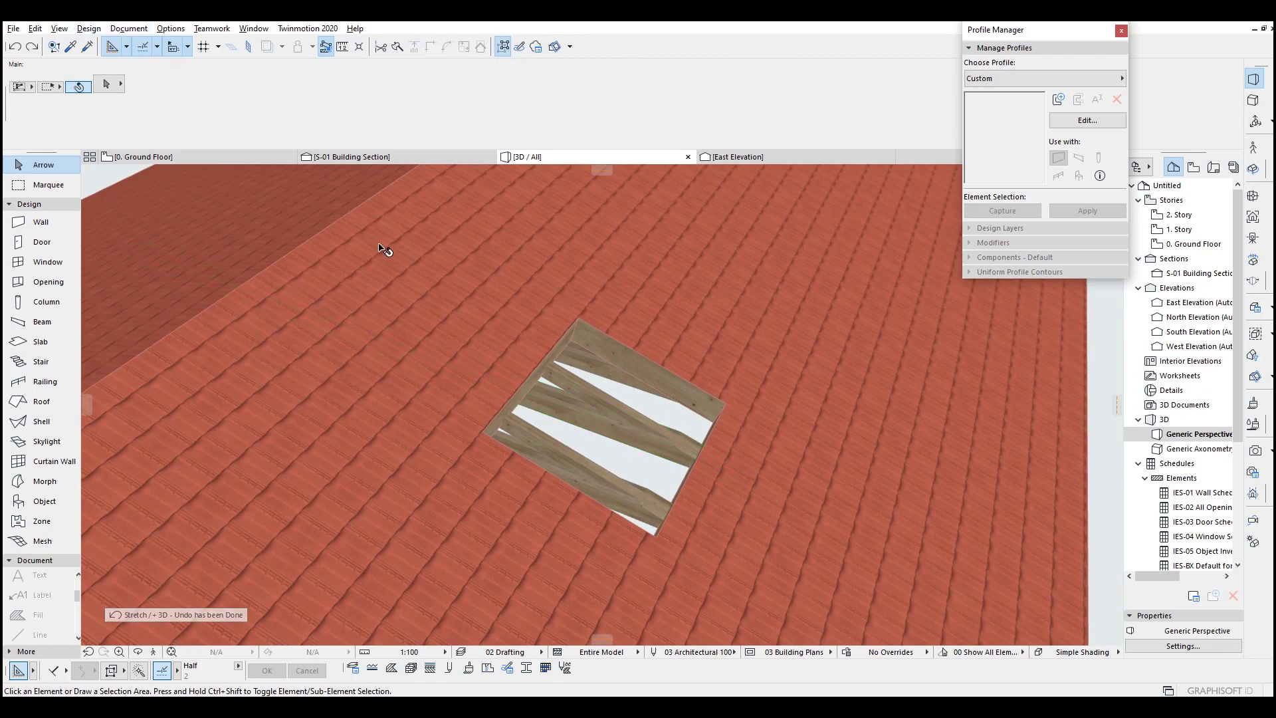
- Select the timber hip roof in the Ground Floor plan and display the RoofMaker toolbox, placed beside the drawing
click(141, 31)
click(141, 31)
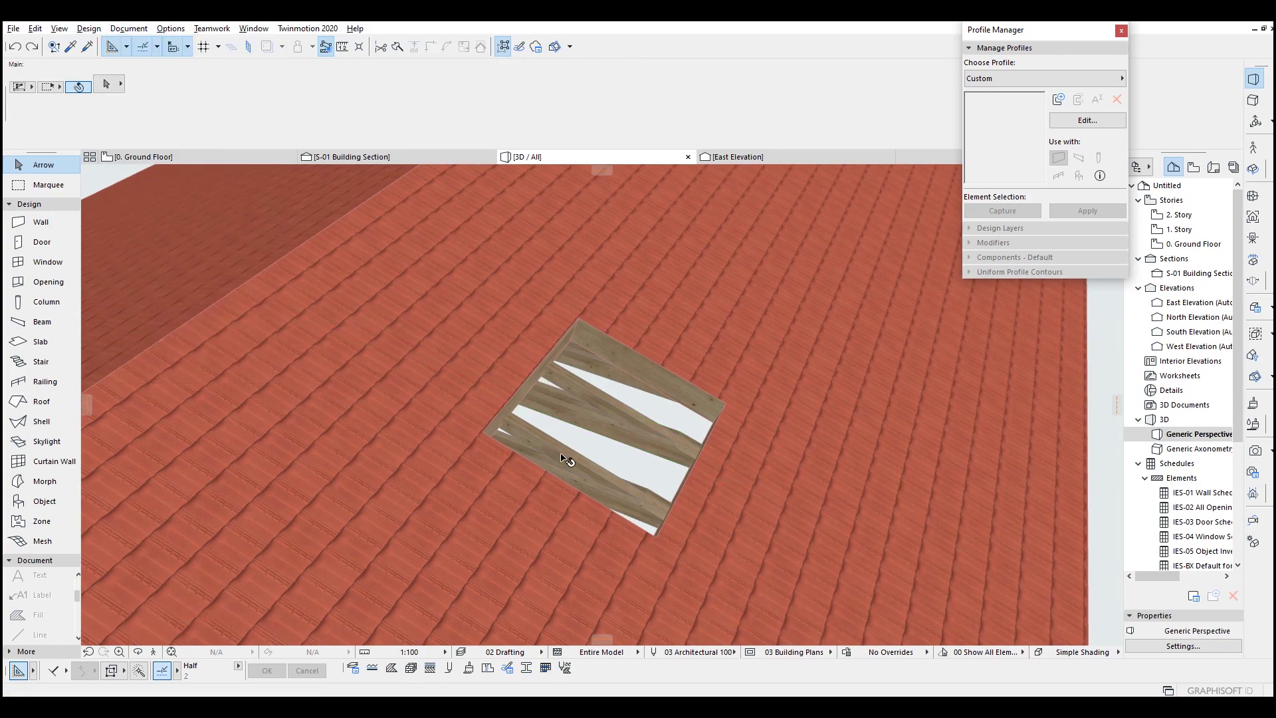
key(F2)
scroll(533, 439, down, 5)
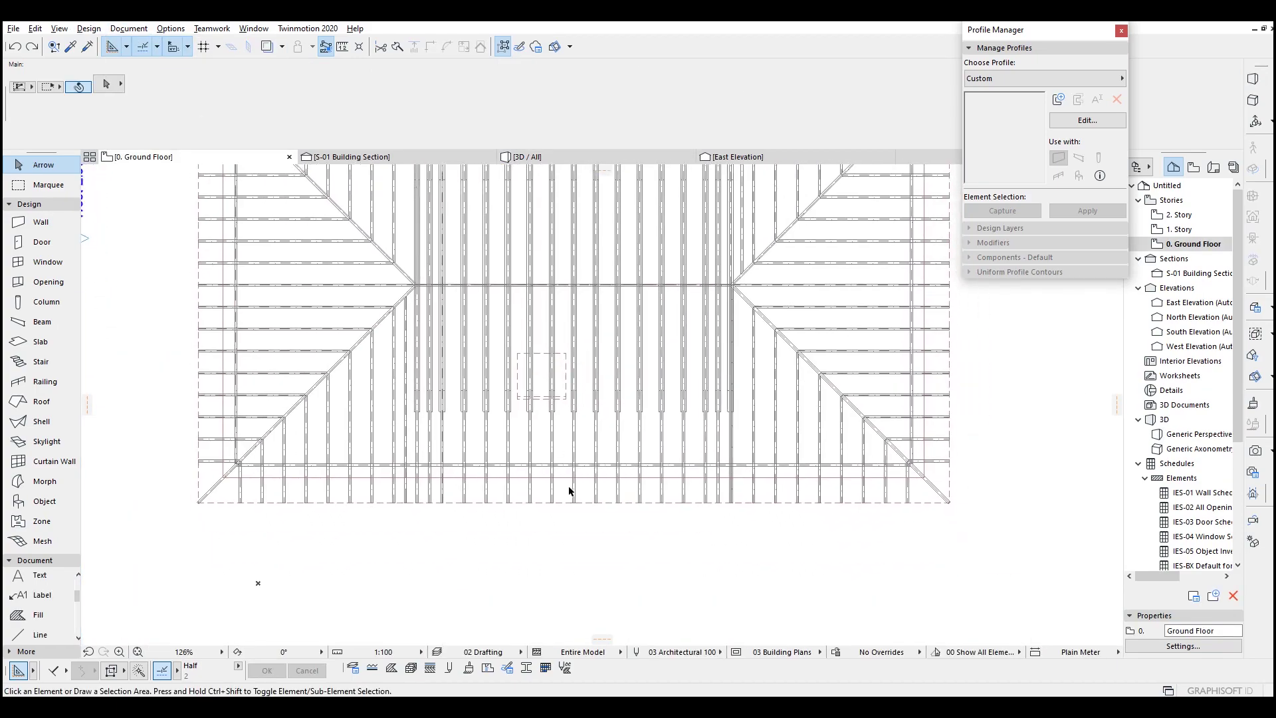
scroll(568, 485, up, 3)
click(563, 473)
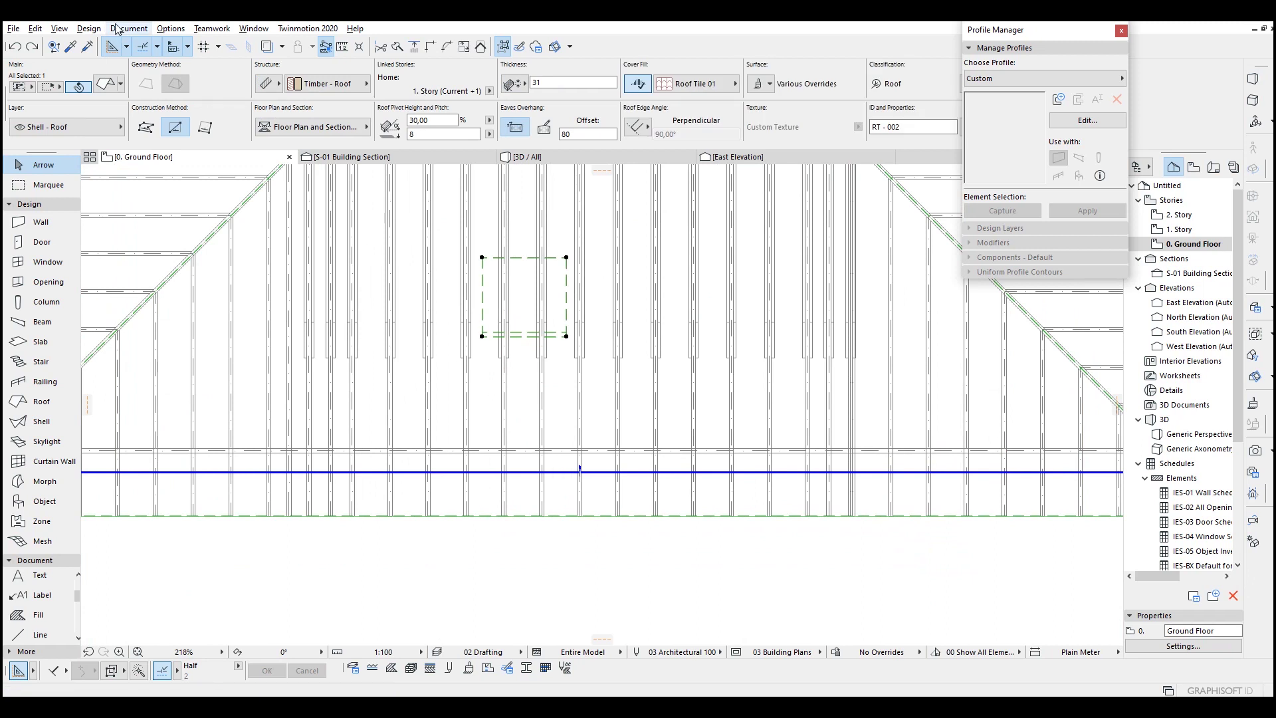
click(89, 28)
mouse_move(154, 289)
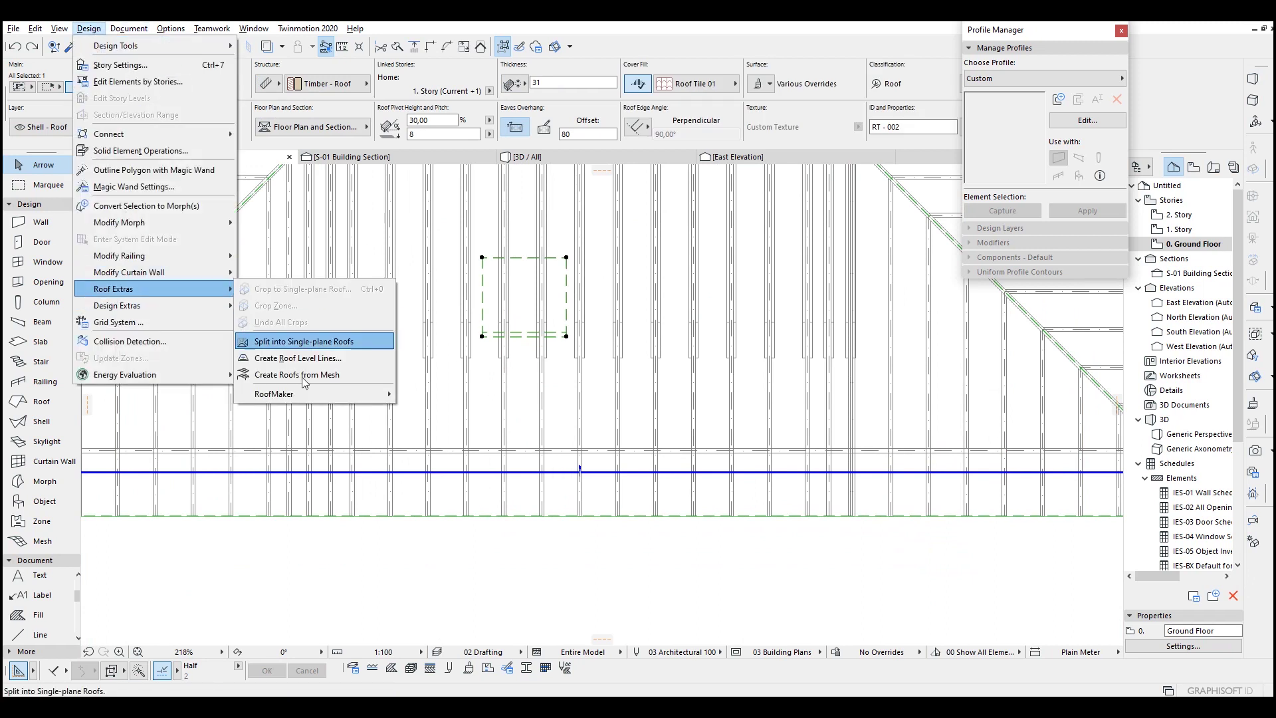
mouse_move(310, 394)
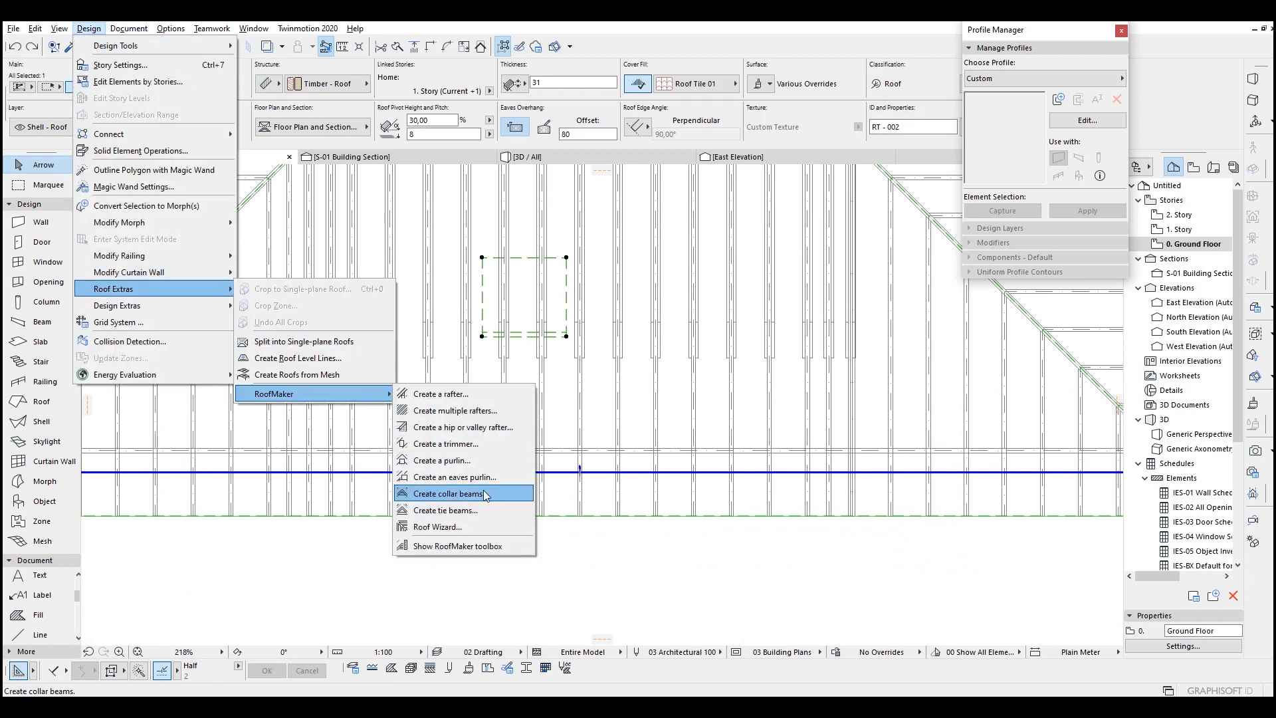
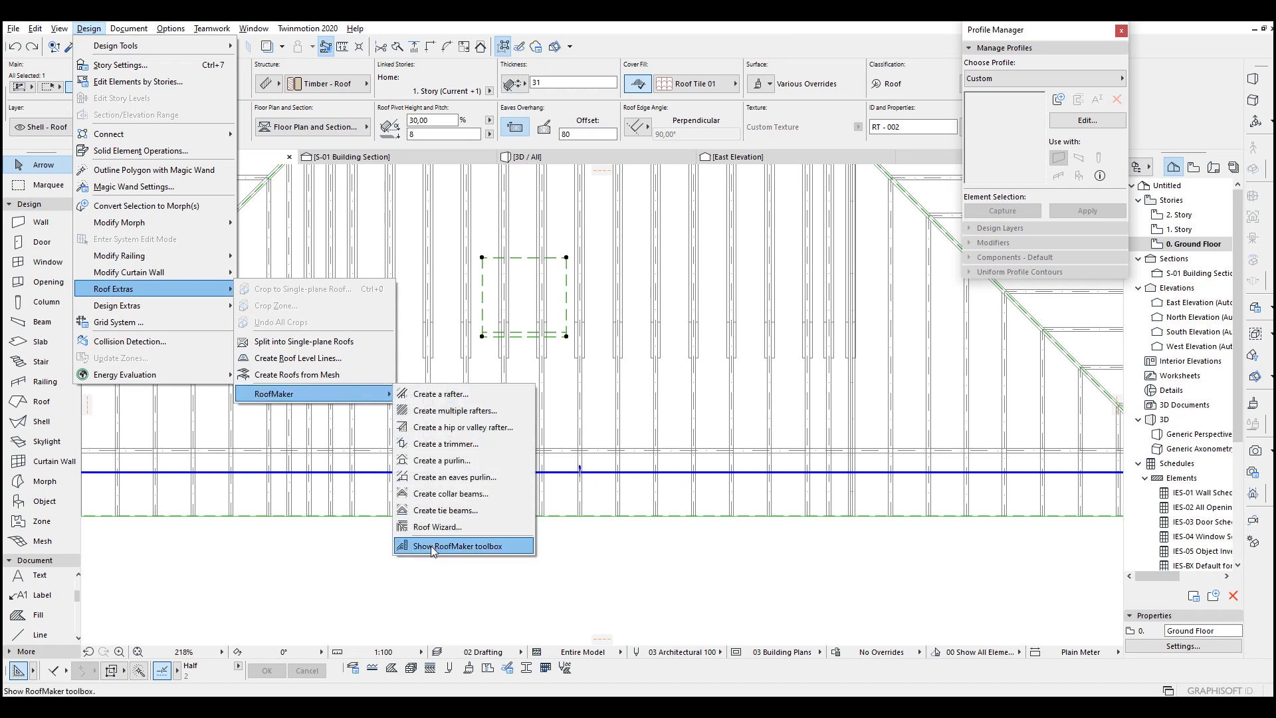
click(420, 546)
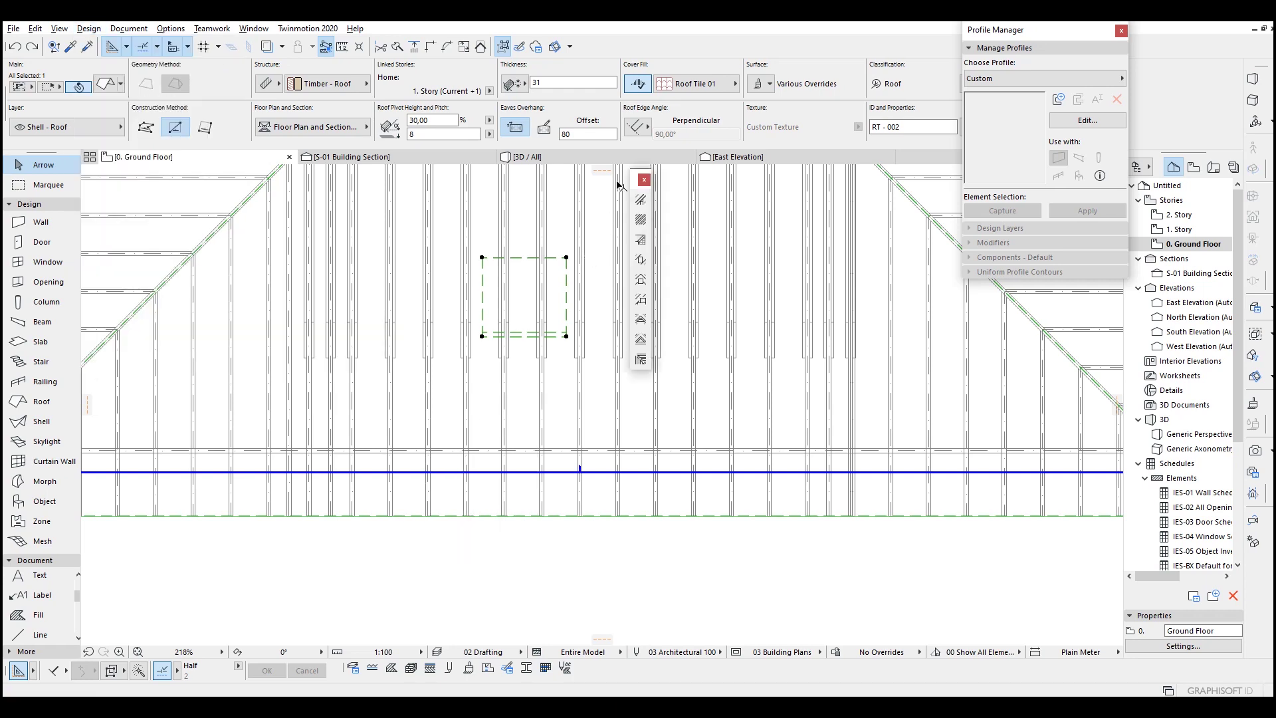
drag(631, 180, 106, 342)
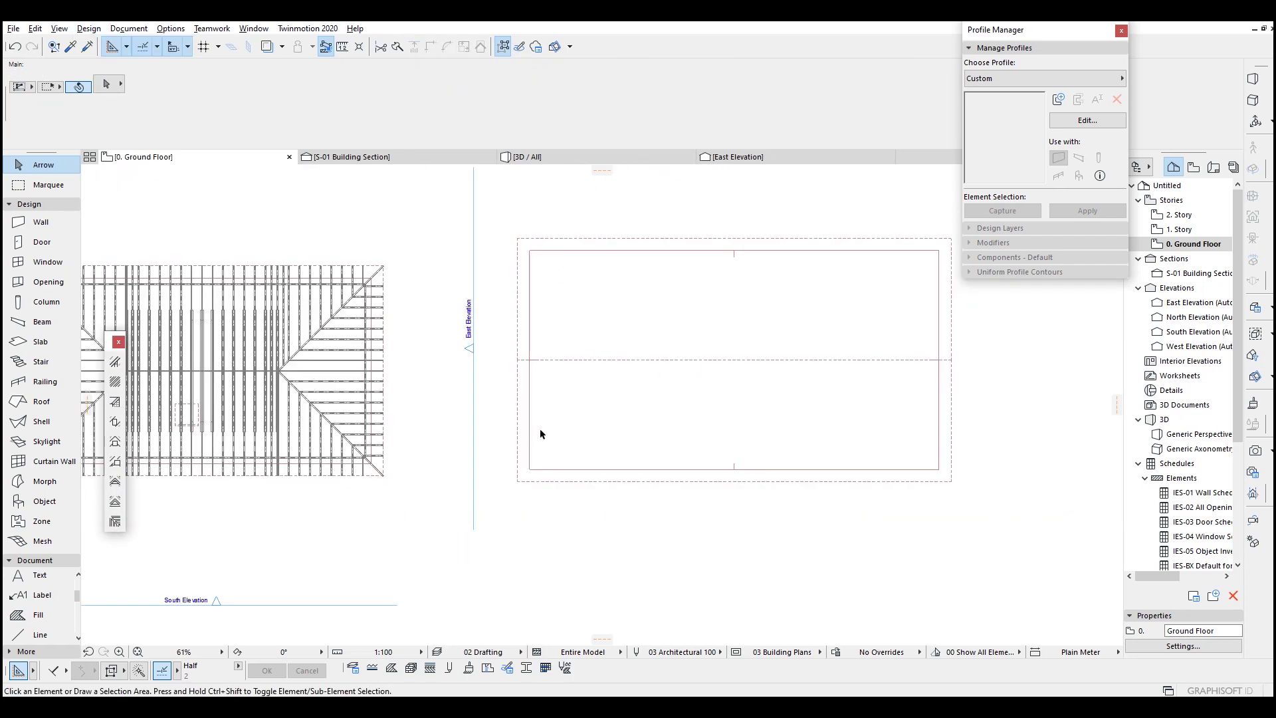
- Place a single RoofMaker rafter on the upper slope of the rectangular gable roof, keeping the existing rafter settings
click(735, 422)
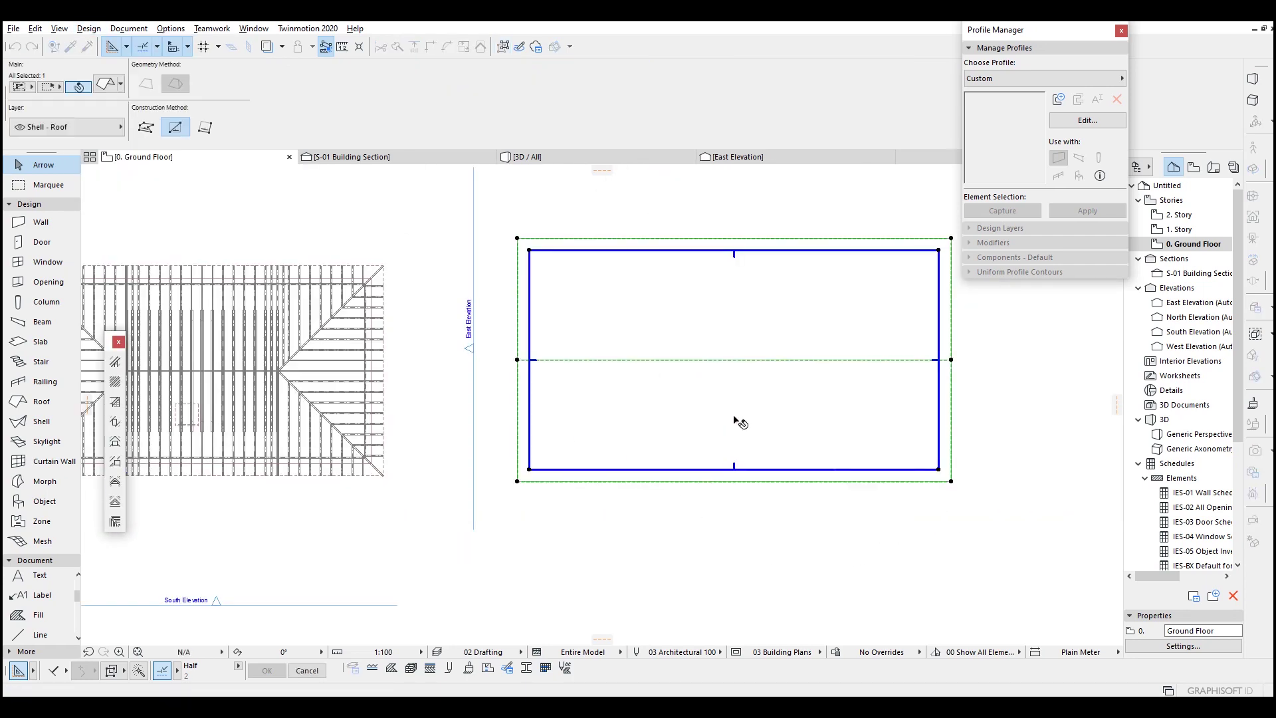
click(116, 367)
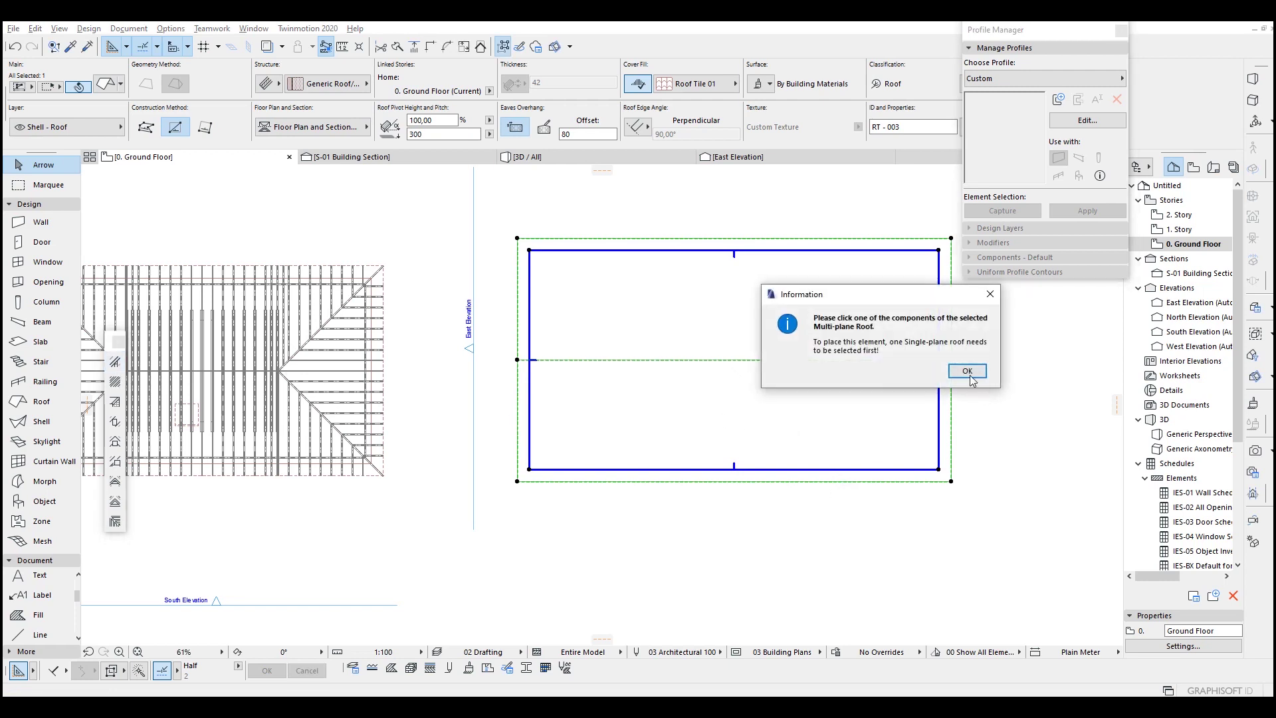
click(967, 372)
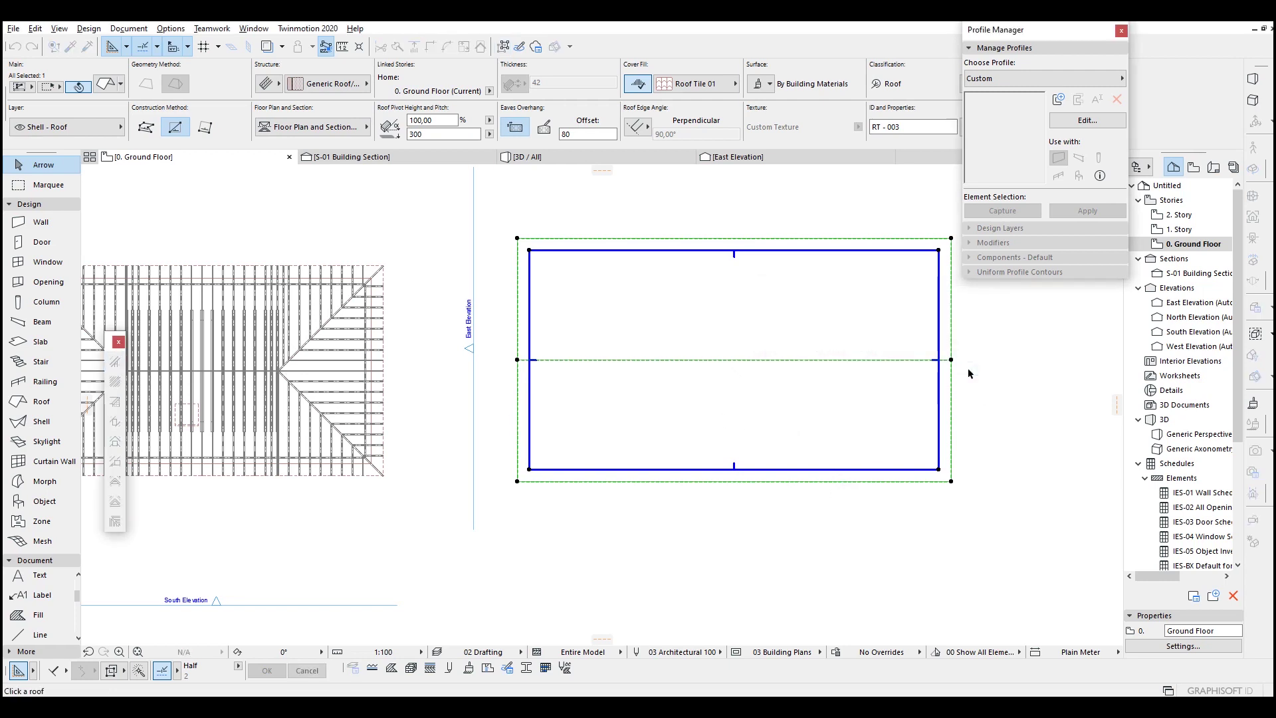
click(593, 303)
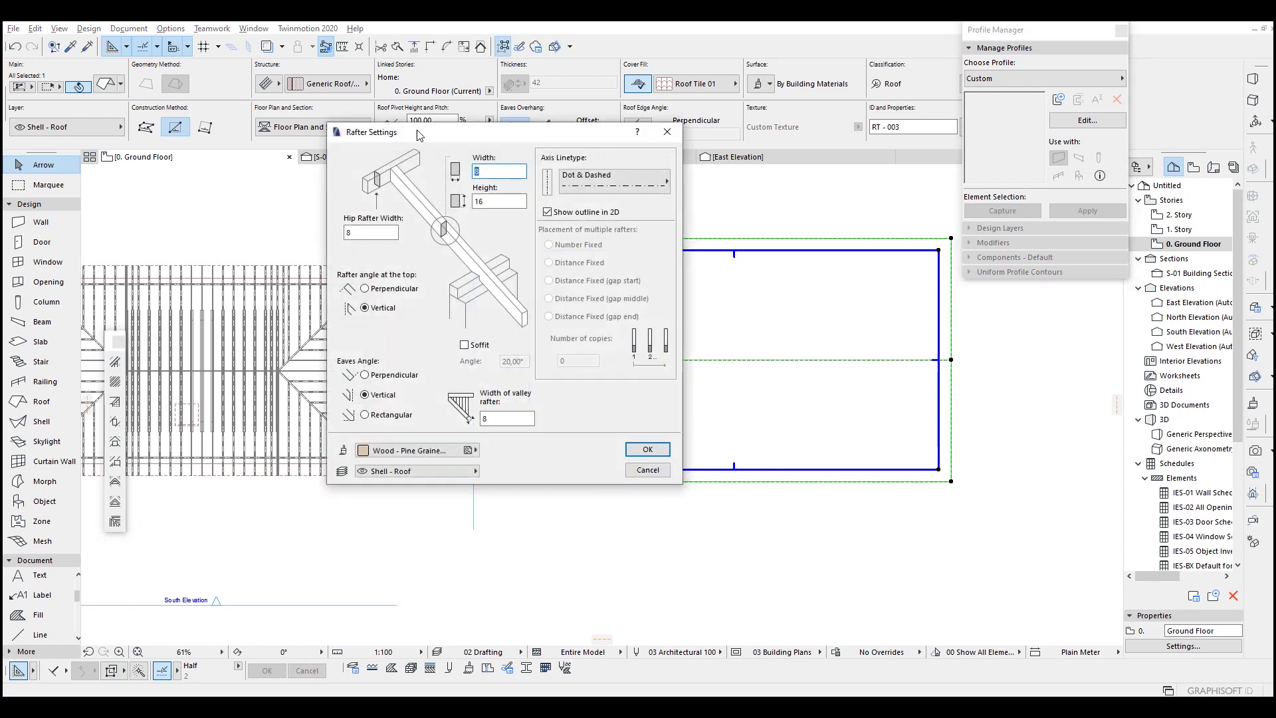
click(644, 450)
scroll(598, 303, up, 4)
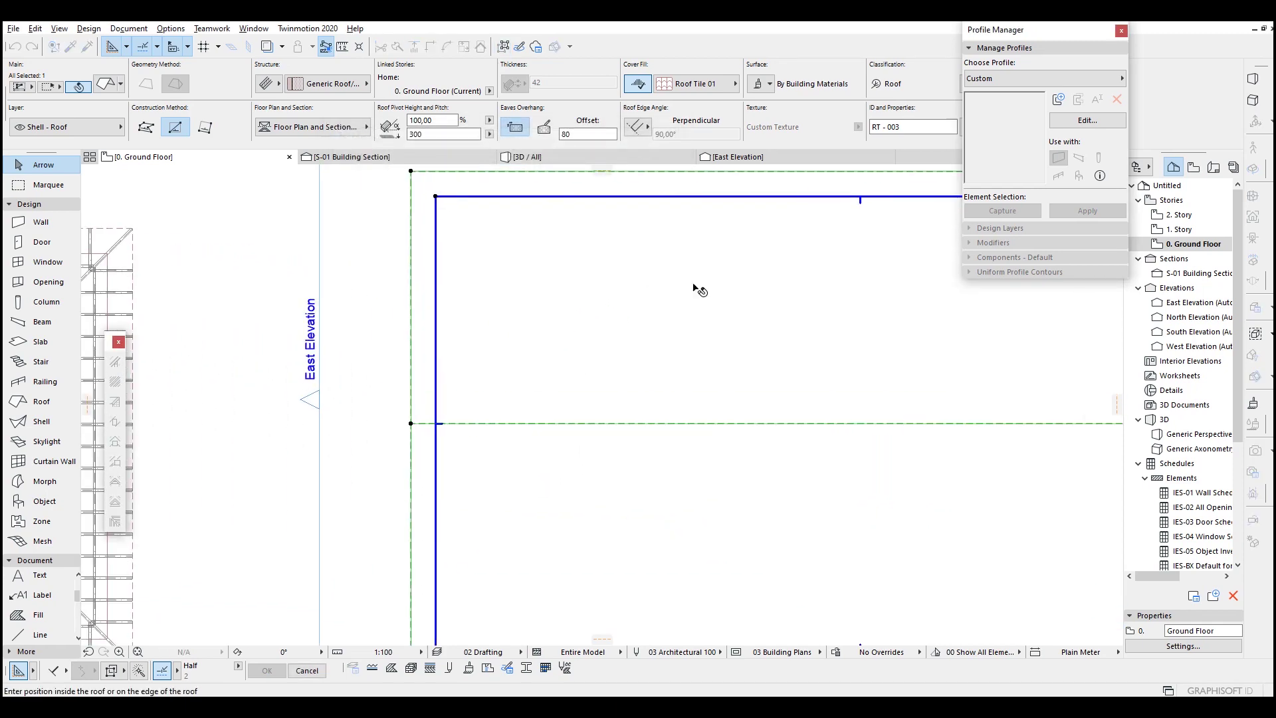
scroll(625, 359, down, 3)
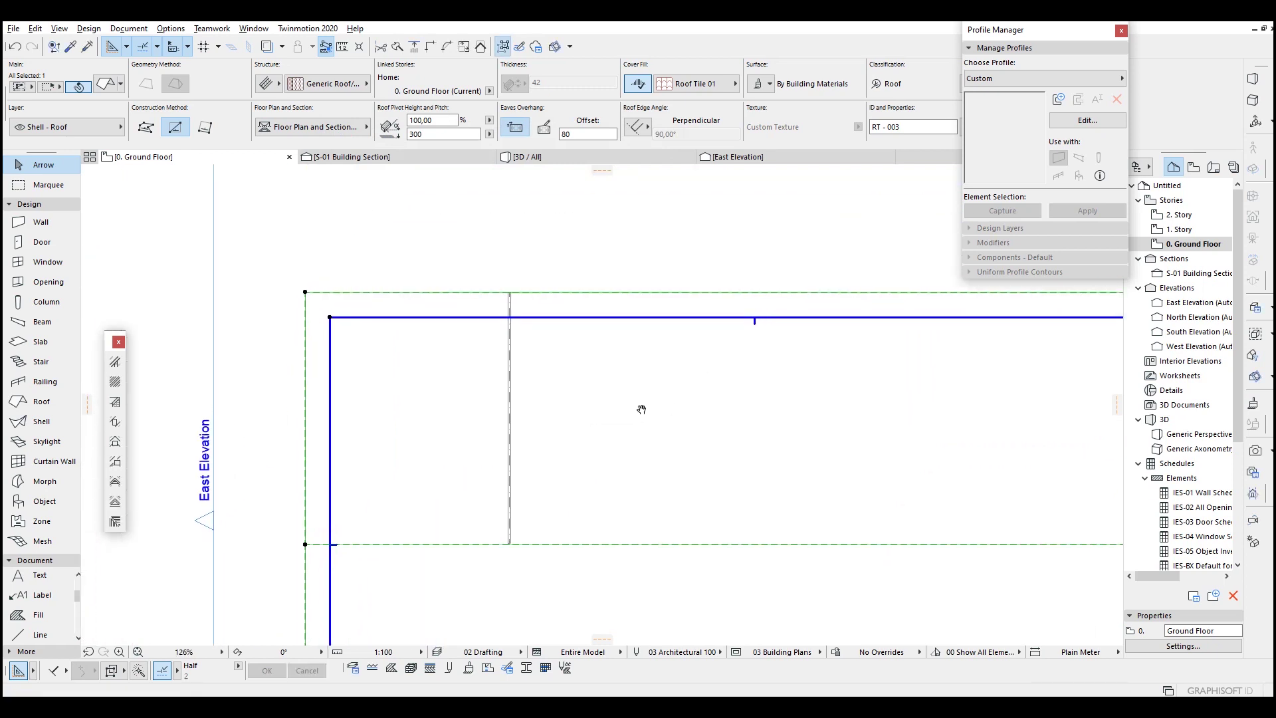
click(555, 471)
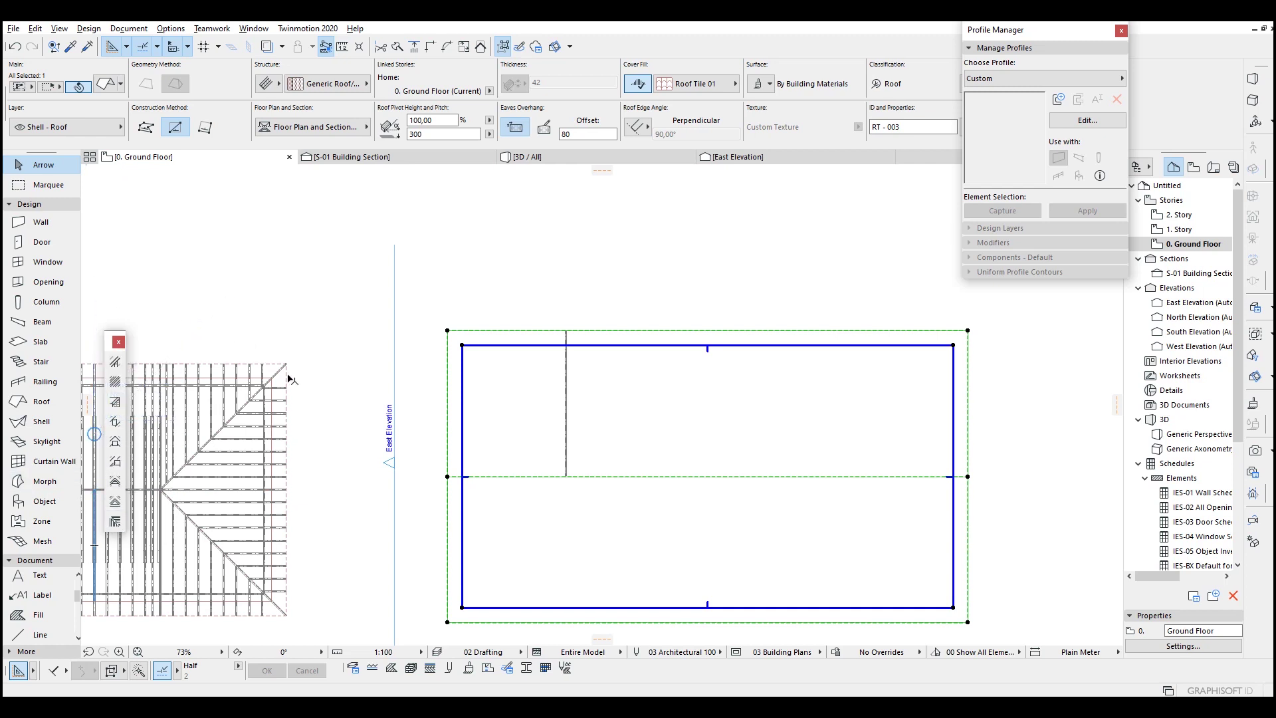
- Reactivate grouping and delete the entire group of framing members from the timber hip roof
middle_drag(137, 418, 249, 398)
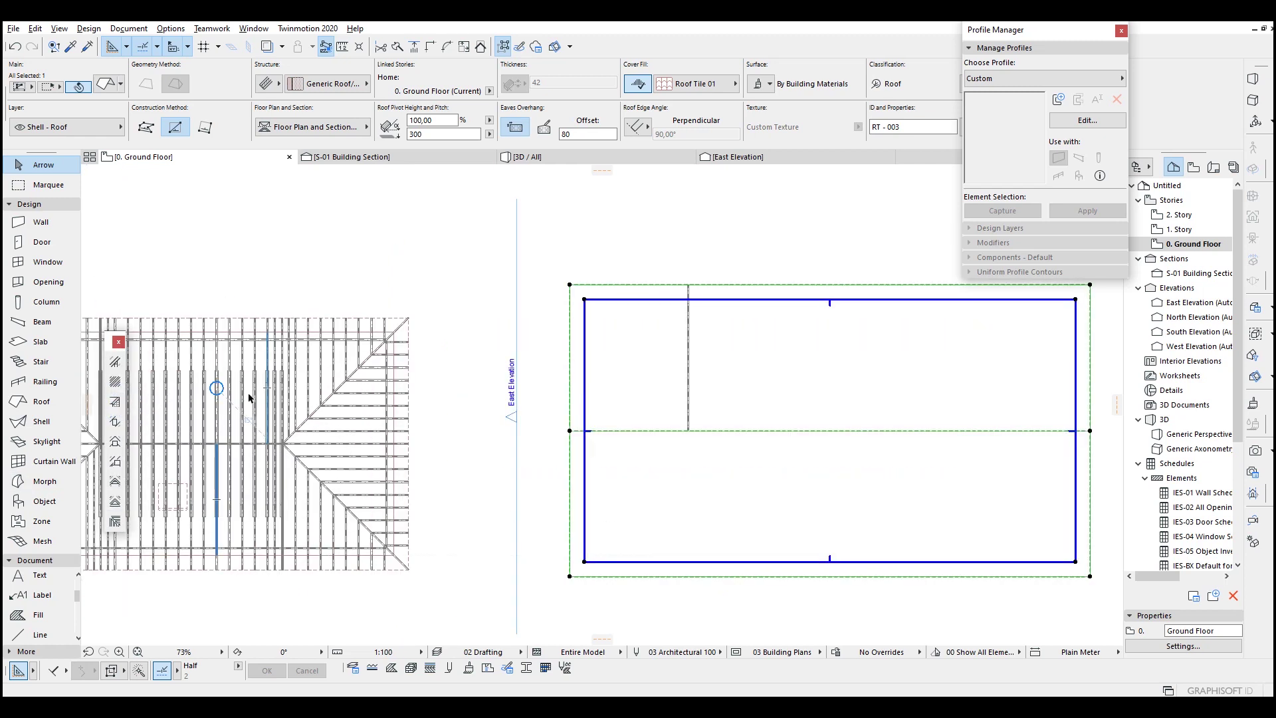
scroll(241, 434, up, 4)
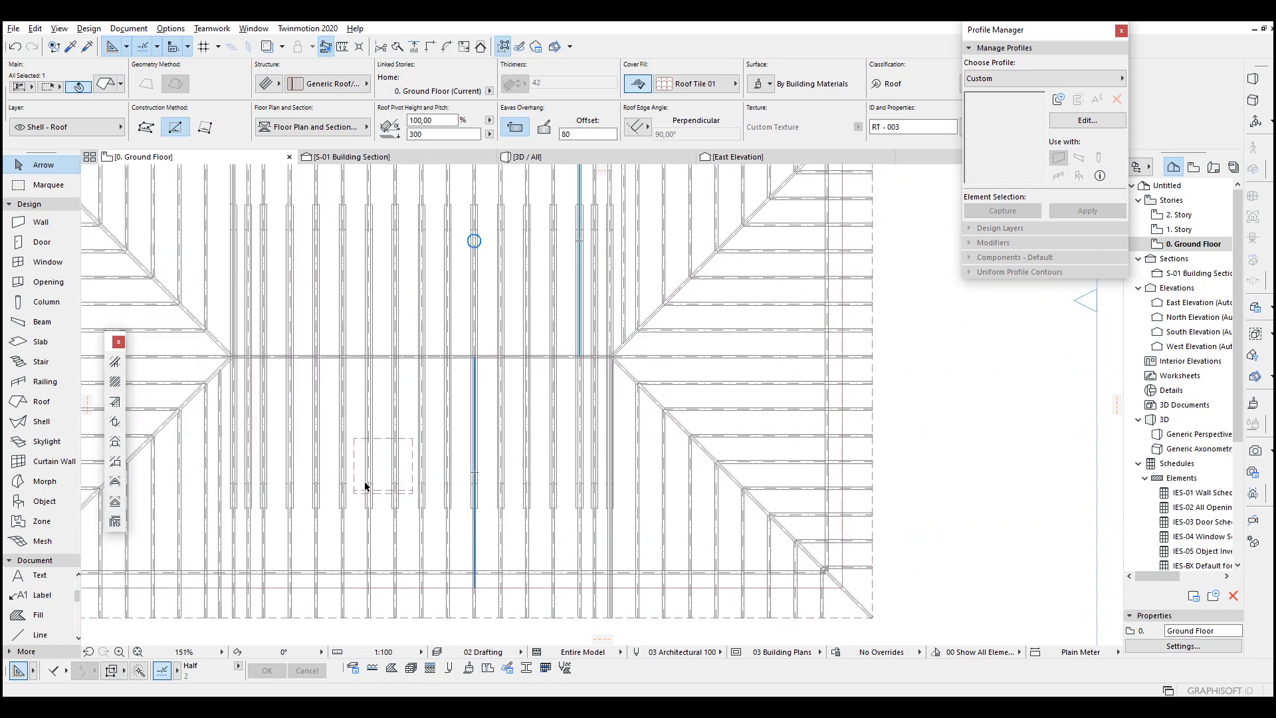
middle_drag(365, 487, 455, 471)
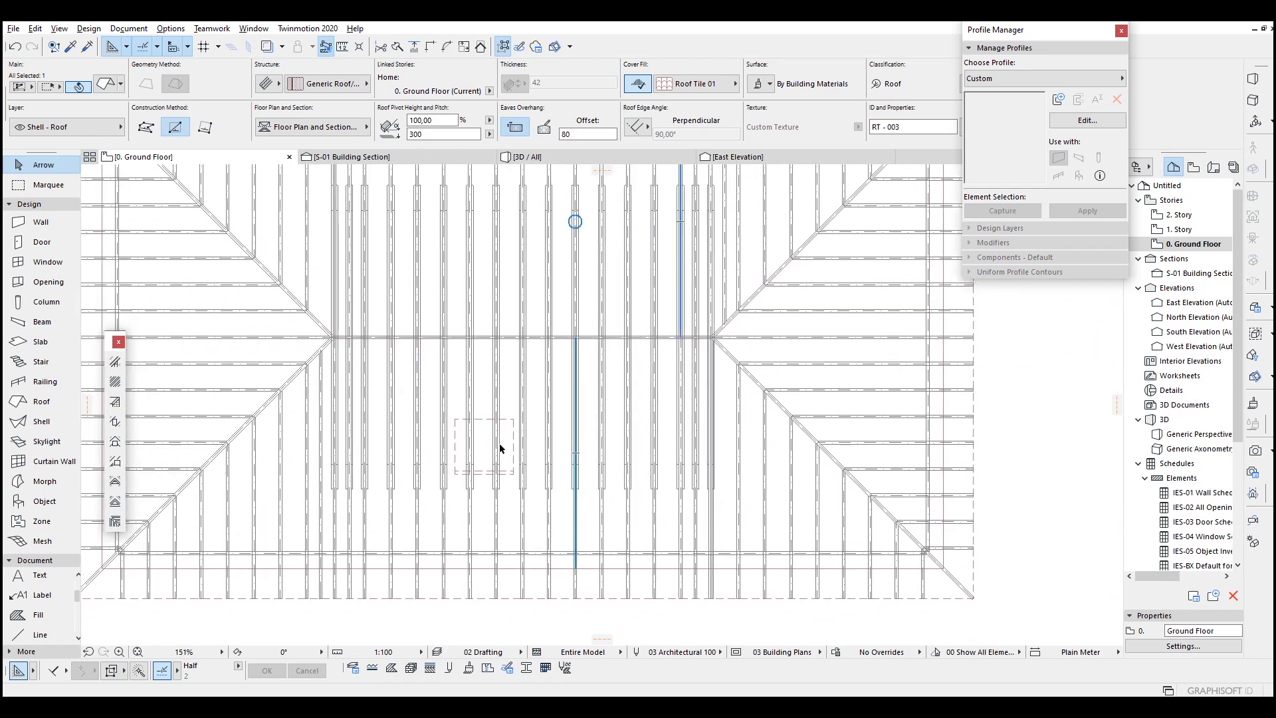
click(499, 447)
scroll(499, 447, down, 5)
click(505, 49)
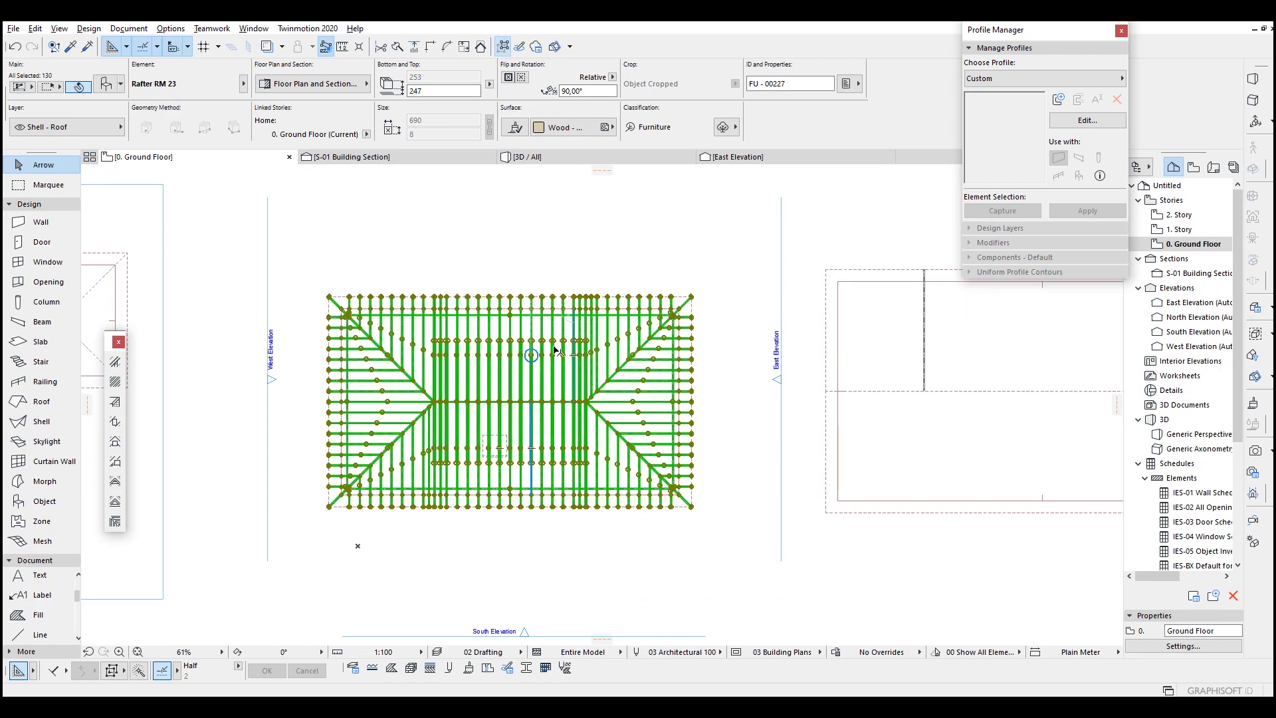
key(Delete)
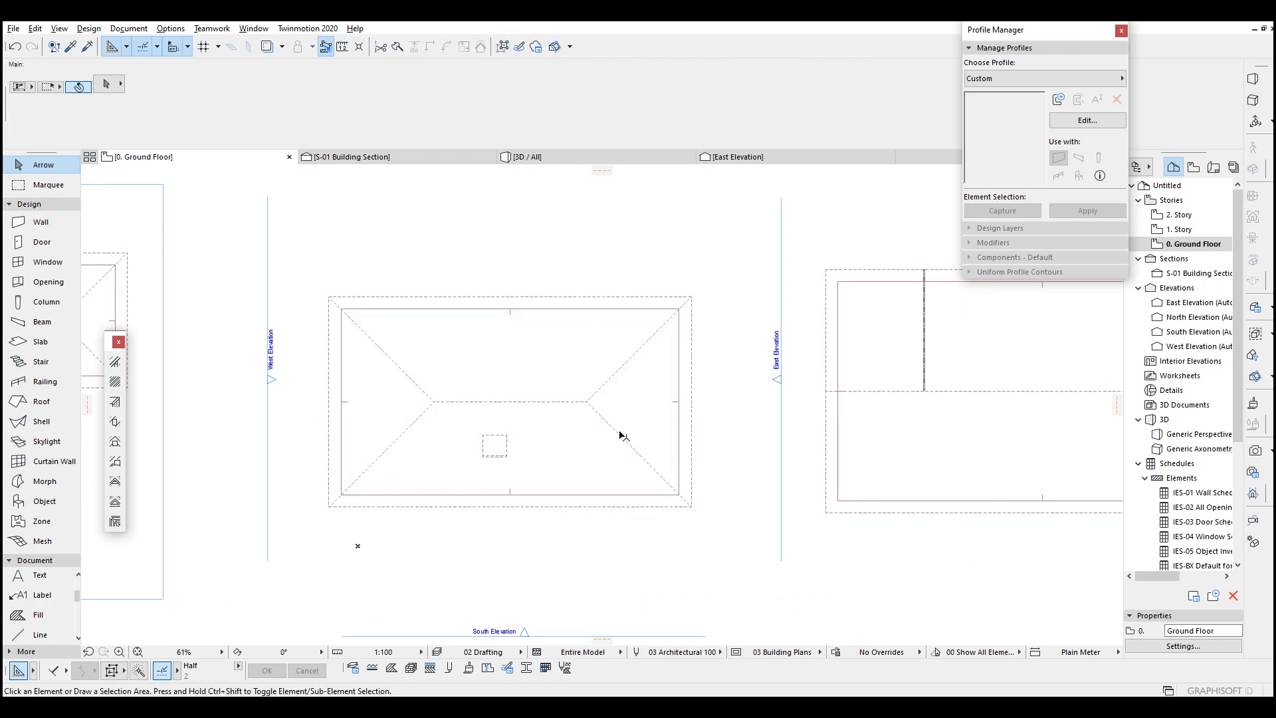
- Generate the framing of the timber hip roof again with the Roof Wizard, keeping its existing settings
click(594, 401)
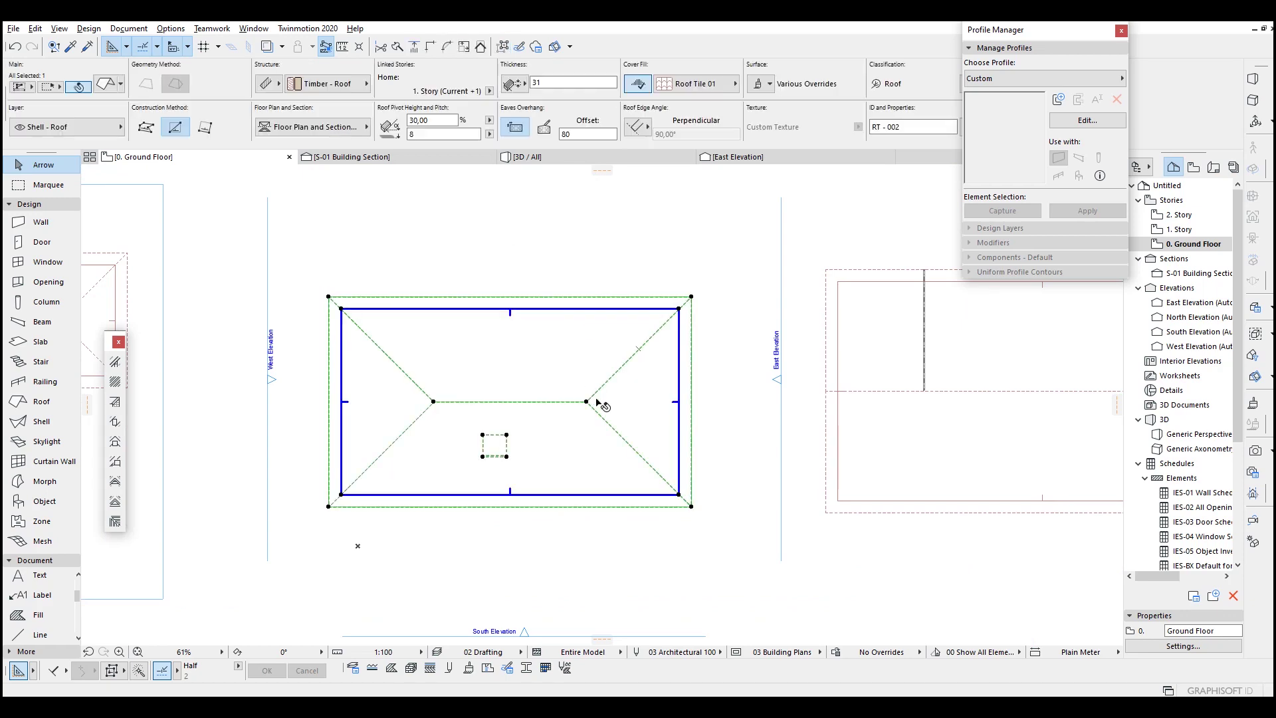
click(89, 29)
click(94, 31)
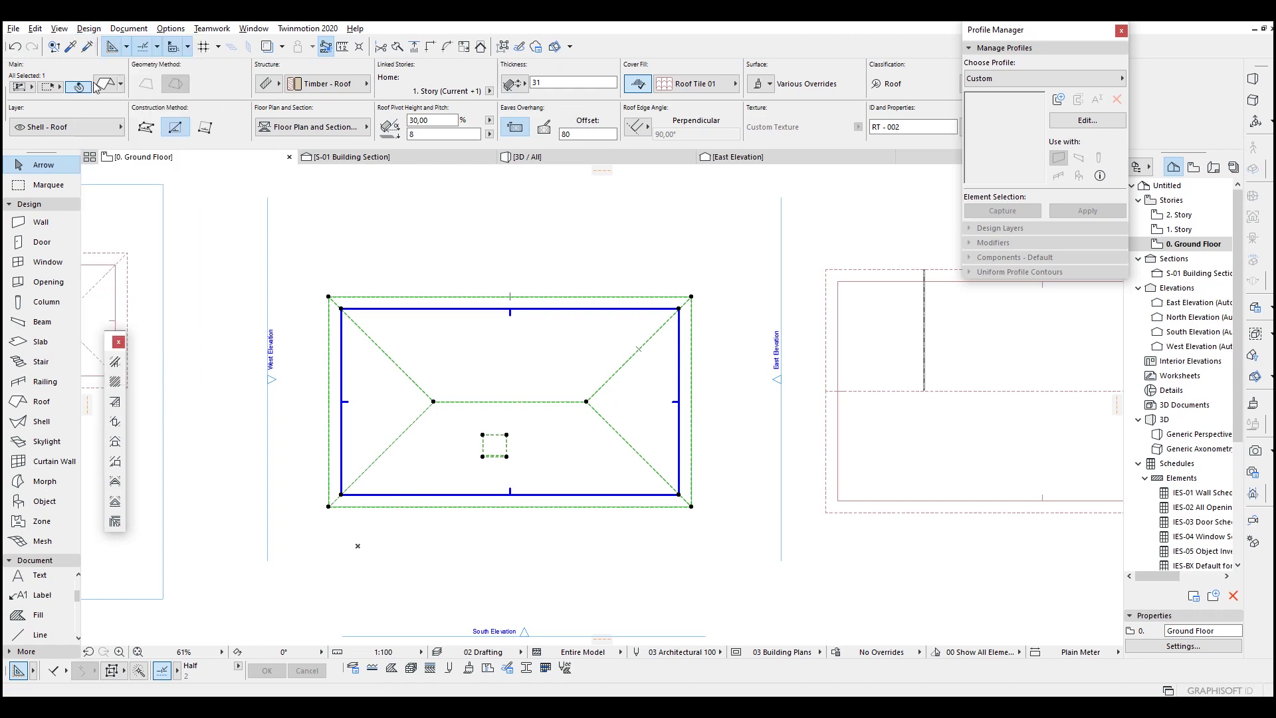
click(115, 523)
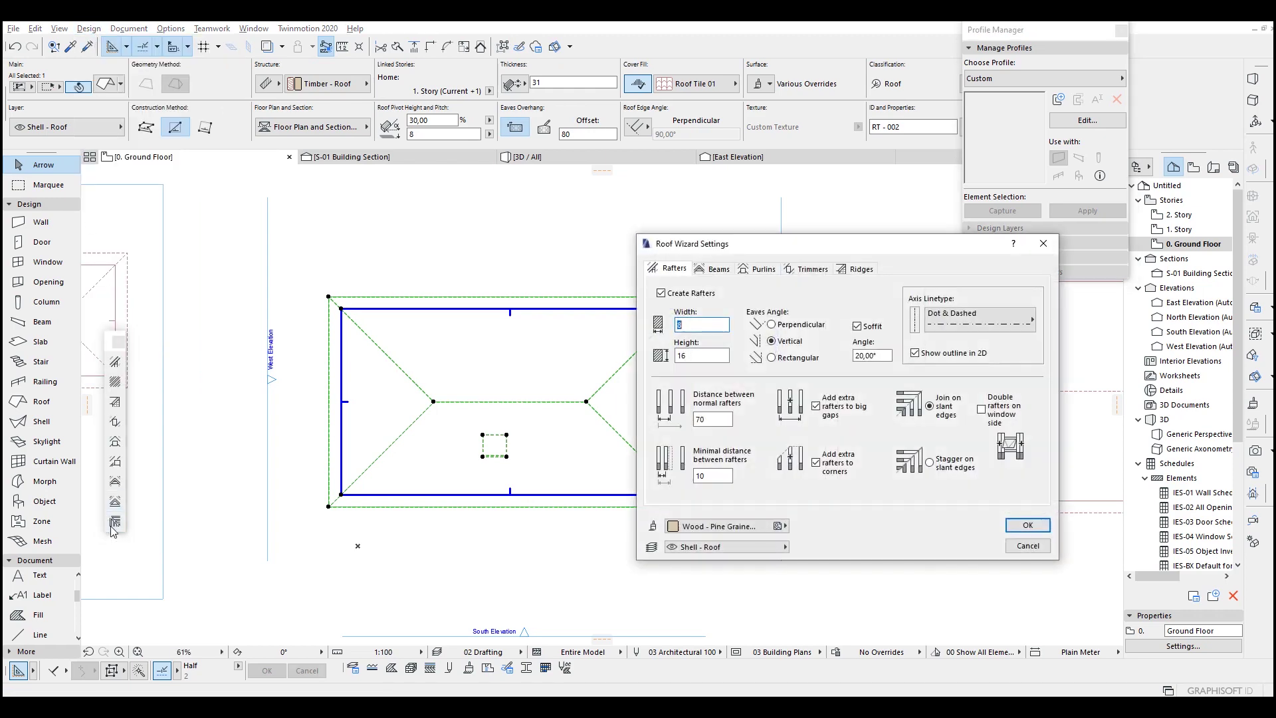
click(1027, 525)
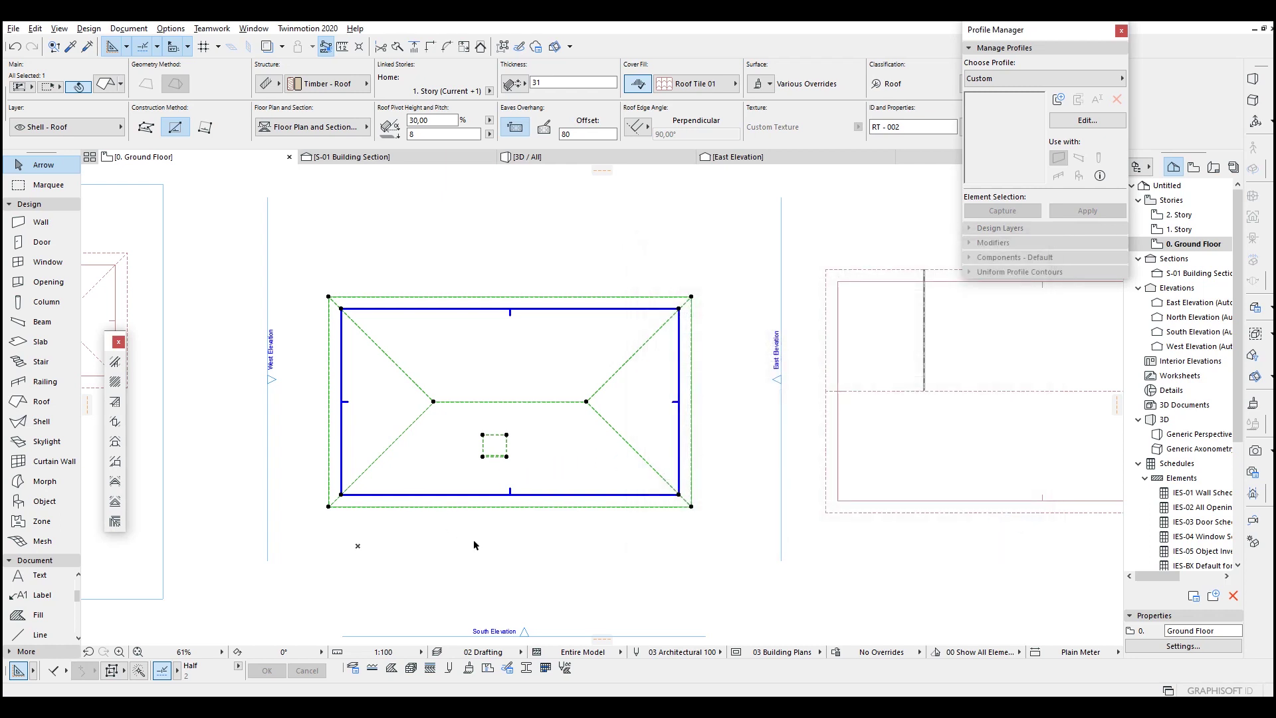
middle_drag(482, 530, 595, 516)
click(600, 525)
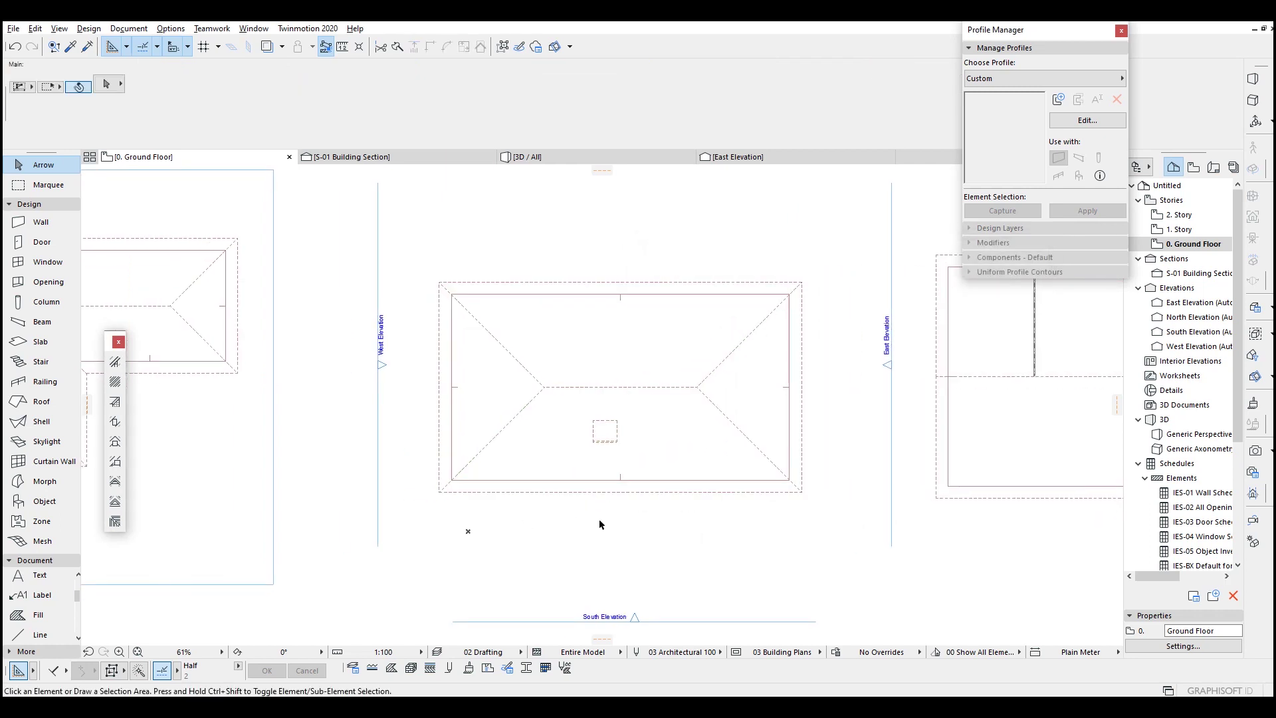
- Set the cover fill background pen of the timber hip roof to Transparent
click(654, 380)
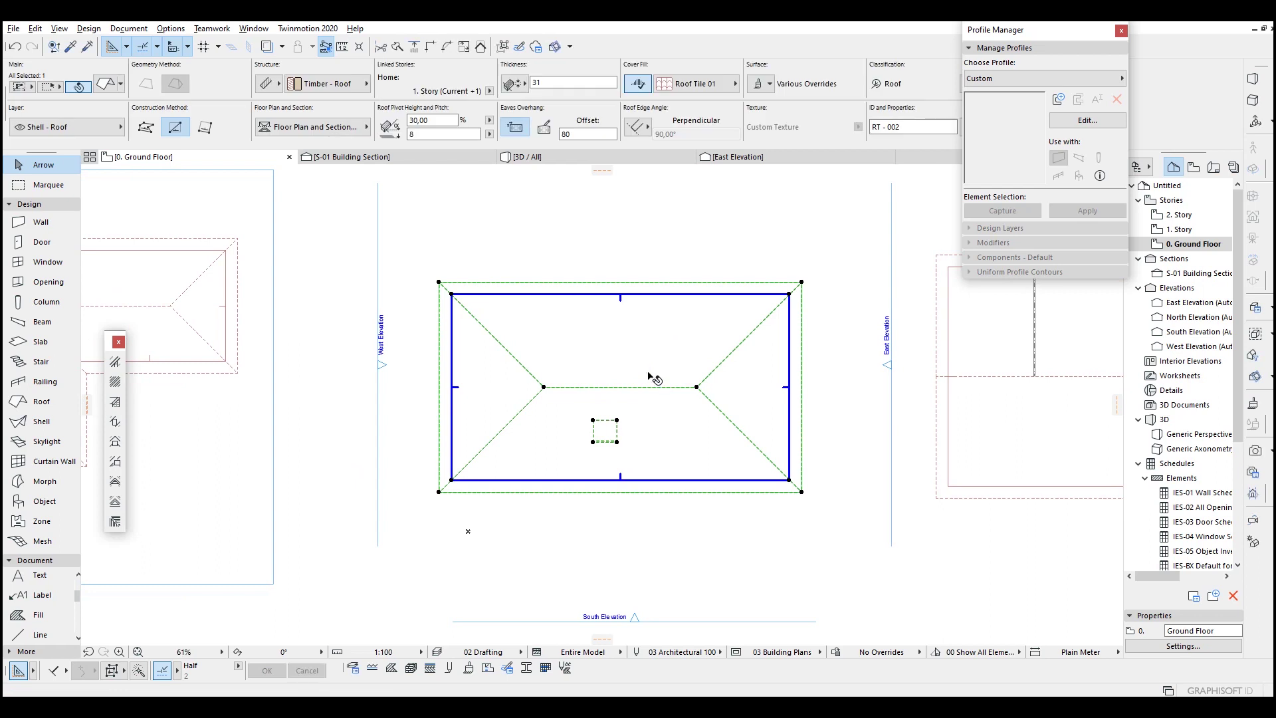
scroll(604, 390, up, 3)
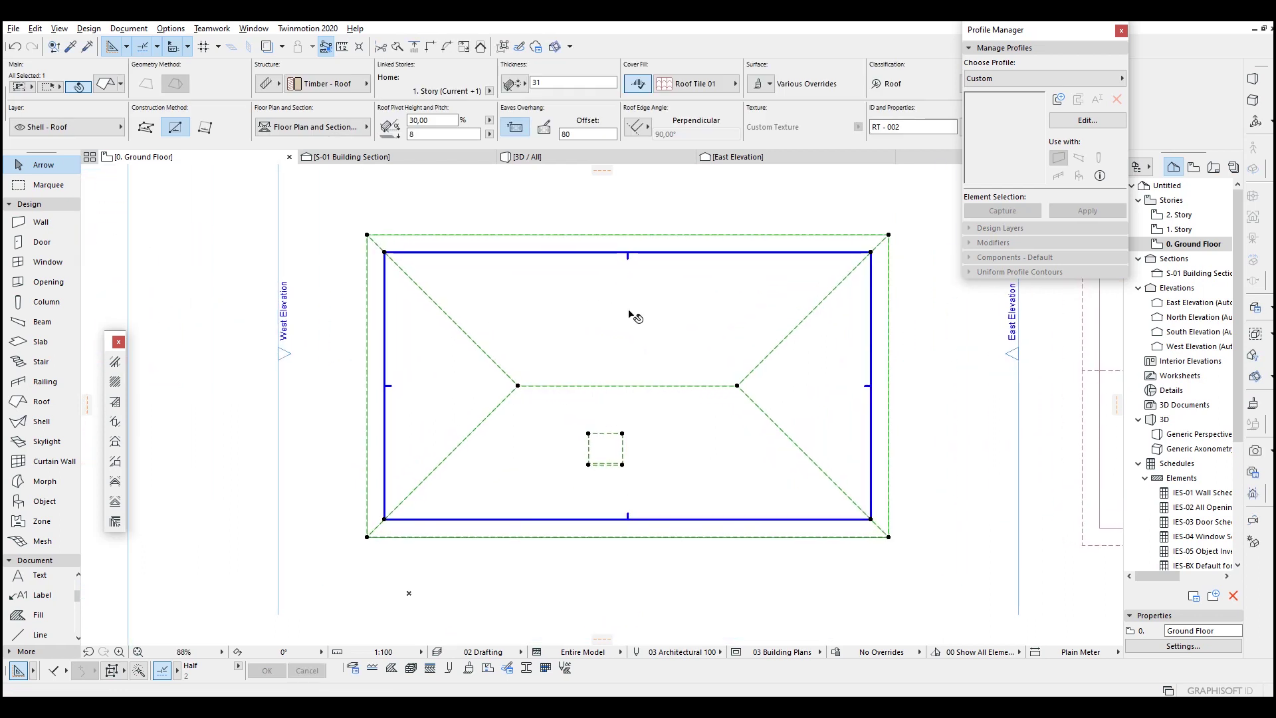
middle_drag(780, 413, 691, 410)
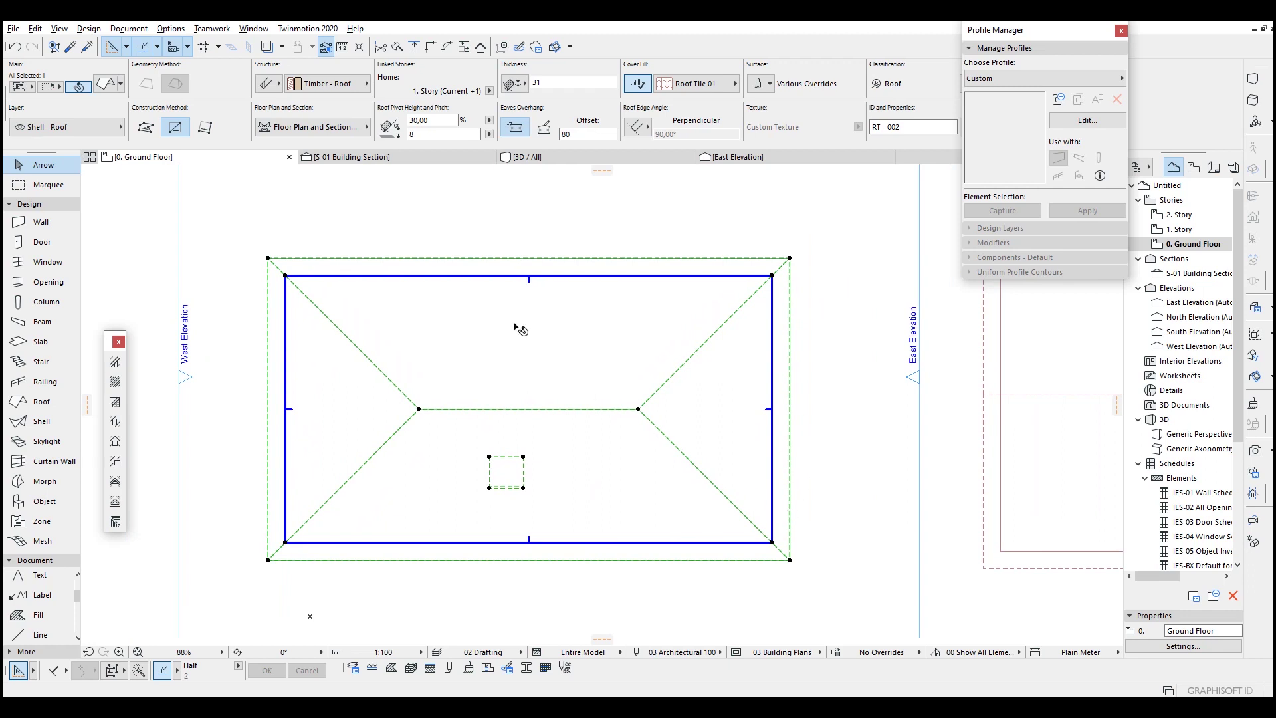
middle_drag(617, 354, 668, 334)
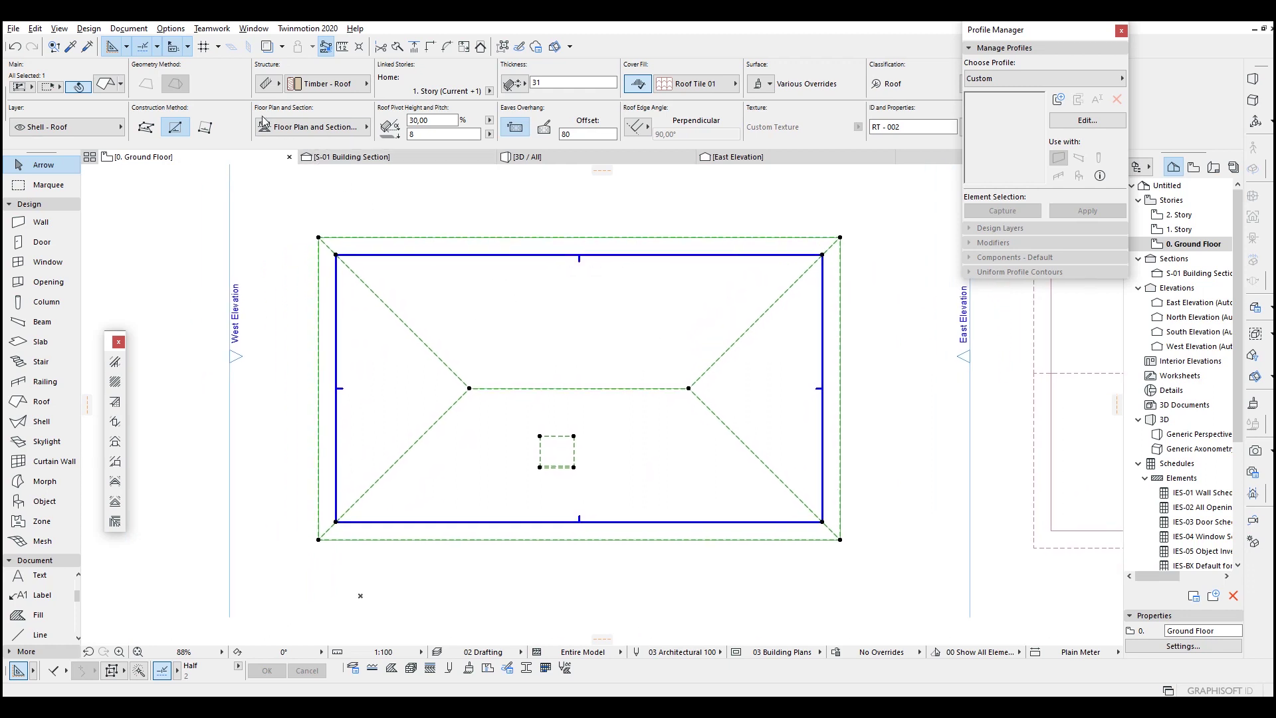
click(325, 132)
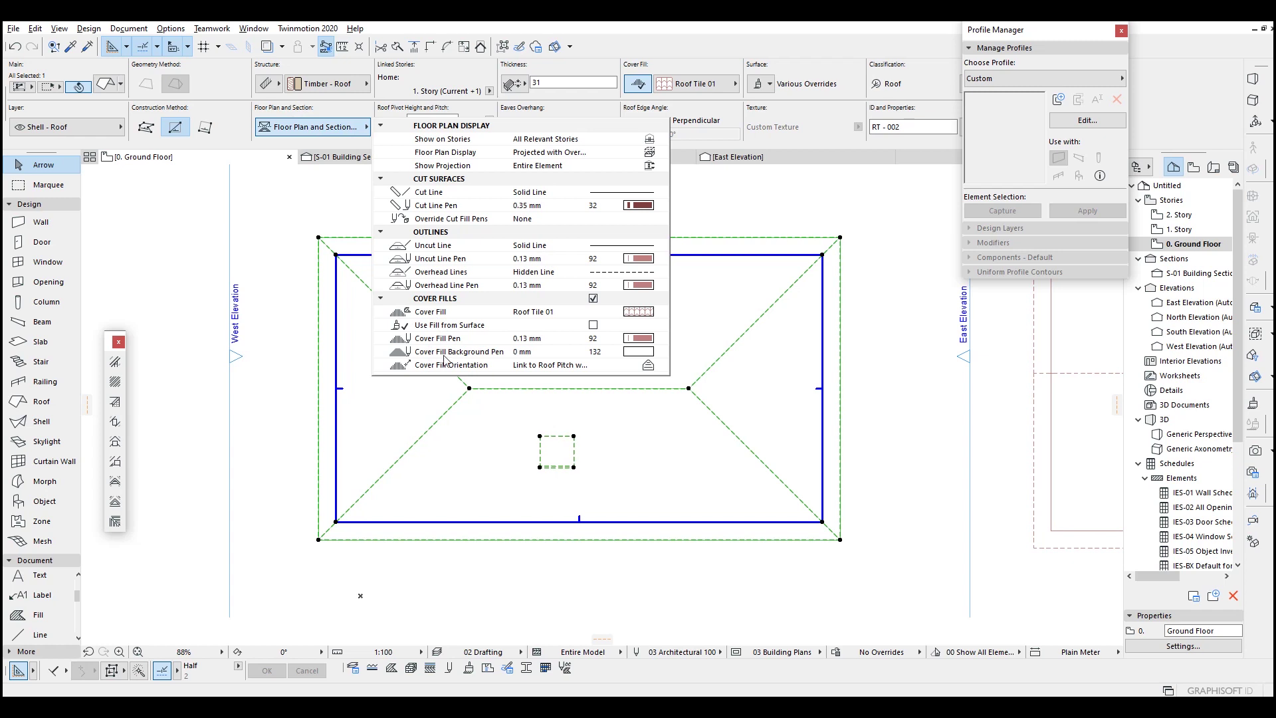
click(633, 354)
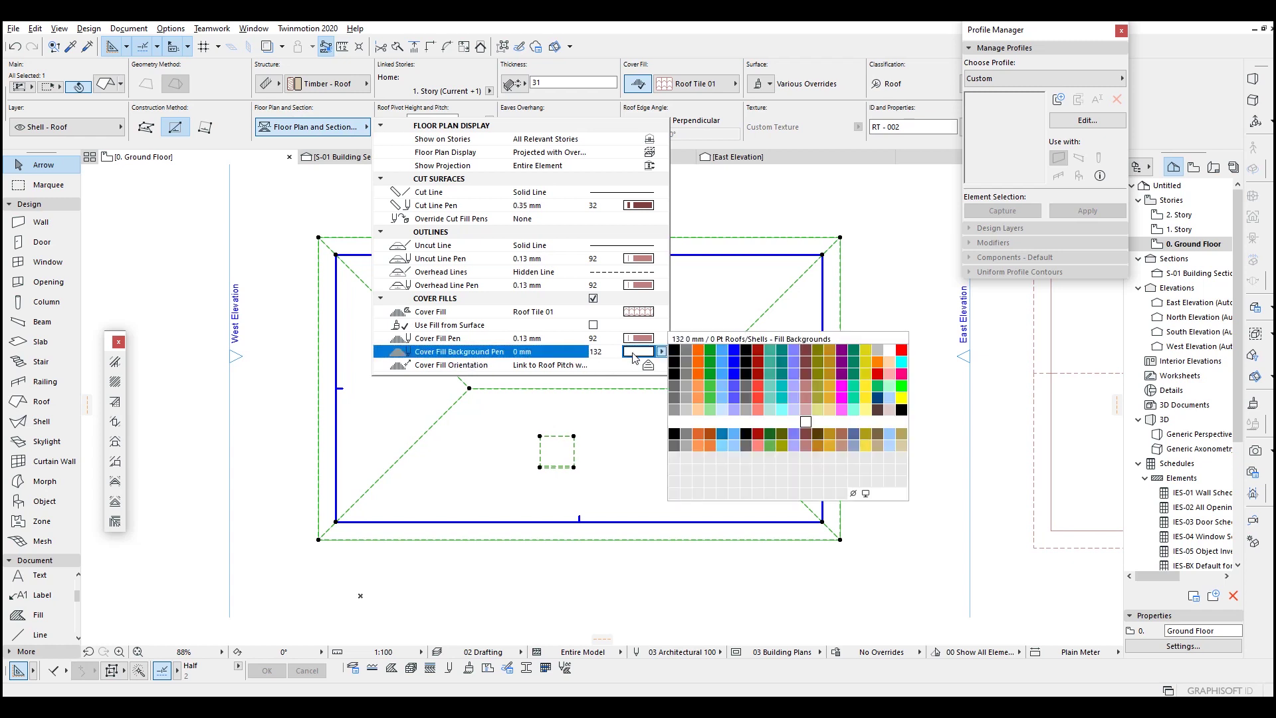
click(854, 493)
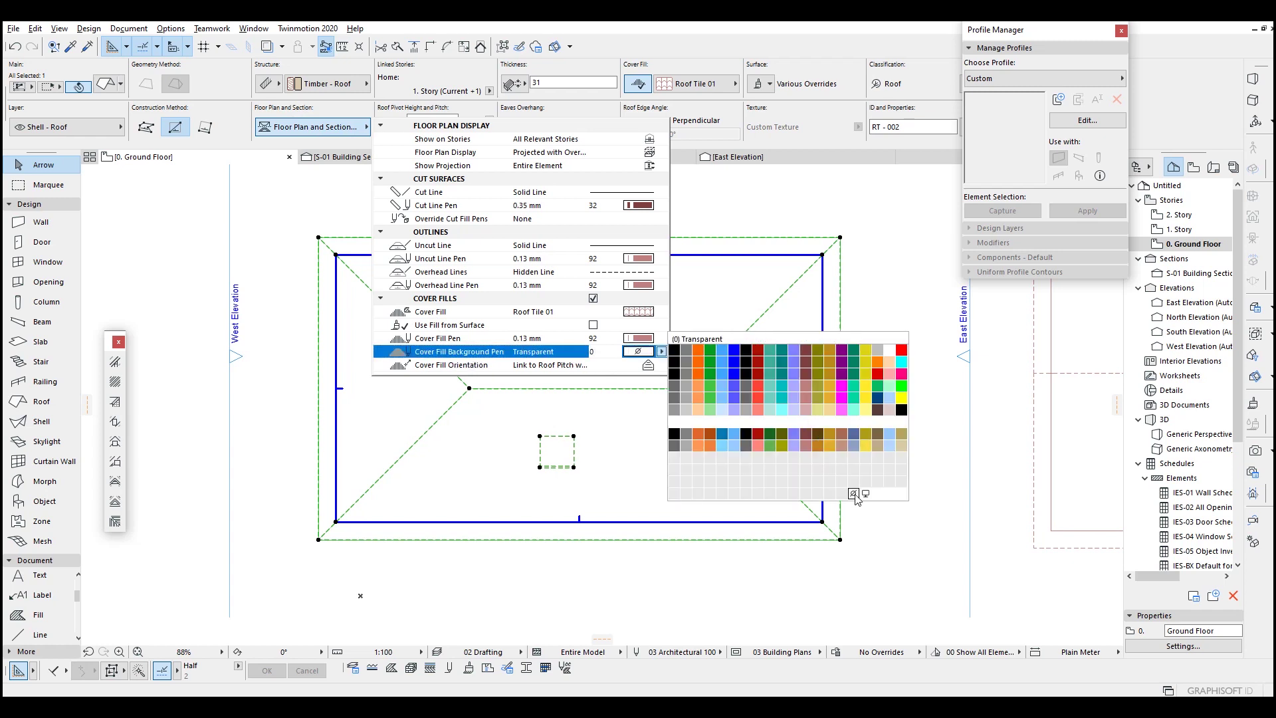
click(855, 498)
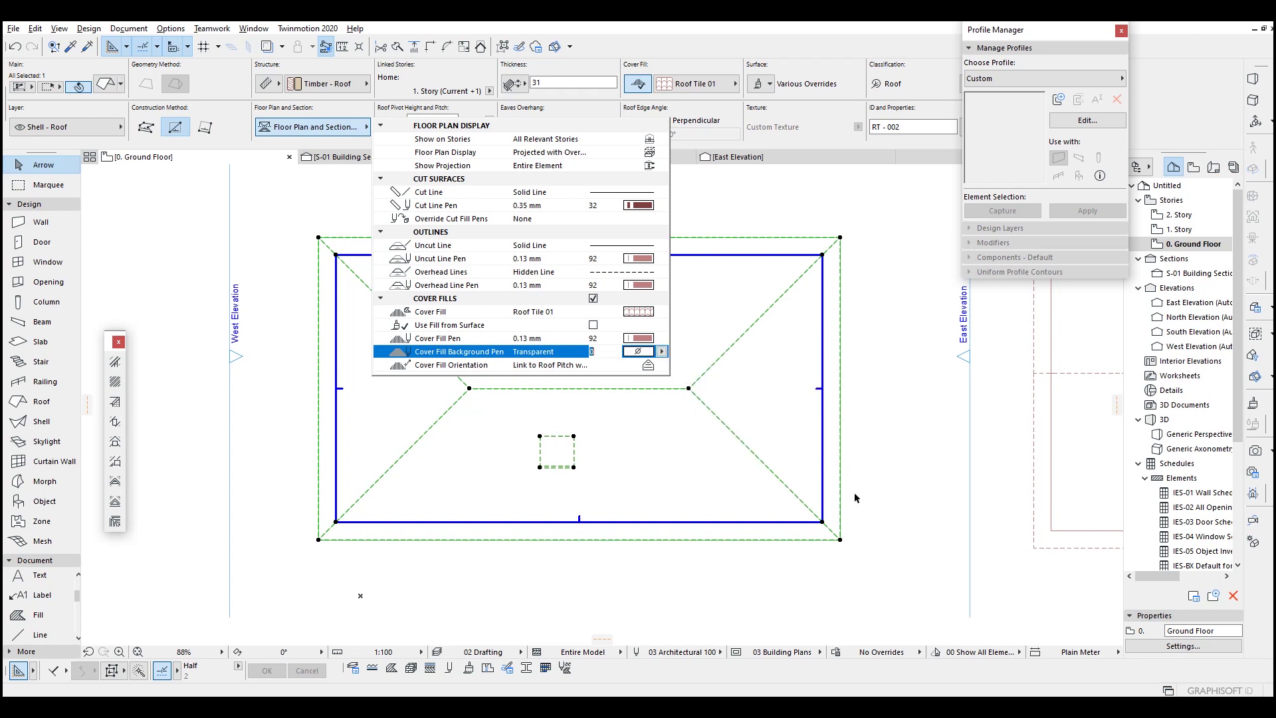
click(606, 457)
middle_drag(546, 433, 654, 453)
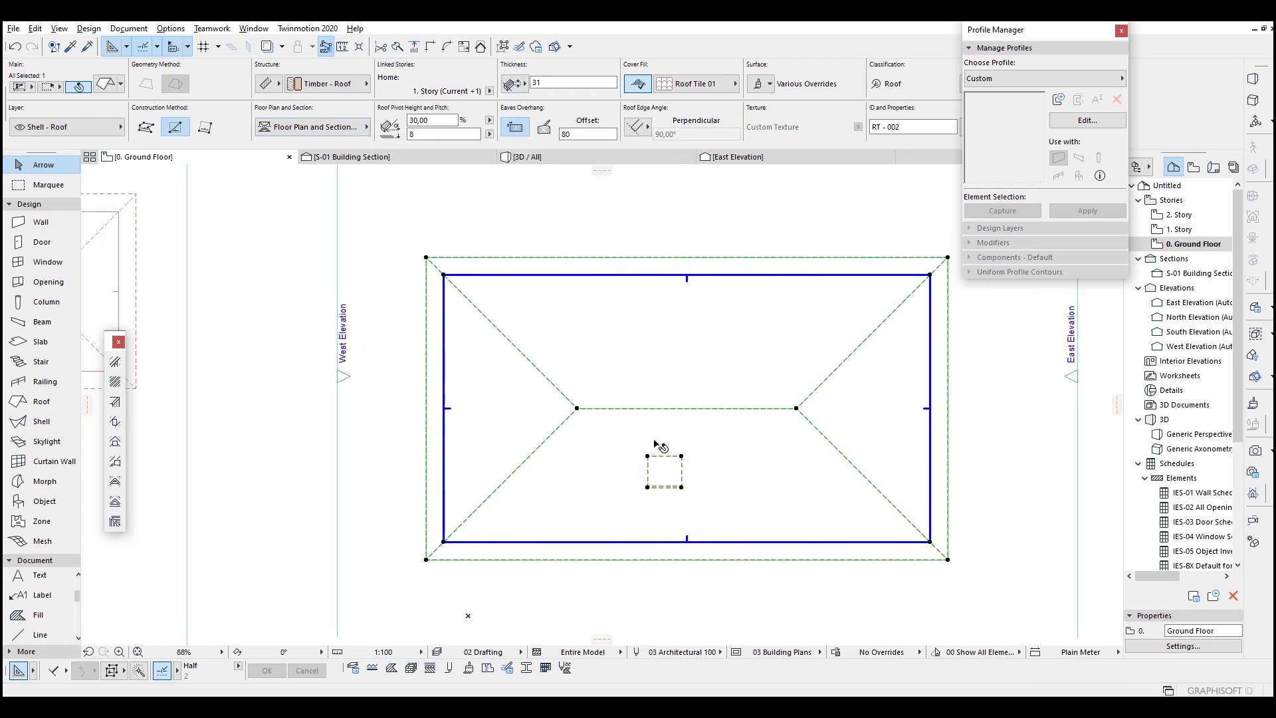
middle_drag(734, 438, 565, 425)
scroll(538, 417, down, 3)
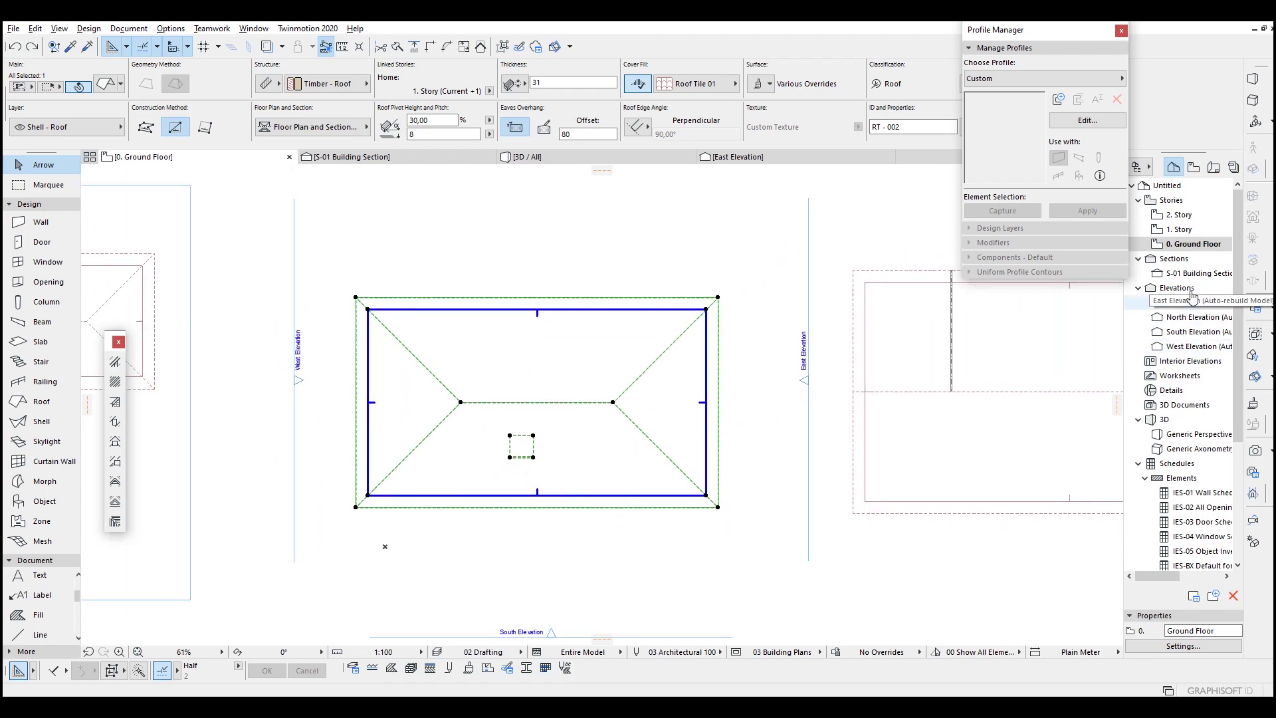
- Display the whole model in the 3D perspective and inspect the hip roof's framing from below
key(Escape)
key(F3)
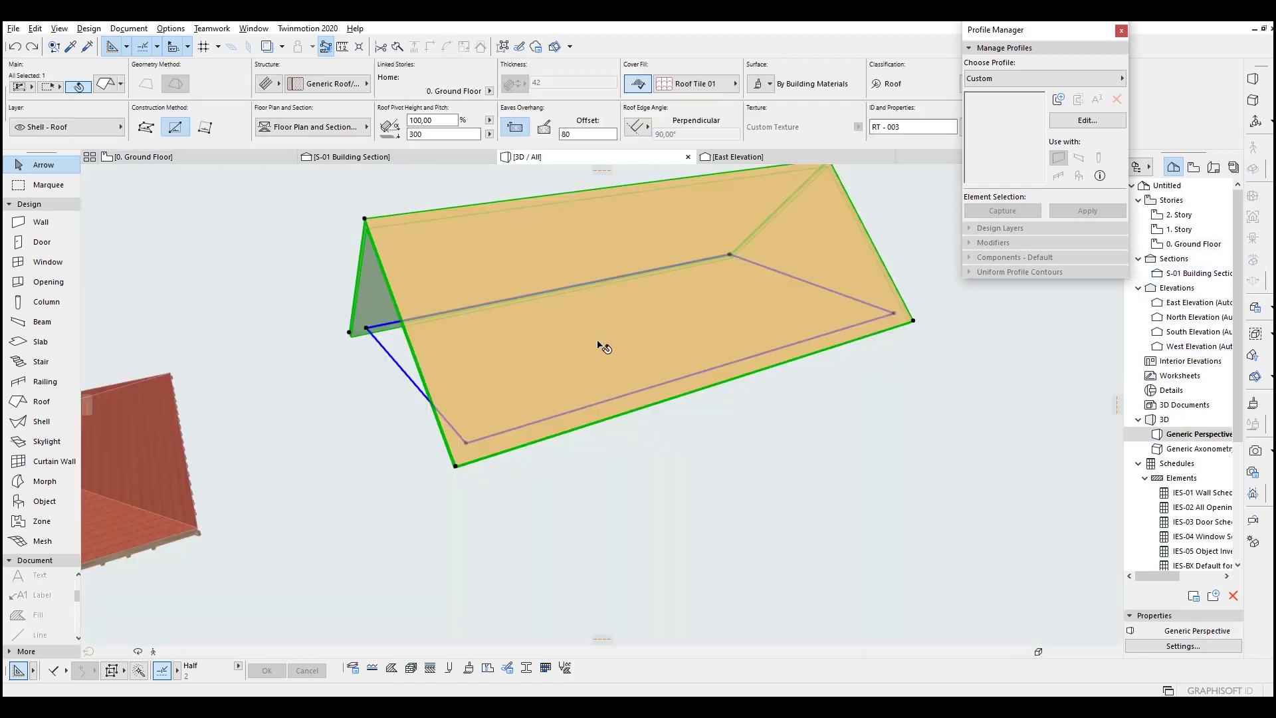
shift+middle_drag(405, 333, 687, 390)
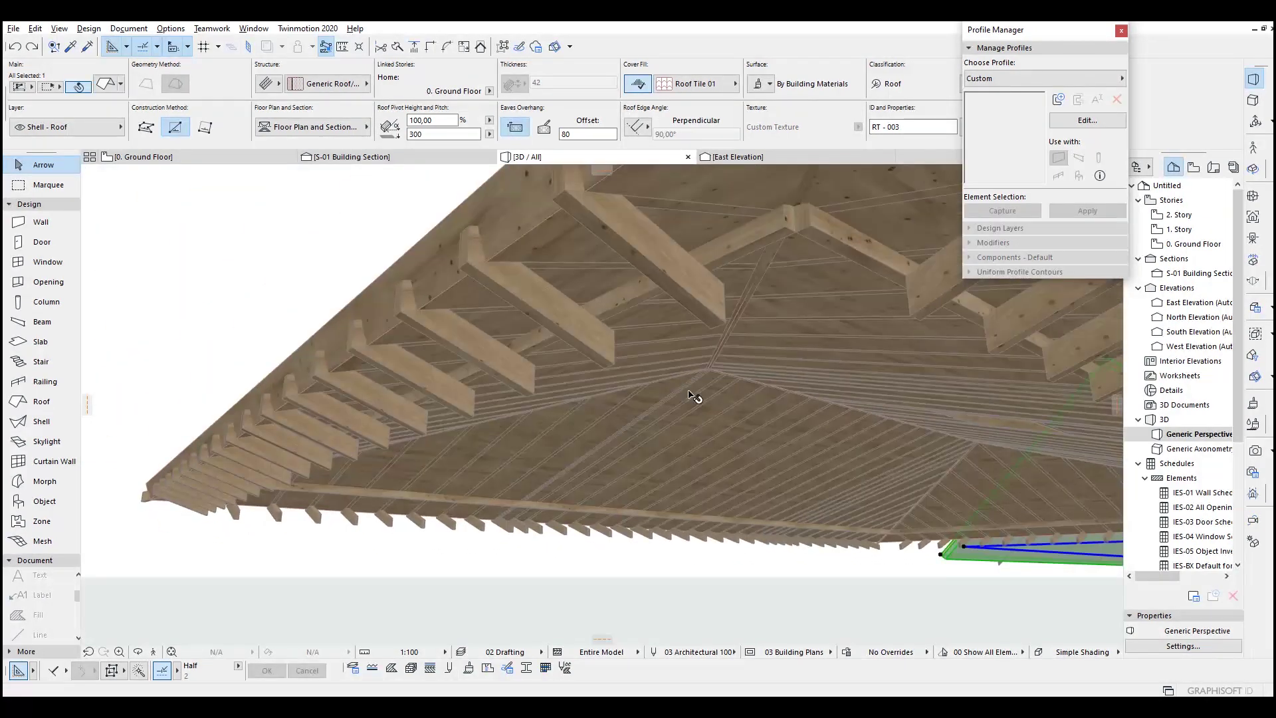
- On the 1. Story plan, move the S-01 section line across the rectangular hip roof, just west of its opening
double_click(1179, 229)
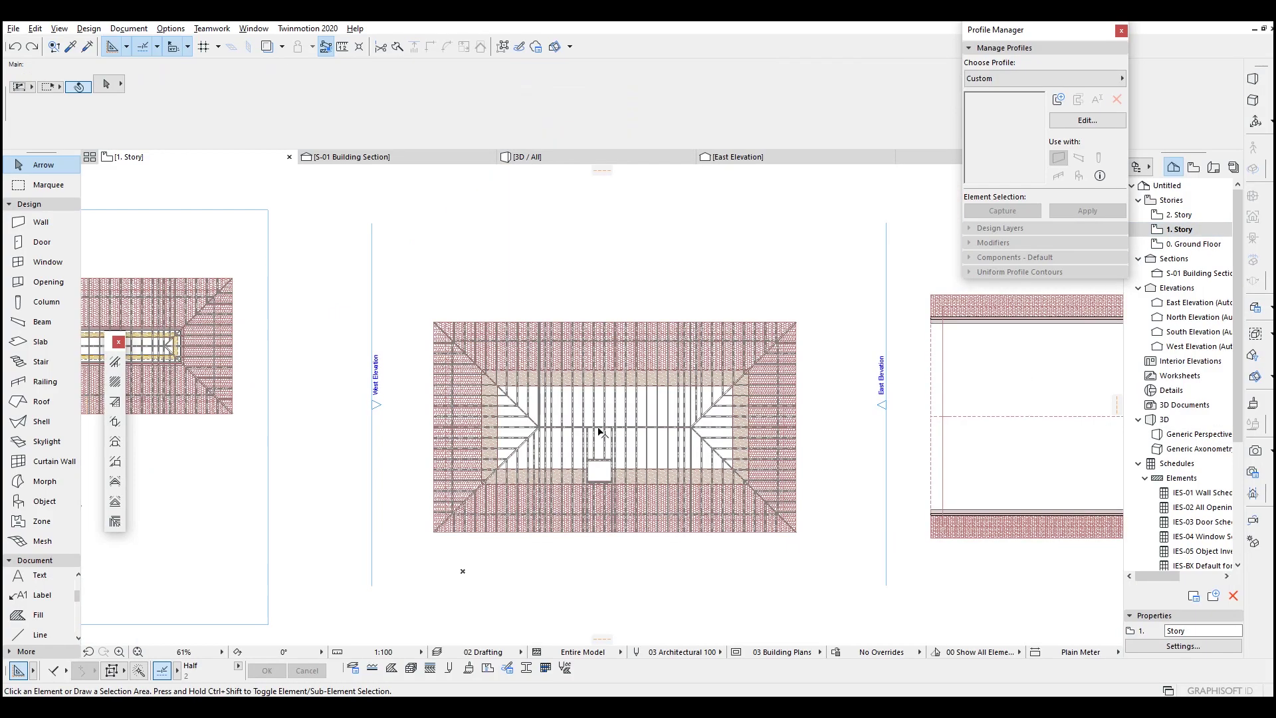
scroll(551, 404, up, 4)
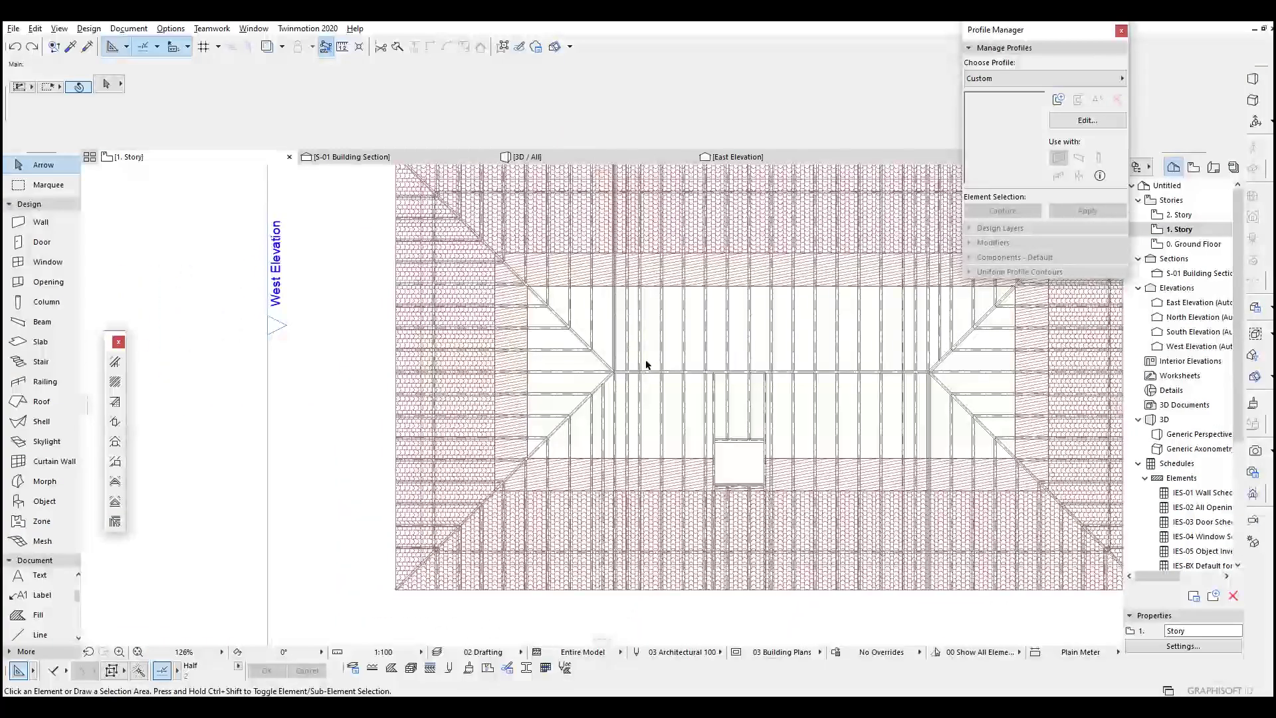
scroll(644, 359, down, 4)
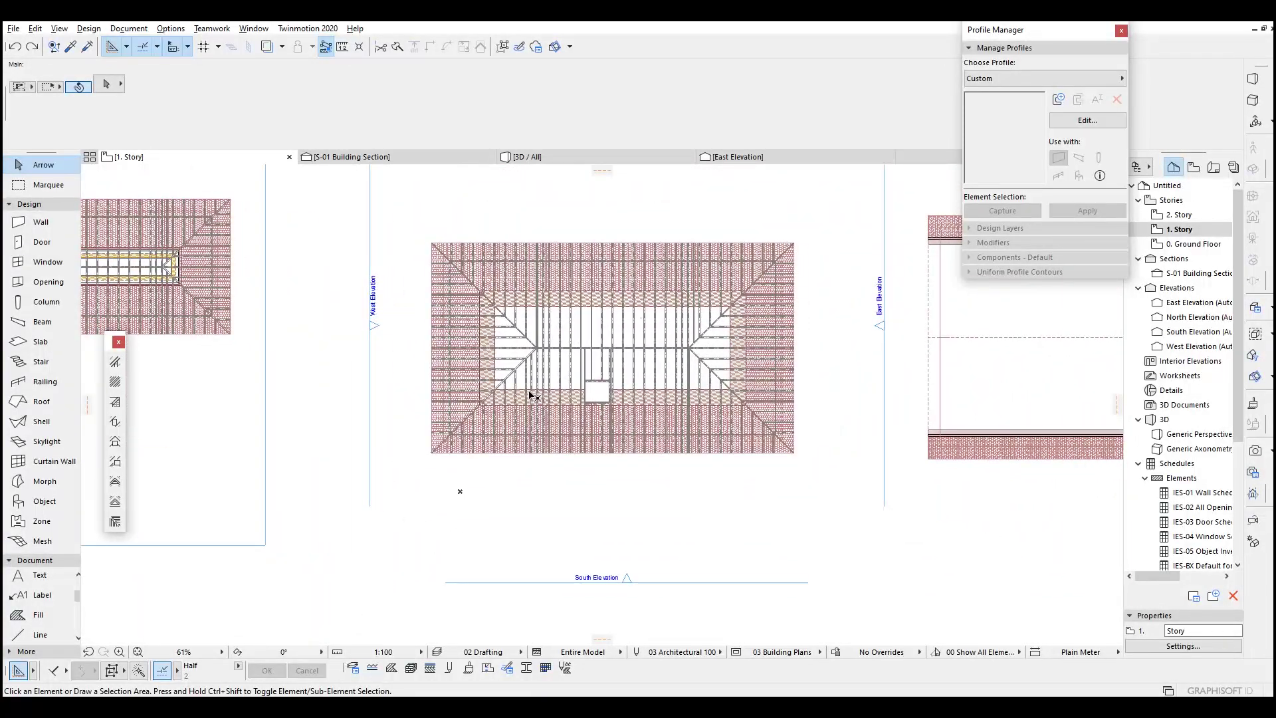
middle_drag(327, 311, 698, 415)
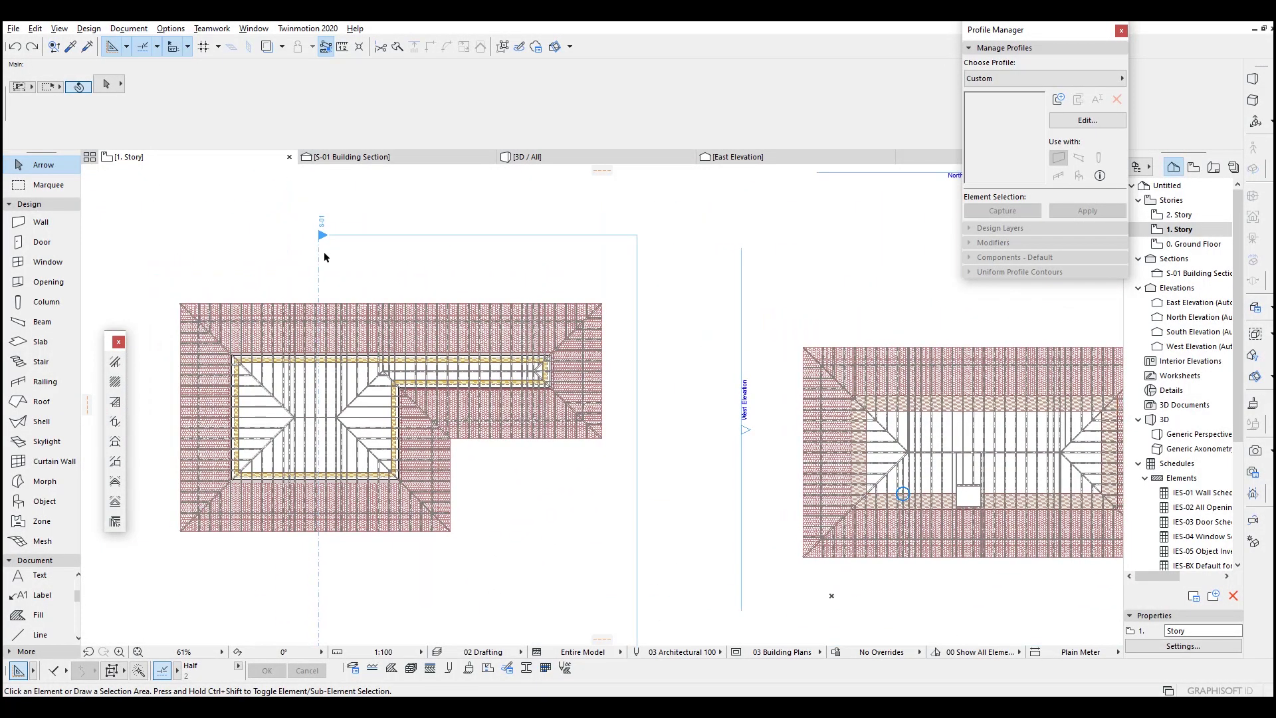
click(318, 257)
key(ctrl+d)
click(318, 260)
middle_drag(596, 293, 301, 249)
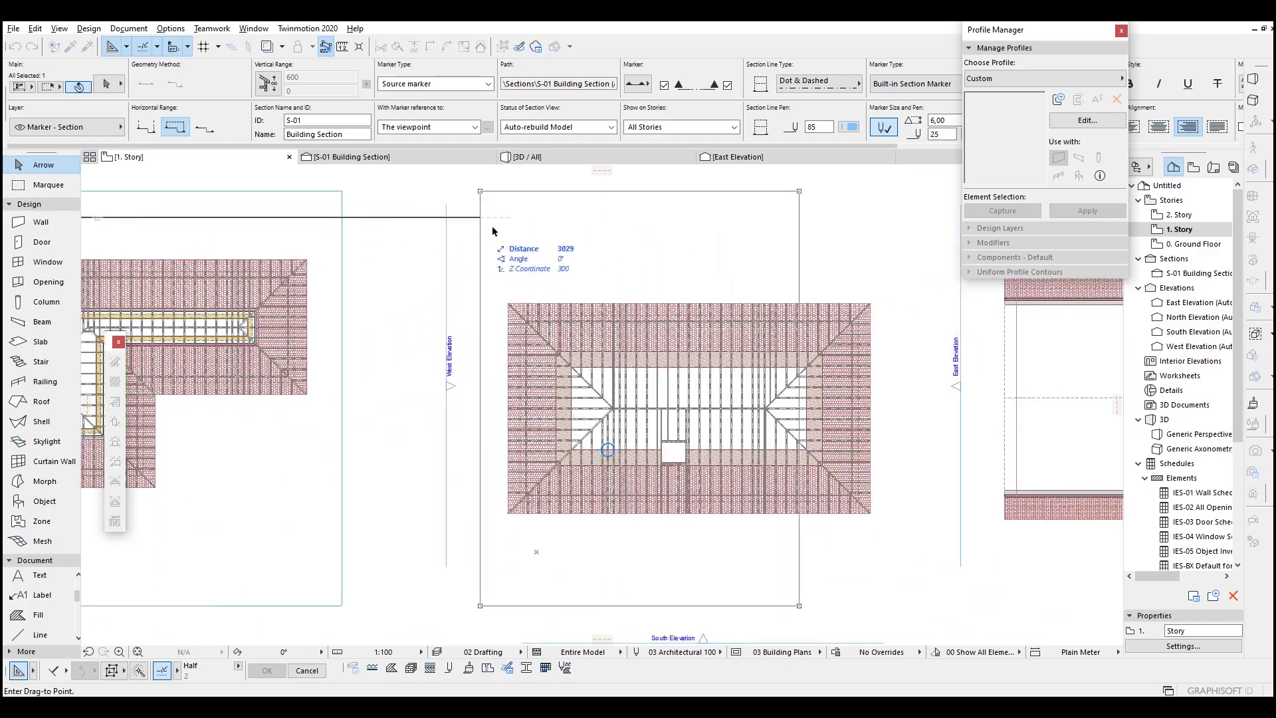
click(632, 234)
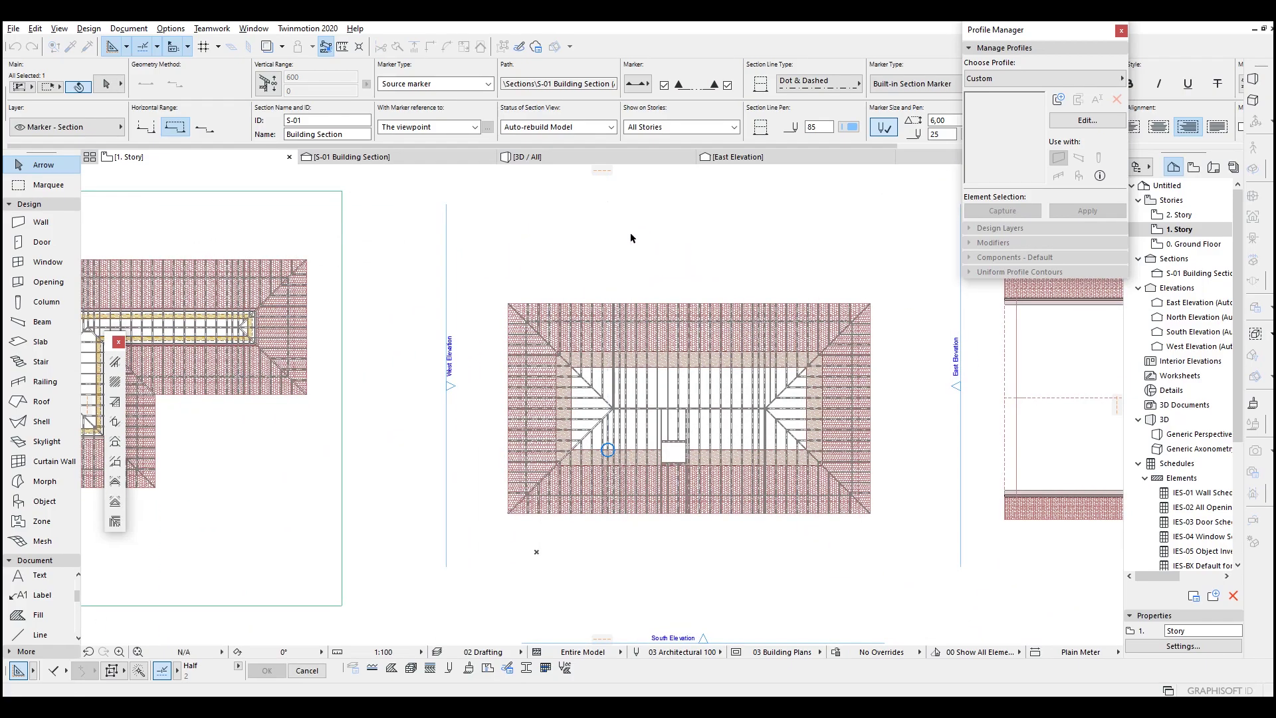
- Select the hip roof's grouped framing around the opening, suspend grouping, and clear the selection
scroll(686, 525, up, 2)
scroll(686, 523, up, 10)
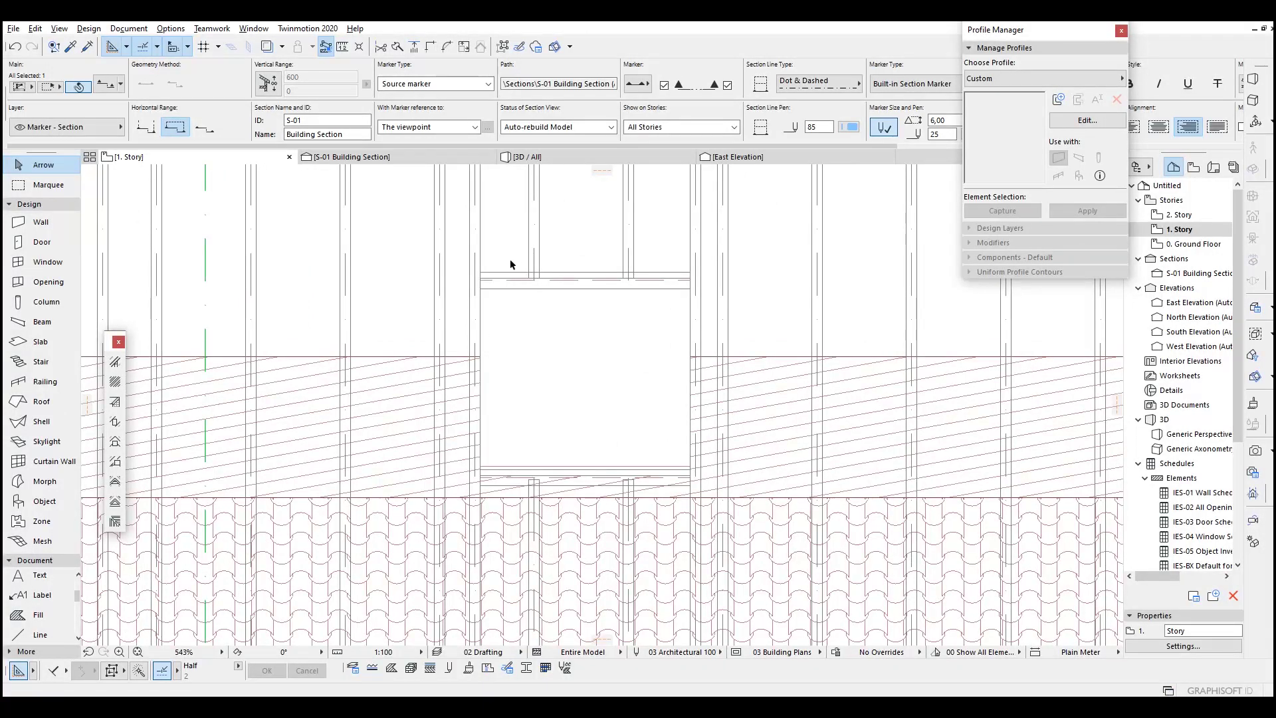
middle_drag(561, 352, 651, 391)
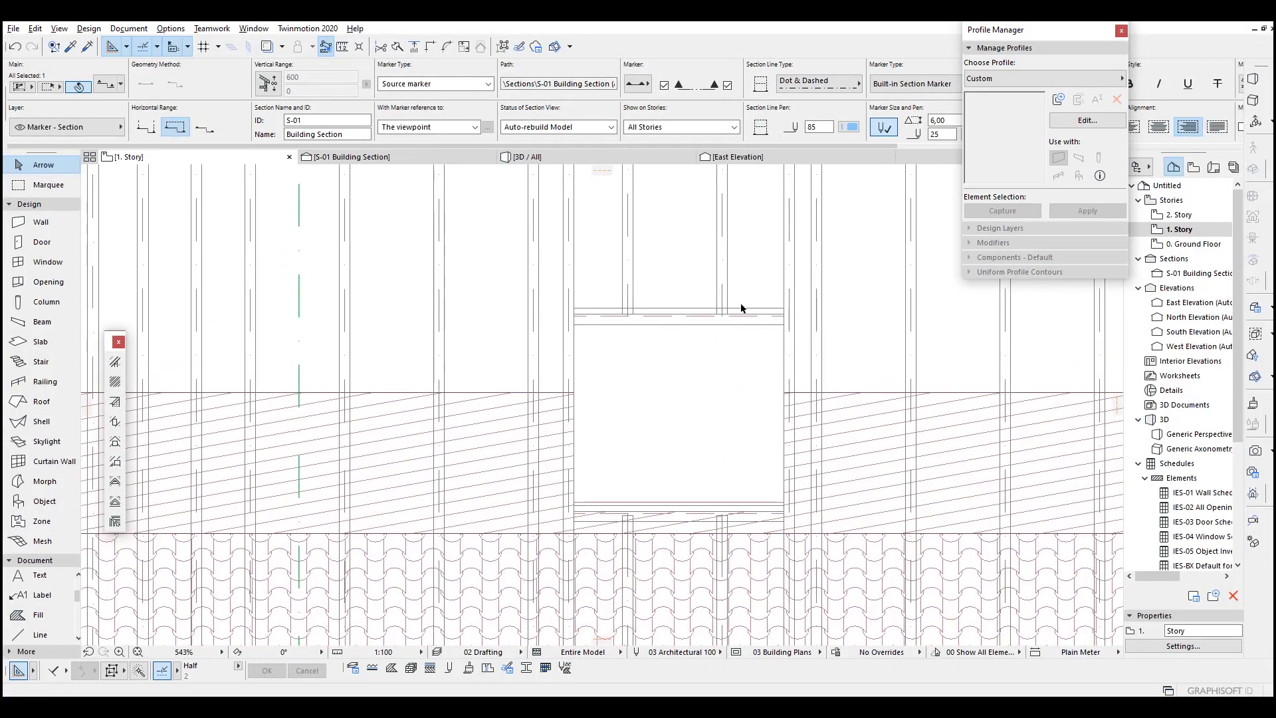
middle_drag(559, 303, 501, 301)
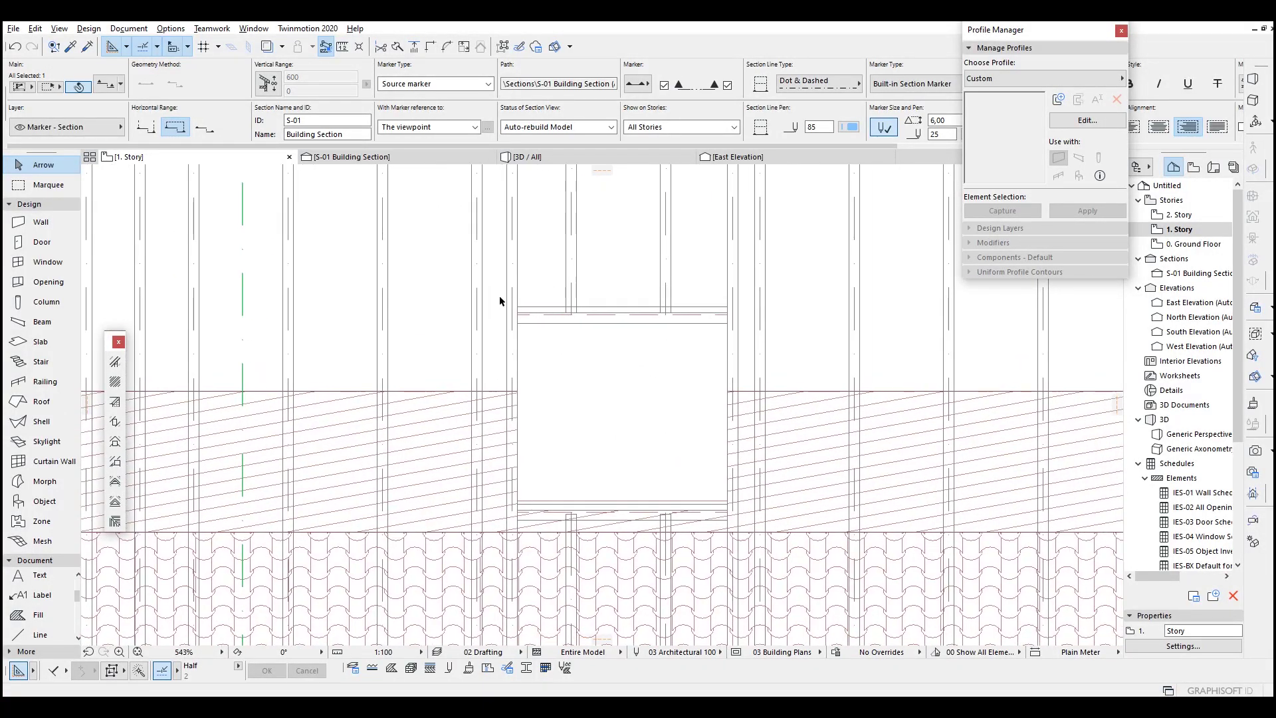
key(ctrl+a)
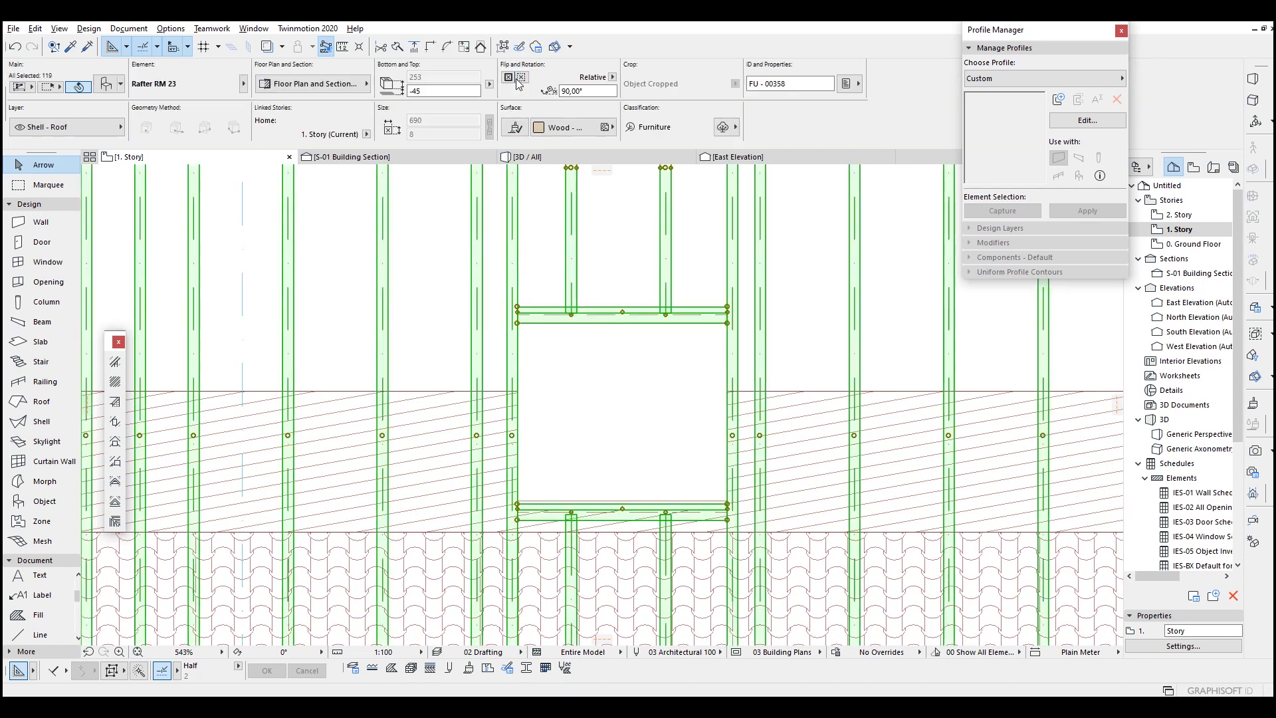
click(625, 332)
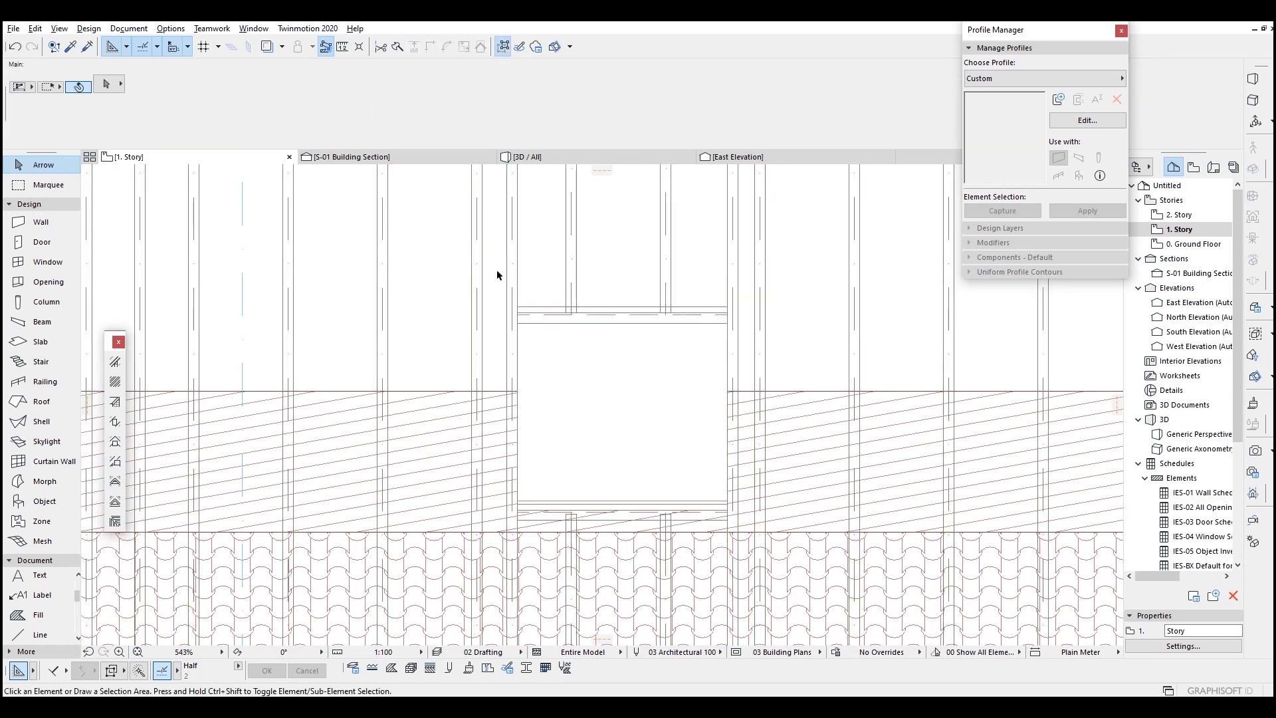
- Select the rafter beside the roof opening and the trimmer at the opening's upper edge individually to check them
click(736, 291)
middle_drag(733, 291, 643, 364)
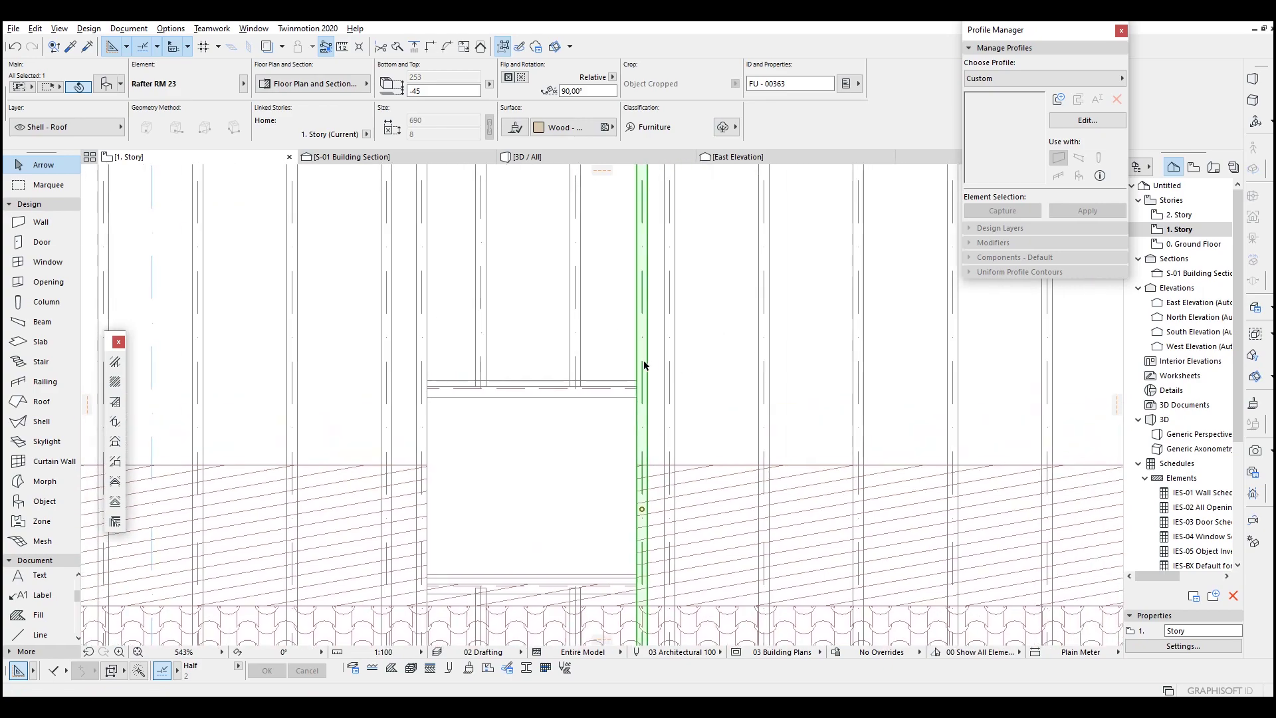
scroll(643, 365, down, 2)
click(554, 371)
click(550, 379)
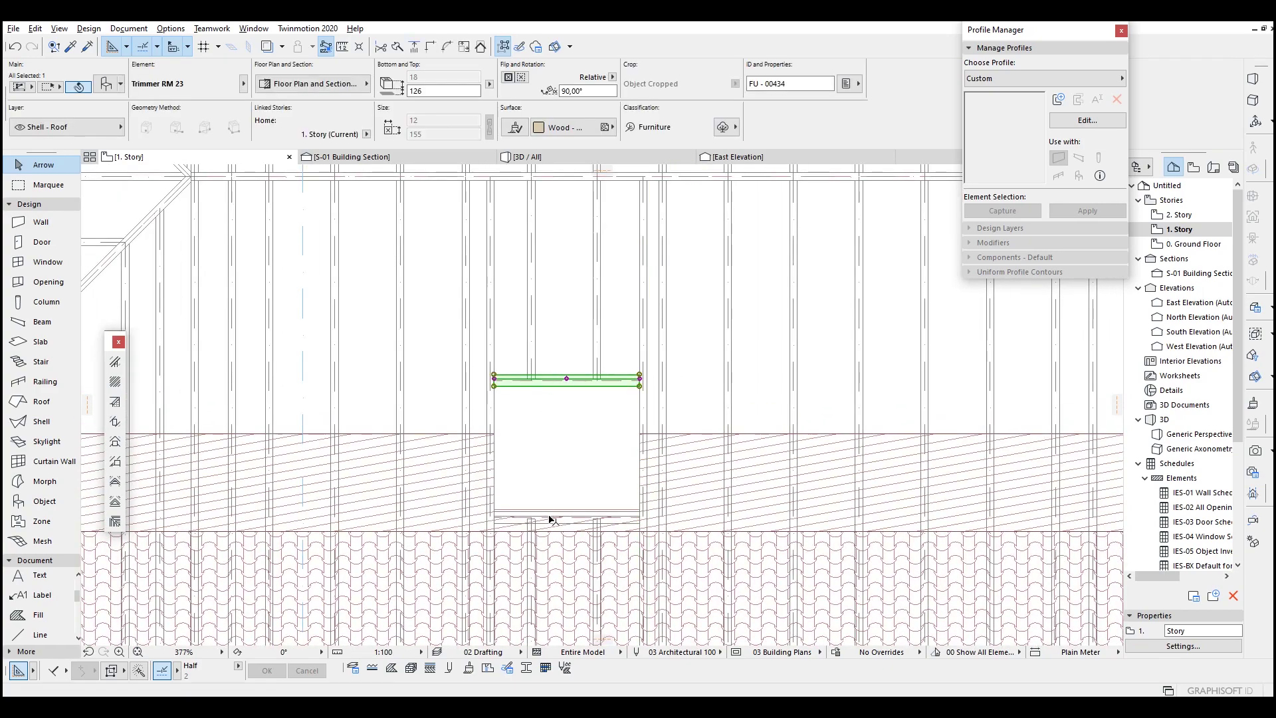
shift+click(553, 516)
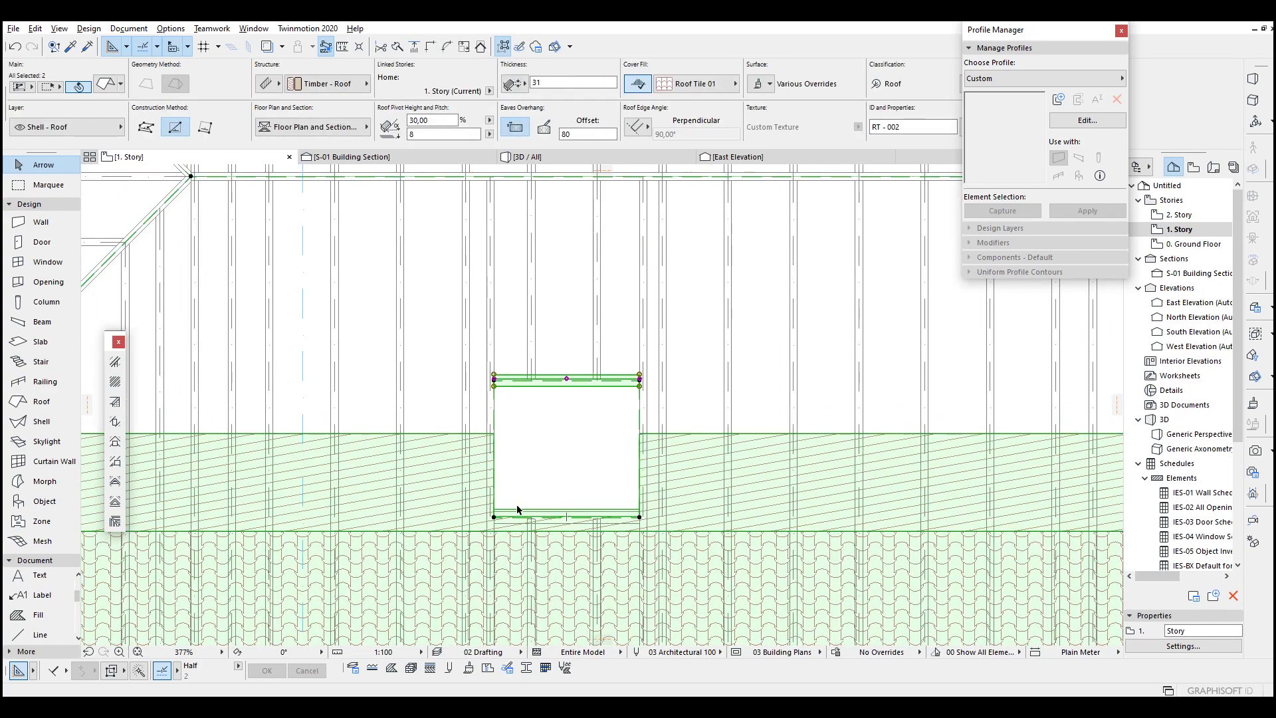
click(502, 435)
- Open the S-01 Building Section view from its section line on the plan
scroll(501, 433, down, 4)
scroll(502, 437, down, 5)
right_click(582, 265)
click(638, 314)
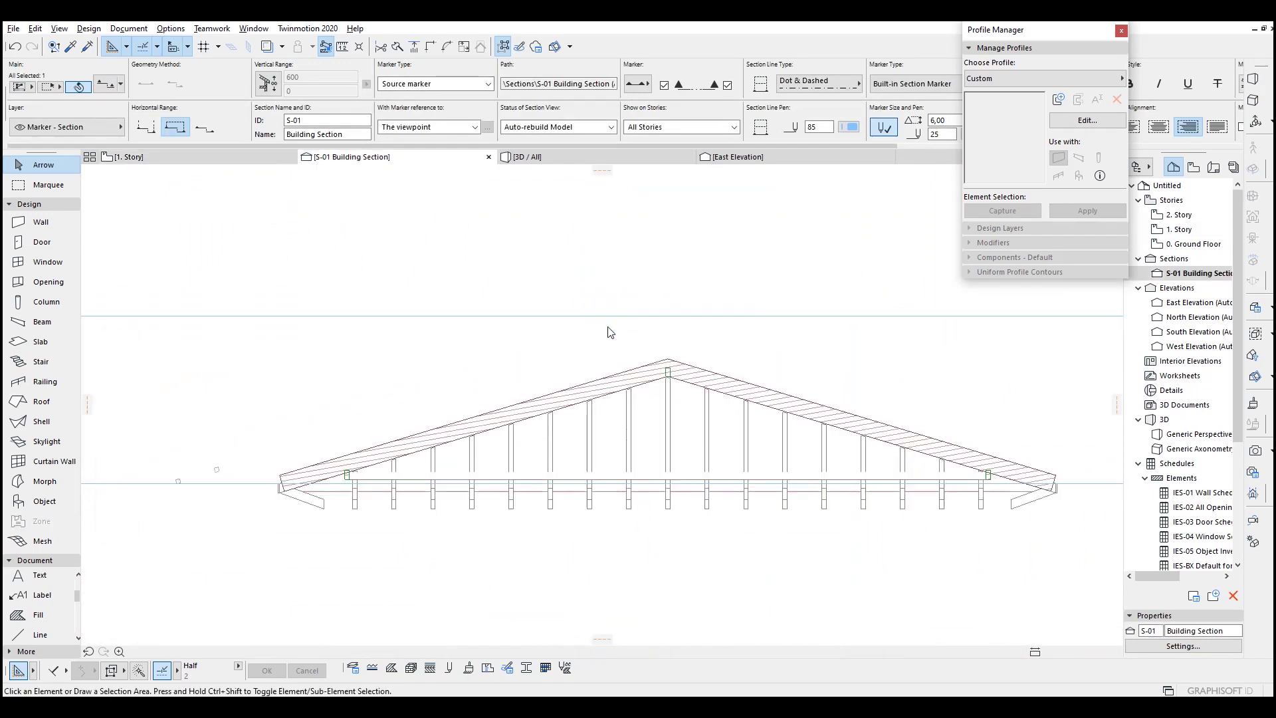
- Raise the roof vertically in the section, using its lower eave corner as reference, to the top edge of the rafter framing
scroll(427, 456, up, 5)
click(437, 382)
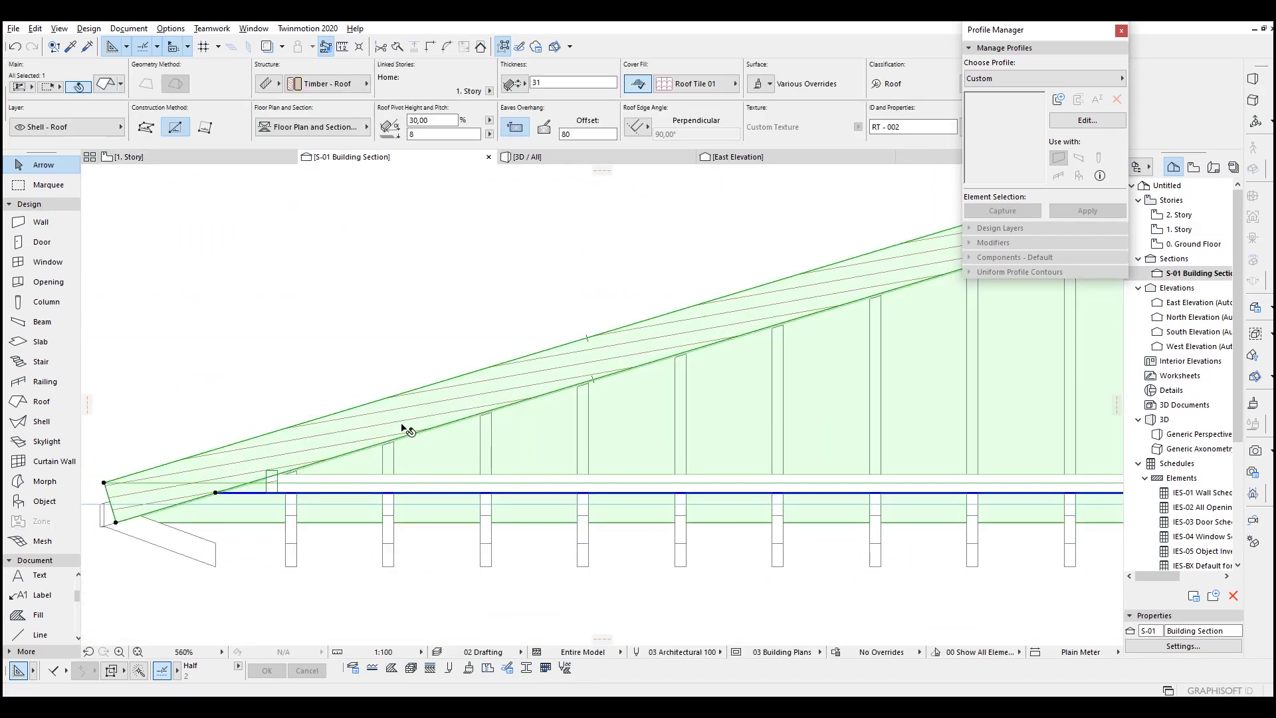
drag(401, 421, 402, 406)
key(Escape)
middle_drag(244, 481, 437, 428)
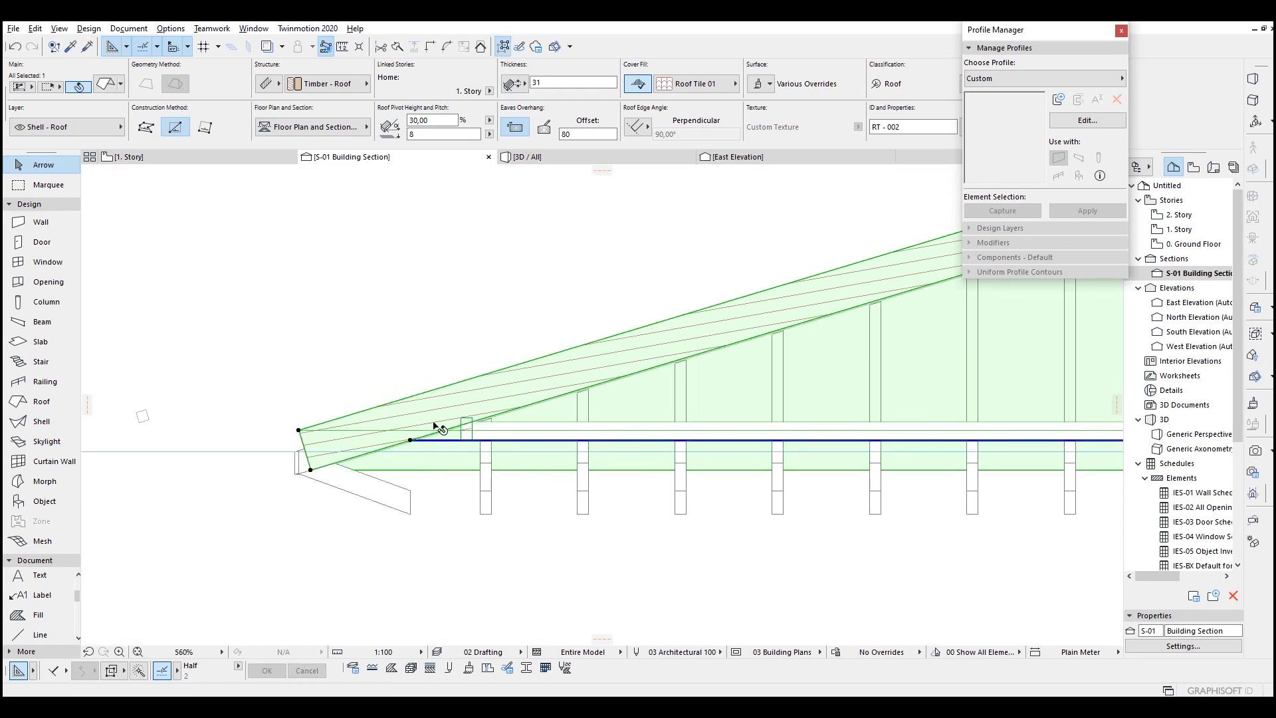
scroll(323, 452, up, 5)
scroll(269, 476, up, 3)
click(317, 510)
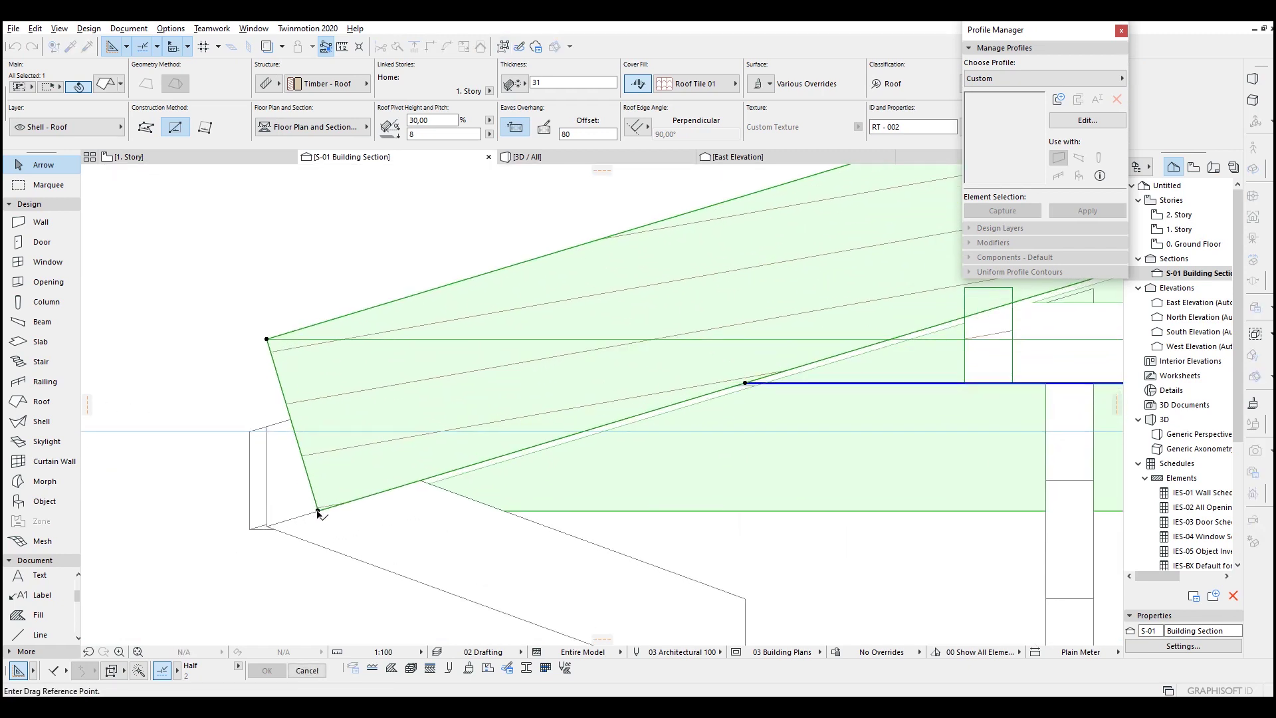
click(319, 412)
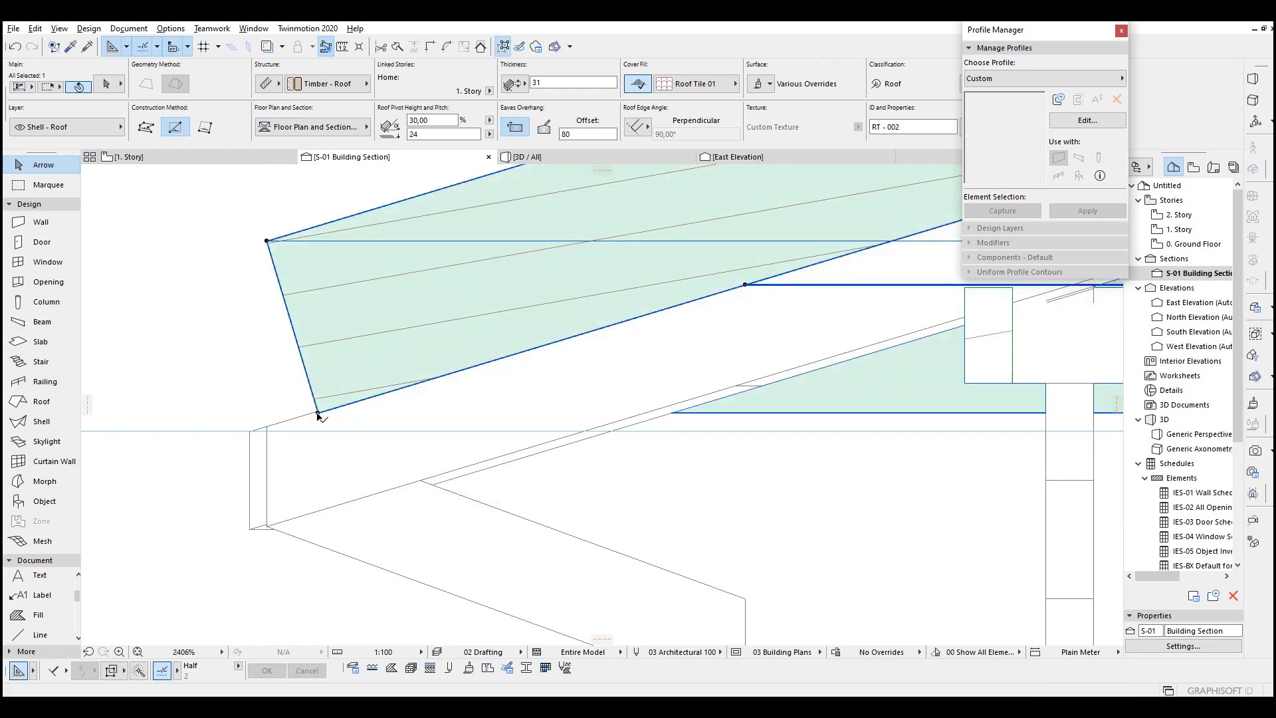
- Fine-tune the roof's height by moving its lower eave corner slightly up onto the framing's top line
scroll(320, 417, up, 2)
click(313, 410)
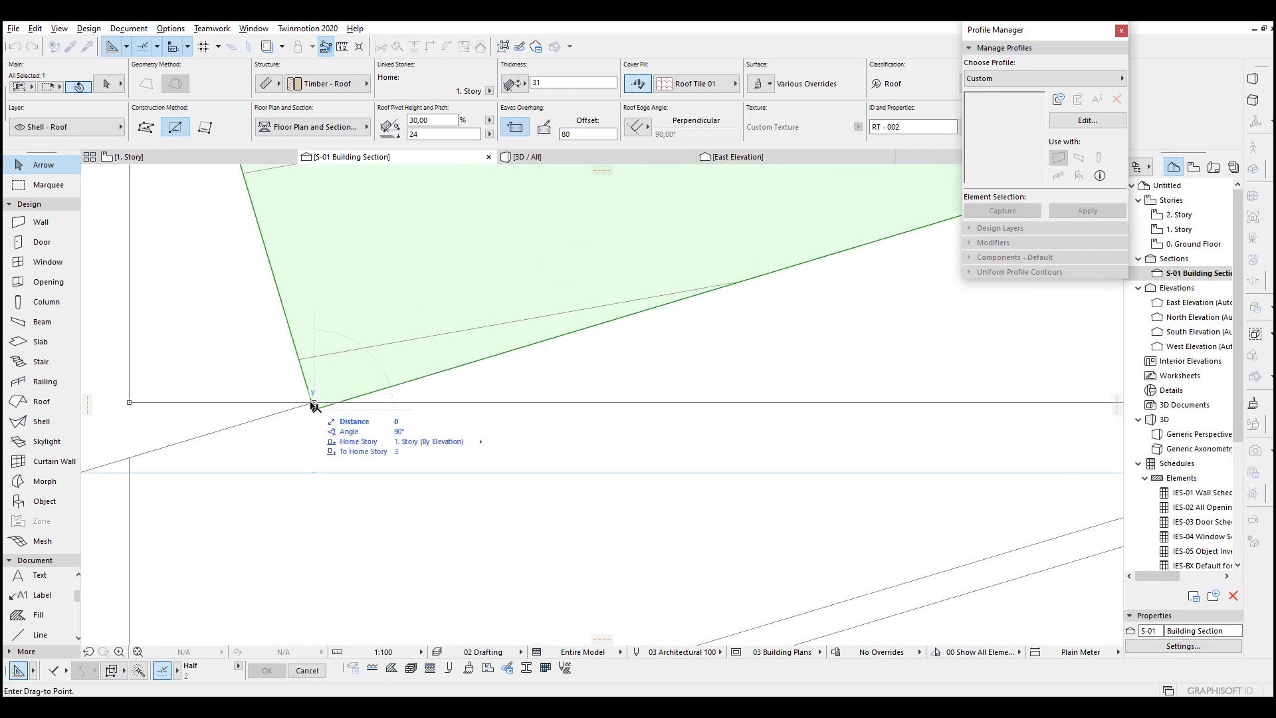
click(311, 403)
scroll(313, 404, down, 6)
- Set the selected roof's thickness to 5 cm
double_click(549, 83)
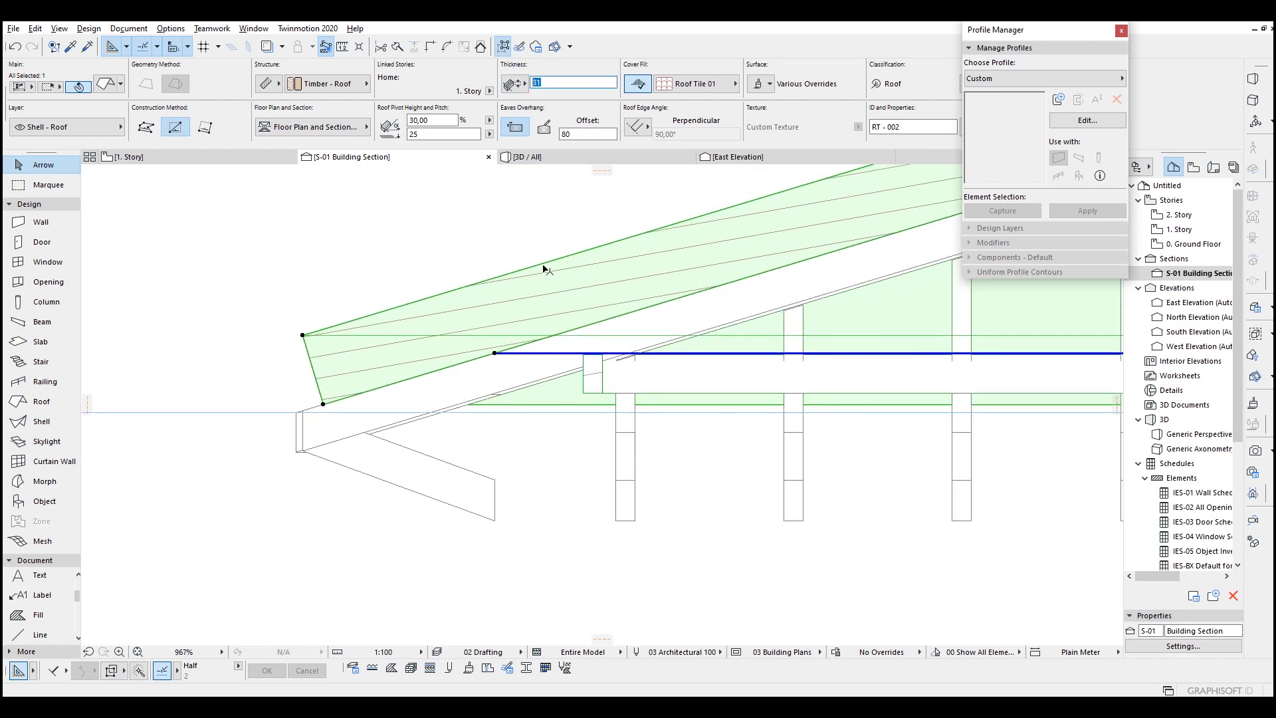
text(5)
key(Return)
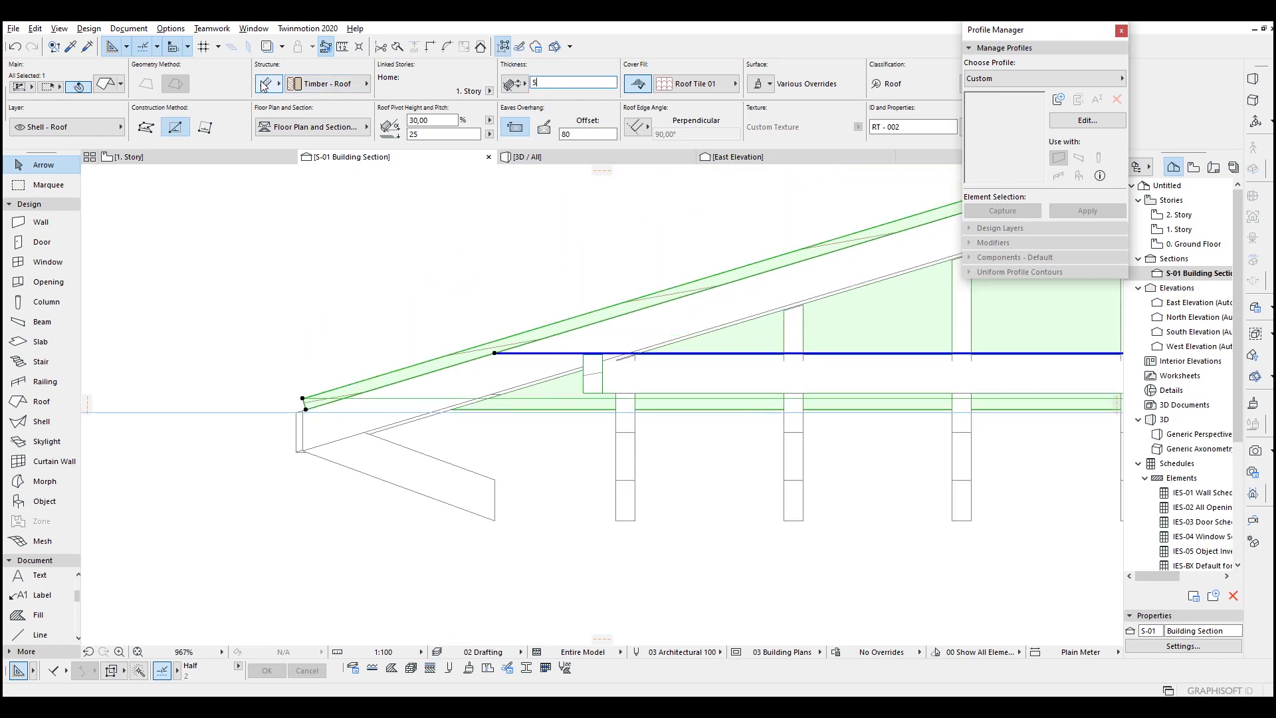
- Switch the roof's structure from basic to composite, assign the Roof Tiled composite, and clear the selection
click(267, 85)
click(292, 84)
click(327, 85)
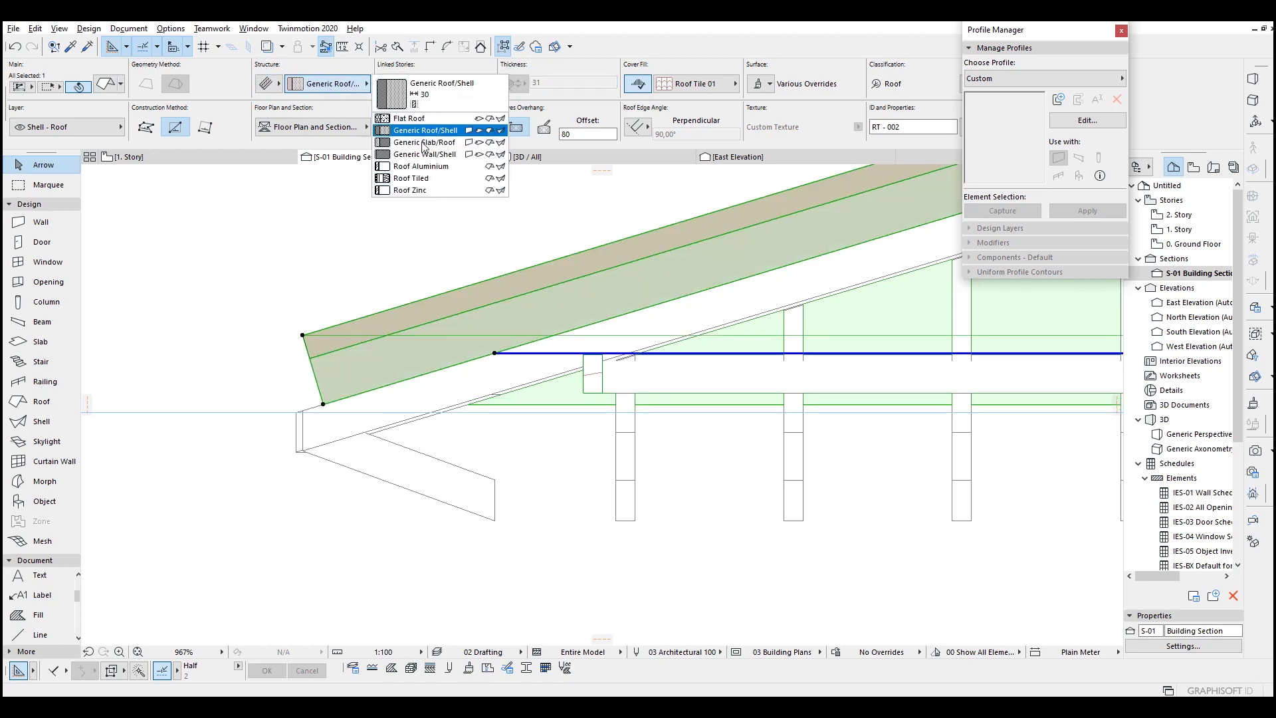
click(419, 179)
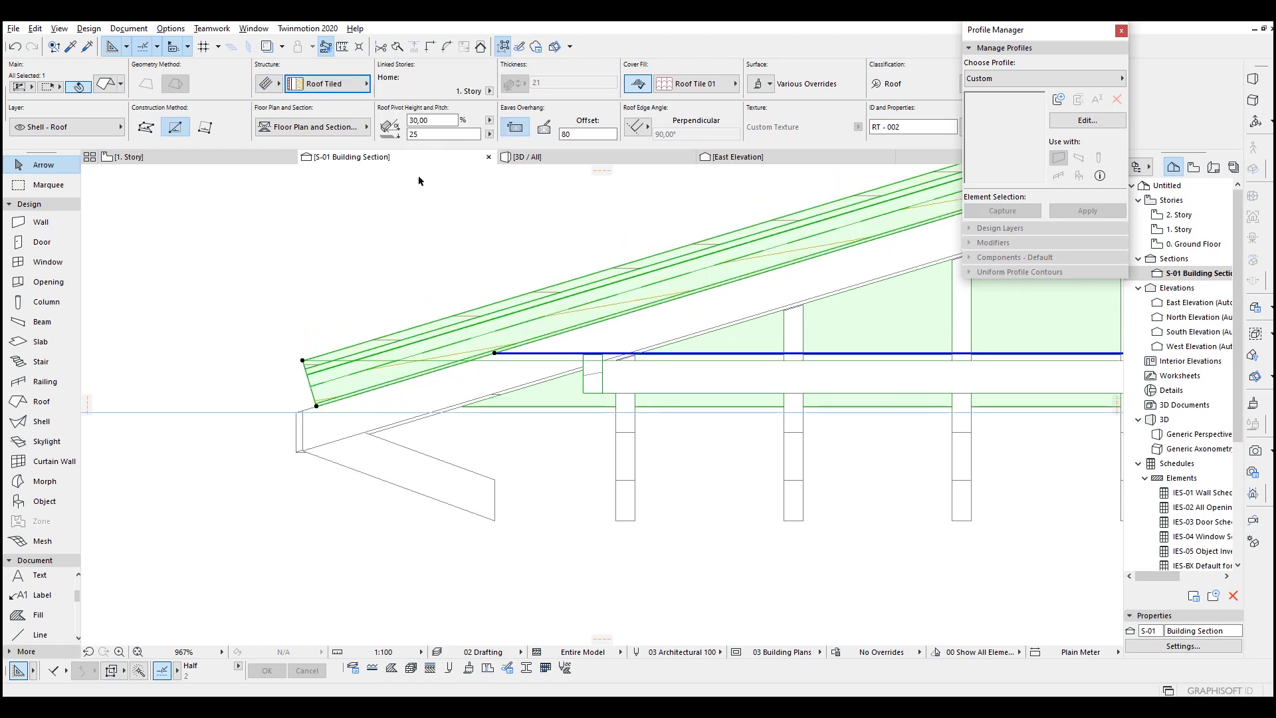
click(496, 290)
scroll(498, 279, down, 2)
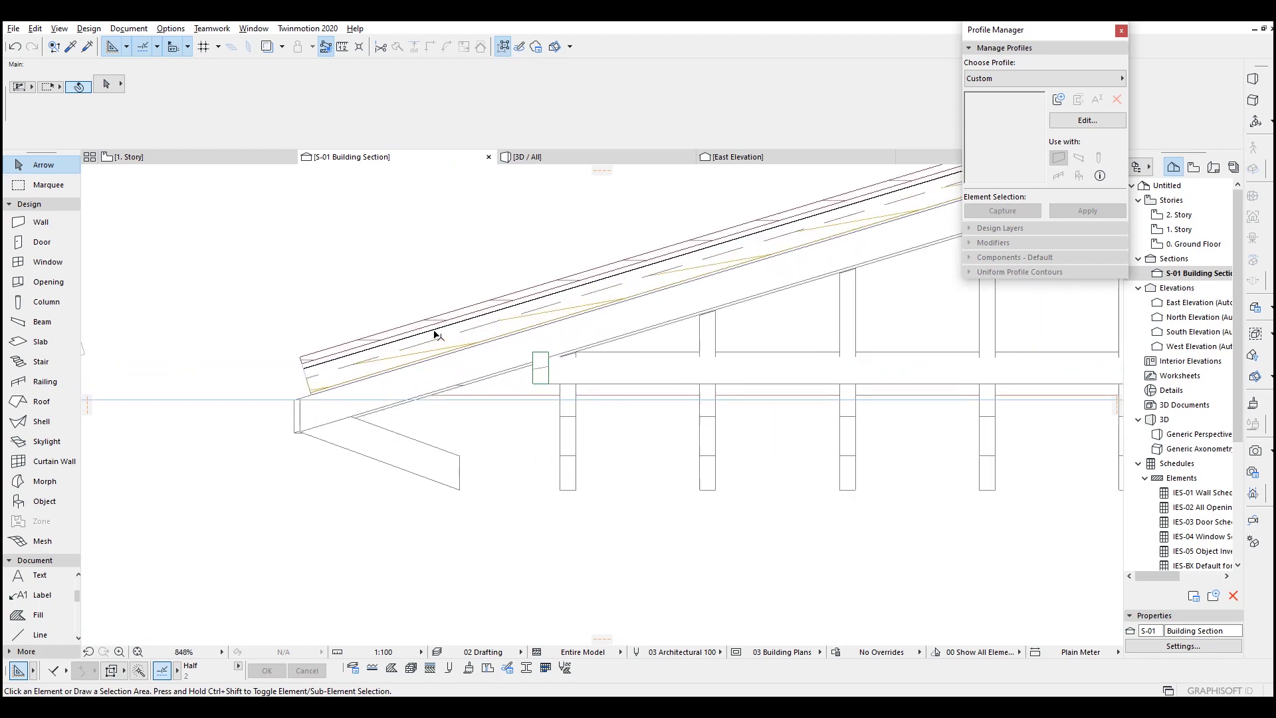
- Open the roof's Roof Tiled composite for editing and check its Air Space - Frame, Membrane - Rainproof and Tile - Roof skins
scroll(435, 334, up, 3)
click(479, 319)
right_click(480, 319)
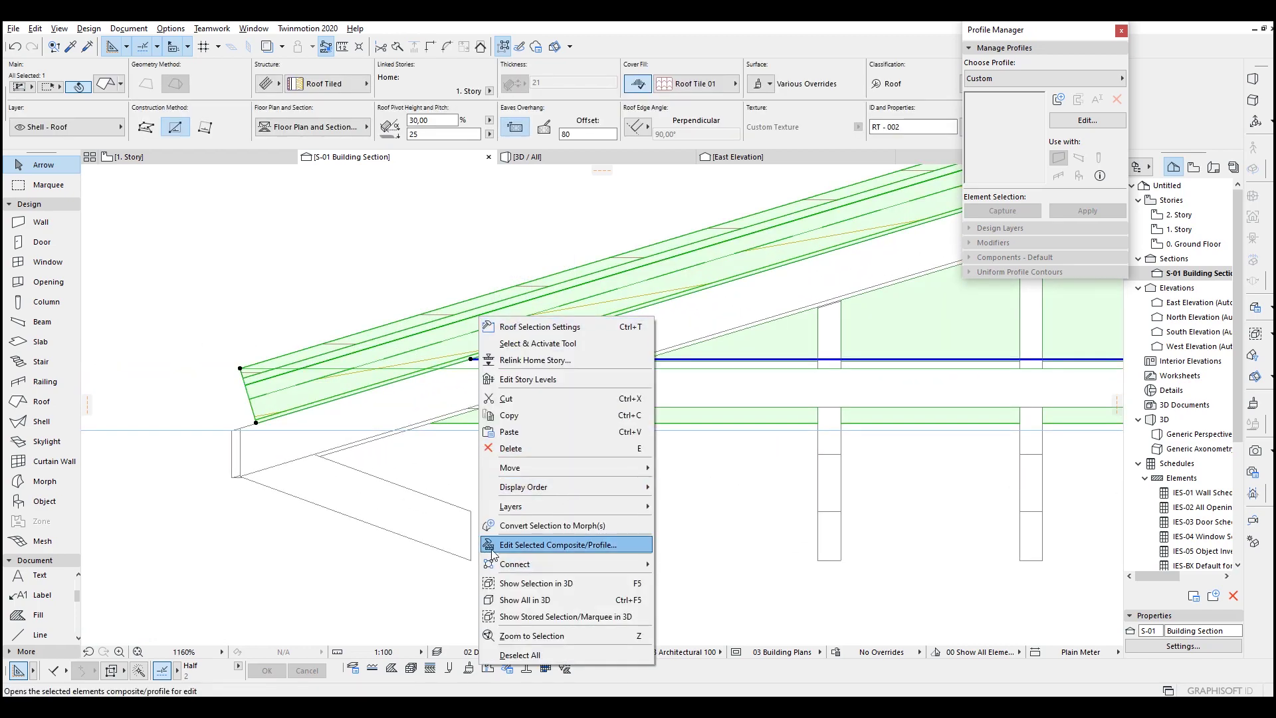
click(540, 547)
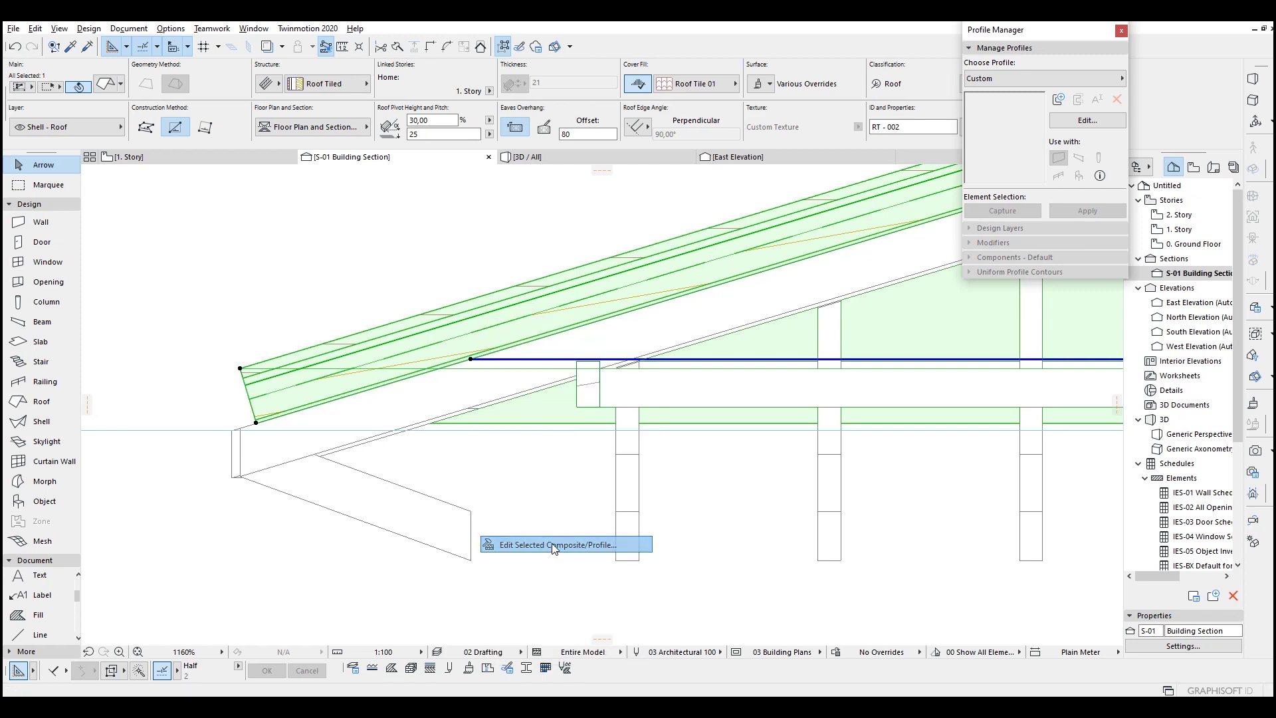
click(524, 378)
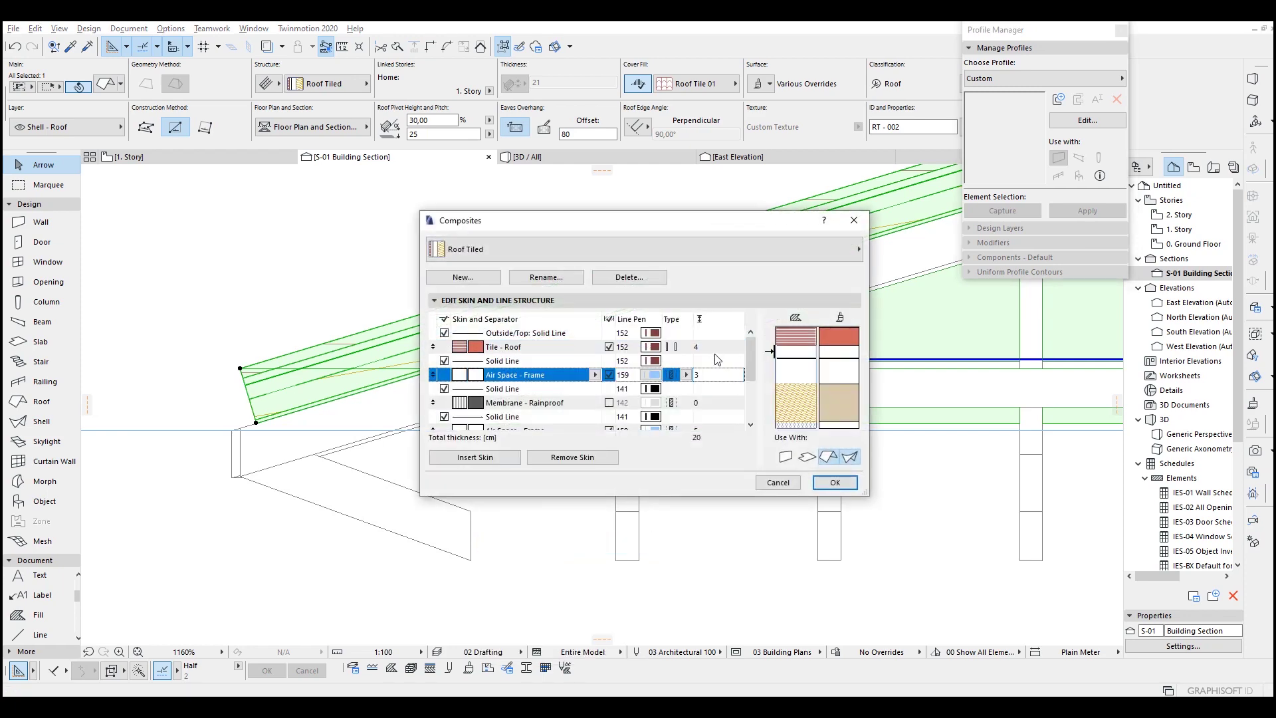
mouse_move(754, 356)
mouse_down()
mouse_move(752, 394)
mouse_move(756, 363)
mouse_up()
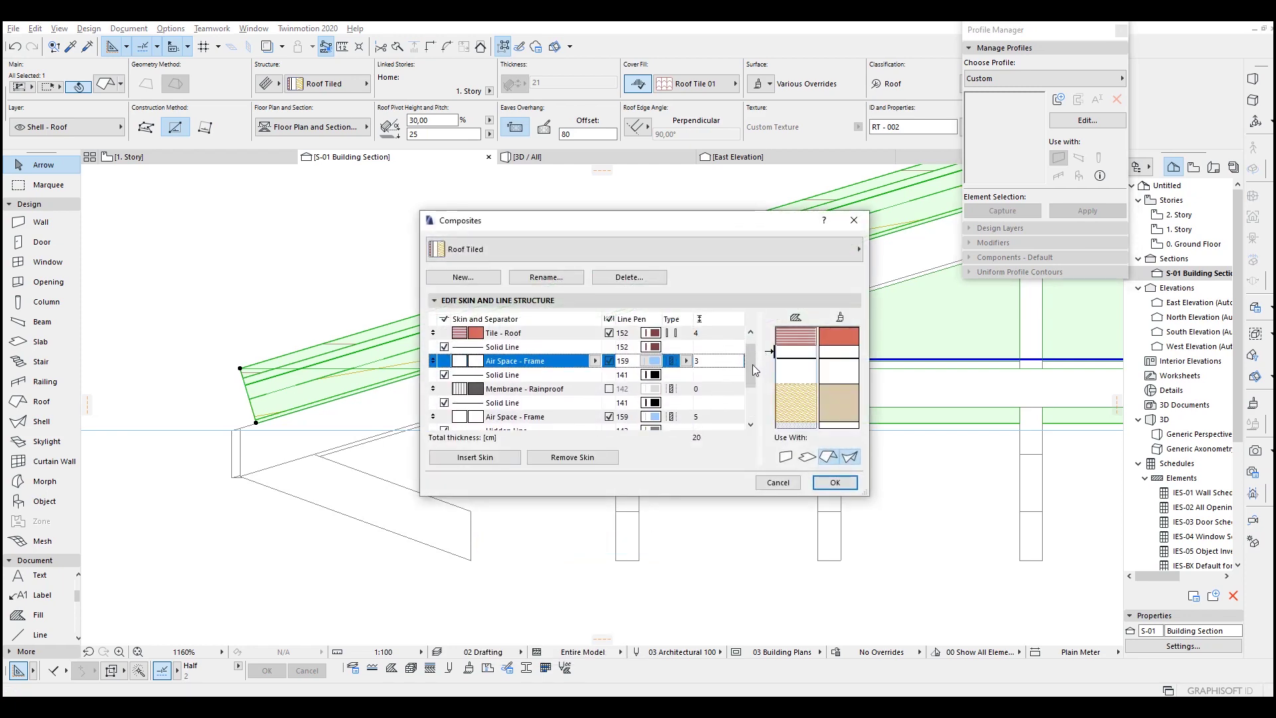
click(549, 392)
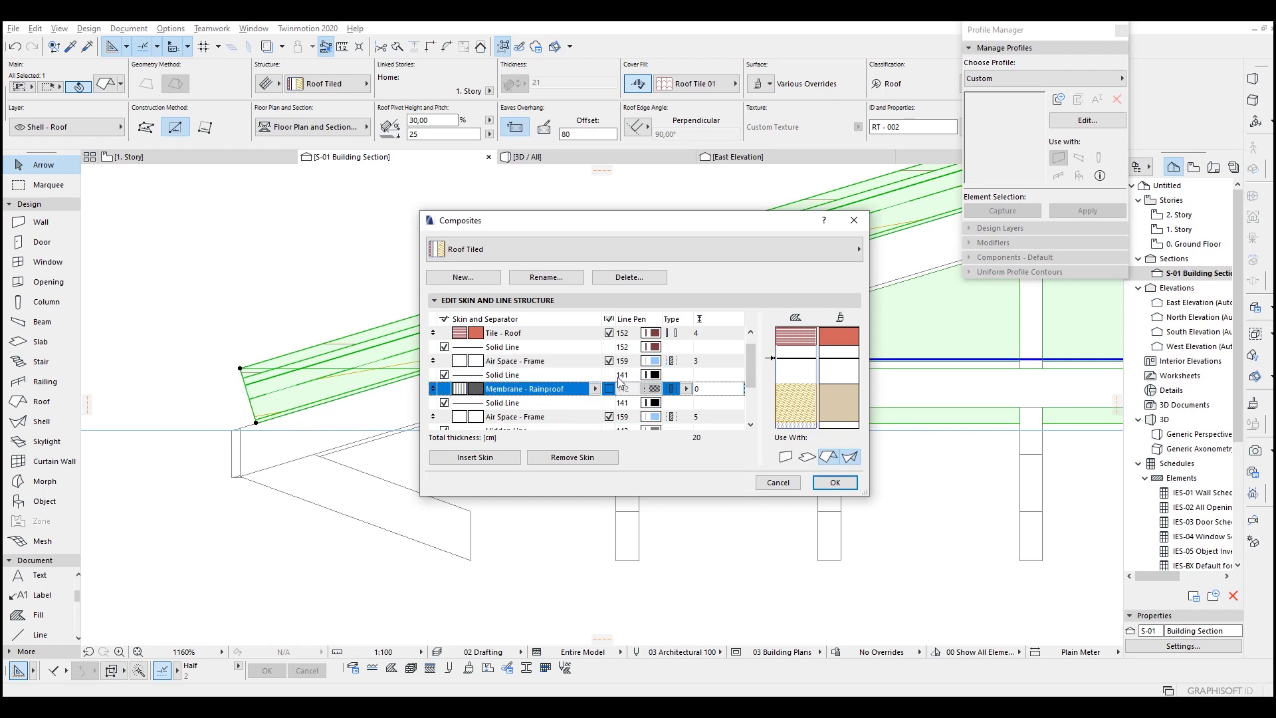
click(501, 334)
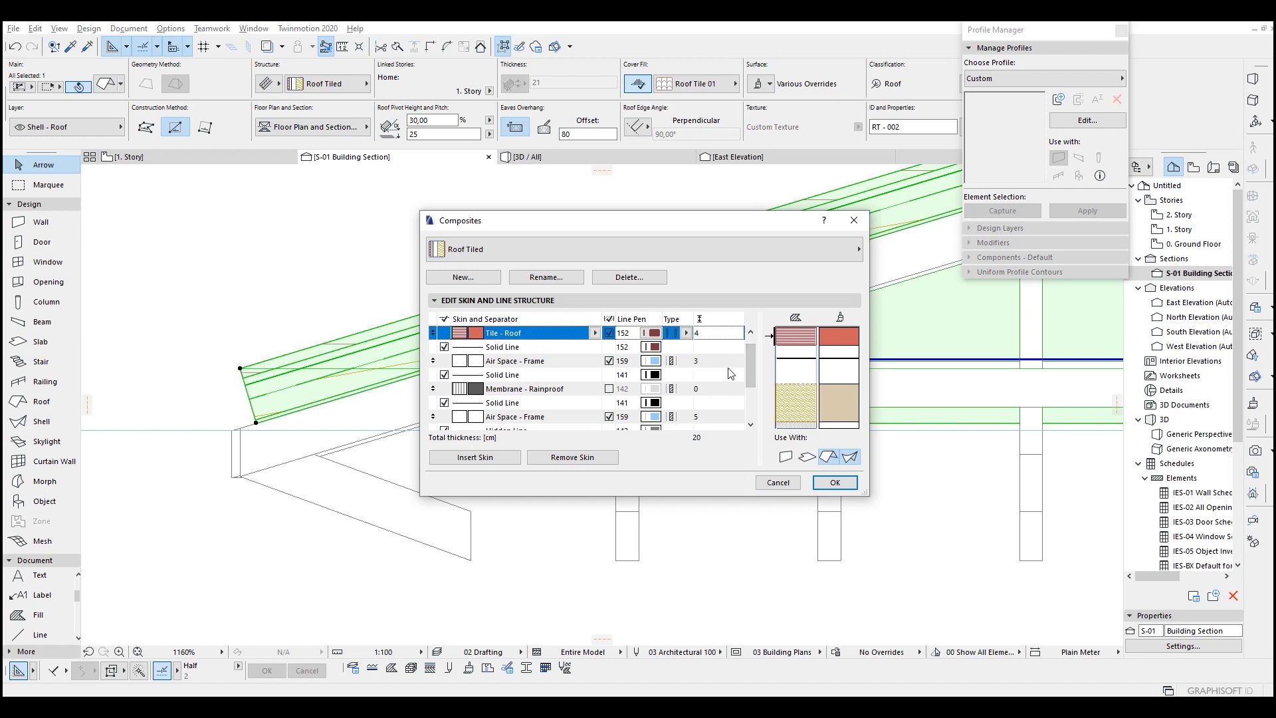
- Remove the Timber - Structural and Plaster - Gypsum skins from the Roof Tiled composite
drag(748, 360, 751, 407)
click(512, 376)
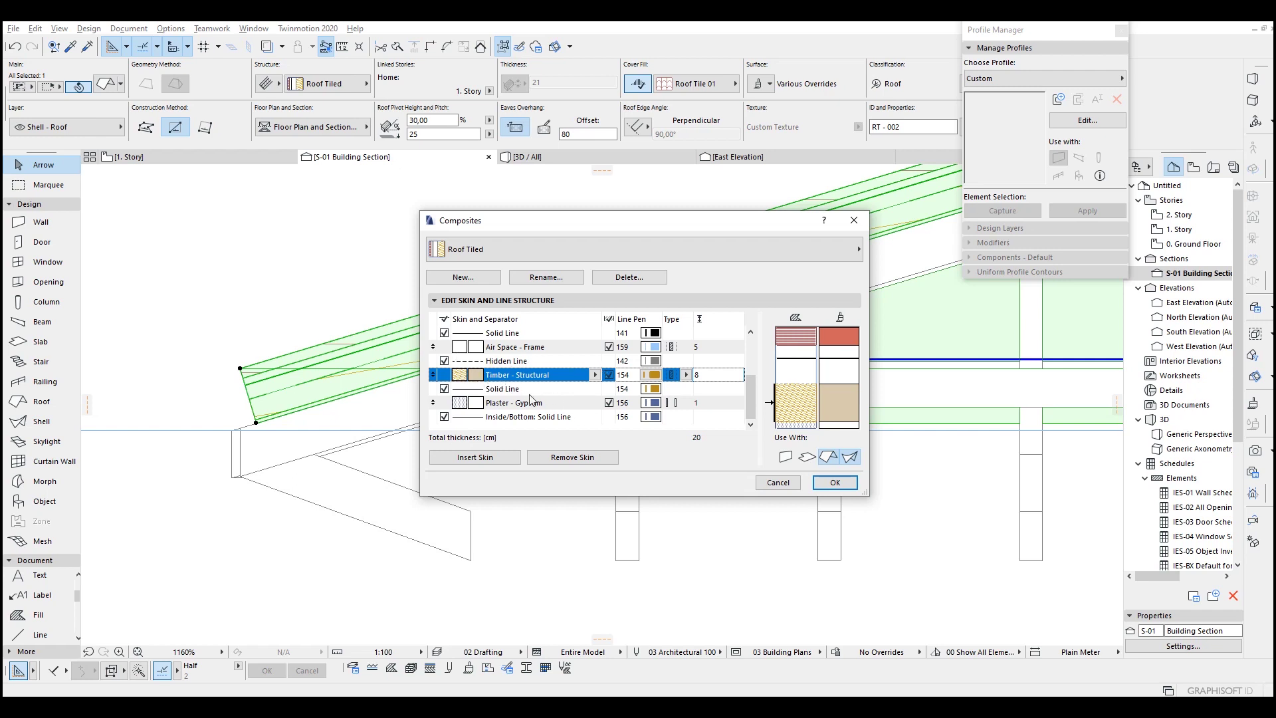
click(553, 458)
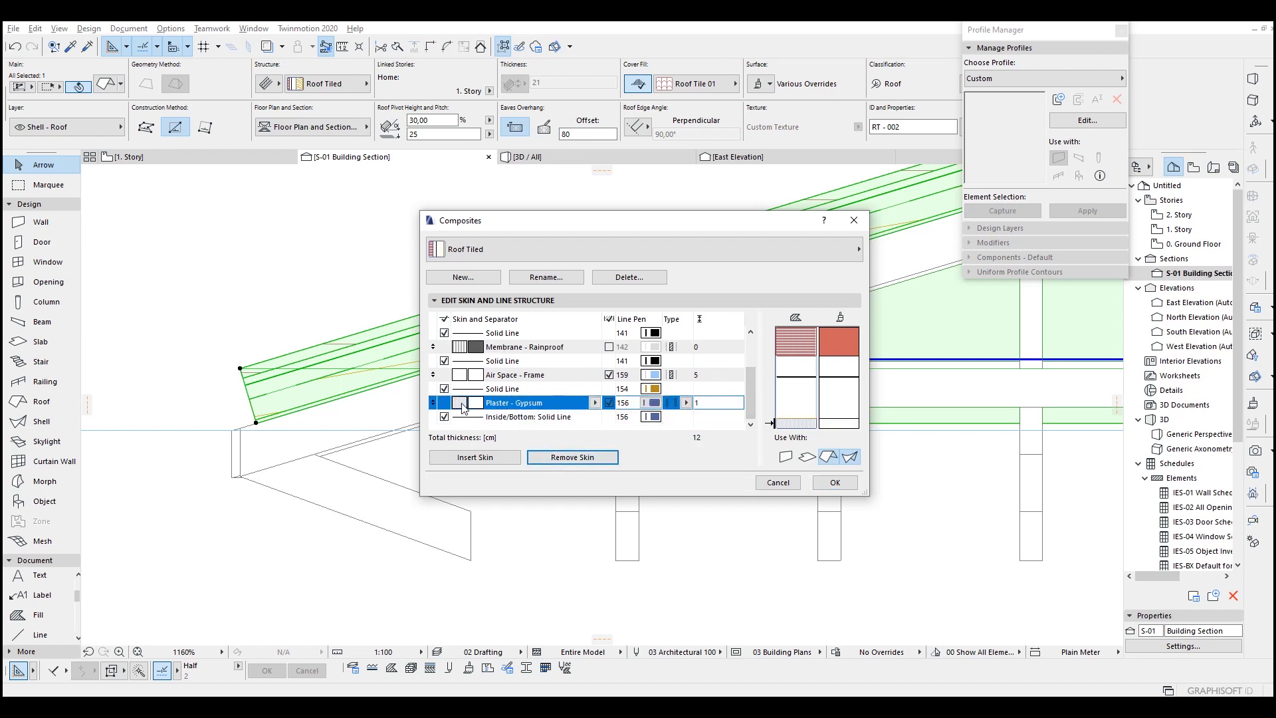
click(489, 405)
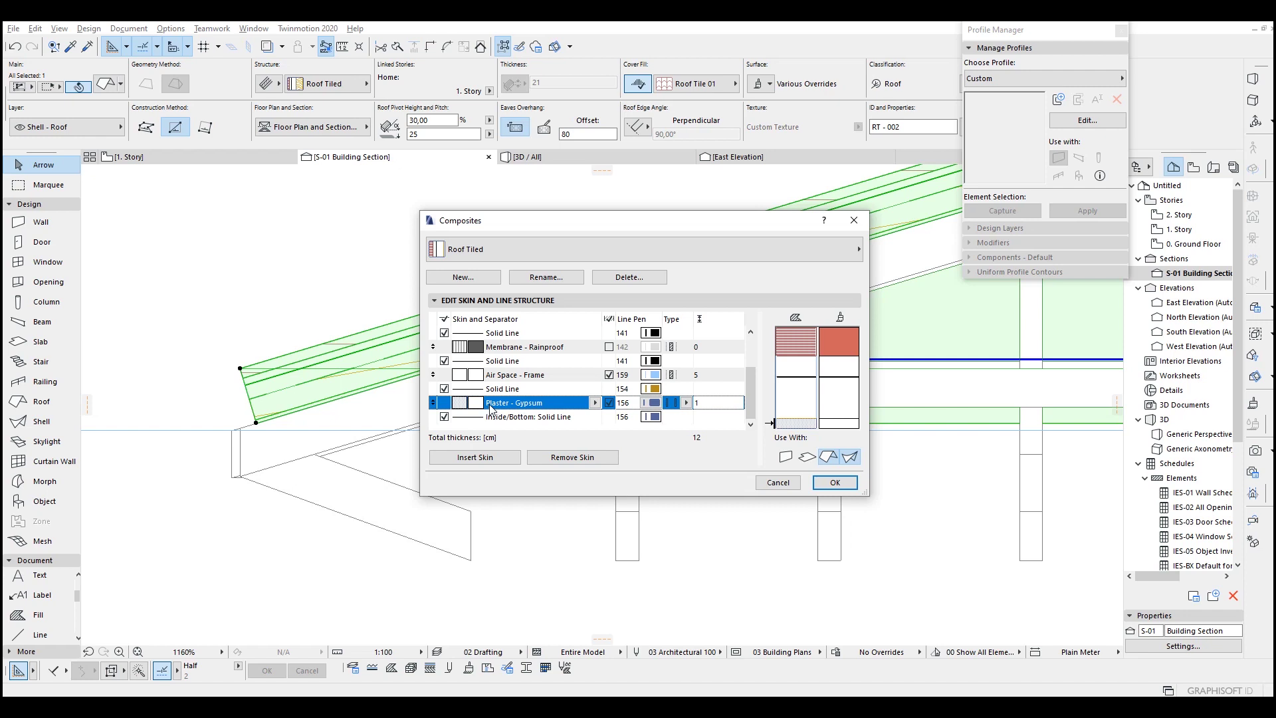
click(563, 459)
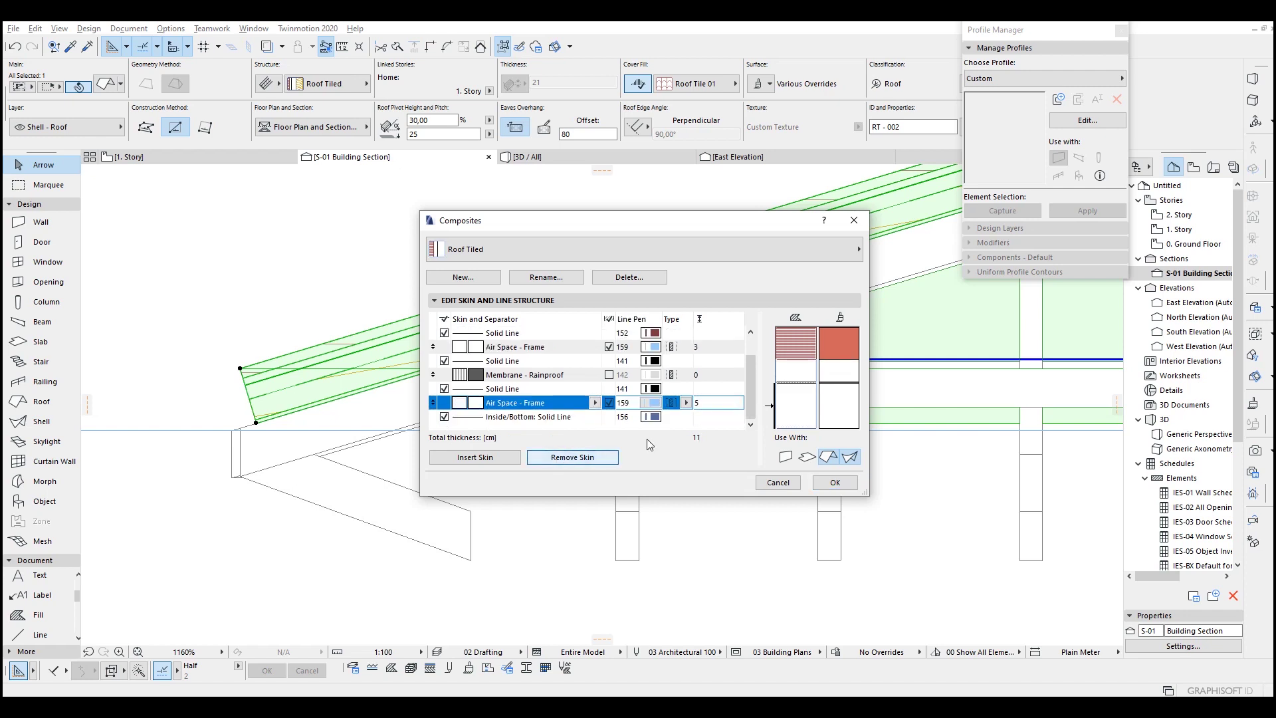
- Remove the lower Air Space - Frame skin beneath the rainproof membrane from the composite
scroll(747, 381, up, 1)
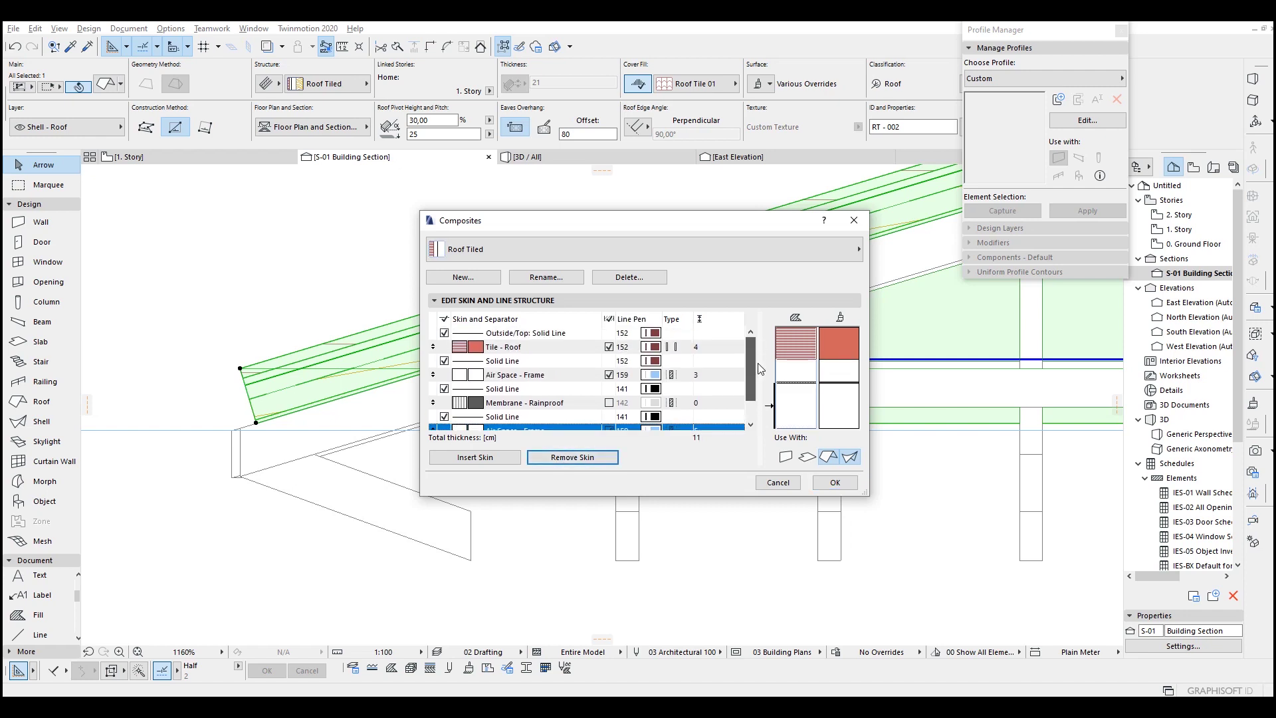
scroll(758, 365, down, 2)
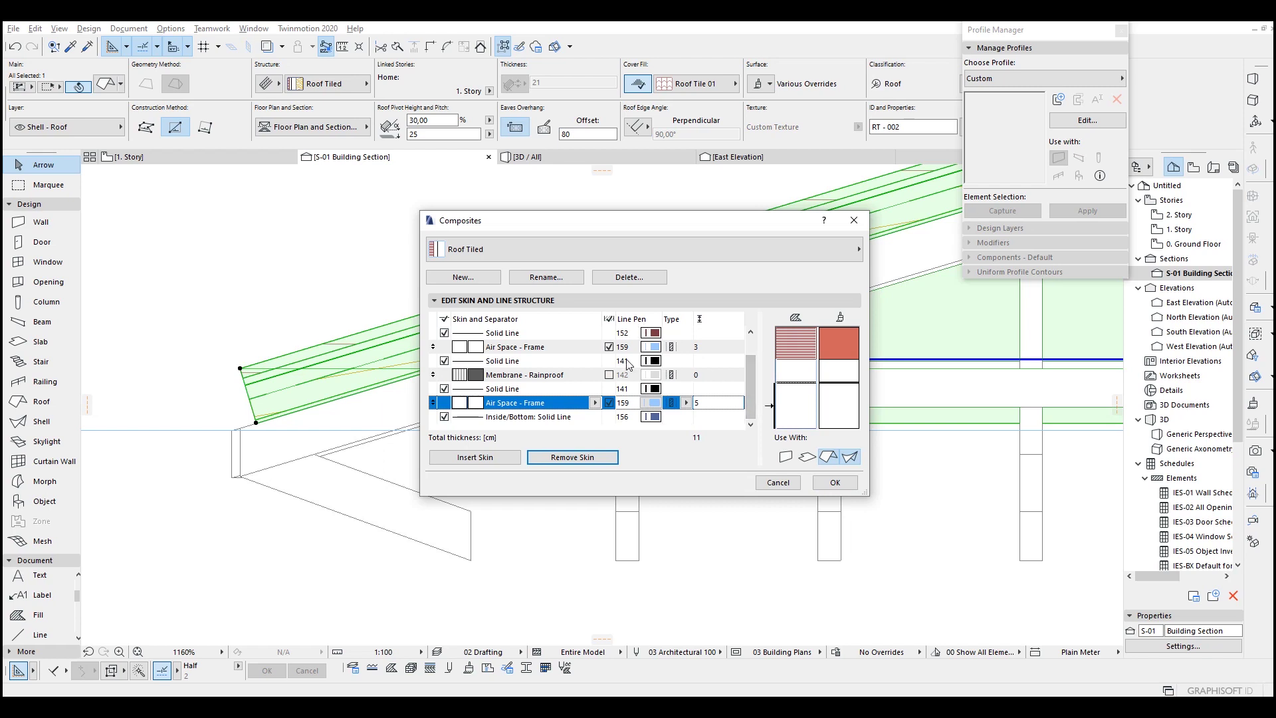
click(625, 404)
scroll(751, 380, up, 2)
scroll(751, 380, down, 2)
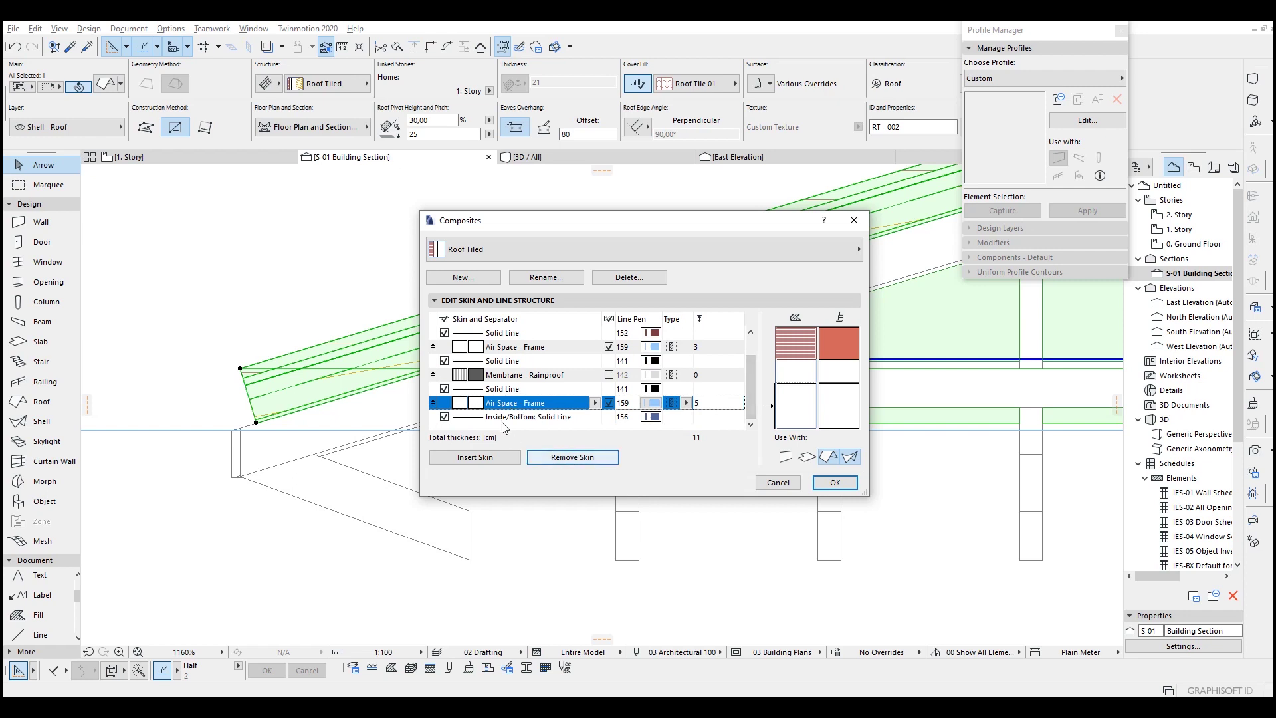
click(568, 463)
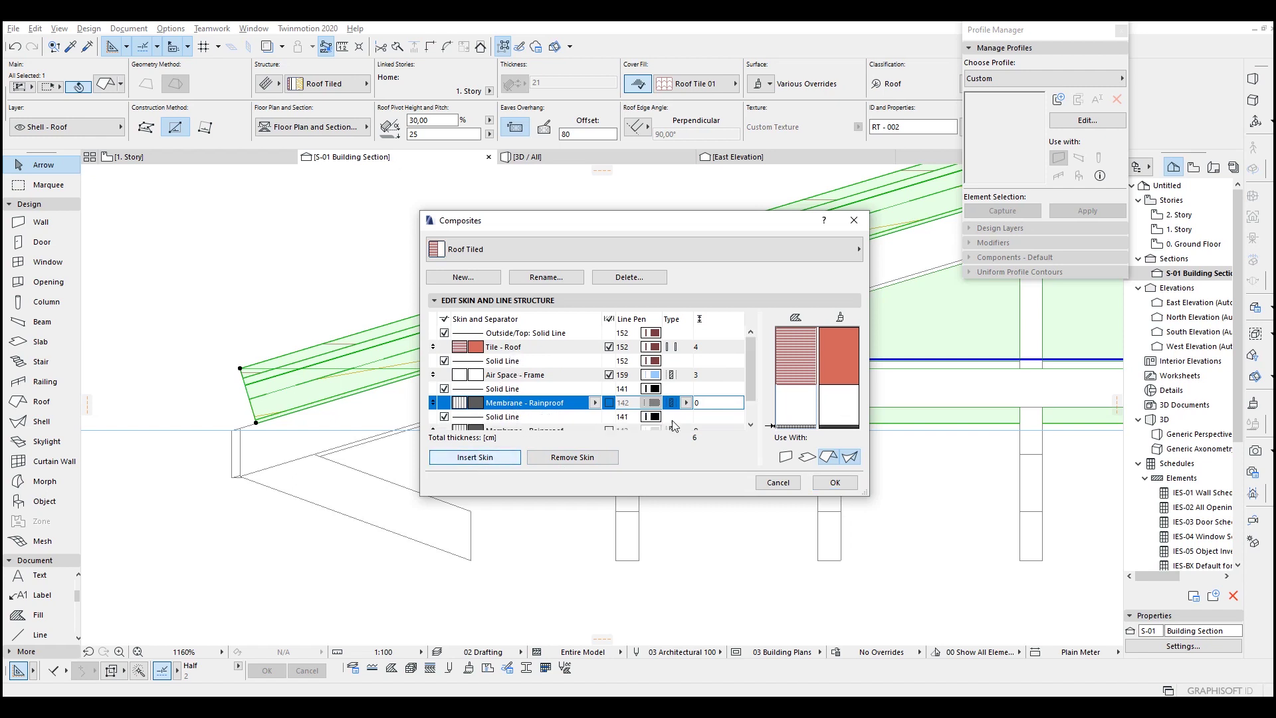
- Insert a skin below Membrane - Rainproof, assign it the Plywood building material, and set its thickness to 1 cm
click(480, 458)
click(548, 404)
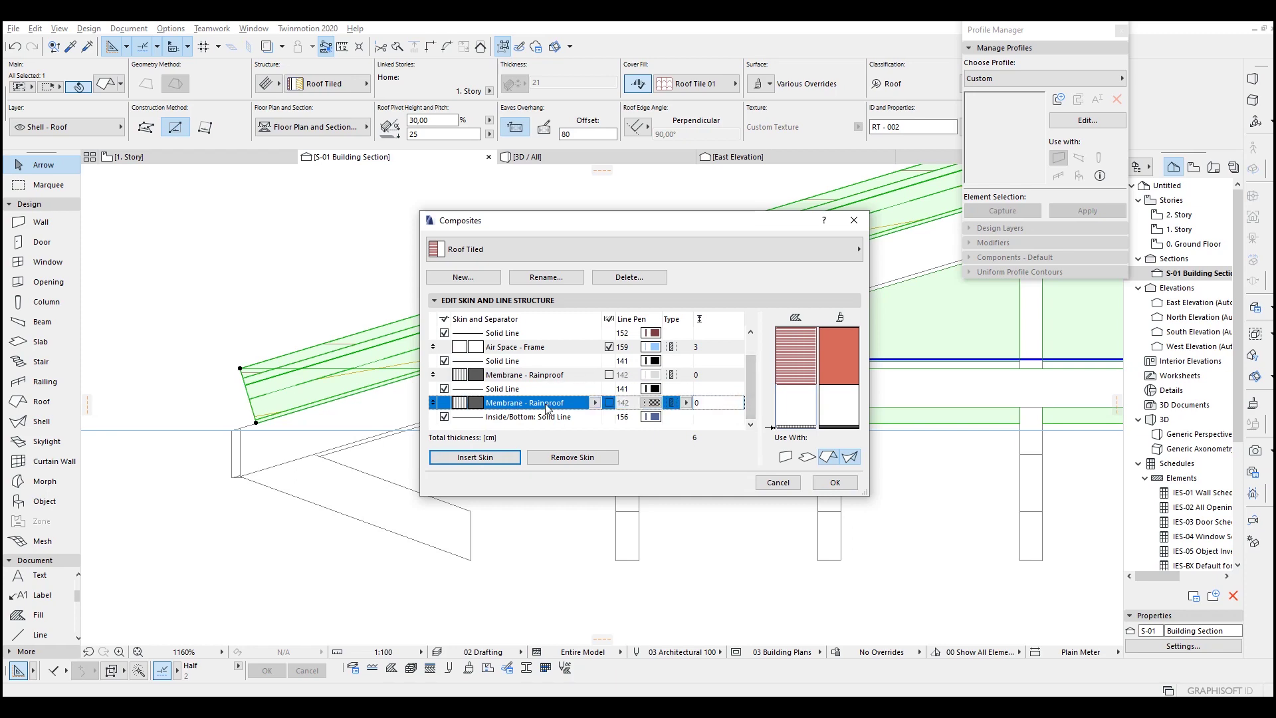
click(515, 248)
click(516, 249)
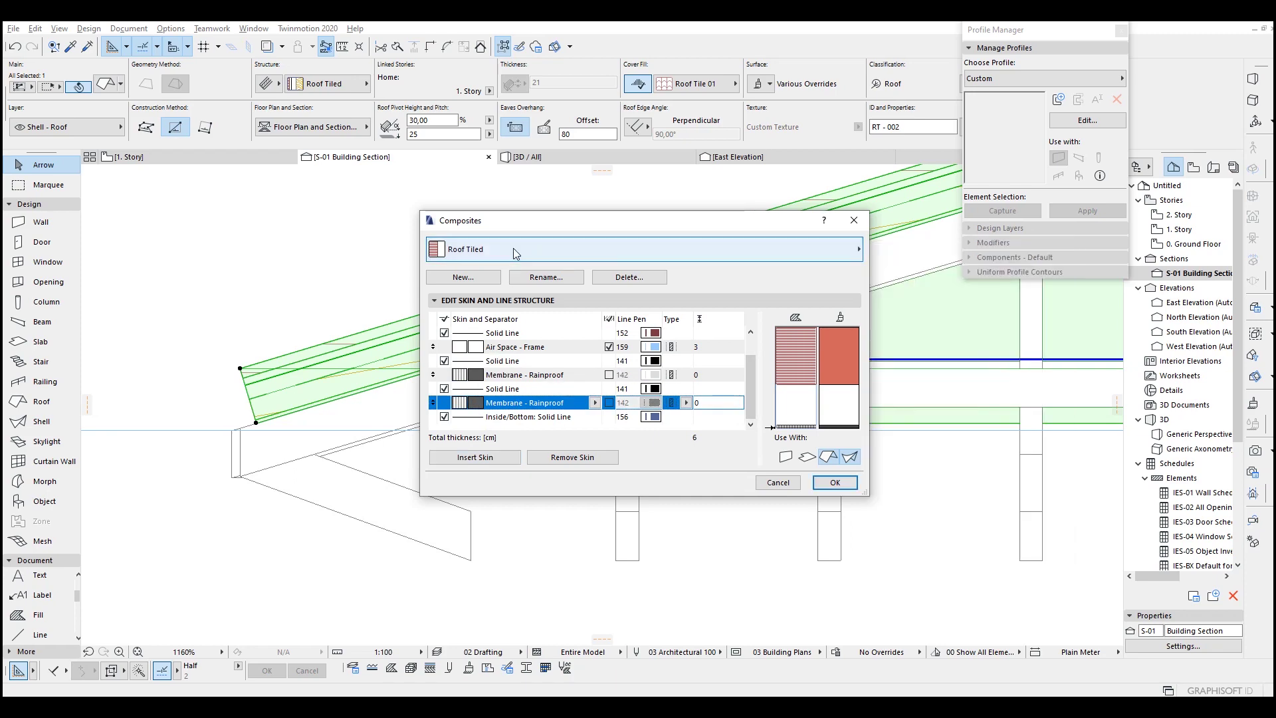
click(509, 251)
click(511, 249)
click(595, 403)
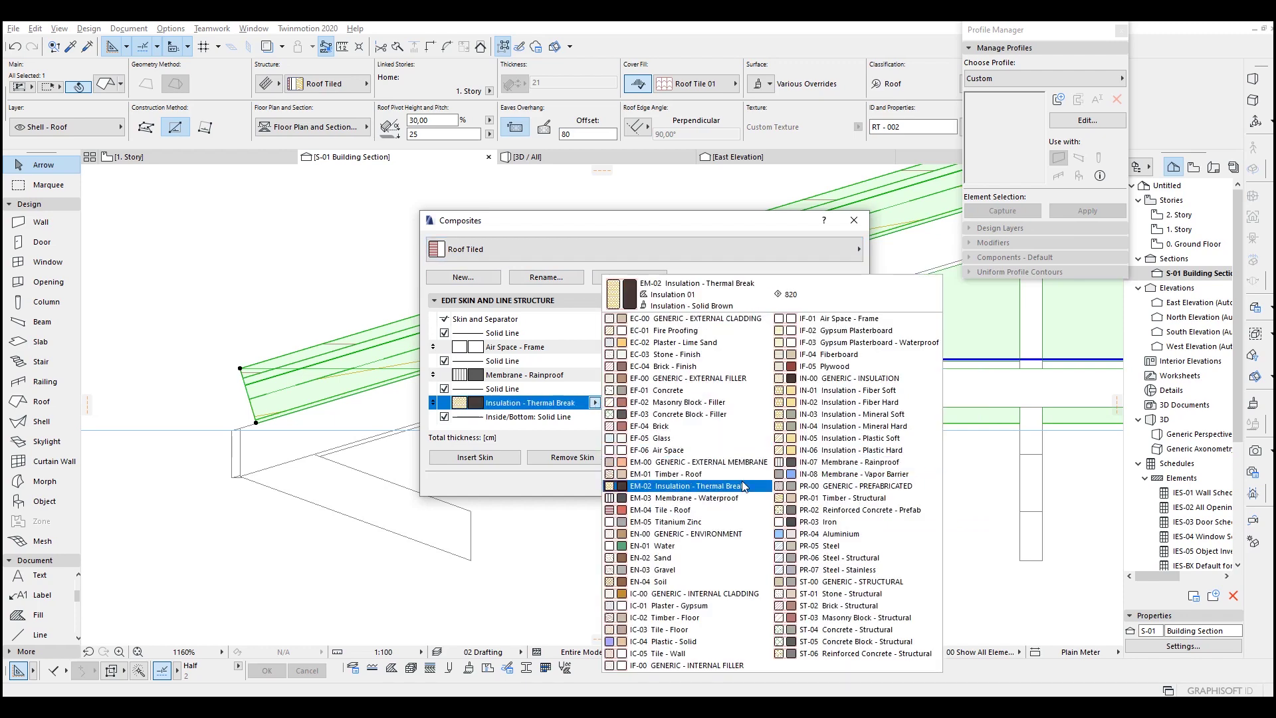
click(835, 366)
click(709, 402)
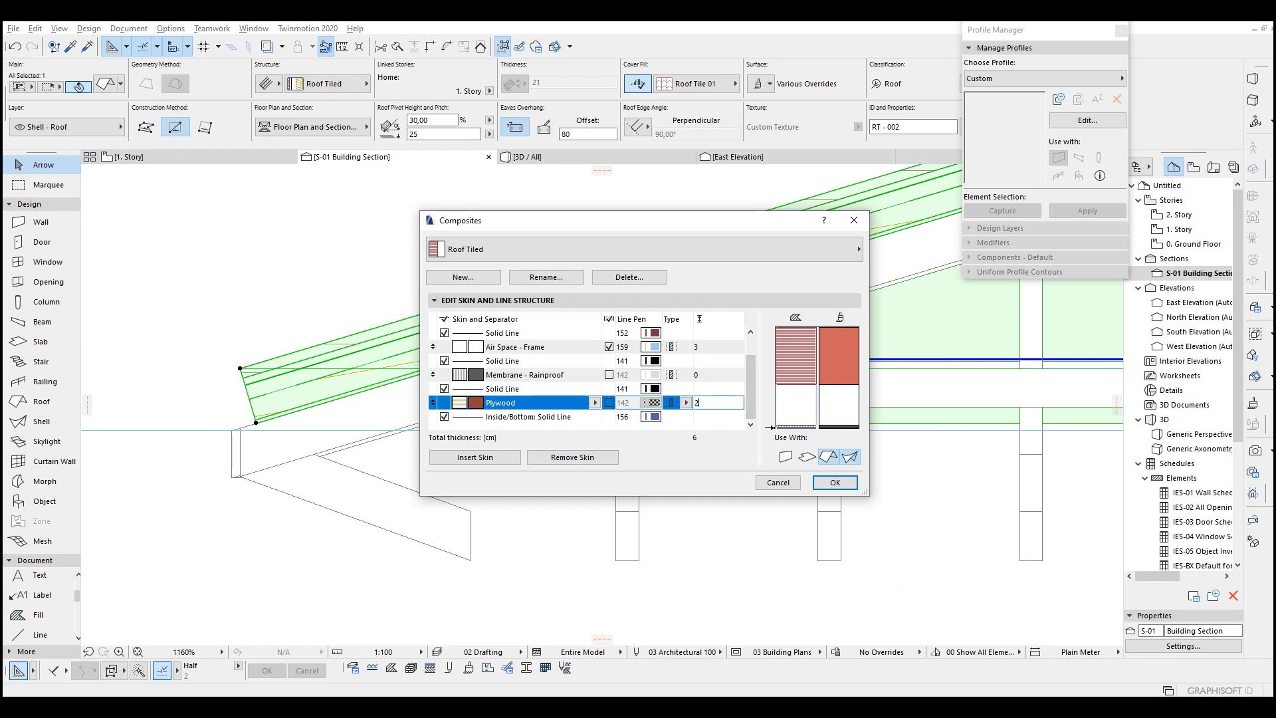
click(751, 402)
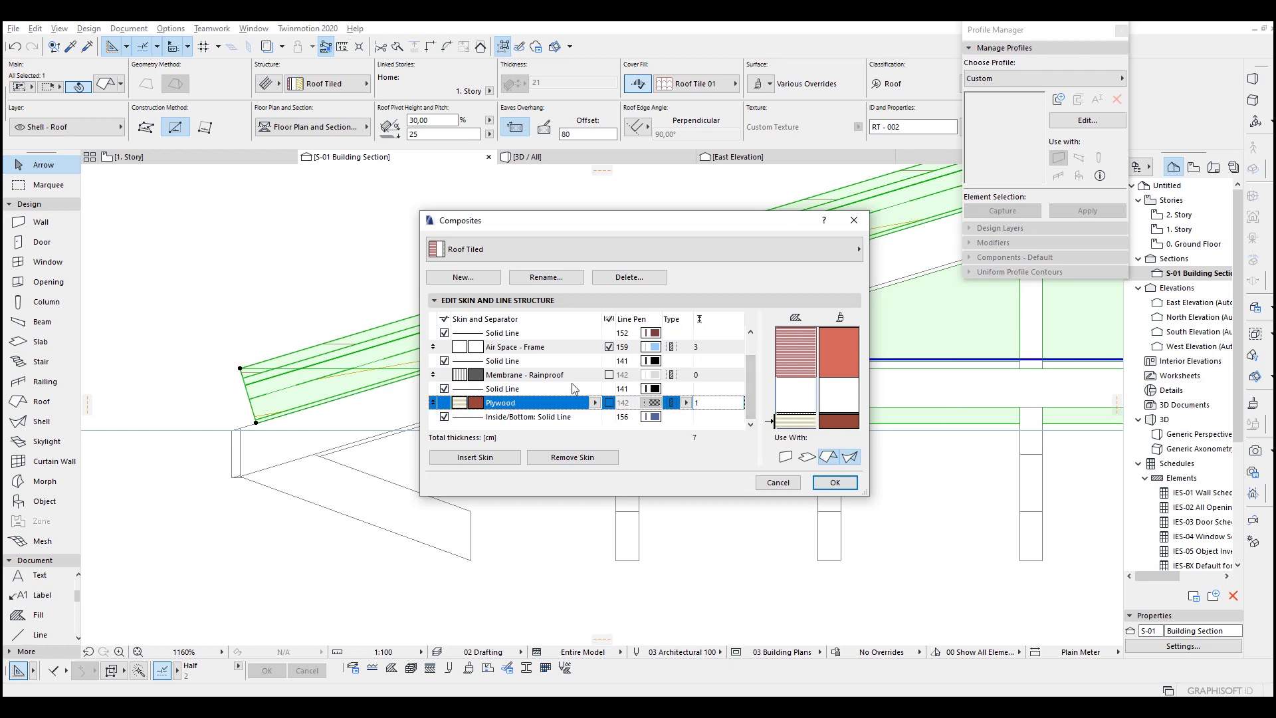
- Check the Membrane - Rainproof skin and the layers above it, and apply the edited Roof Tiled composite
click(715, 375)
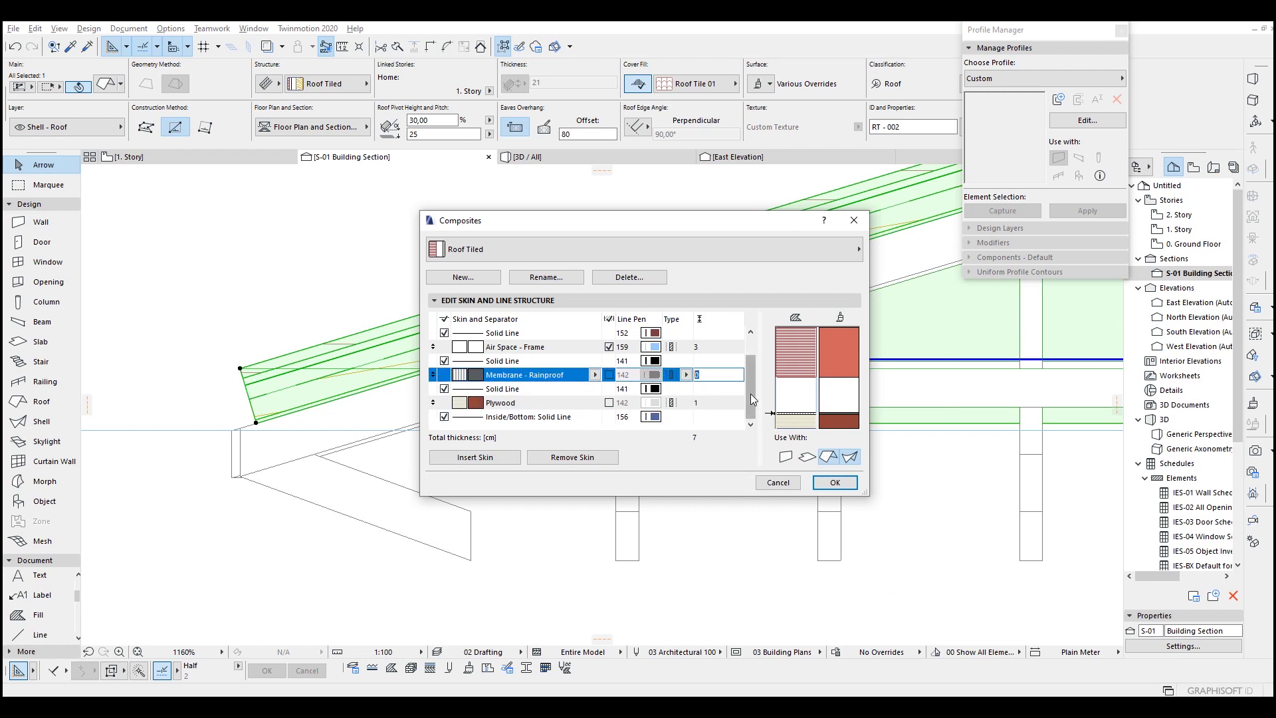
scroll(754, 384, up, 2)
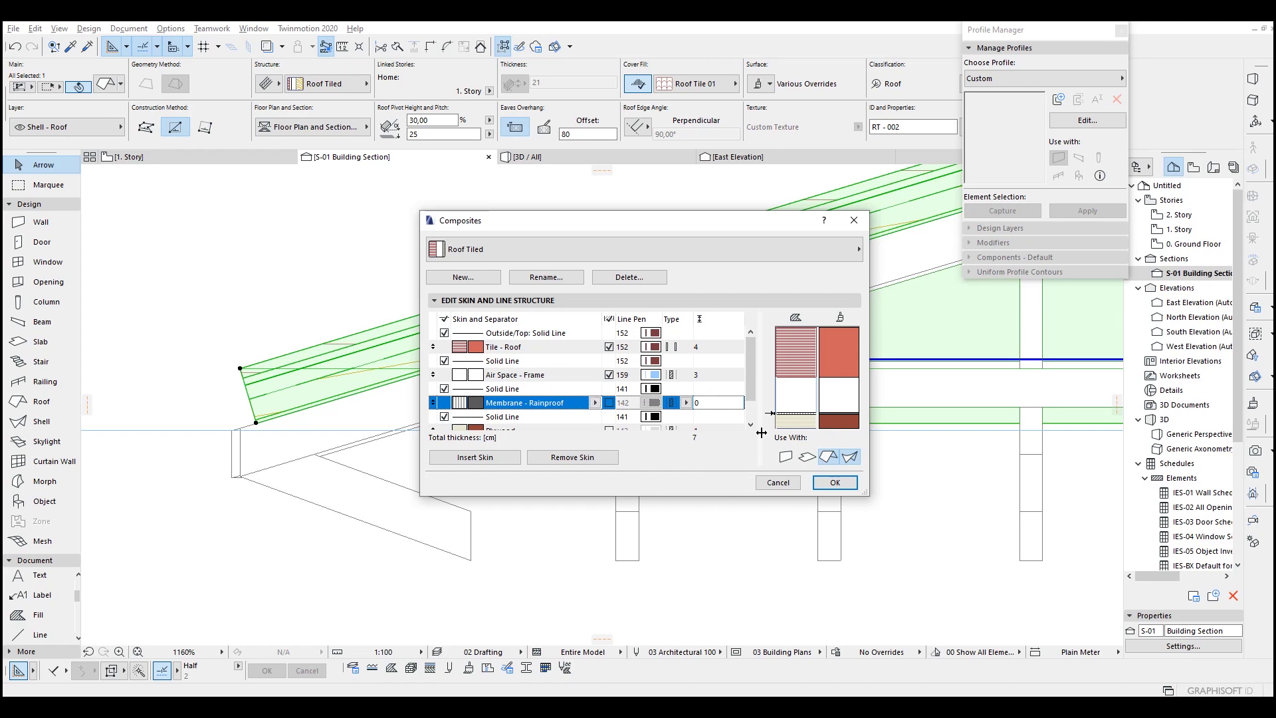
click(834, 482)
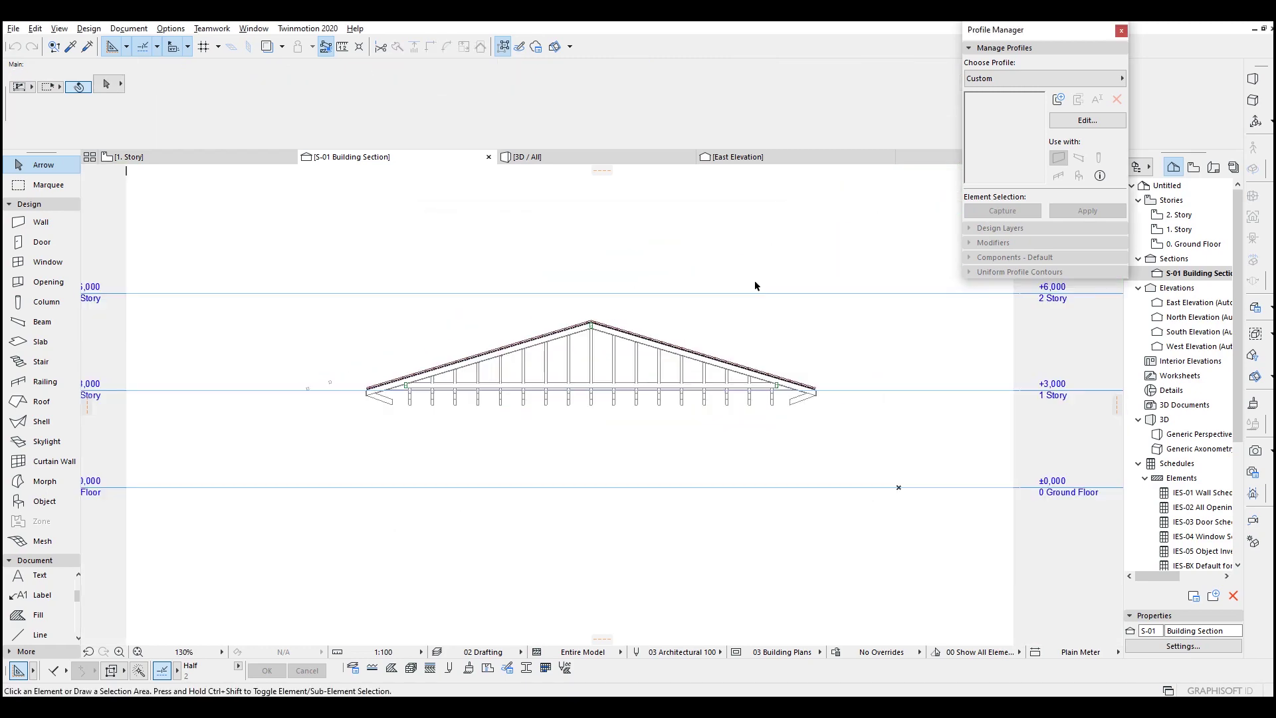